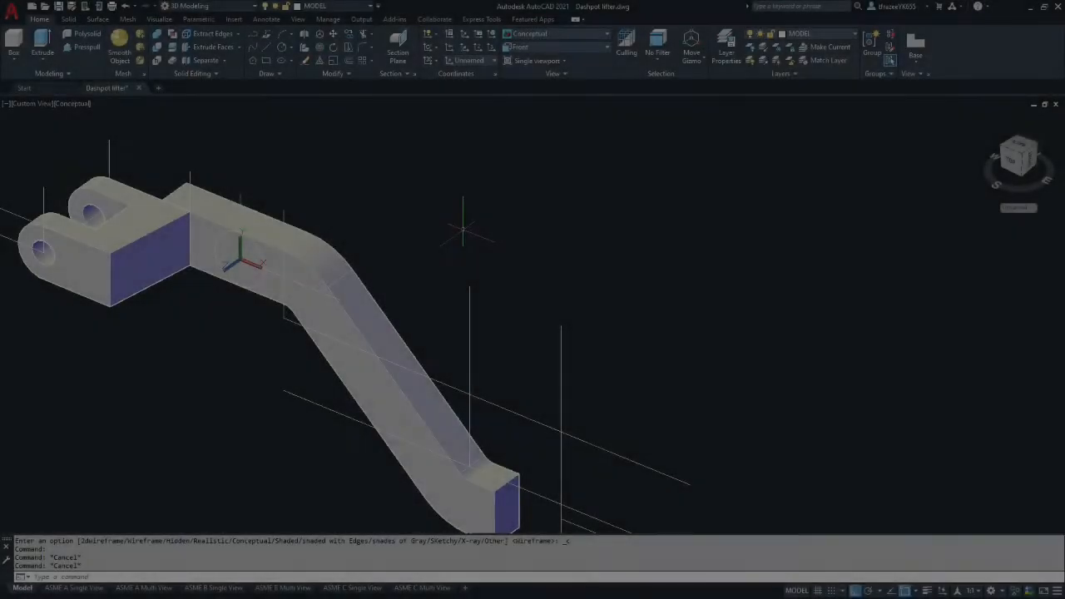
Step: Change the viewport's visual style from Conceptual to Wireframe
left_click(74, 106)
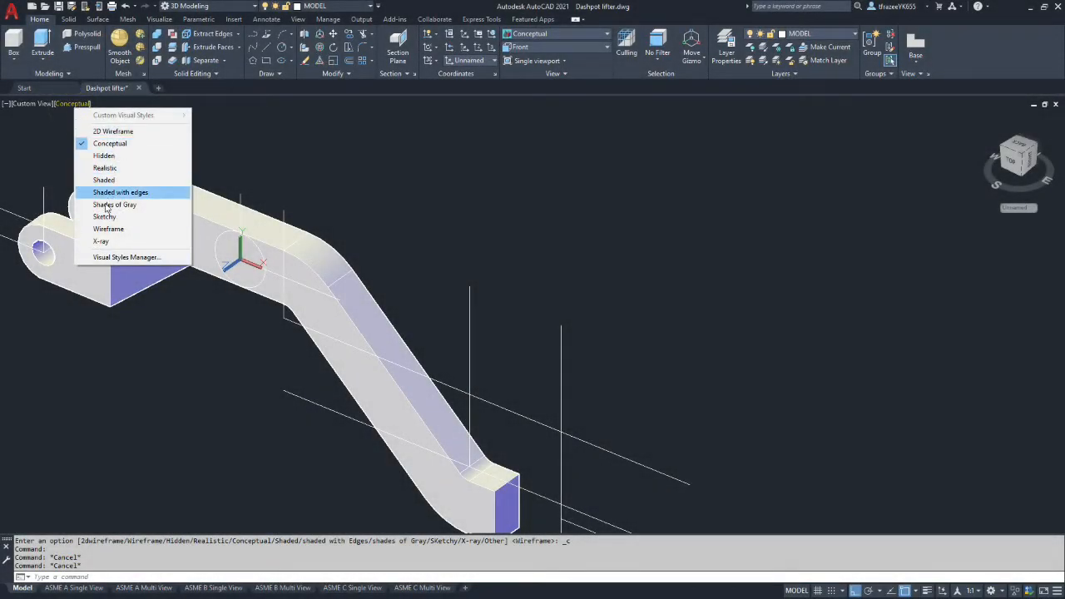
left_click(109, 229)
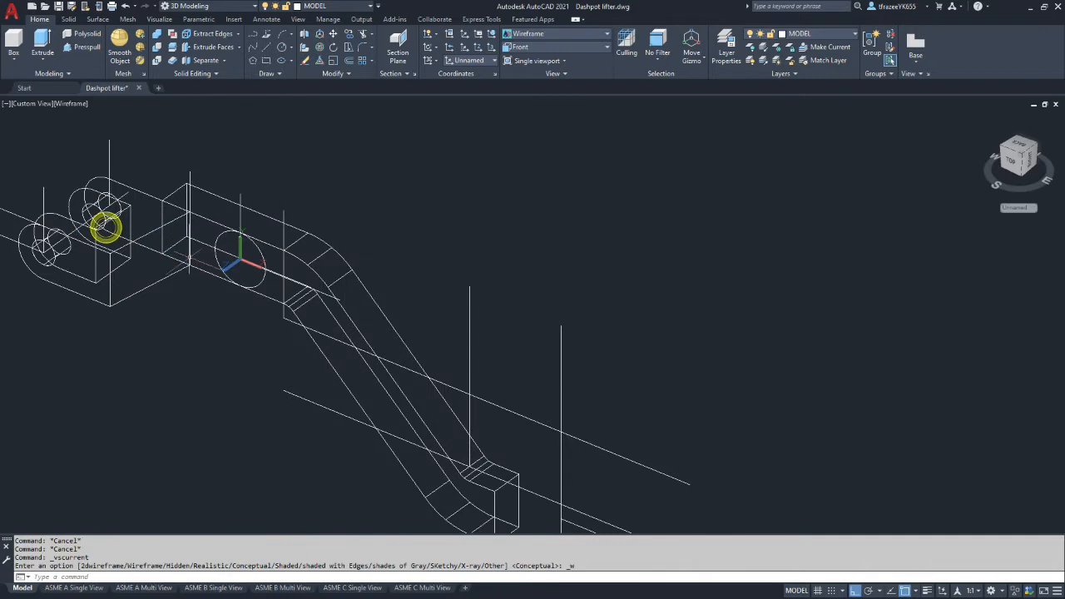
left_click(210, 220)
key("Escape")
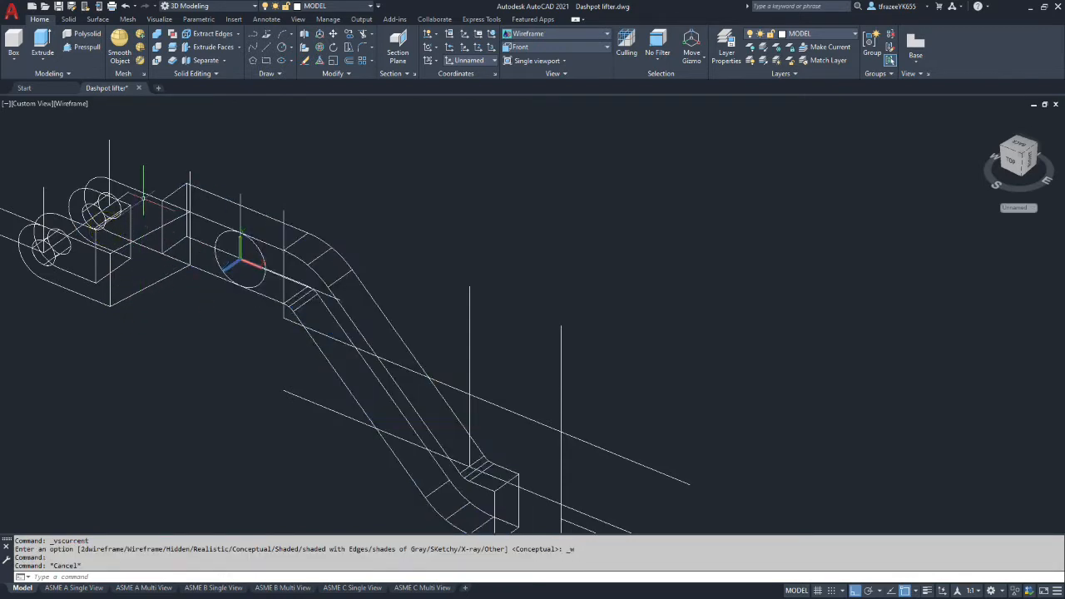
left_click(143, 200)
key("Escape")
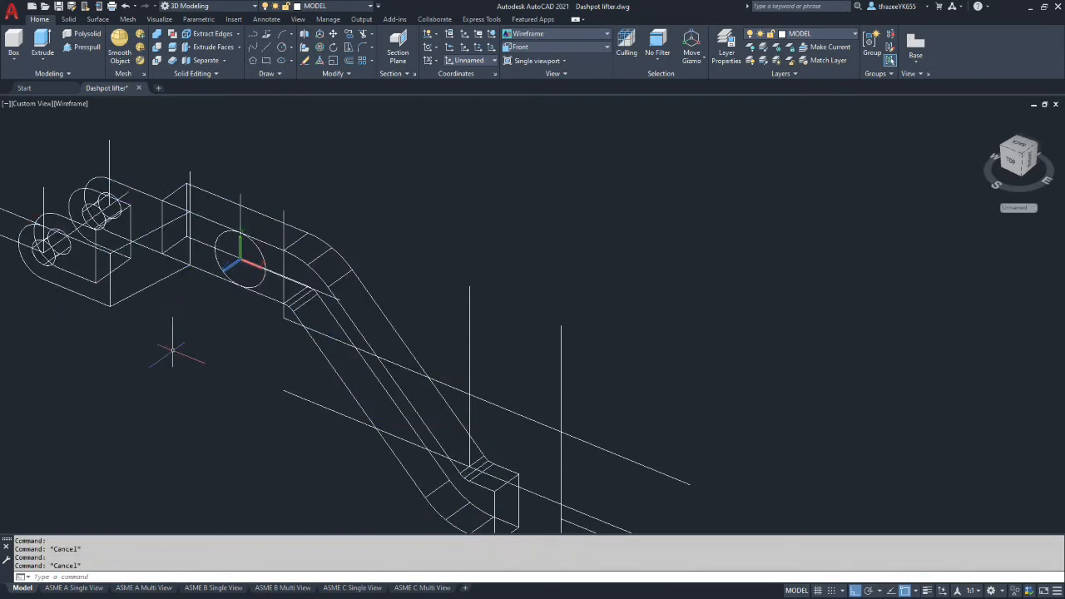
Step: Union the forked end block with the bent arm into a single solid
middle_click_drag(172, 353, 204, 300, "shift")
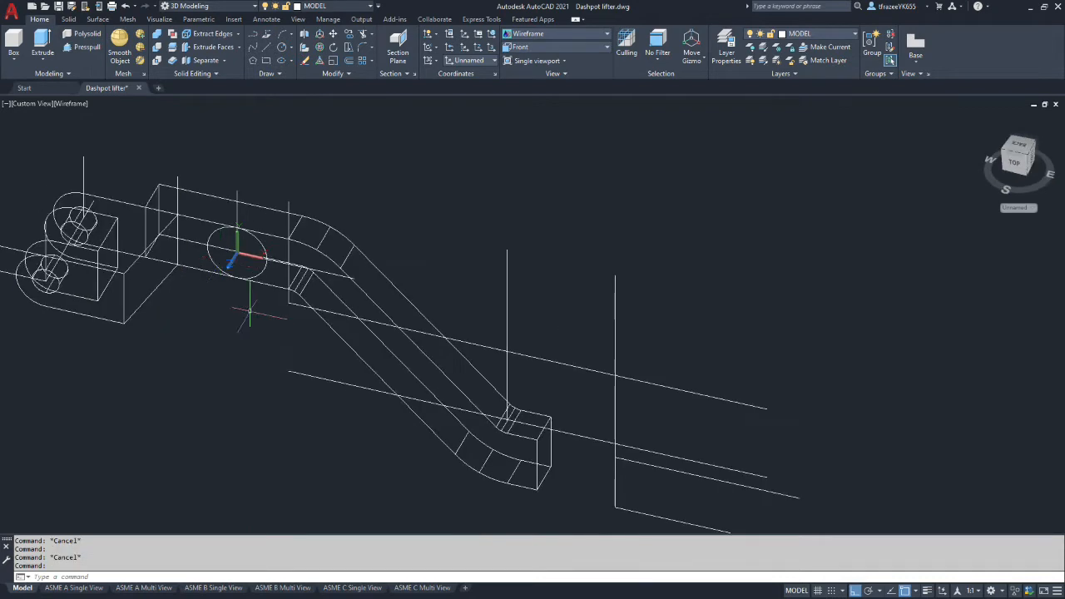
left_click(158, 36)
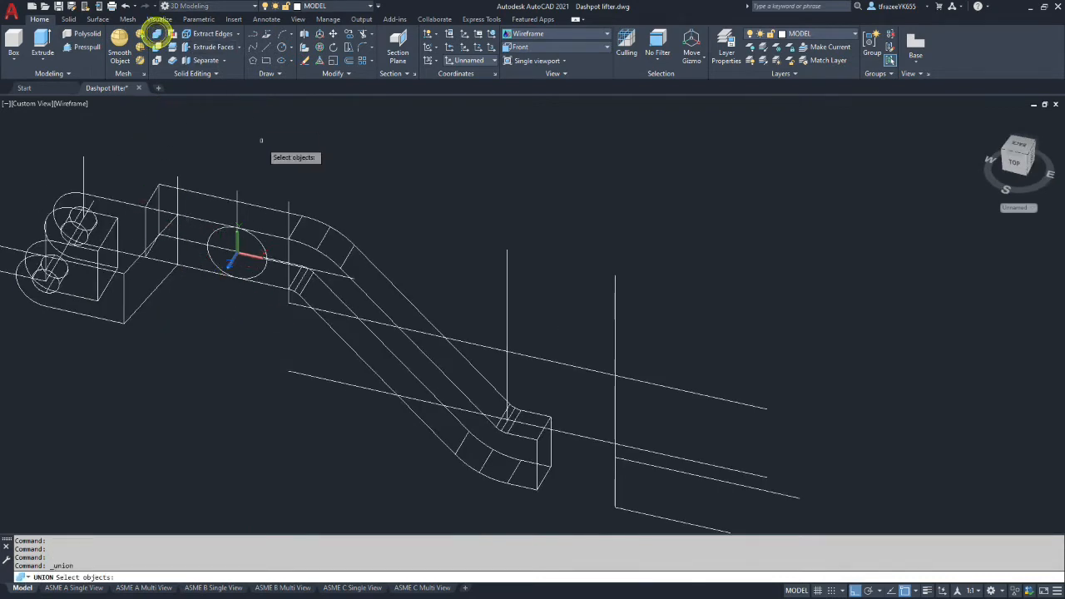
left_click(125, 202)
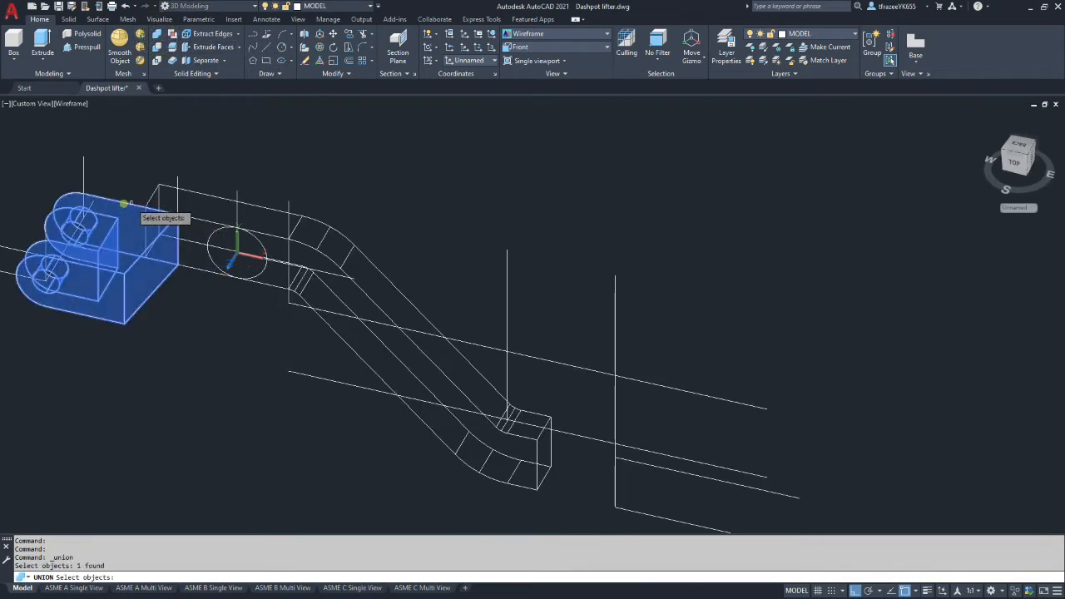
left_click(197, 193)
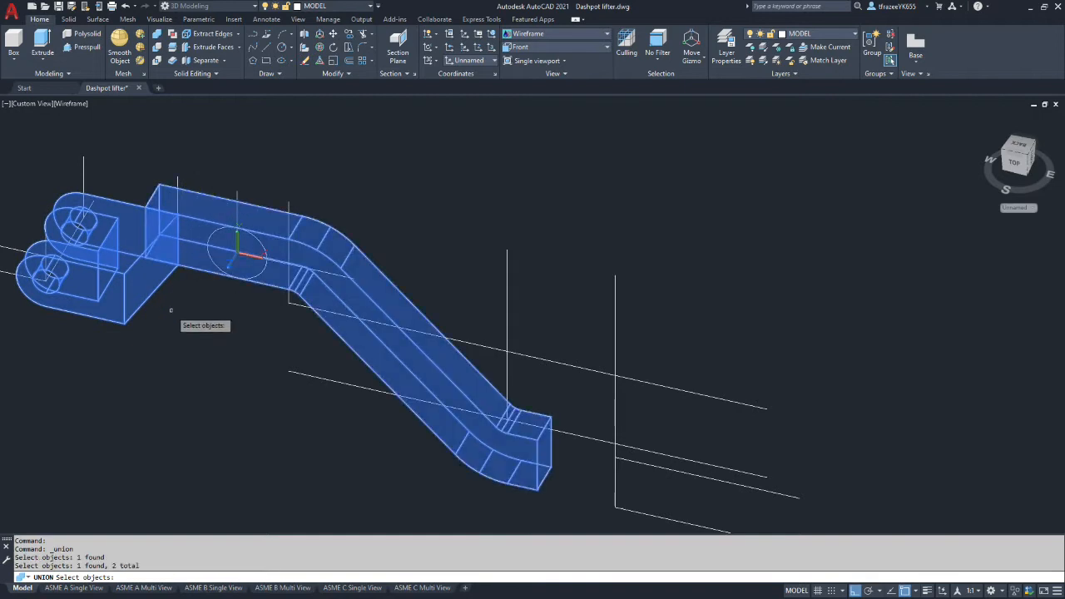
key("Return")
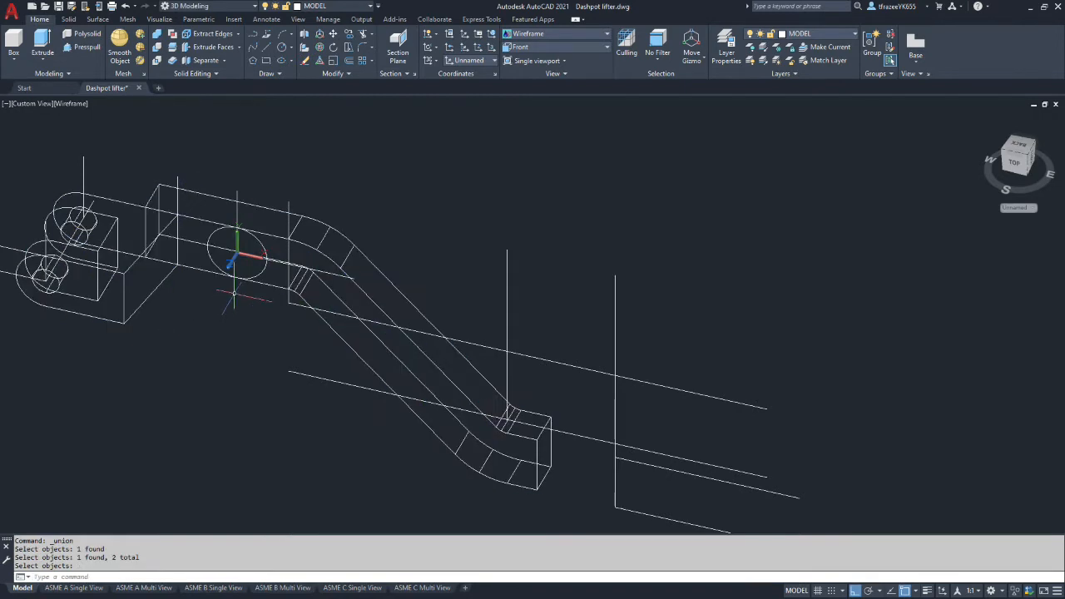
scroll(224, 300, "up", 3)
left_click(231, 199)
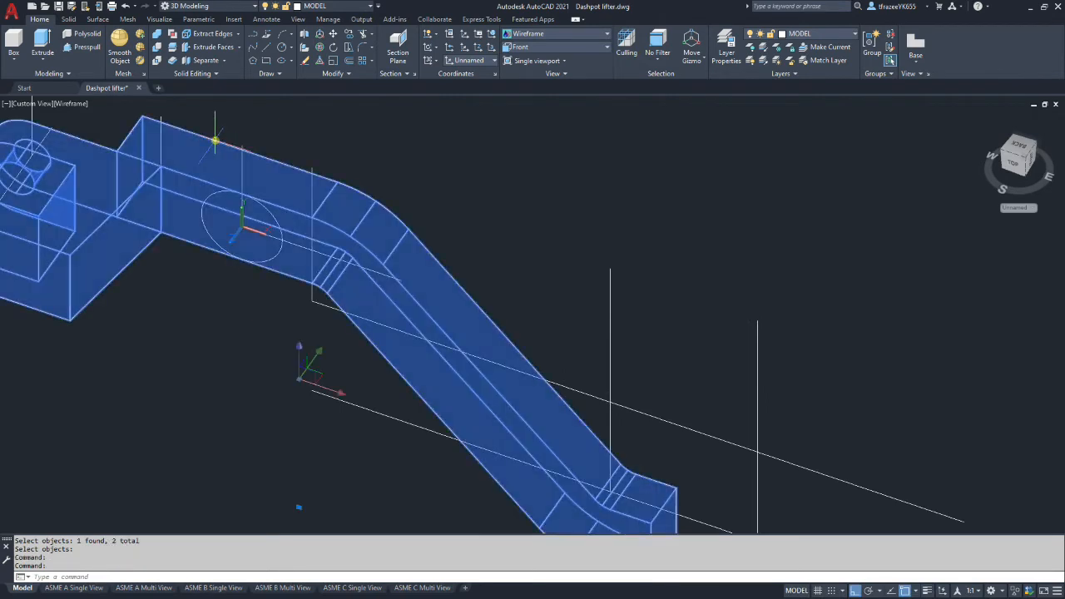
scroll(237, 230, "down", 3)
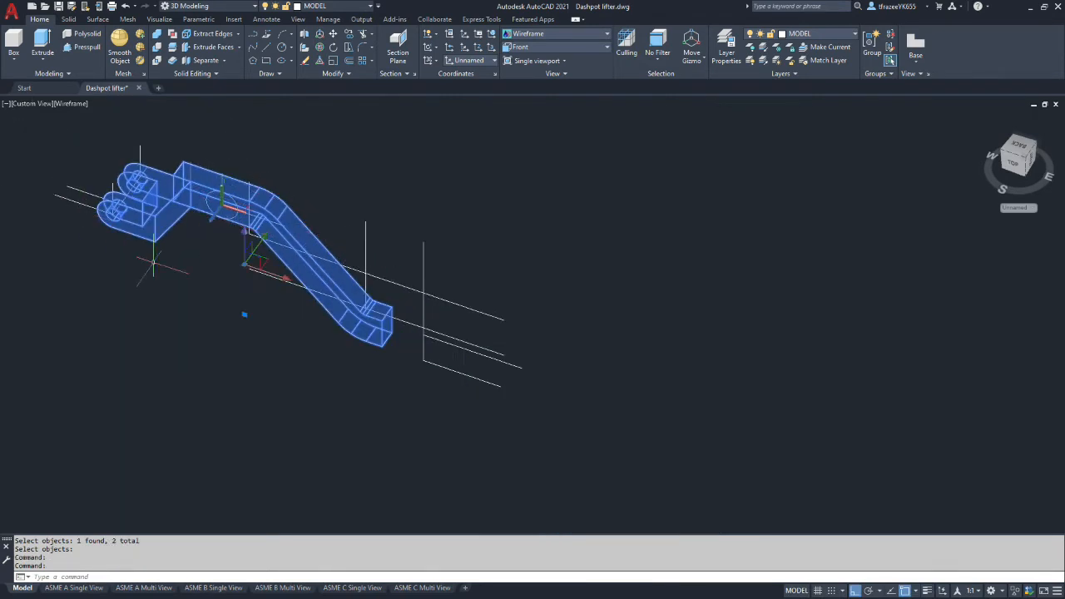
key("Escape")
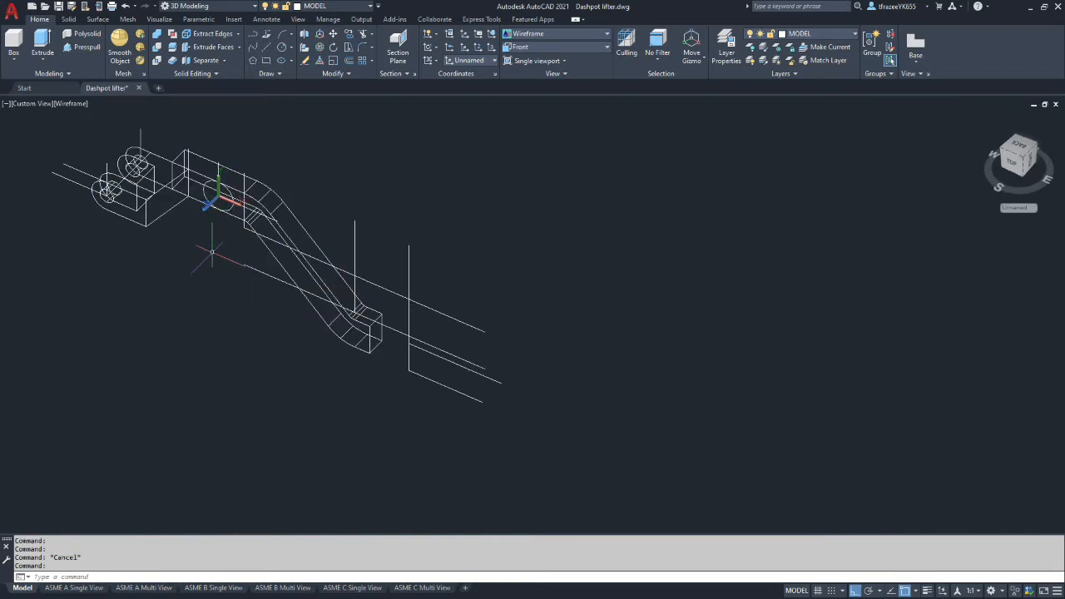
Step: Extrude the circle on the upper part of the arm back through the arm to a height of 24
scroll(222, 176, "up", 3)
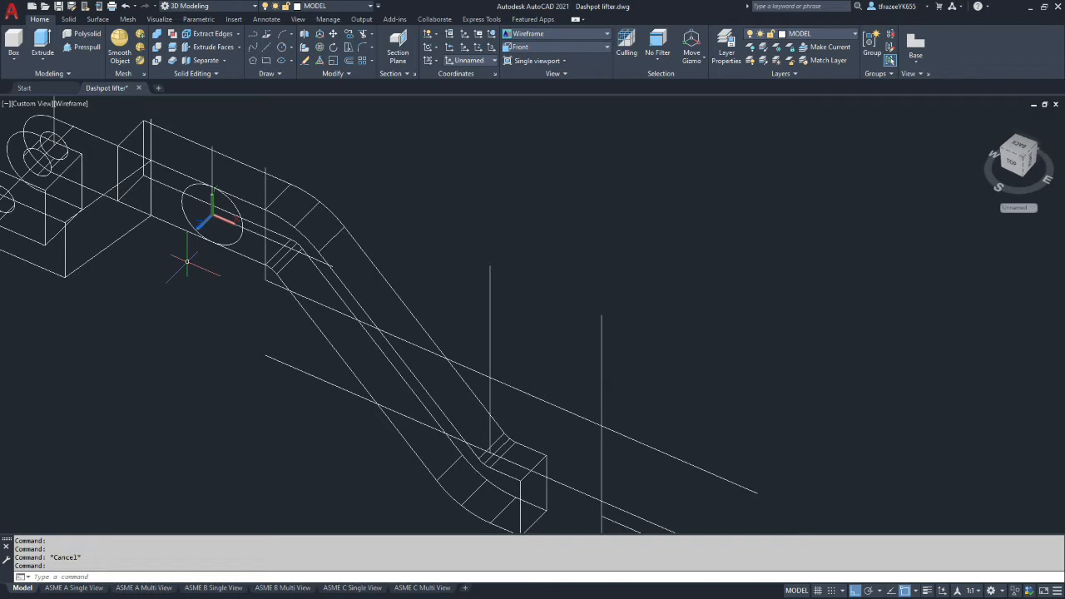
left_click(42, 46)
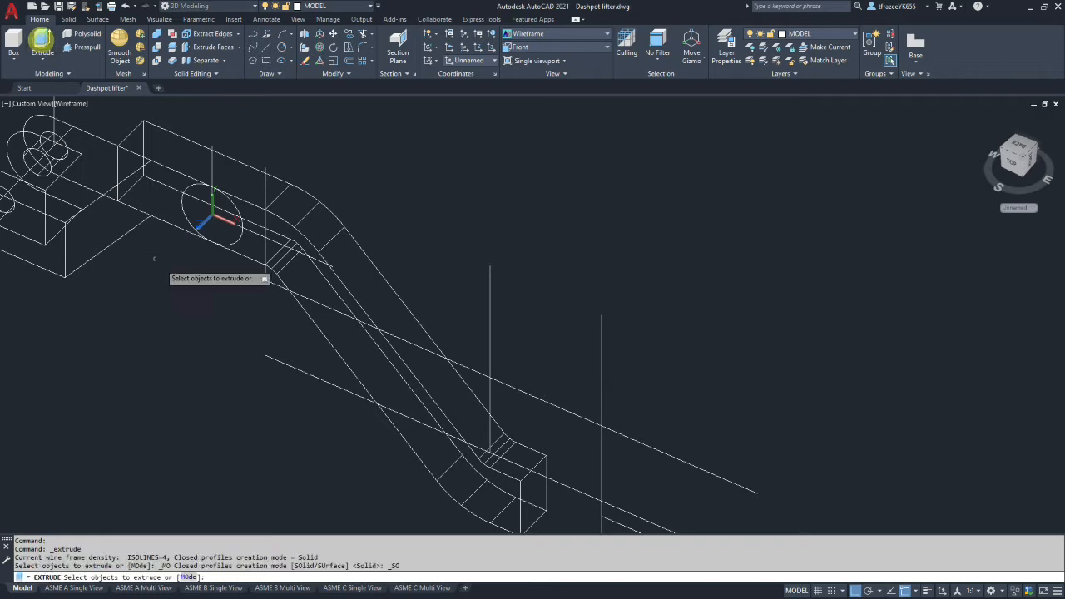
left_click(239, 215)
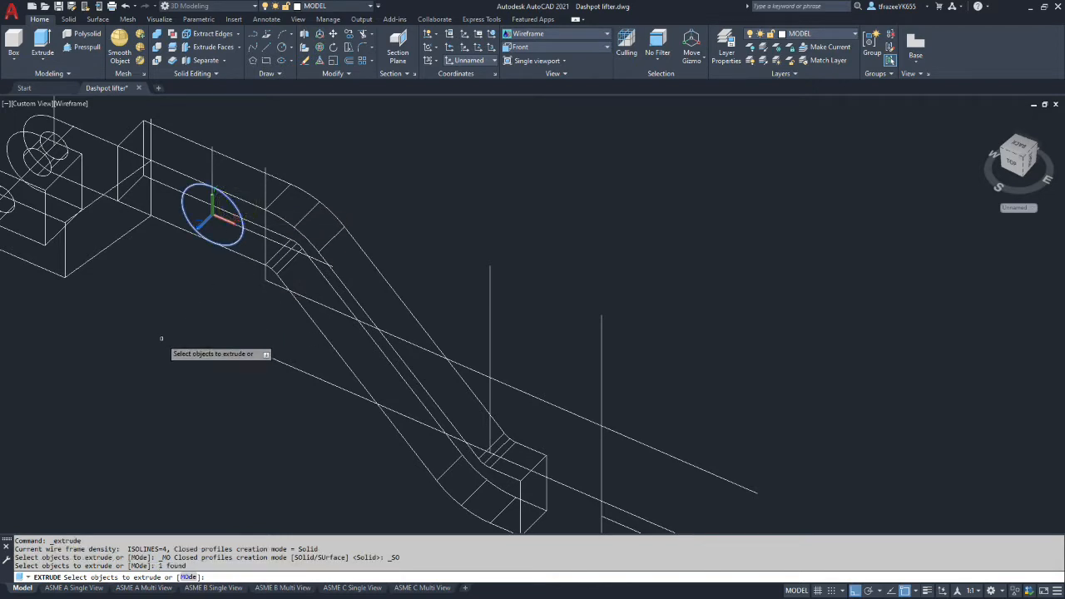
key("Return")
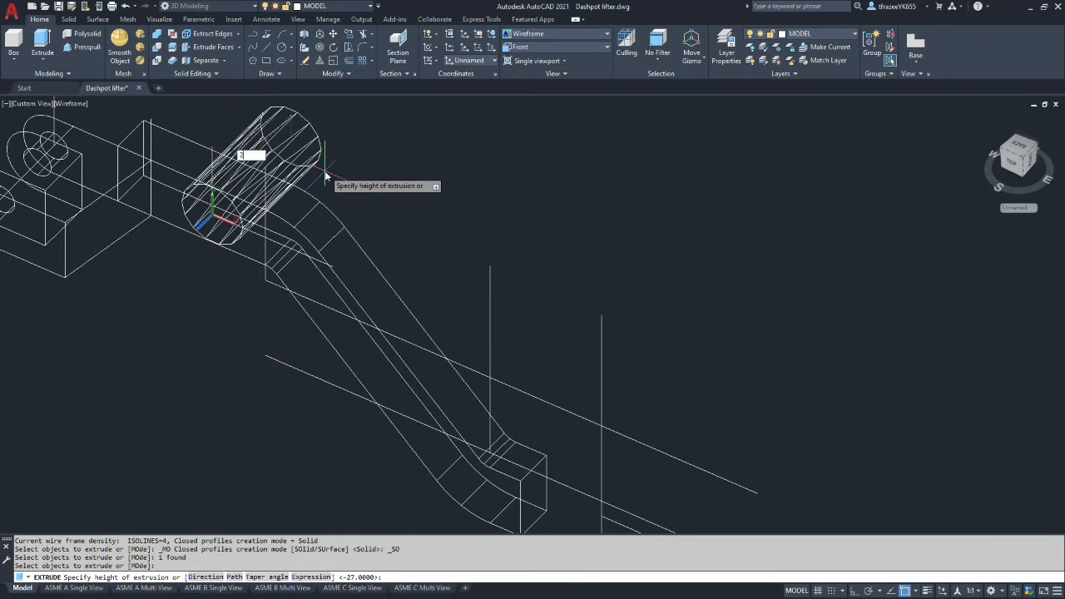
type("24")
key("Return")
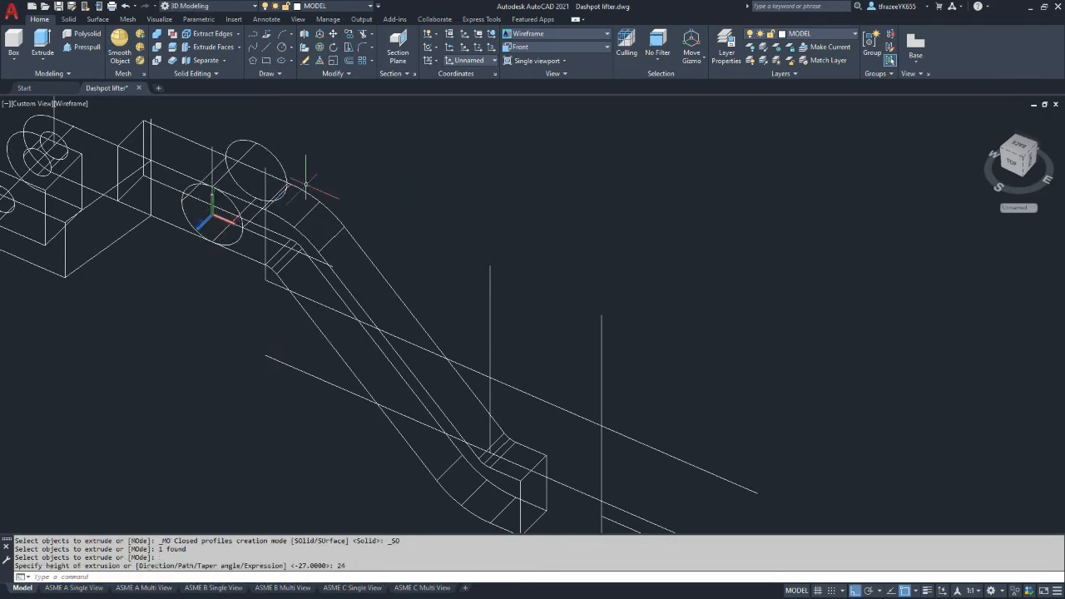
Step: Presspull both bounded areas of the same circle outward by 3 from the arm's front face
left_click(80, 46)
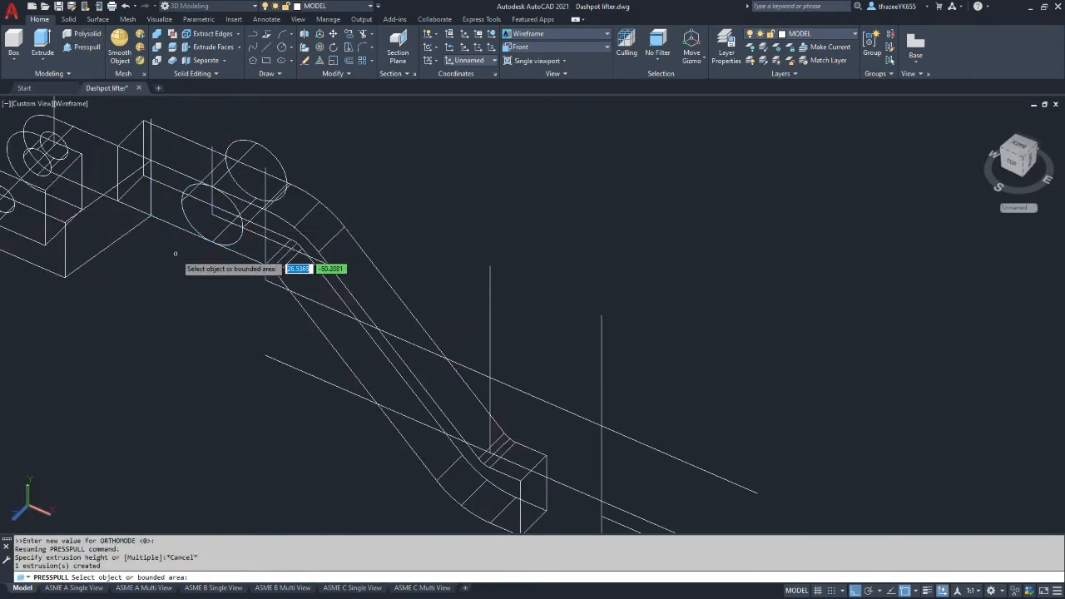
left_click(200, 215)
left_click(216, 209)
left_click(223, 208)
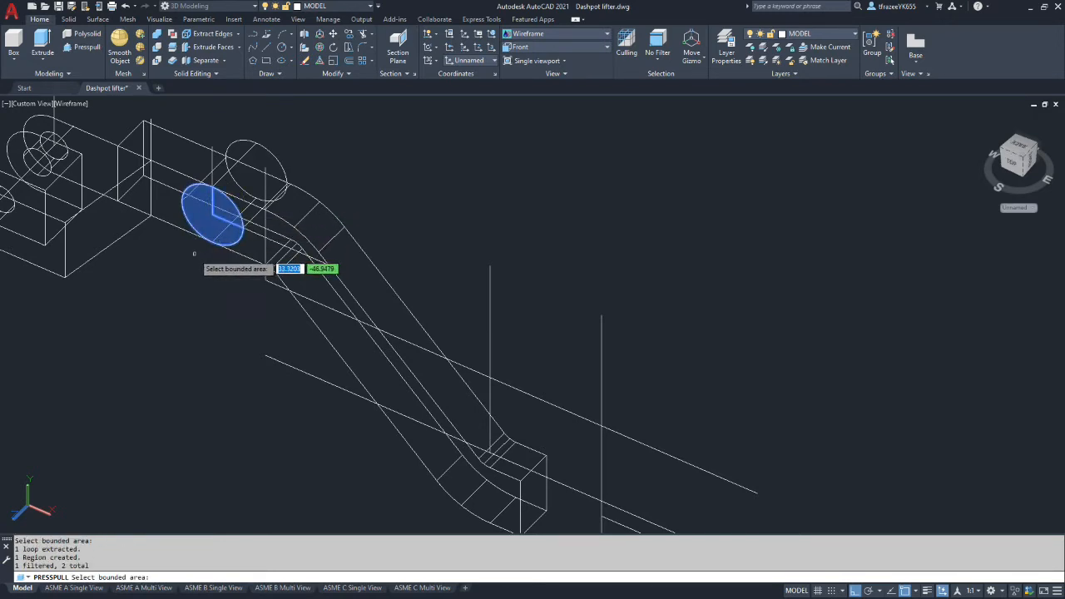
key("Return")
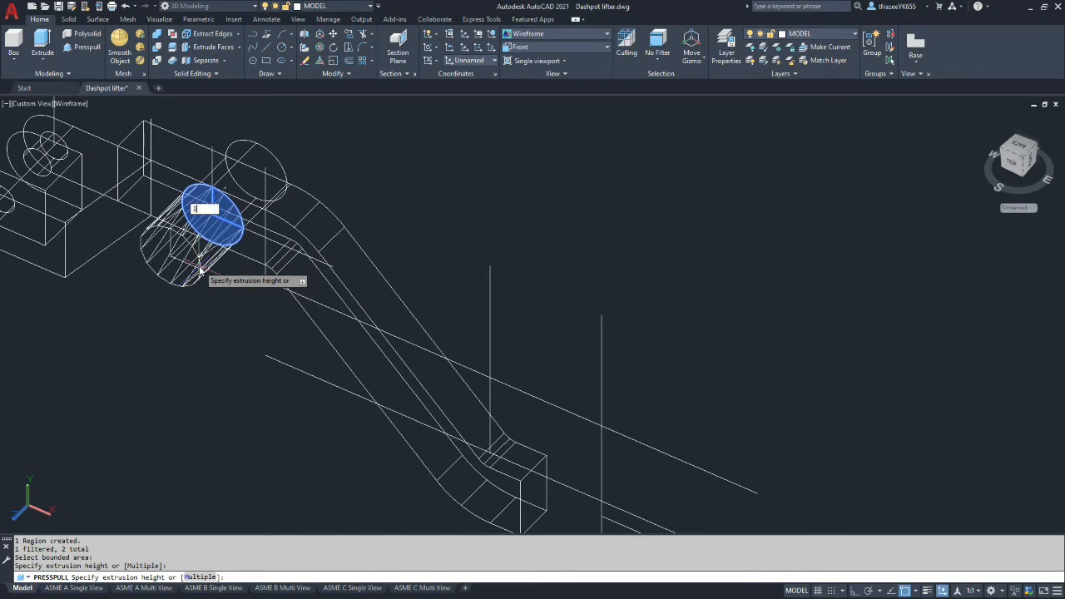
key("Return")
middle_click(223, 248)
middle_click_drag(229, 250, 113, 208)
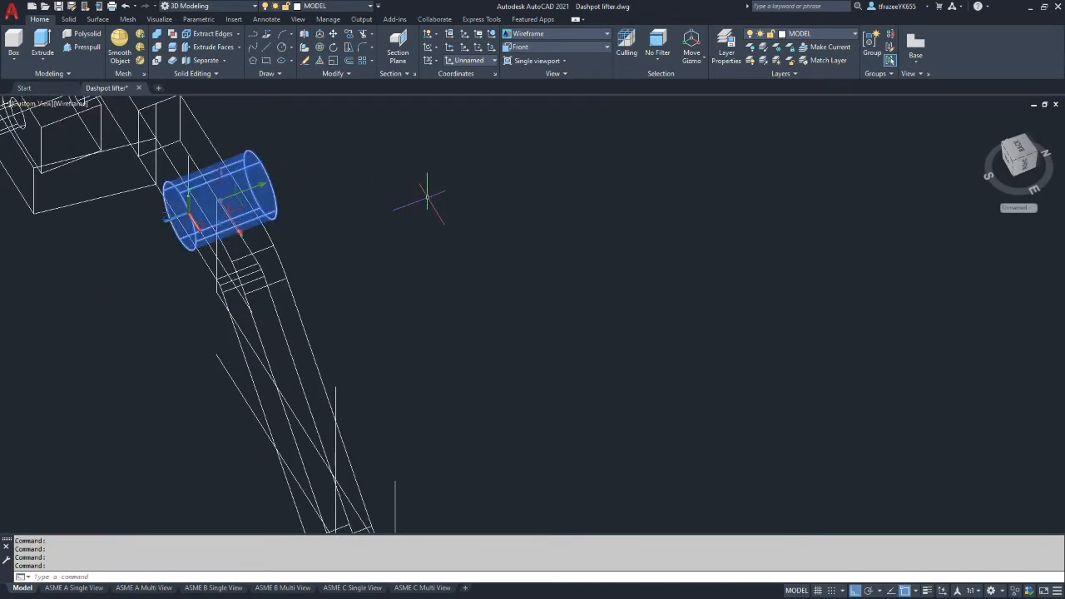
middle_click_drag(375, 200, 417, 176, "shift")
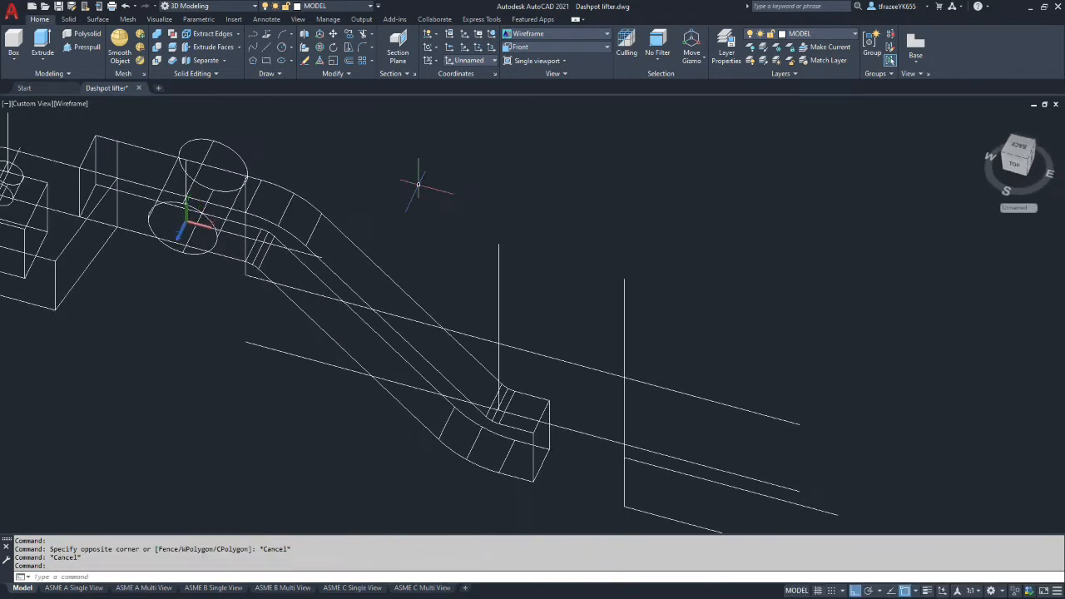
Step: Change the visual style to Shaded and inspect the cylindrical boss on both sides of the arm
left_click(70, 103)
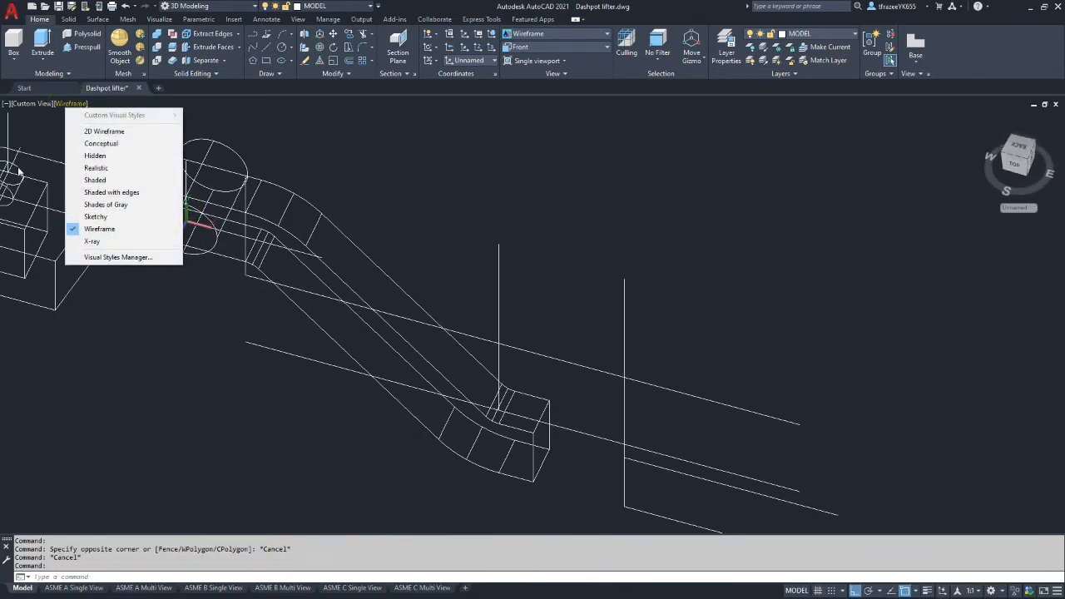
left_click(120, 179)
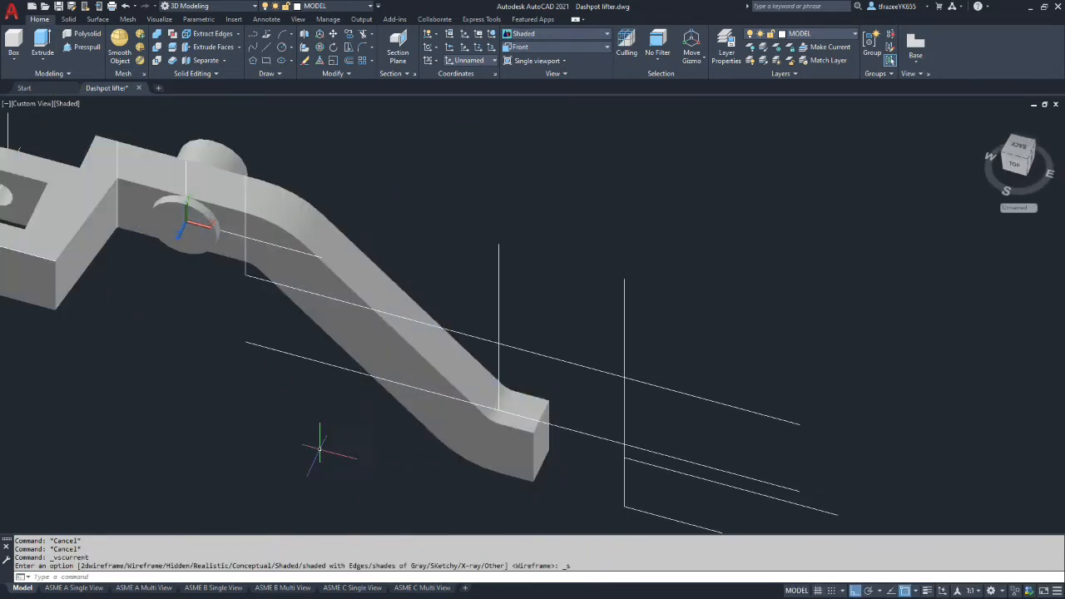
mouse_move(192, 298)
middle_mouse_down("shift")
mouse_move(122, 290)
mouse_move(35, 226)
mouse_move(56, 218)
mouse_move(64, 259)
mouse_move(124, 281)
mouse_move(101, 281)
middle_mouse_up("shift")
scroll(104, 282, "up", 2)
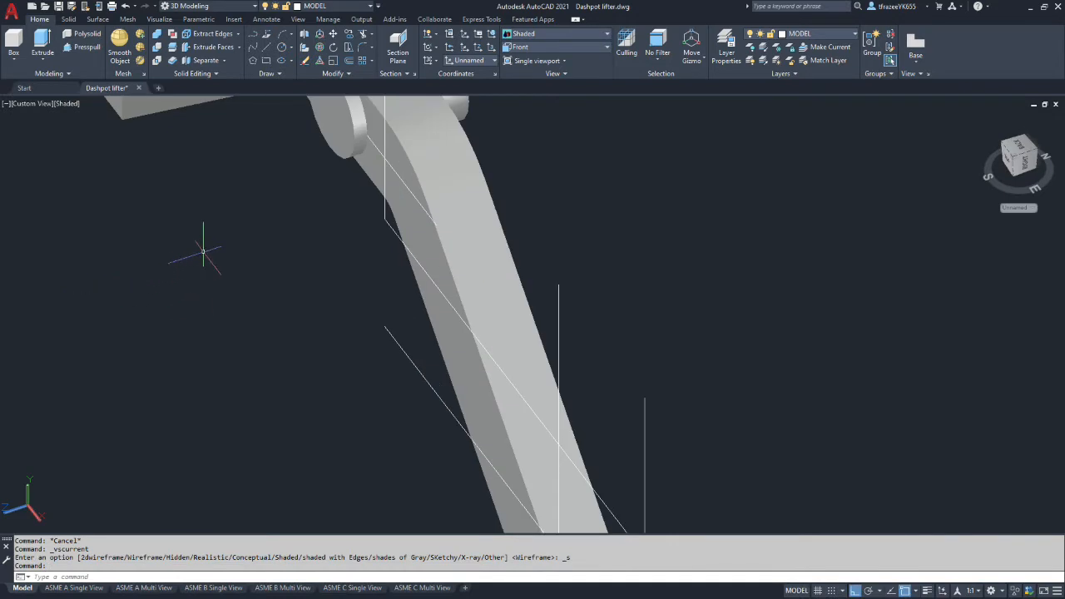
scroll(216, 245, "down", 5)
scroll(289, 203, "up", 3)
scroll(289, 203, "up", 3)
Step: Union the cylindrical boss with the forked arm solid
left_click(157, 34)
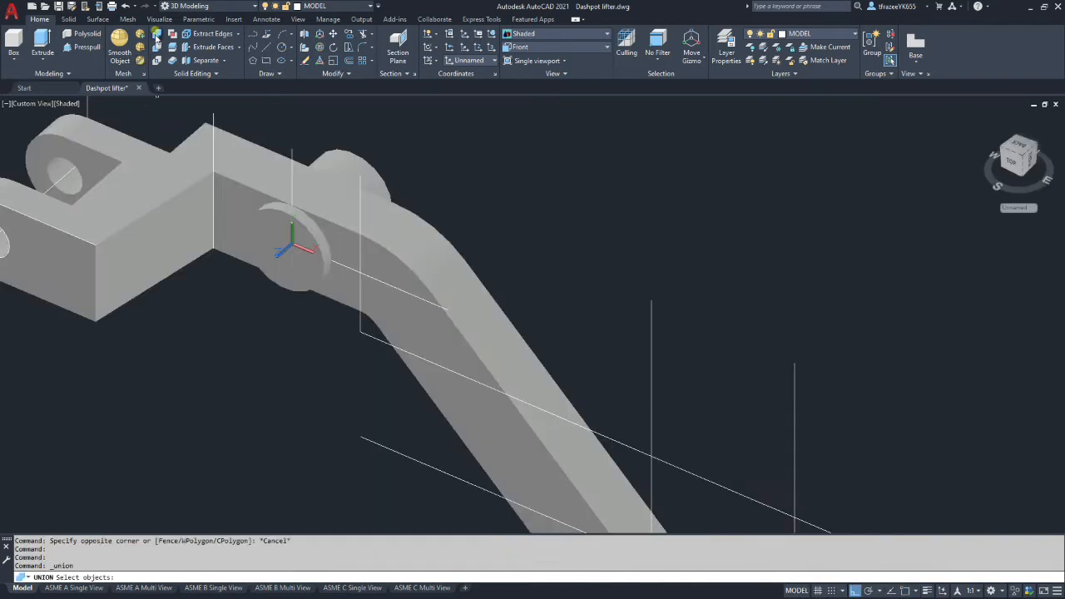
left_click(158, 35)
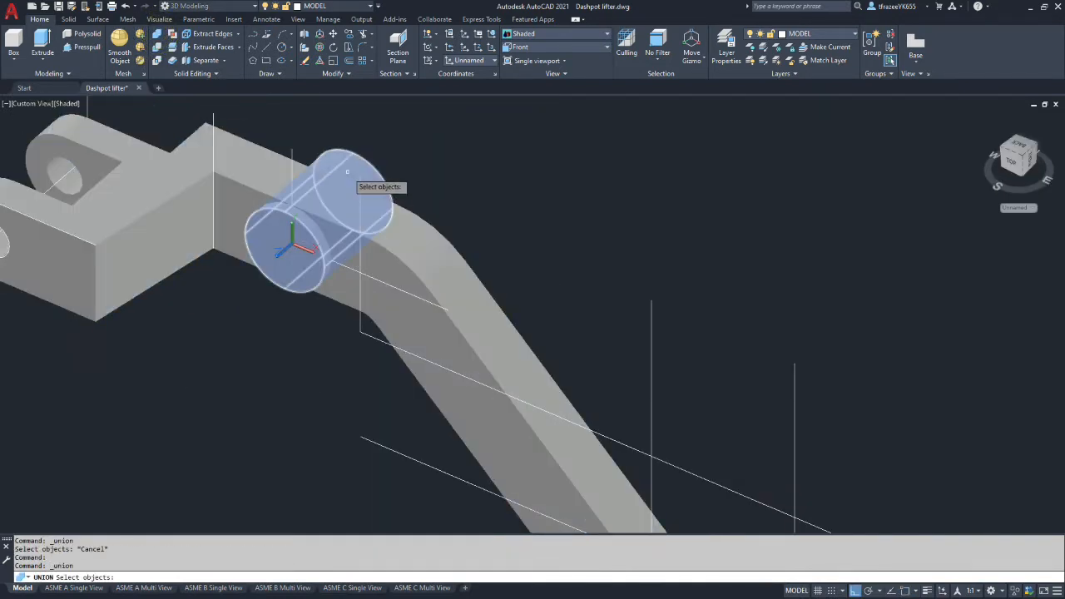
left_click(346, 170)
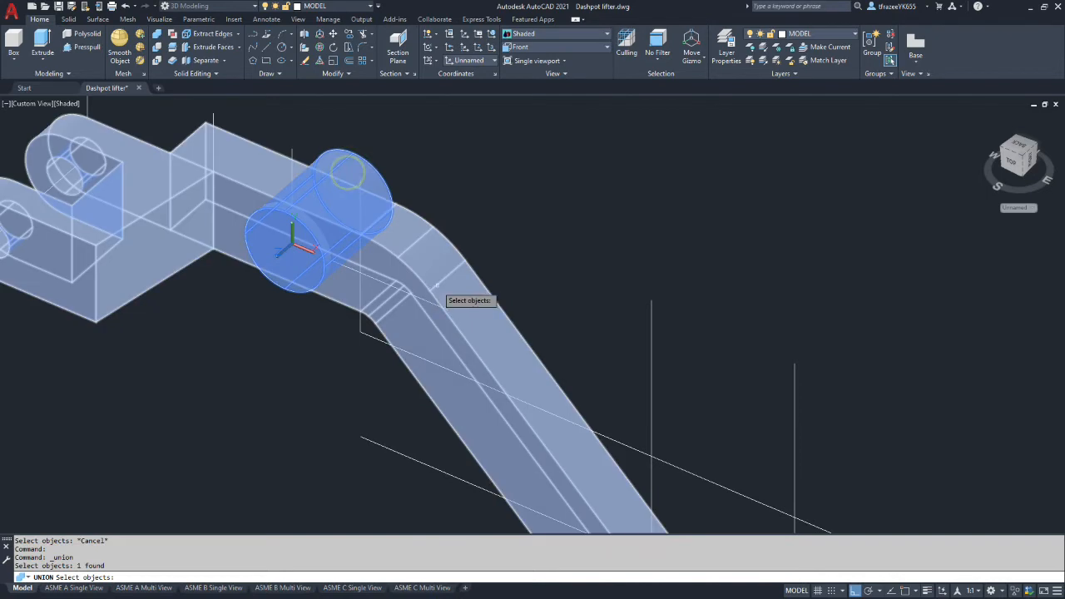
left_click(253, 165)
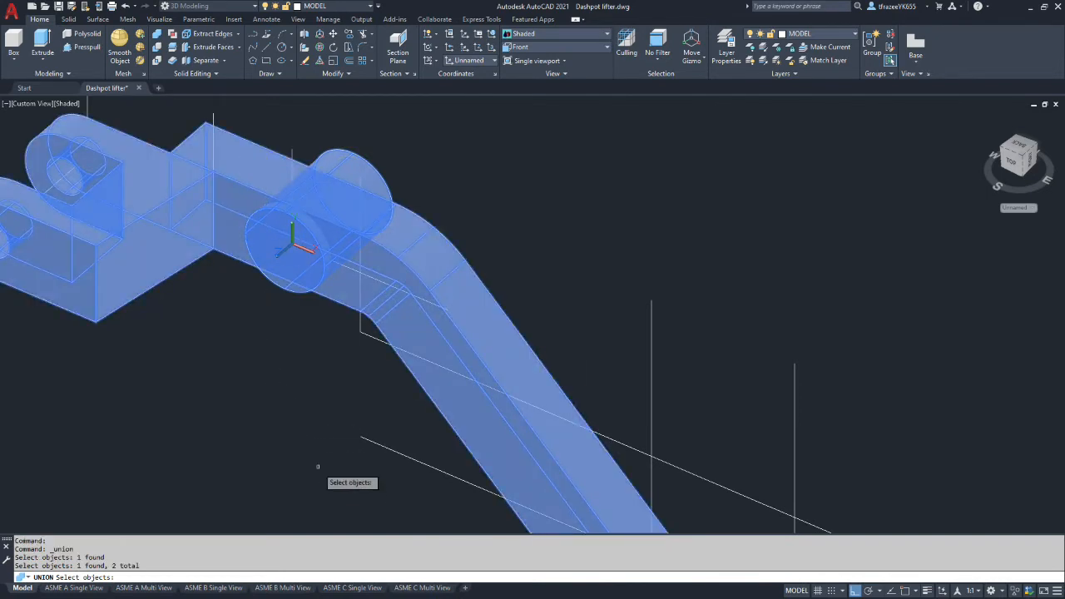
key("Return")
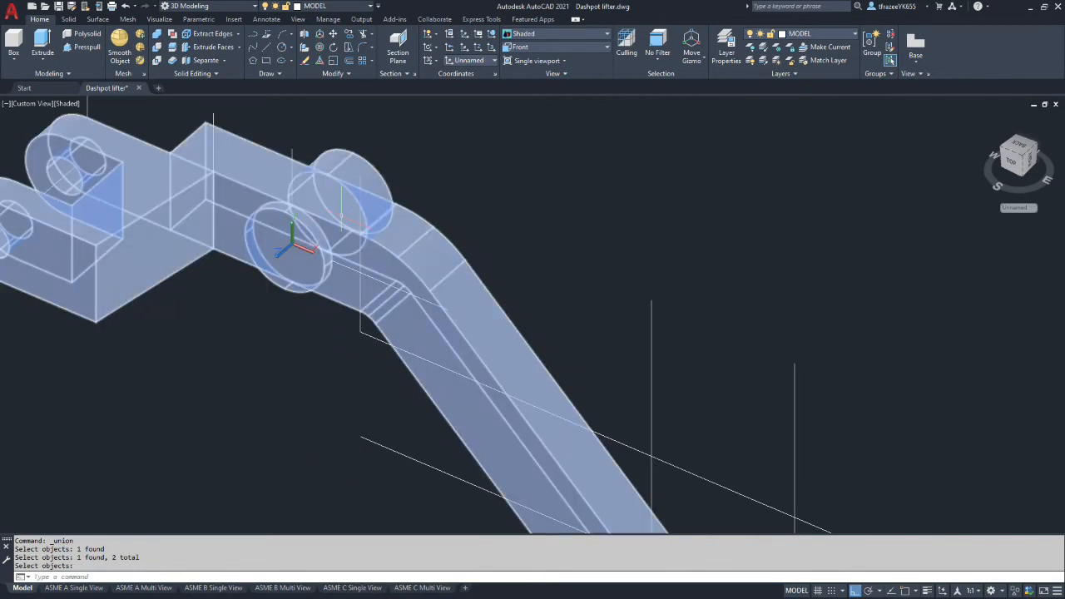
key("Return")
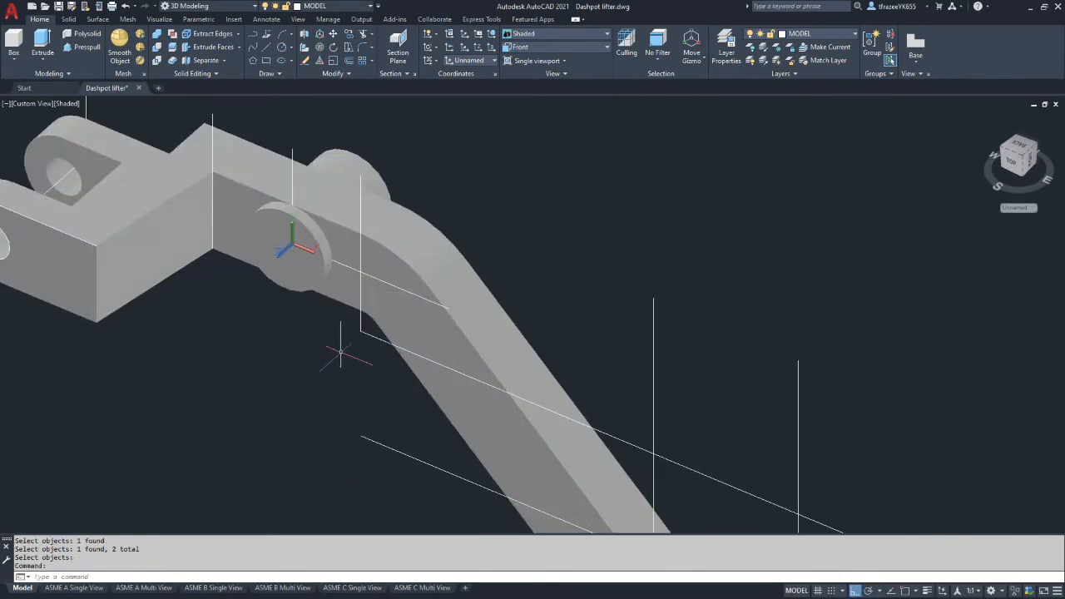
middle_click_drag(262, 396, 285, 356, "shift")
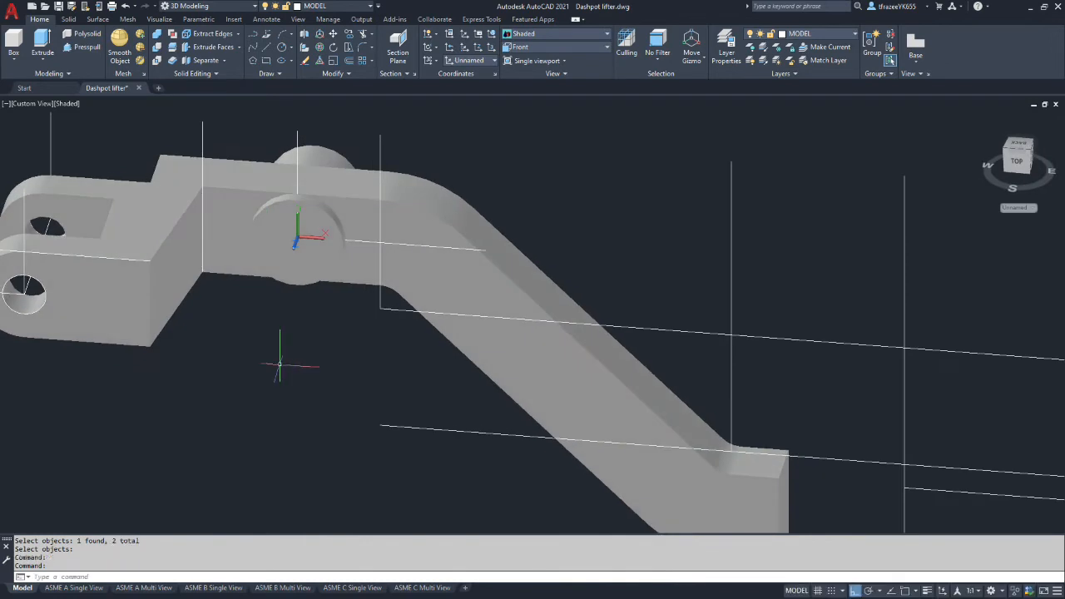
scroll(280, 366, "down", 3)
scroll(290, 368, "down", 4)
scroll(338, 376, "up", 5)
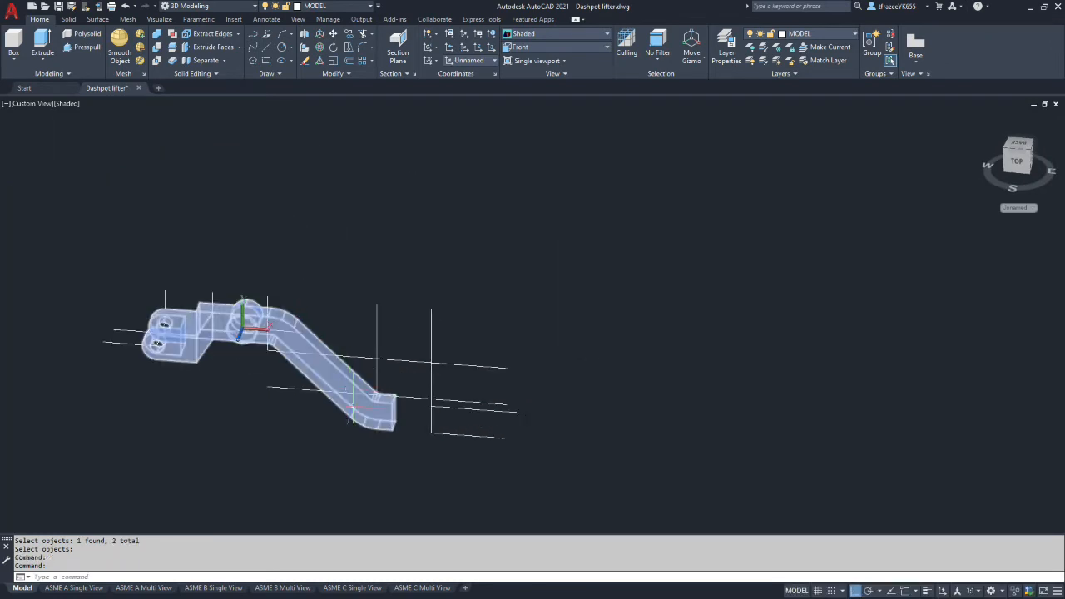
middle_click_drag(254, 421, 494, 468, "shift")
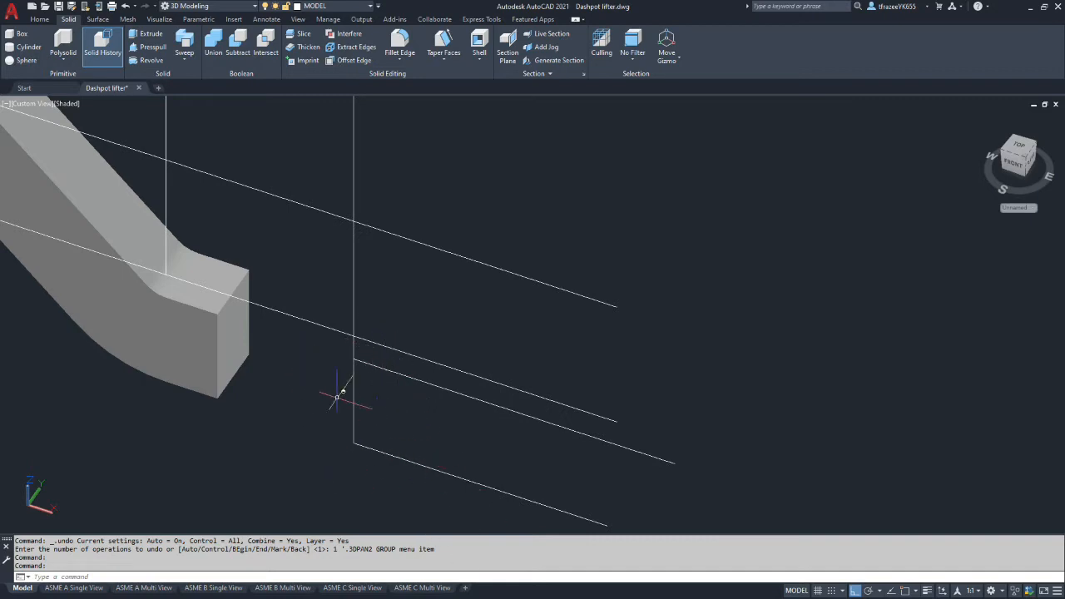
scroll(333, 281, "down", 5)
left_click(307, 283)
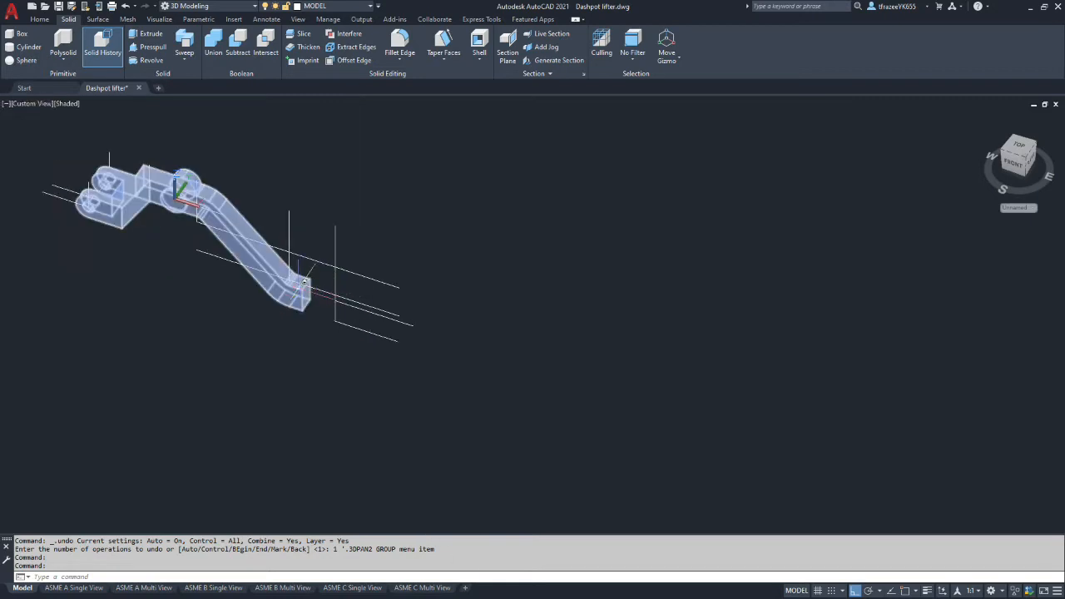
Step: Reset the coordinate system to World and switch to the Front view
key("Escape")
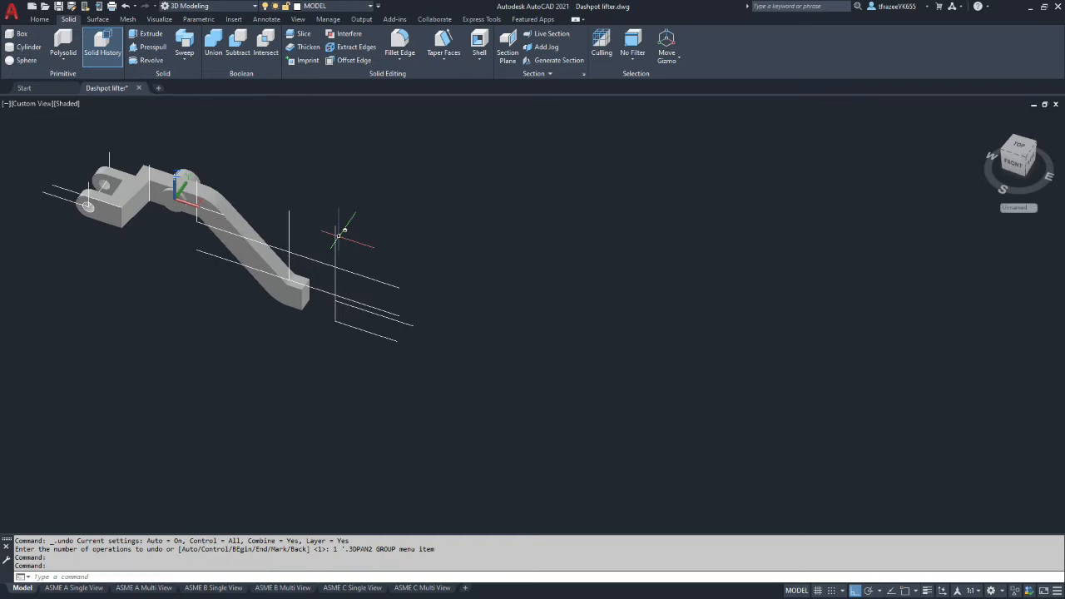
scroll(341, 303, "down", 5)
scroll(330, 287, "up", 10)
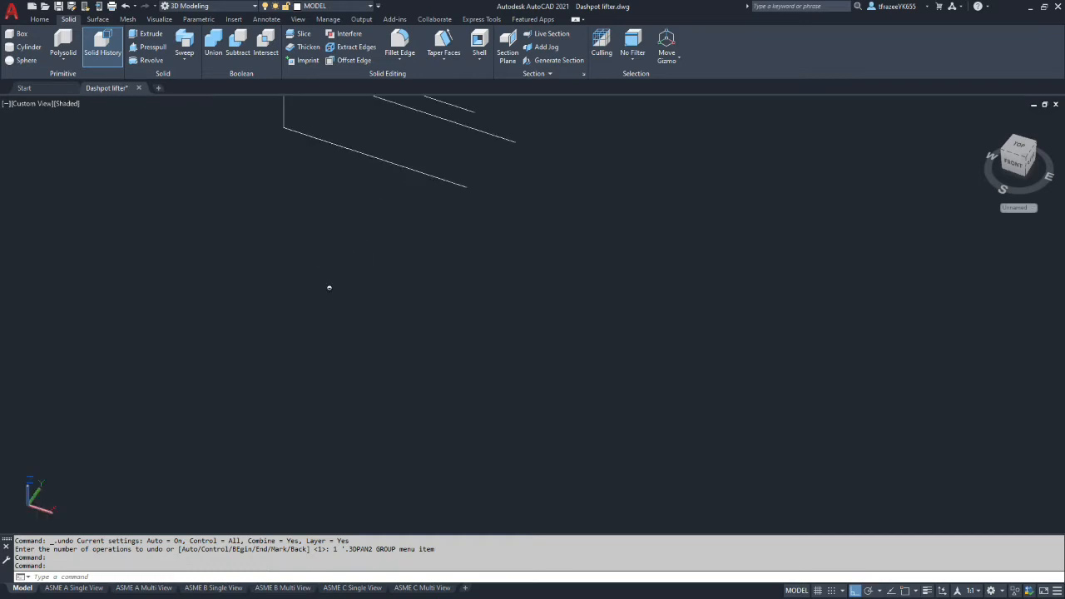
scroll(275, 262, "down", 5)
scroll(274, 260, "up", 5)
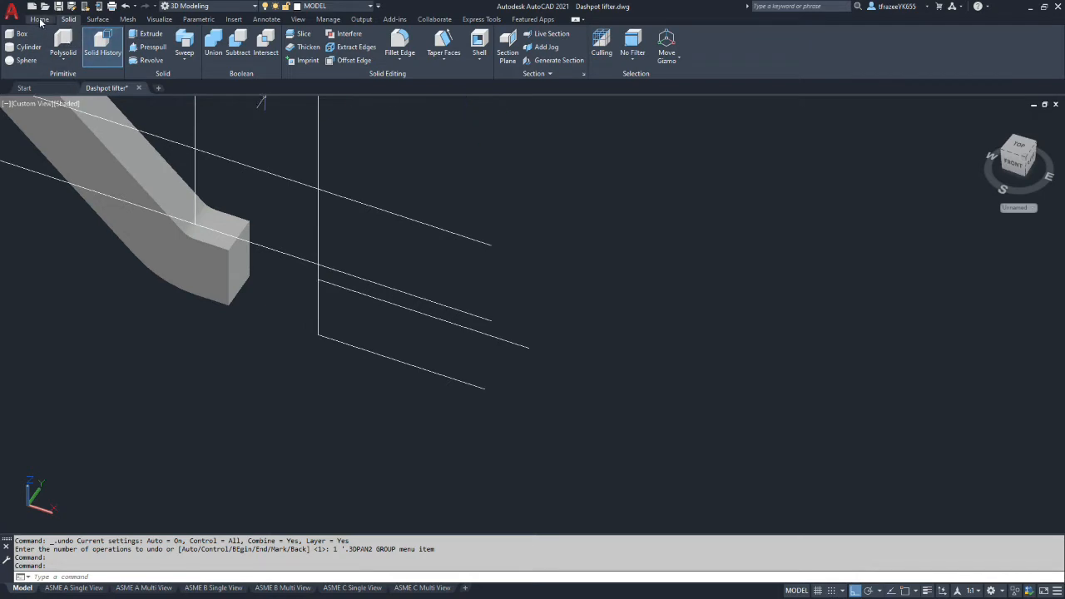
left_click(40, 20)
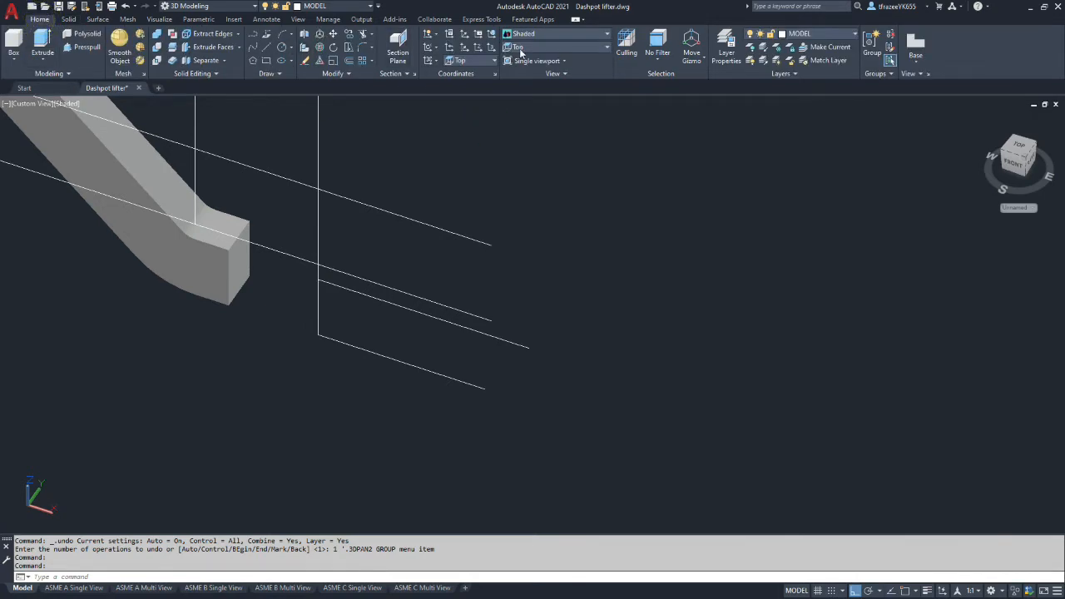
left_click(548, 48)
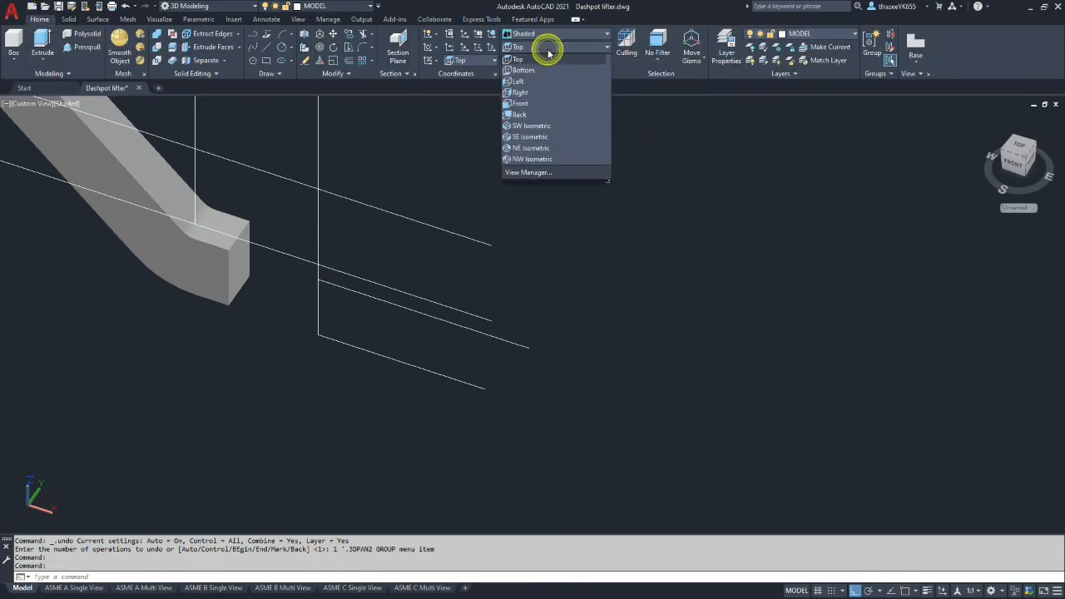
left_click(547, 48)
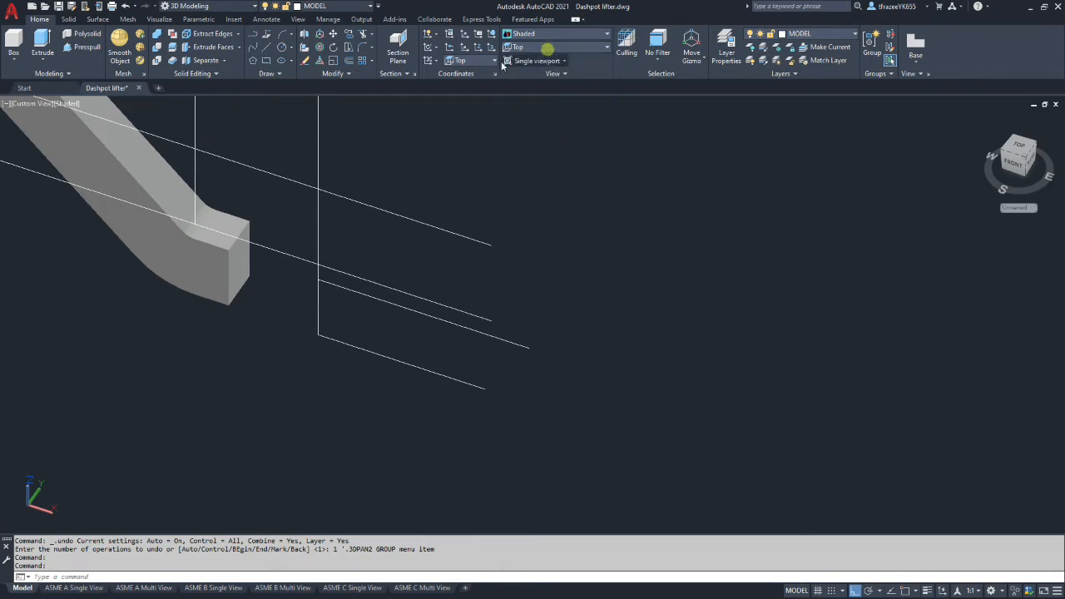
left_click(468, 61)
left_click(468, 73)
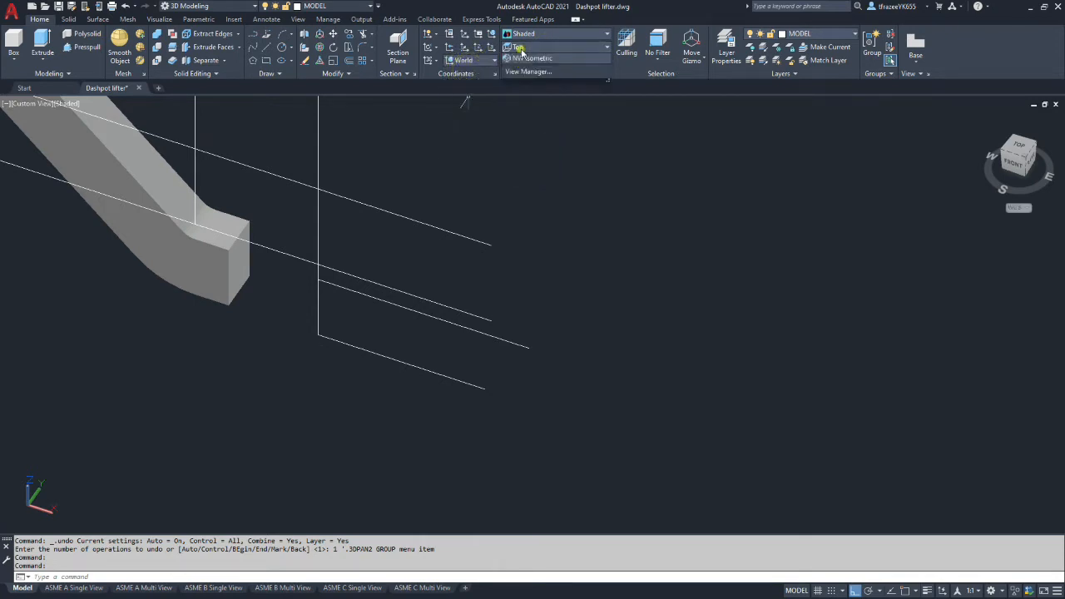
left_click(526, 48)
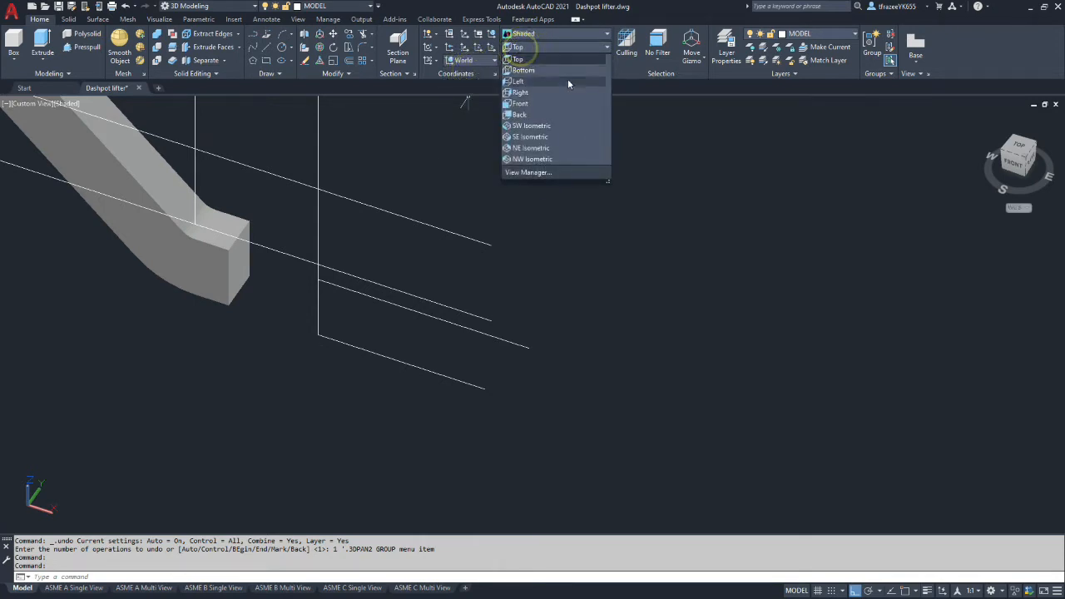
left_click(530, 104)
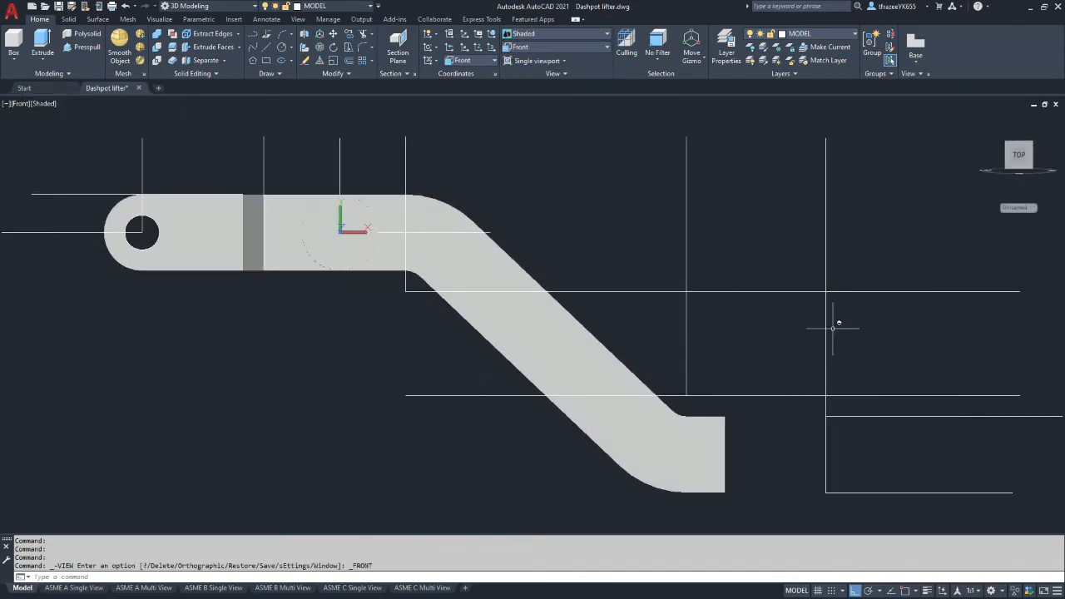
Step: Turn on object snap and draw a horizontal line outward from the lower rear corner of the arm's lower end face
middle_click_drag(810, 313, 736, 364, "shift")
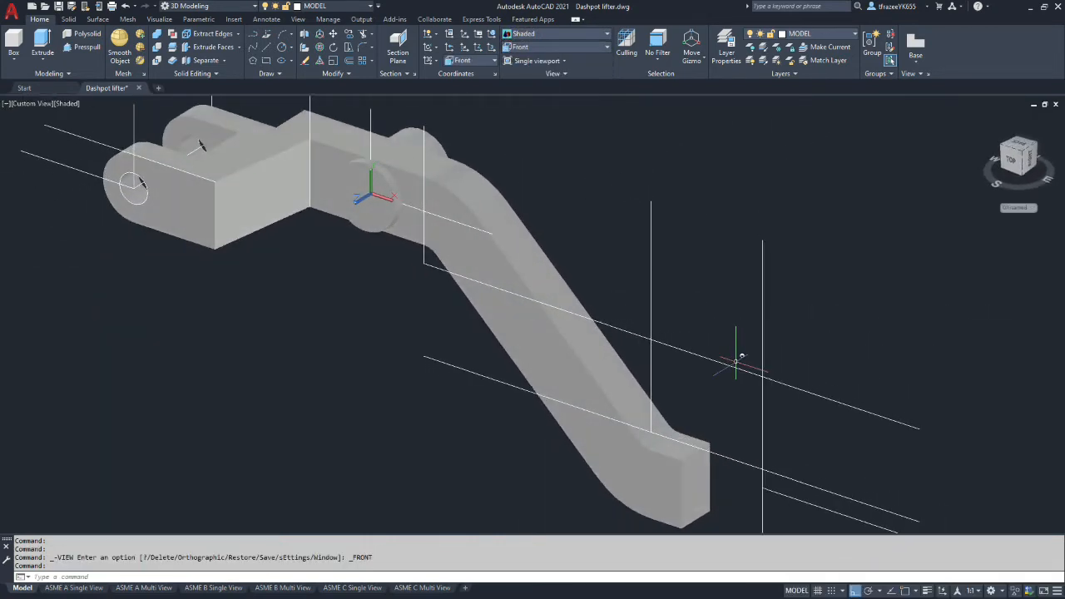
scroll(736, 363, "down", 8)
scroll(740, 361, "up", 10)
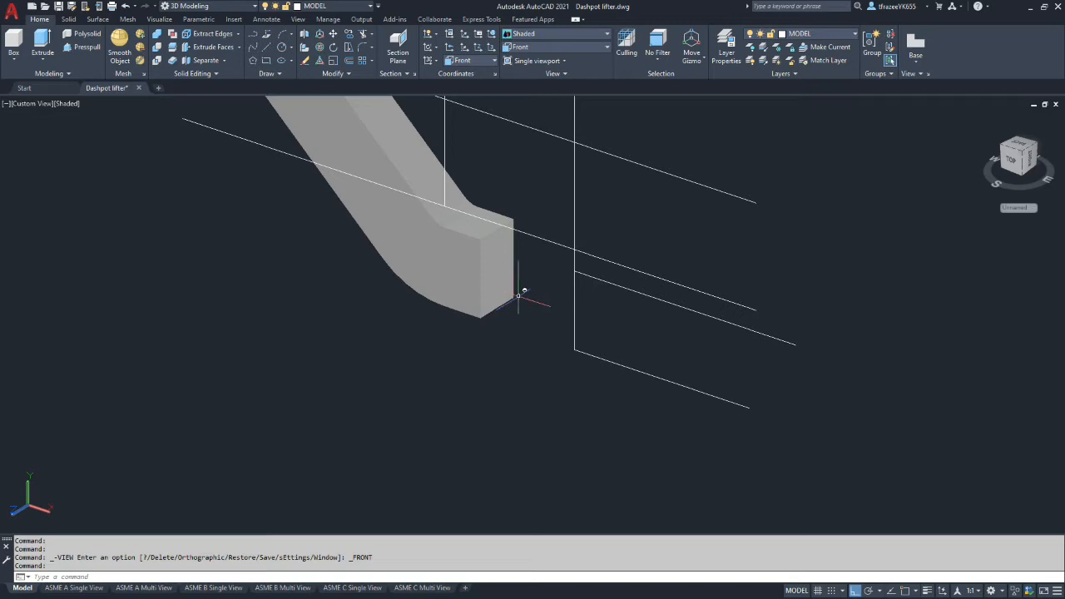
middle_click_drag(554, 285, 544, 313, "shift")
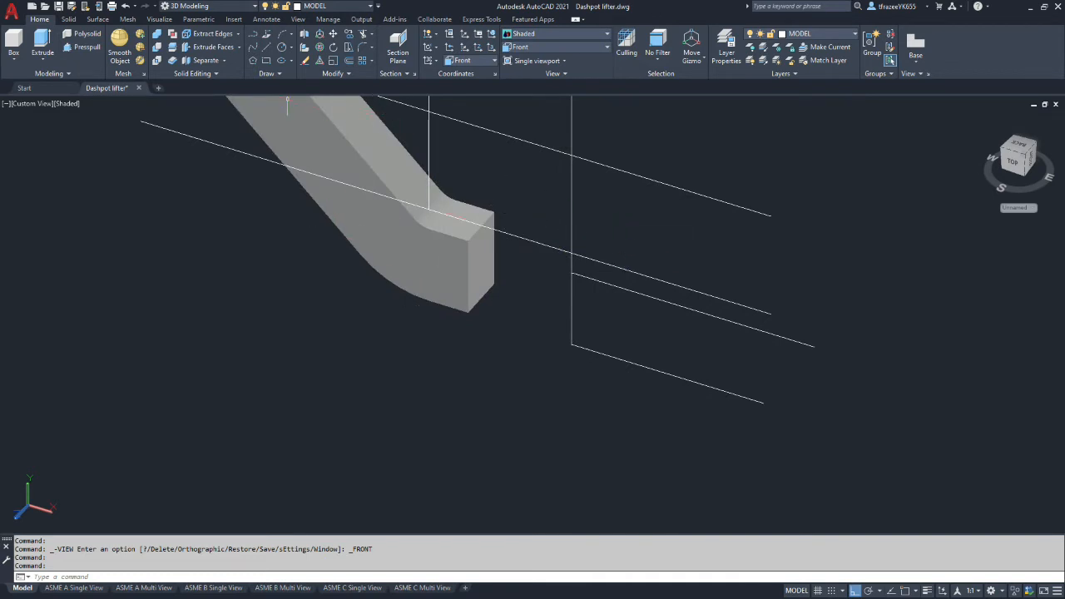
left_click(325, 104)
left_click(264, 50)
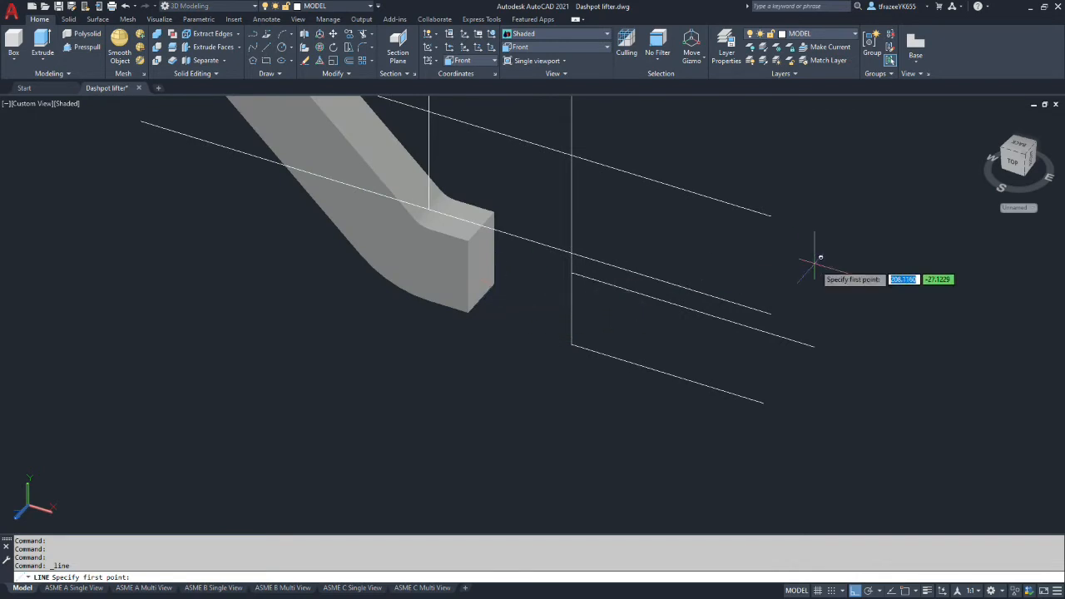
left_click(915, 590)
left_click(809, 507)
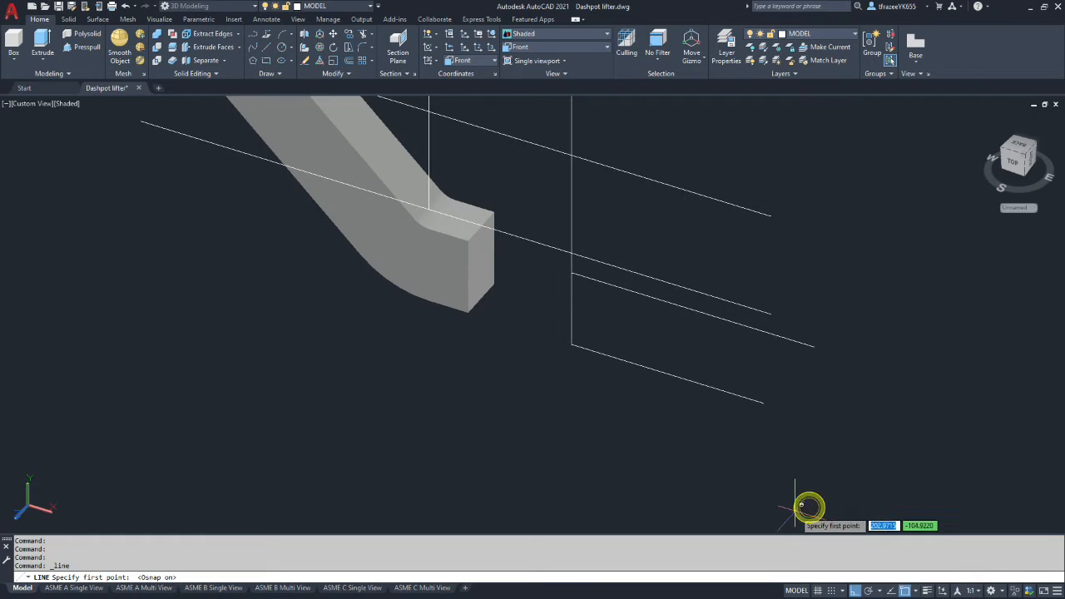
left_click(494, 284)
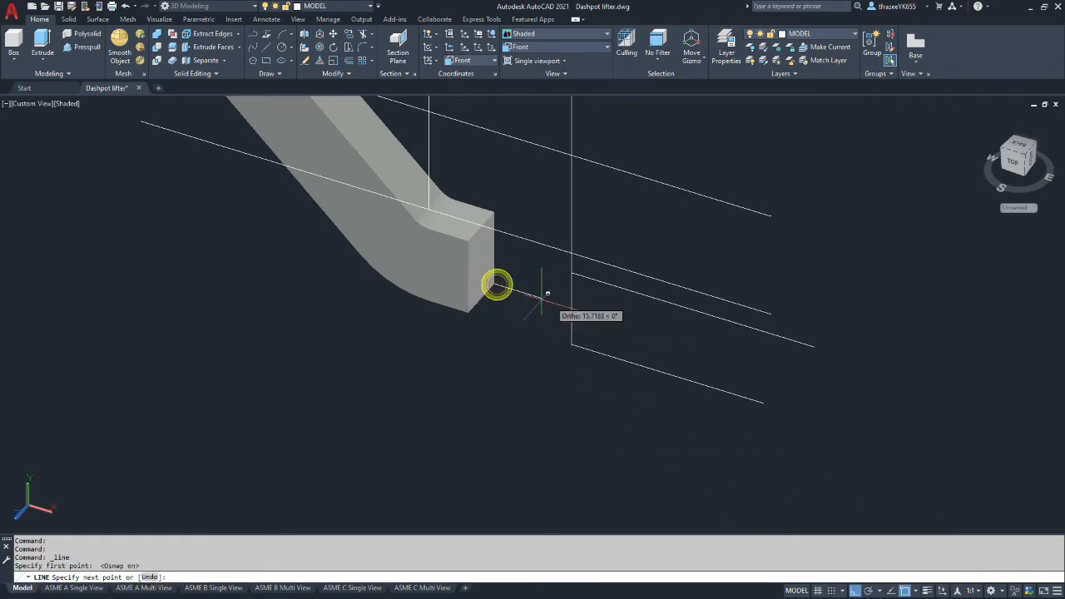
left_click(619, 315)
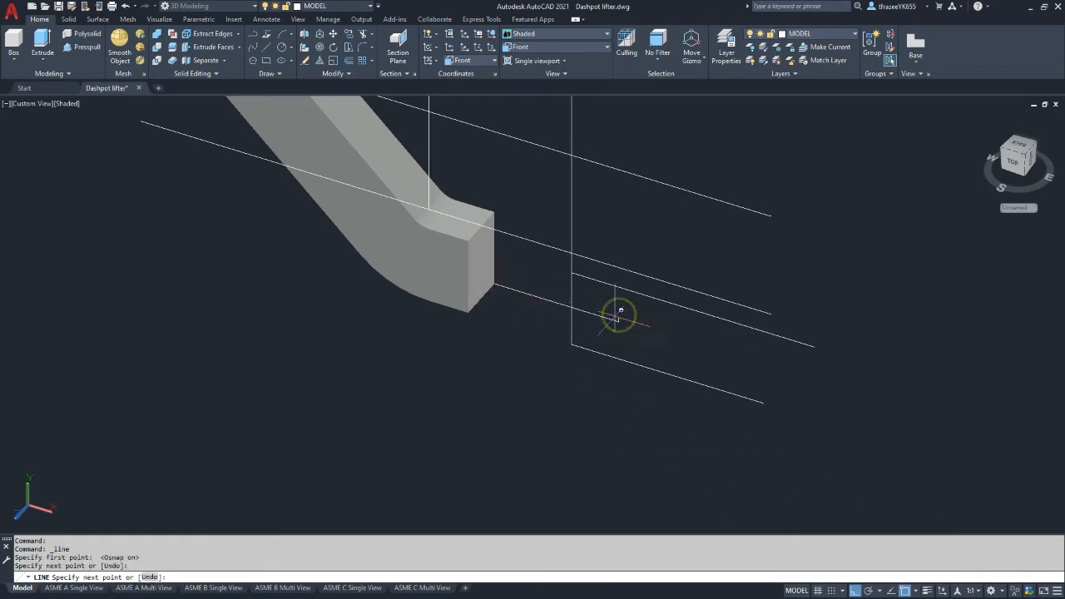
key("Escape")
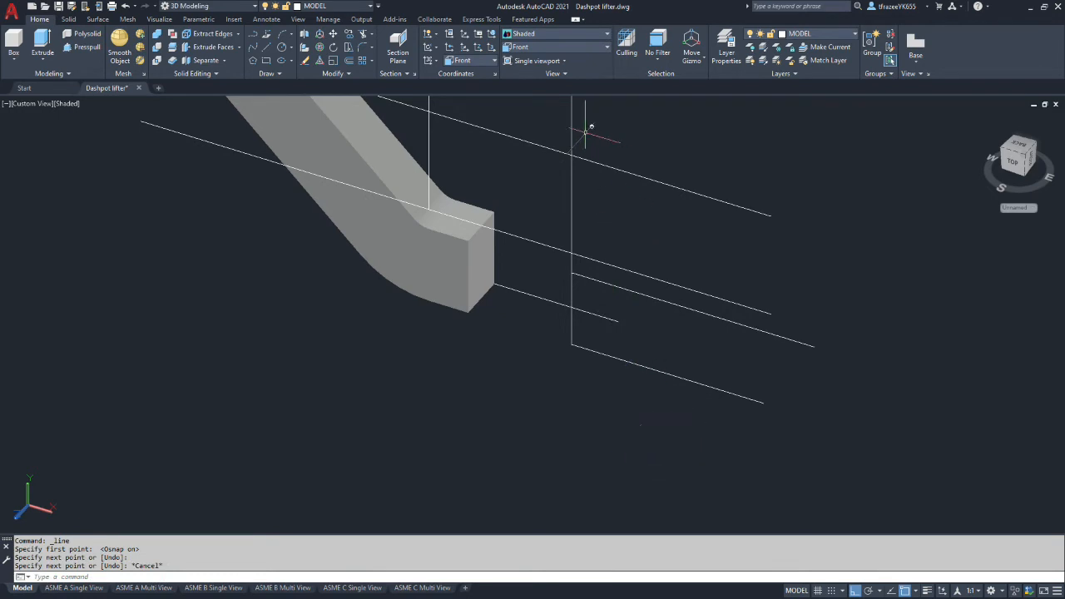
Step: Switch to the Top view and offset the line at the arm's end by 12 toward the rear
left_click(554, 48)
left_click(517, 59)
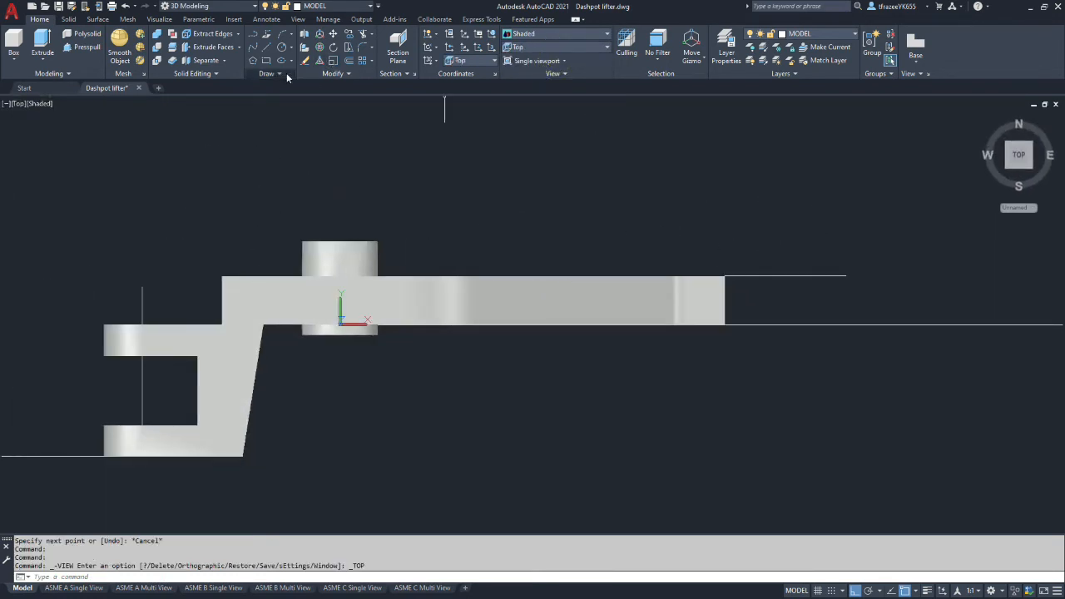
left_click(350, 60)
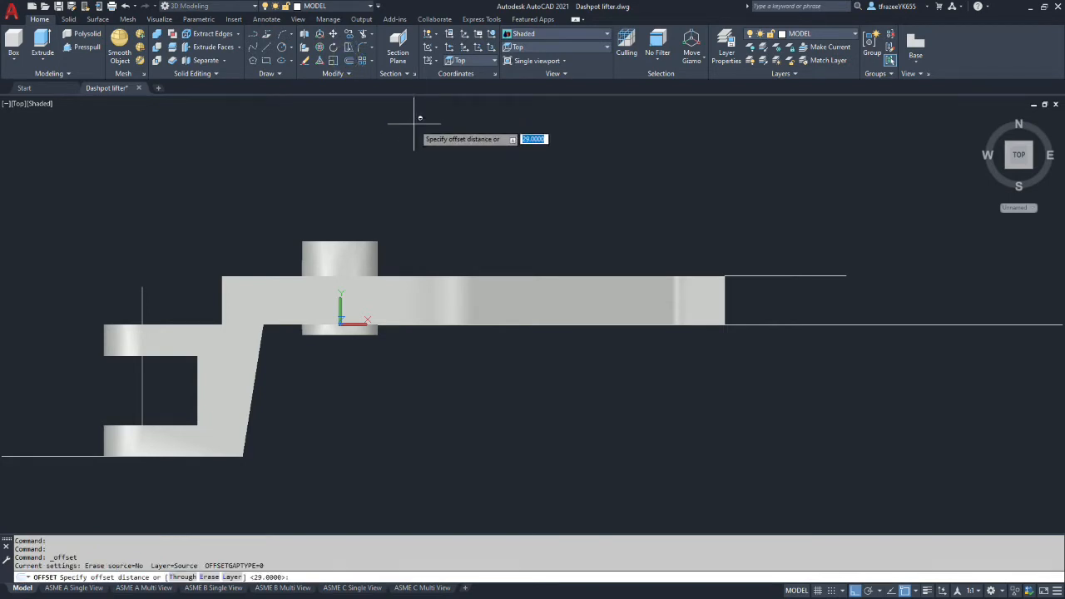
type("12")
key("Return")
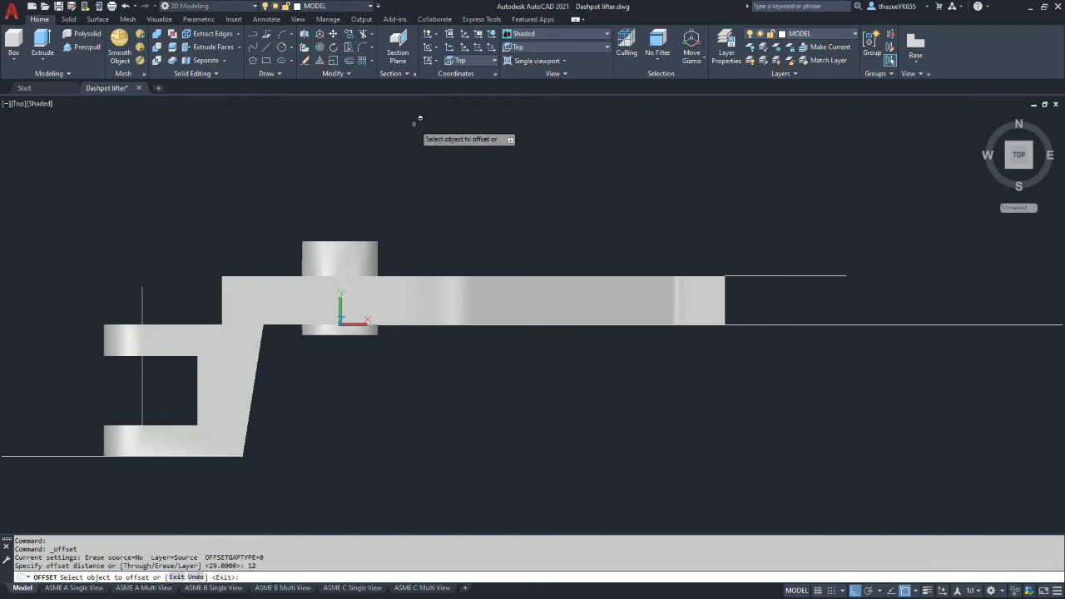
left_click(772, 276)
left_click(772, 258)
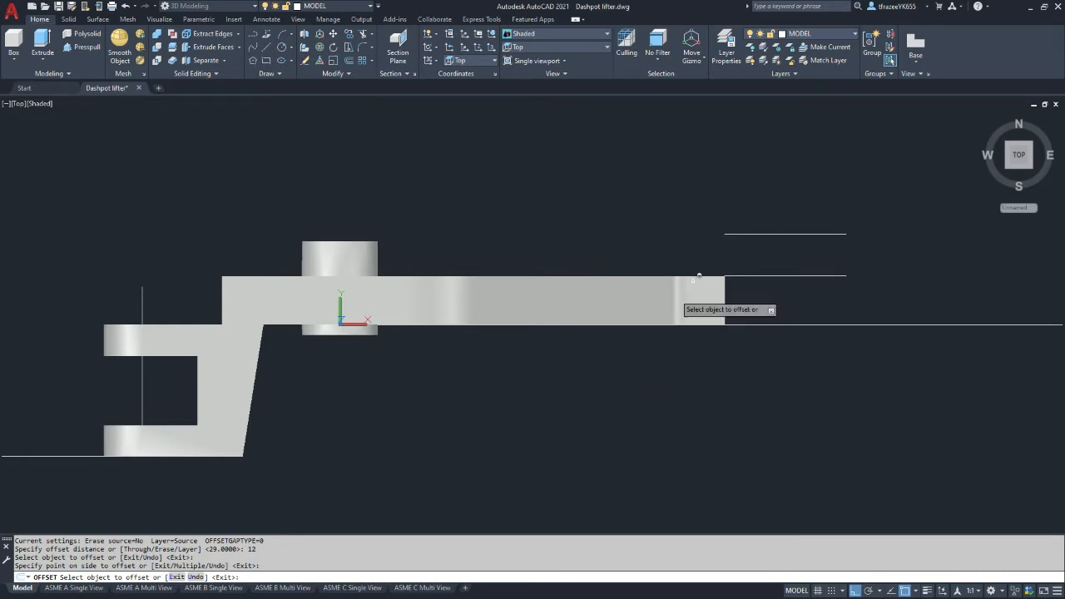
Step: Return to the Front view and erase the original line that starts at the arm end's lower rear corner
middle_click_drag(632, 392, 583, 309, "shift")
left_click(604, 52)
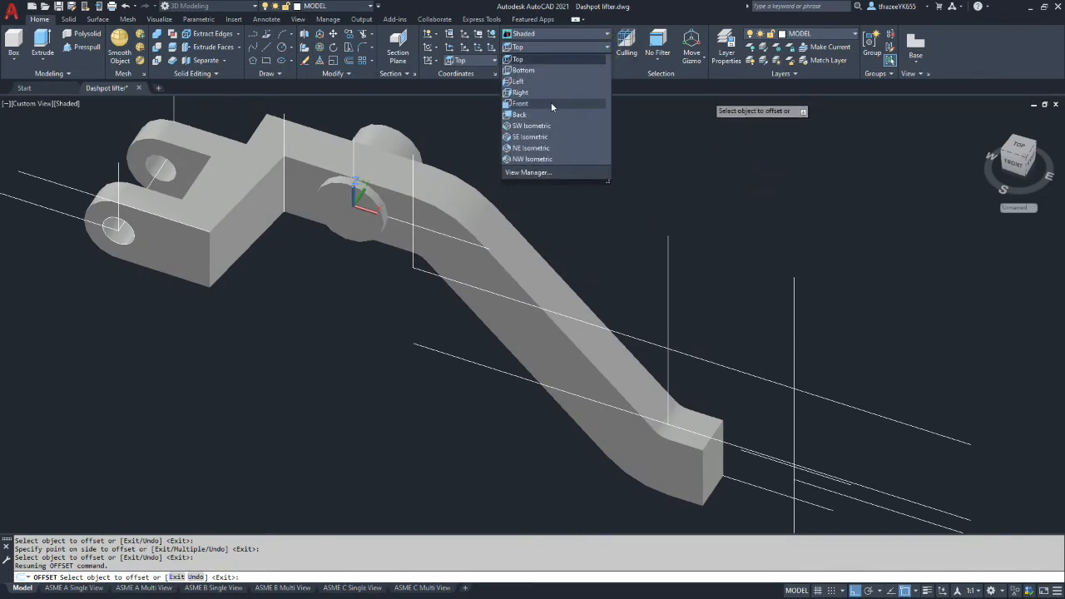
left_click(550, 102)
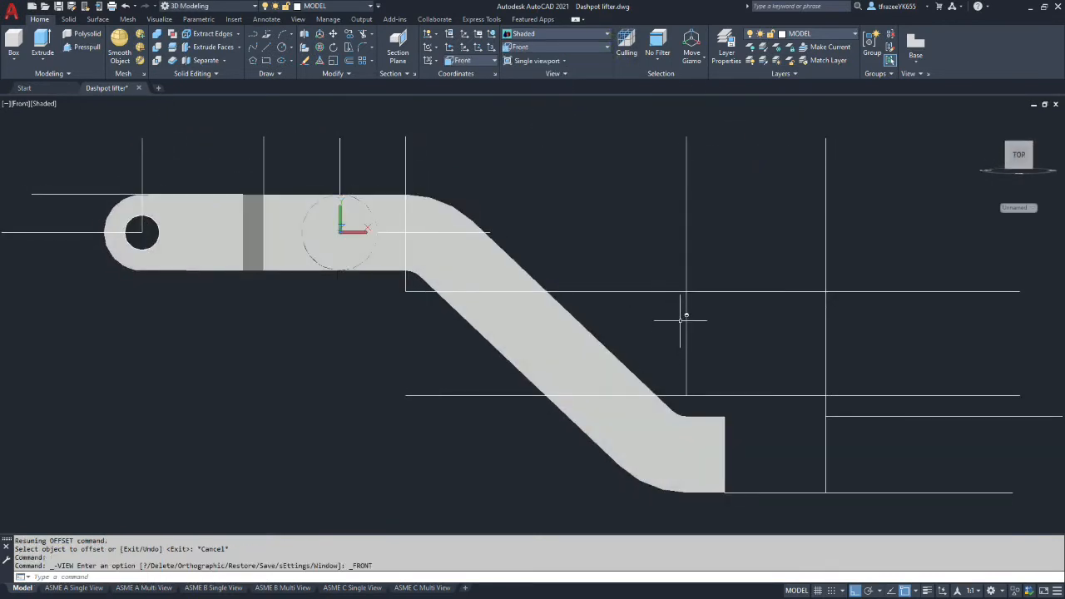
middle_click_drag(760, 416, 713, 474, "shift")
scroll(712, 474, "down", 5)
scroll(743, 492, "up", 7)
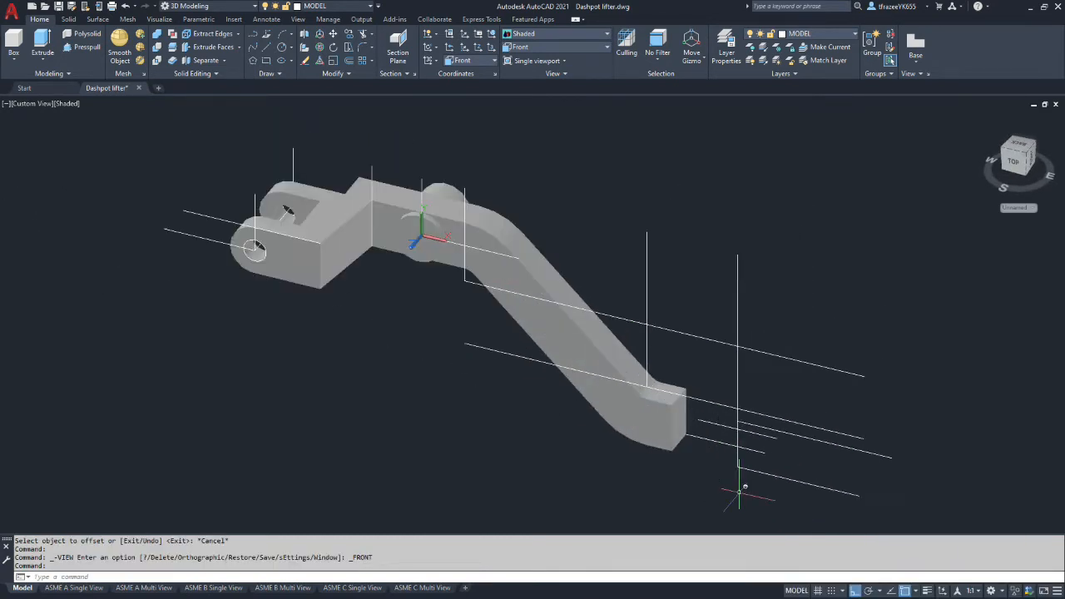
left_click(703, 413)
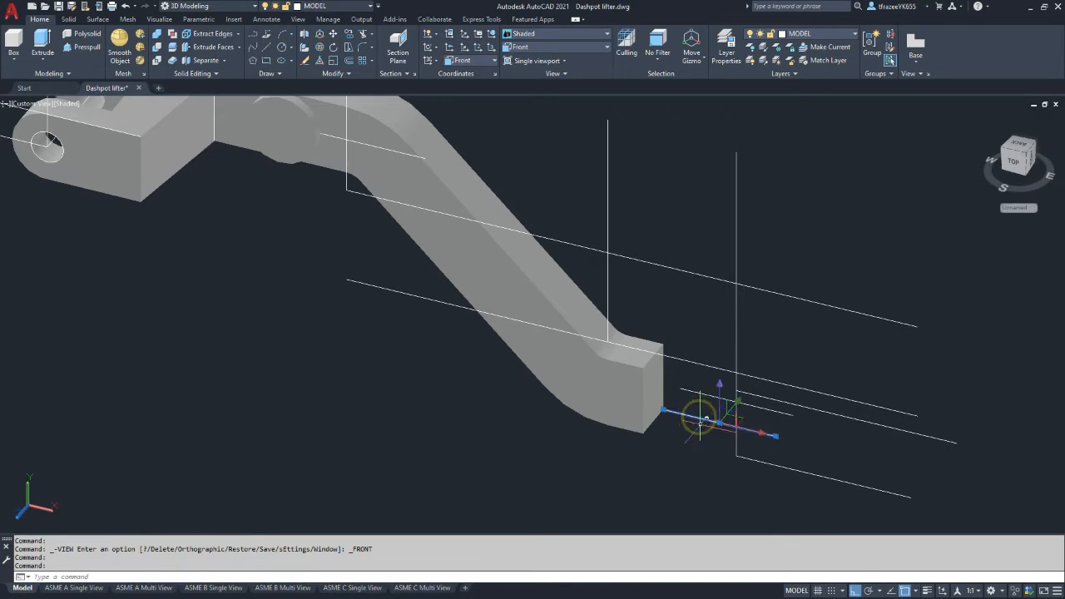
key("Delete")
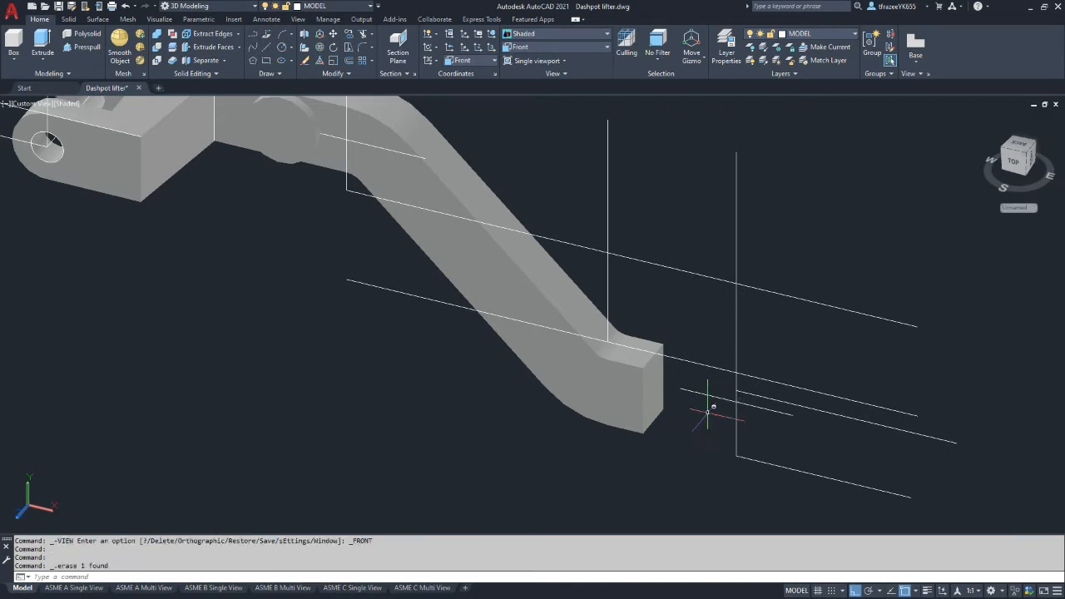
Step: Offset the remaining short line behind the arm's lower end upward by 22
middle_click_drag(787, 439, 806, 413, "shift")
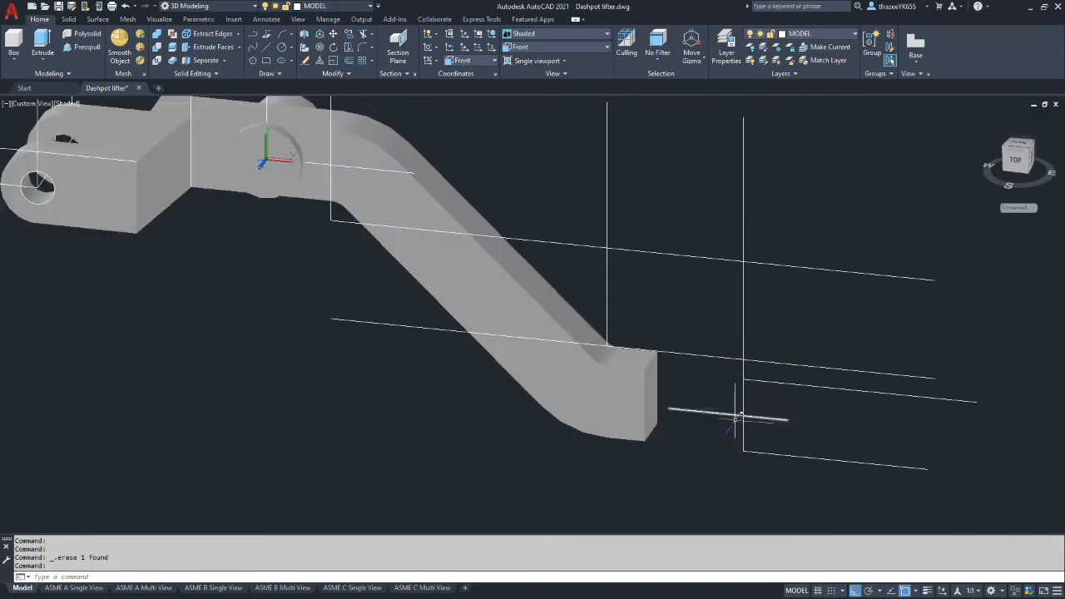
mouse_move(706, 409)
middle_mouse_down("shift")
mouse_move(710, 380)
mouse_move(704, 394)
middle_mouse_up("shift")
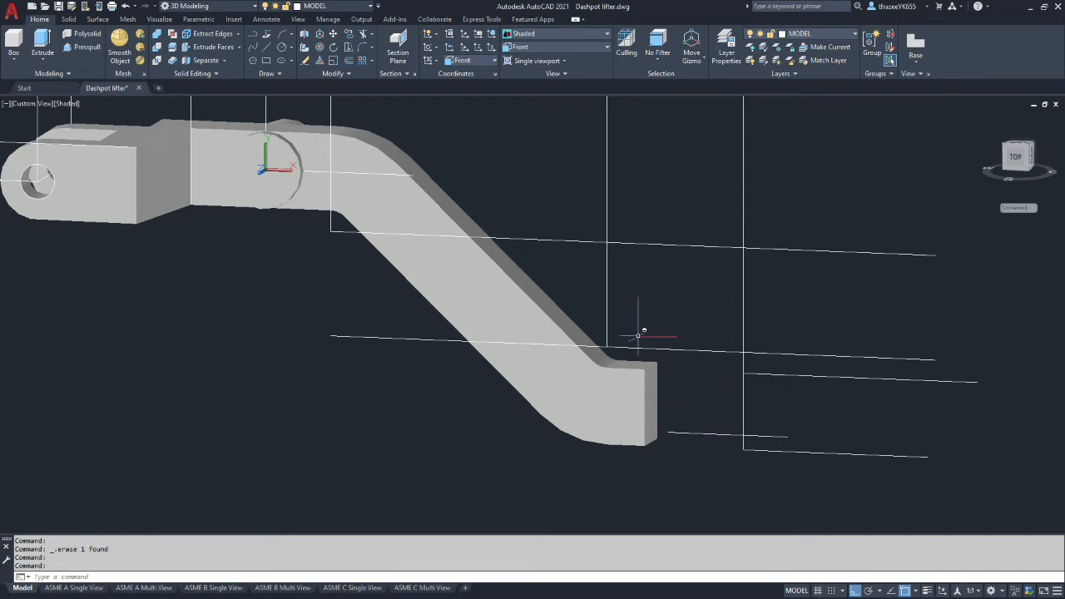
left_click(652, 388)
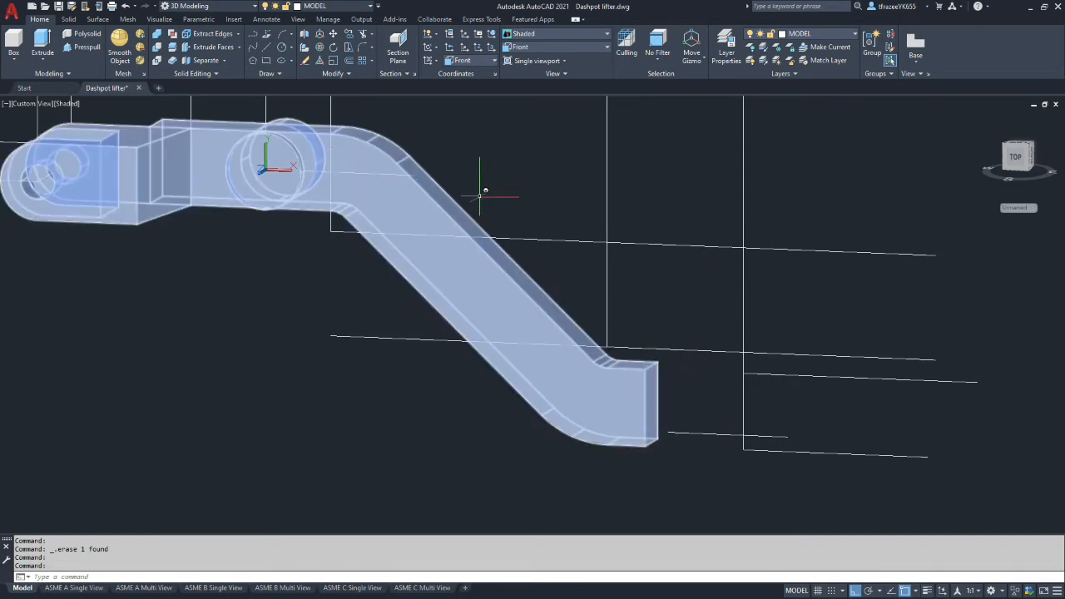
key("Escape")
left_click(349, 60)
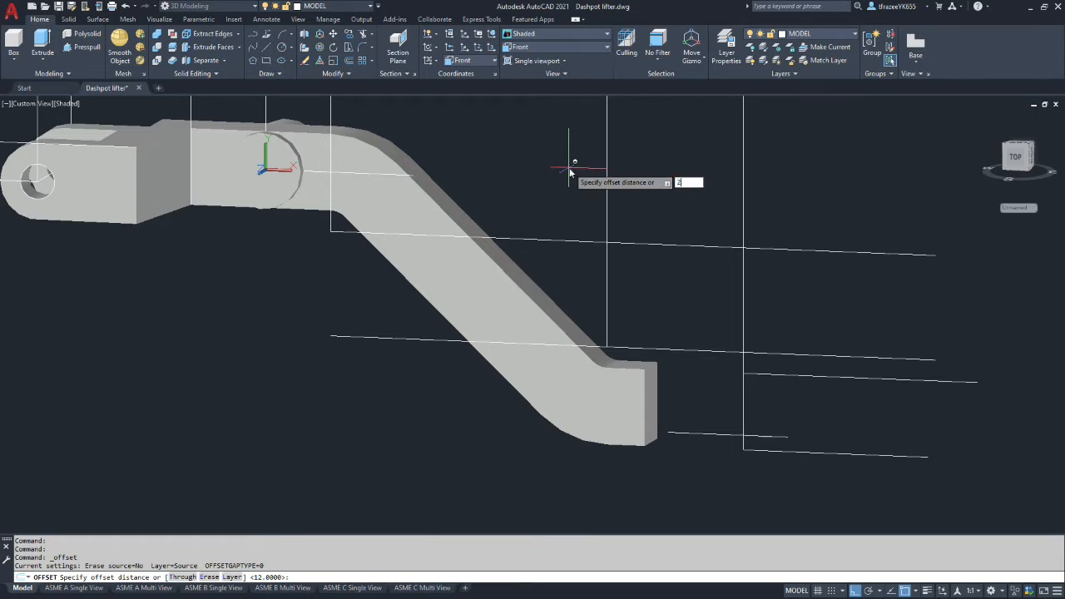
type("22")
key("Return")
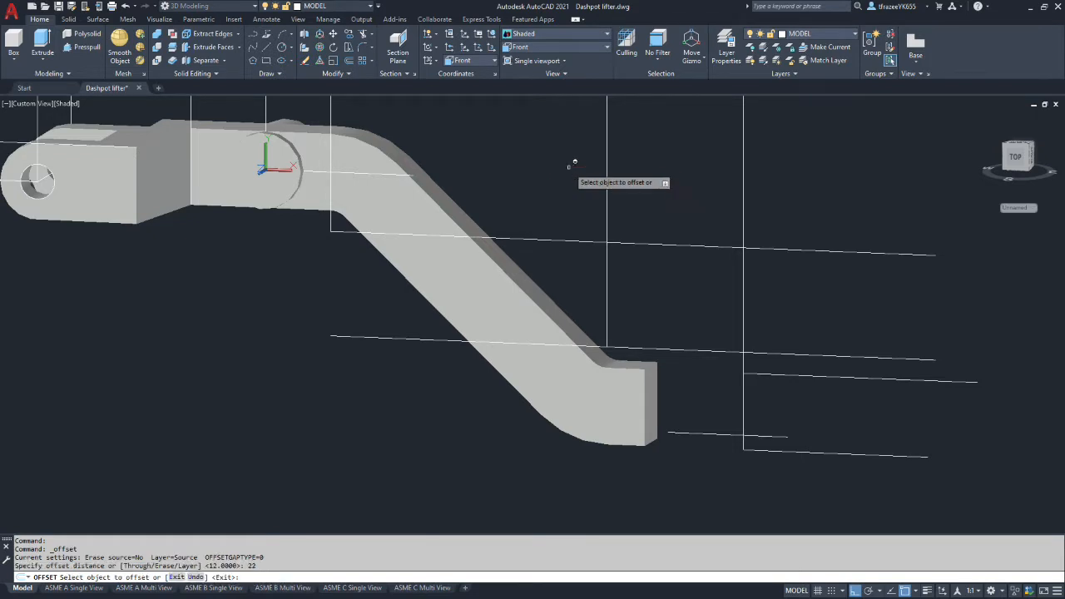
left_click(683, 433)
left_click(690, 397)
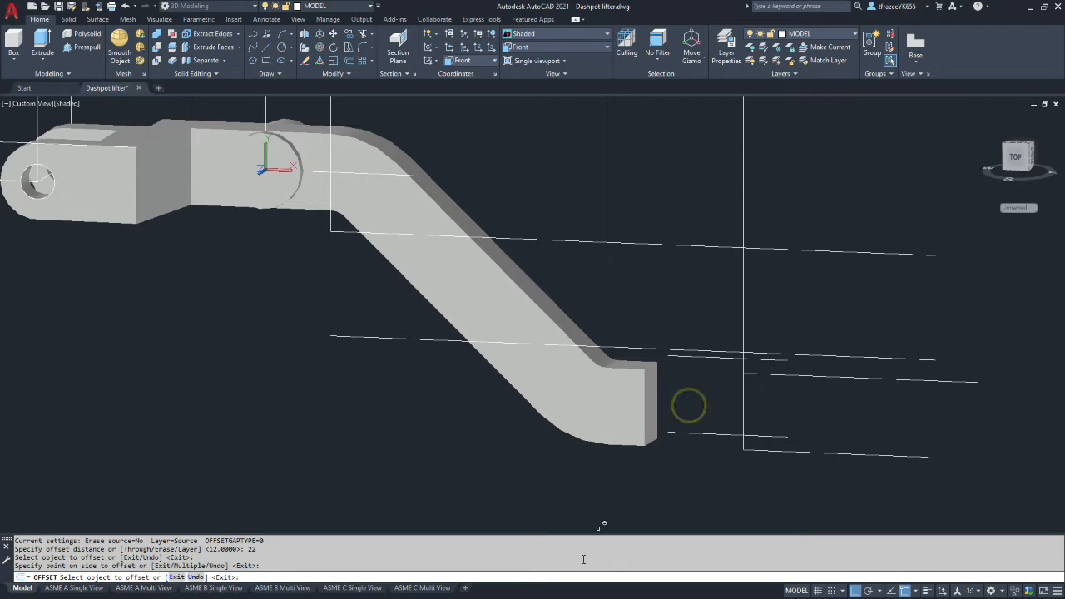
Step: Draw a vertical line joining the arm-side endpoints of the two short offset lines
left_click(266, 47)
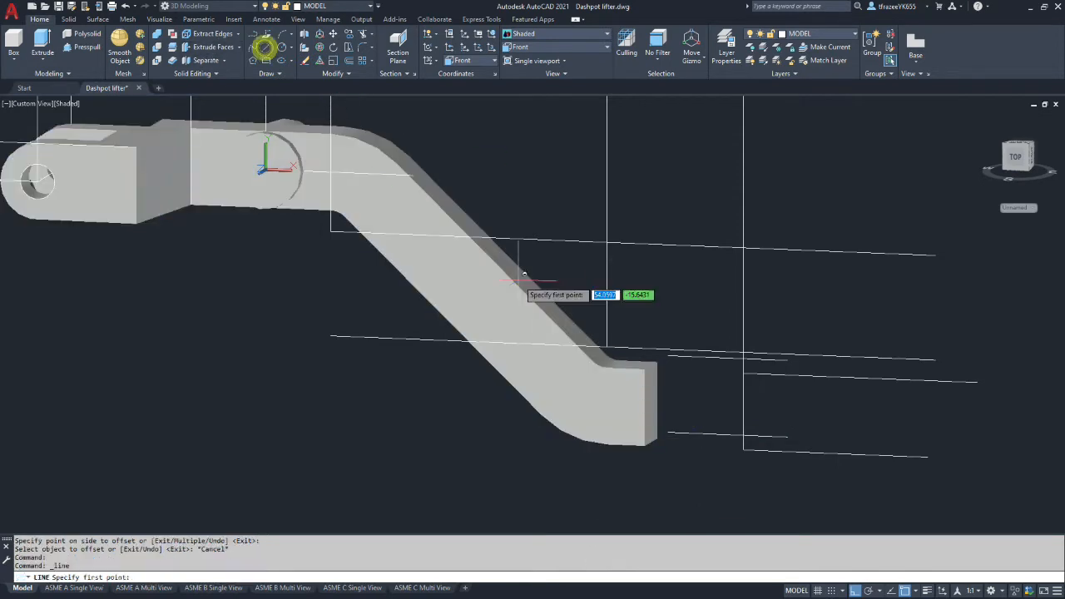
left_click(668, 358)
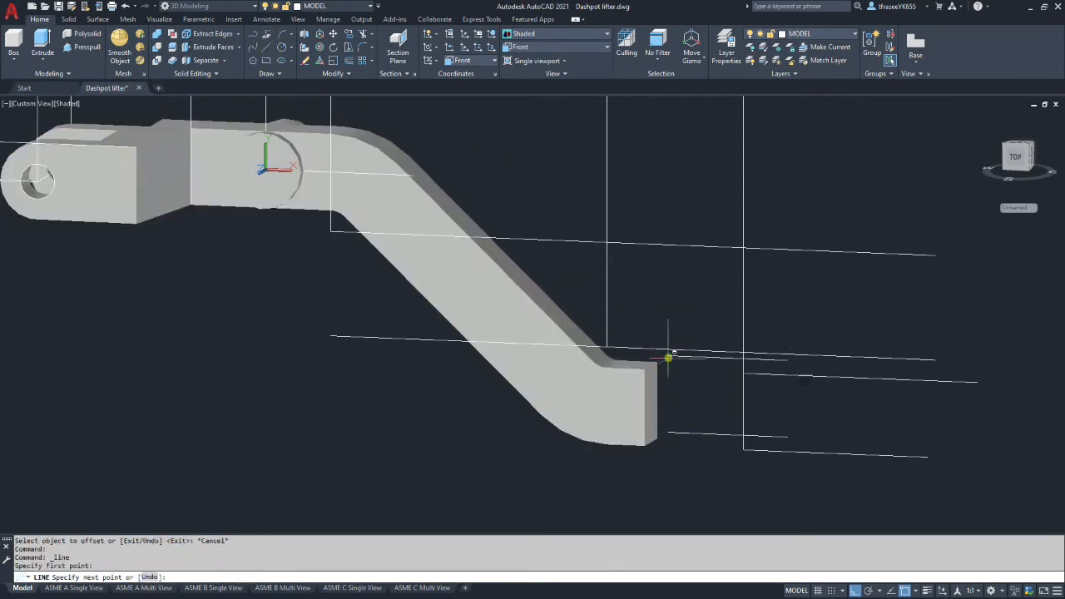
left_click(669, 433)
key("Escape")
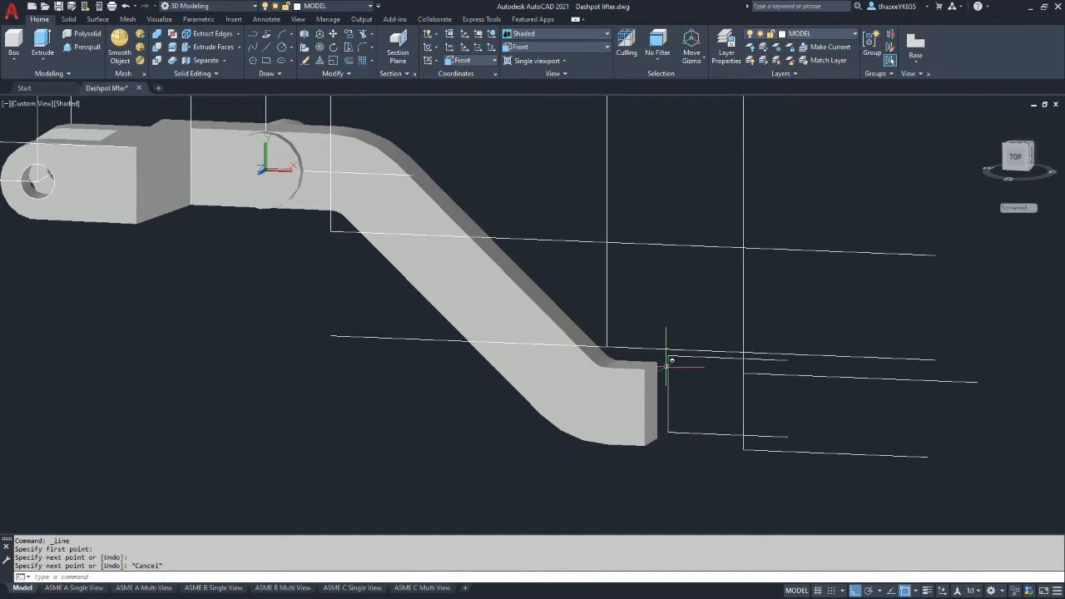
Step: Offset the vertical line beside the arm's lower end by 29, on the side away from the arm
mouse_move(623, 329)
middle_mouse_down("shift")
mouse_move(479, 381)
mouse_move(654, 337)
mouse_move(646, 305)
mouse_move(640, 321)
middle_mouse_up("shift")
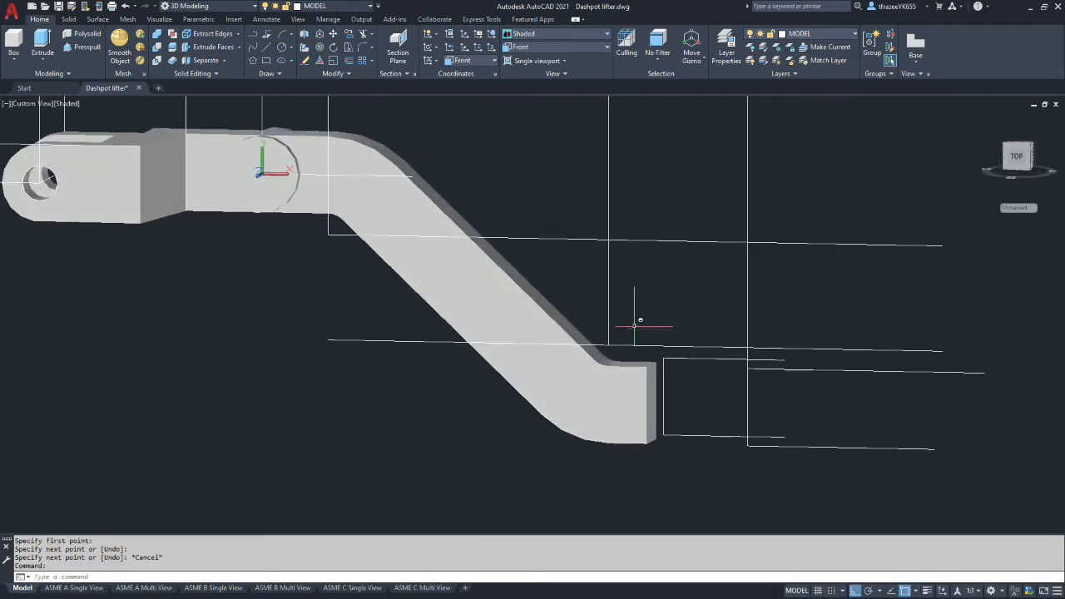
middle_click_drag(713, 464, 751, 461, "shift")
middle_click_drag(872, 418, 863, 439, "shift")
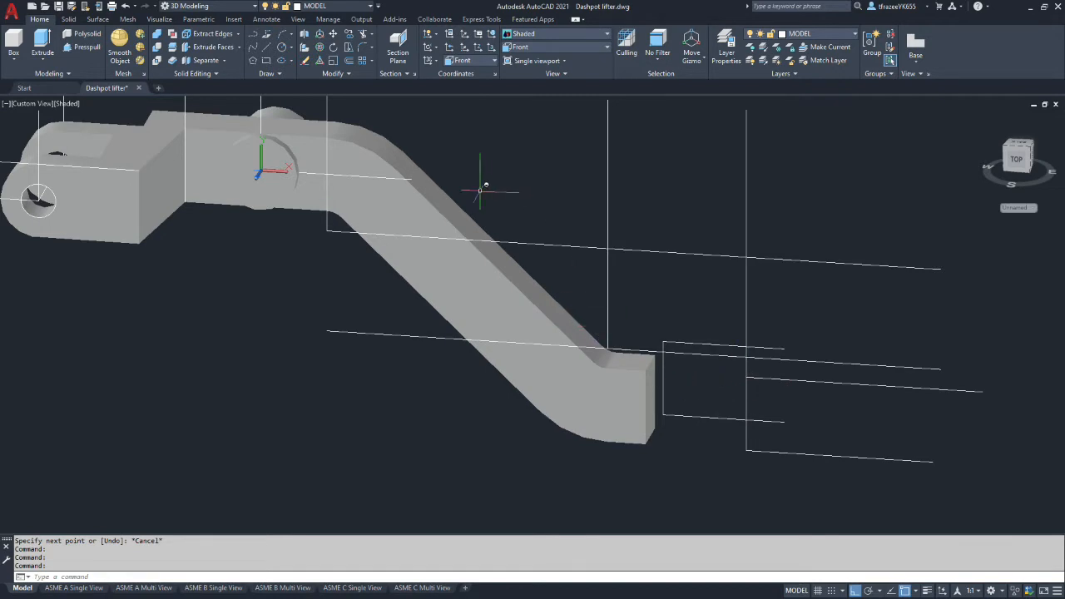
left_click(347, 63)
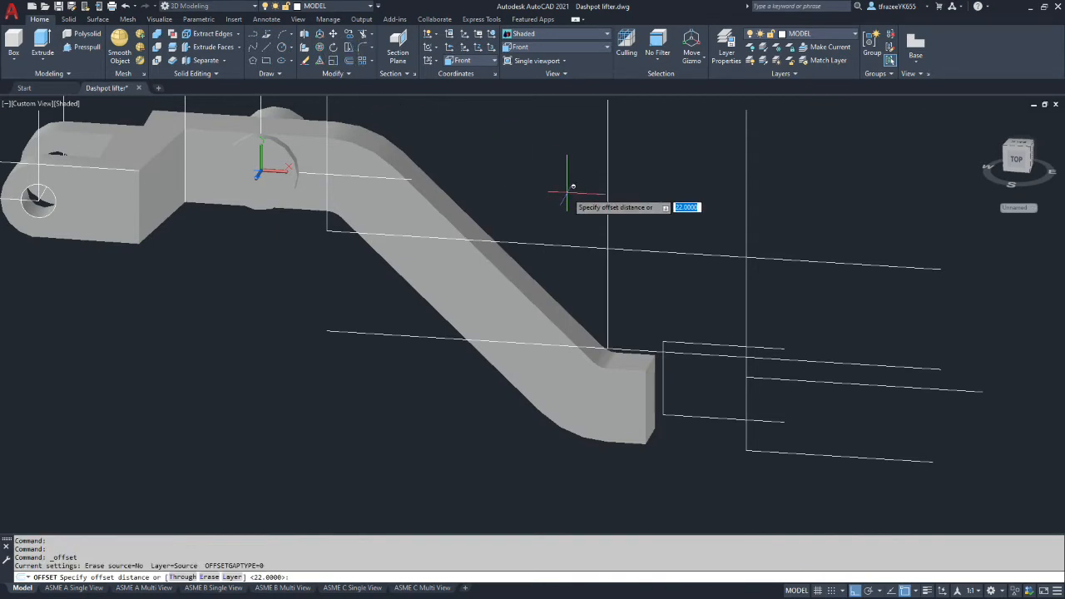
type("29")
key("Return")
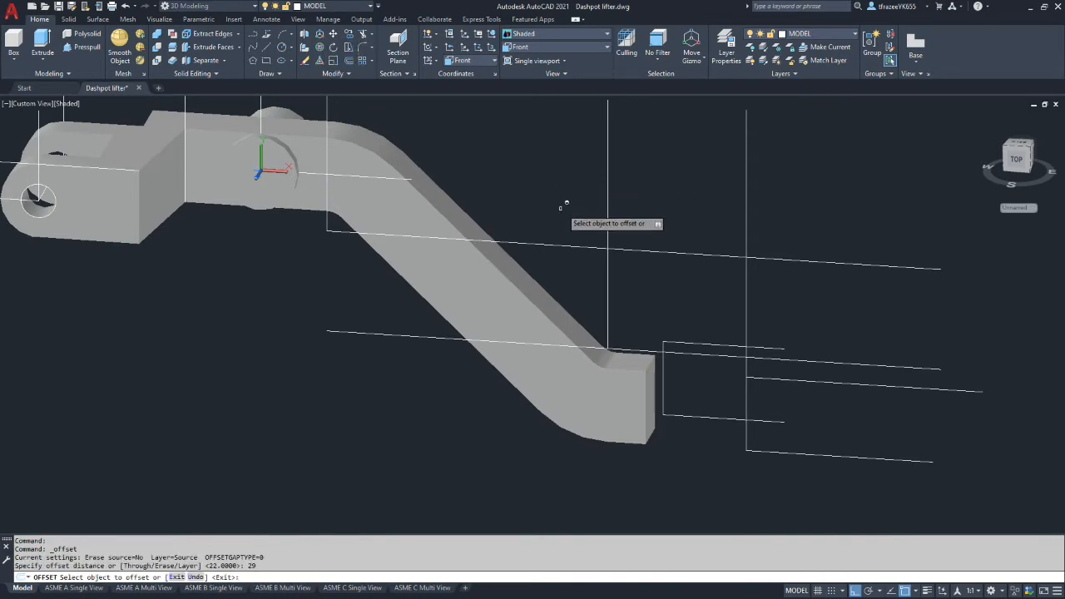
left_click(664, 362)
left_click(687, 367)
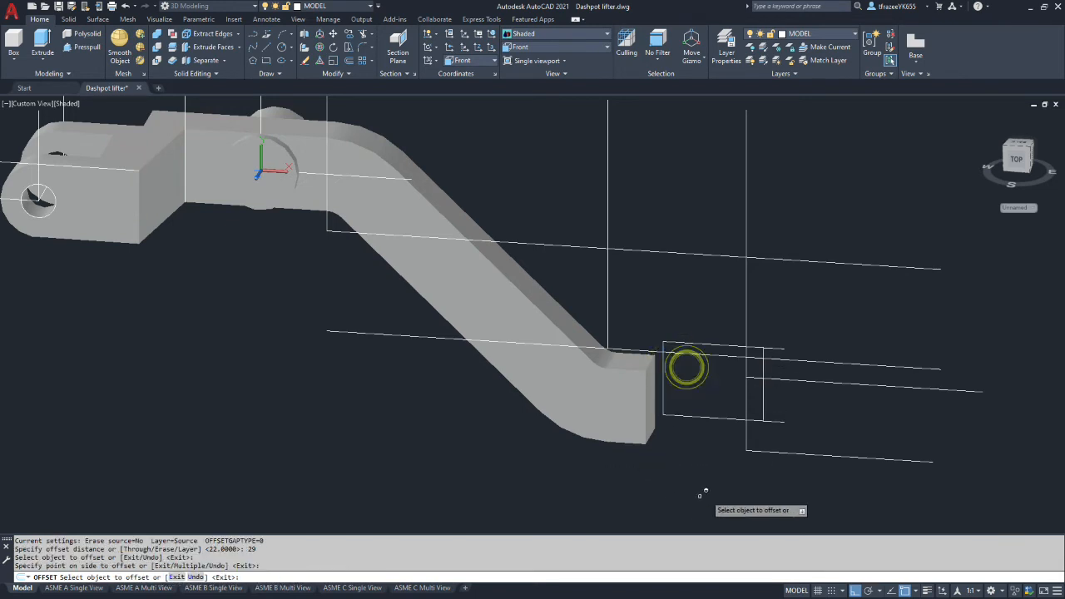
Step: Undo the last trim
middle_click_drag(800, 440, 852, 409, "shift")
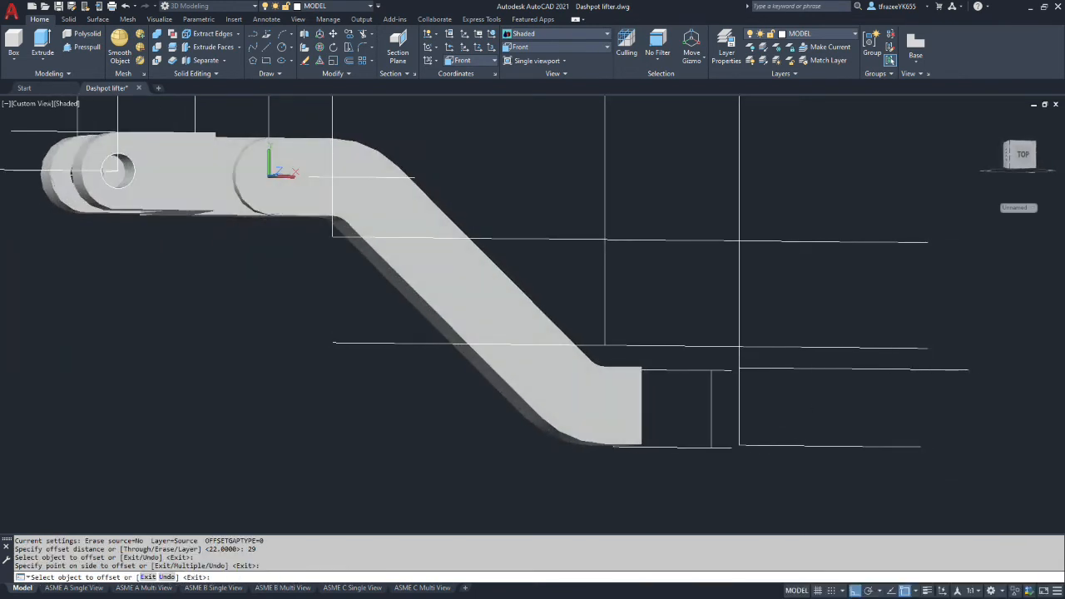
middle_click_drag(692, 453, 642, 504, "shift")
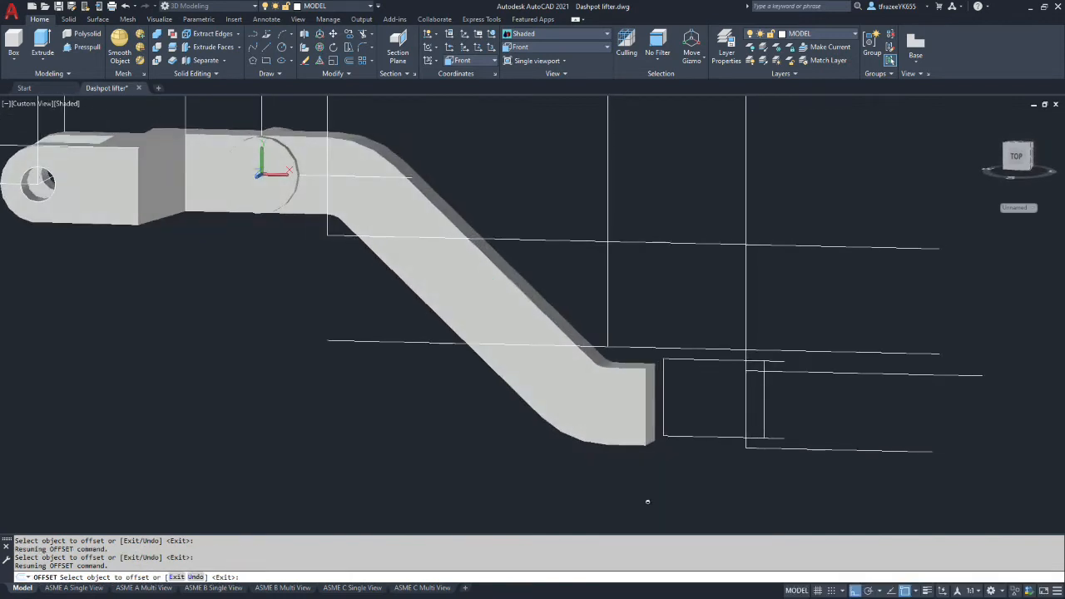
key("ctrl+z")
middle_click_drag(730, 440, 762, 434, "shift")
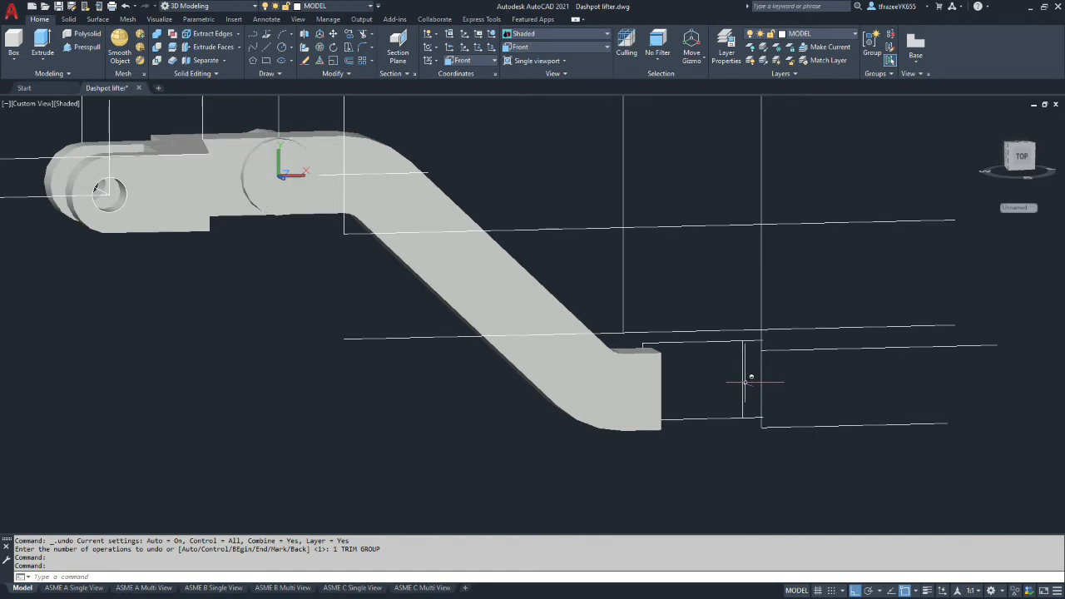
middle_click_drag(760, 387, 746, 432, "shift")
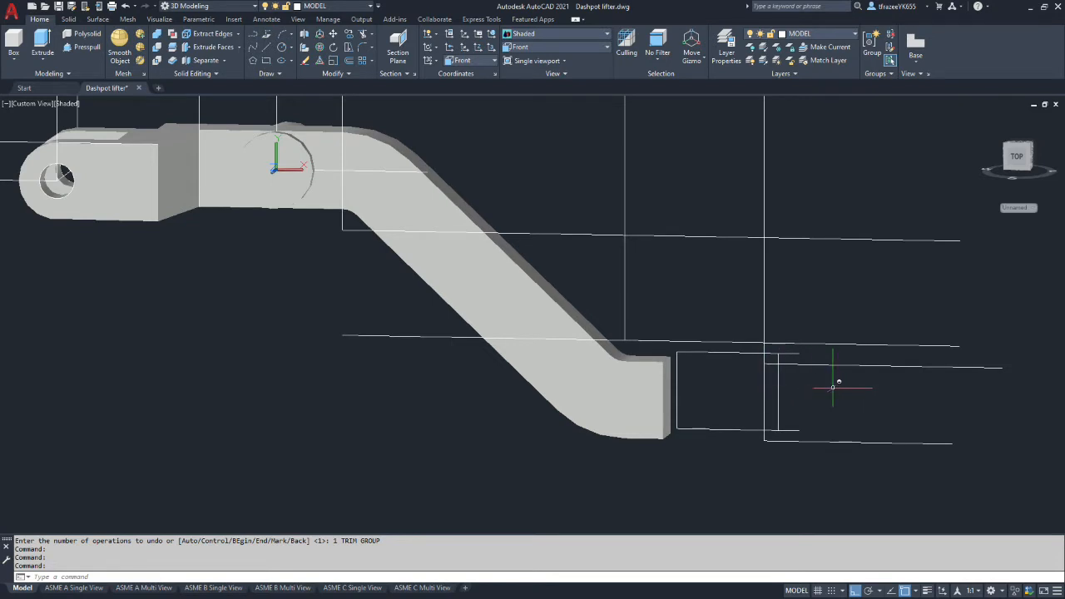
left_click(656, 396)
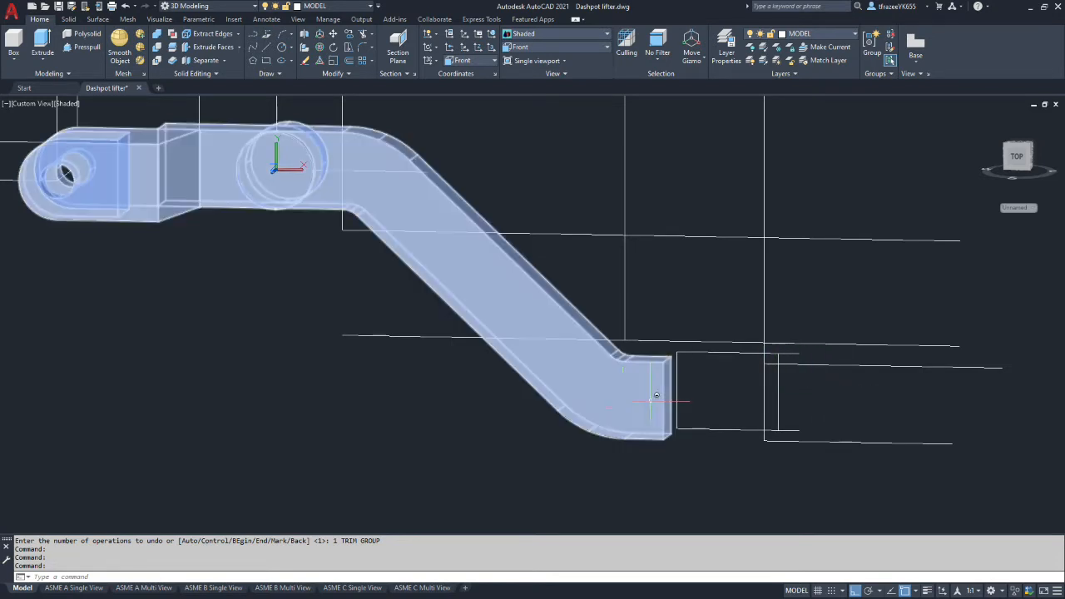
key("Escape")
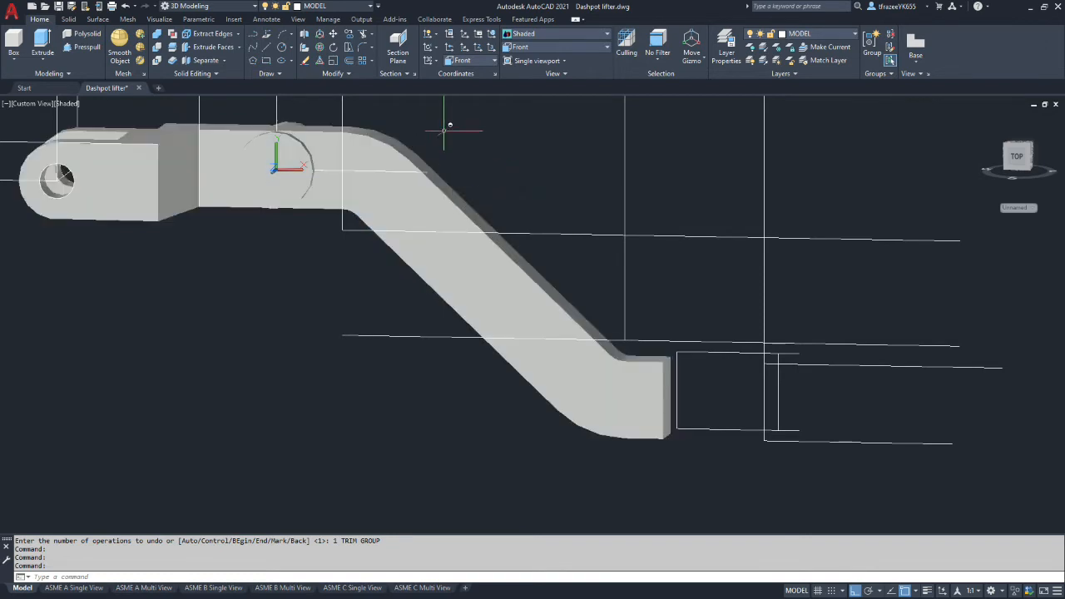
Step: Offset the vertical line farthest from the arm in the end profile by 12, farther away from the arm
left_click(347, 62)
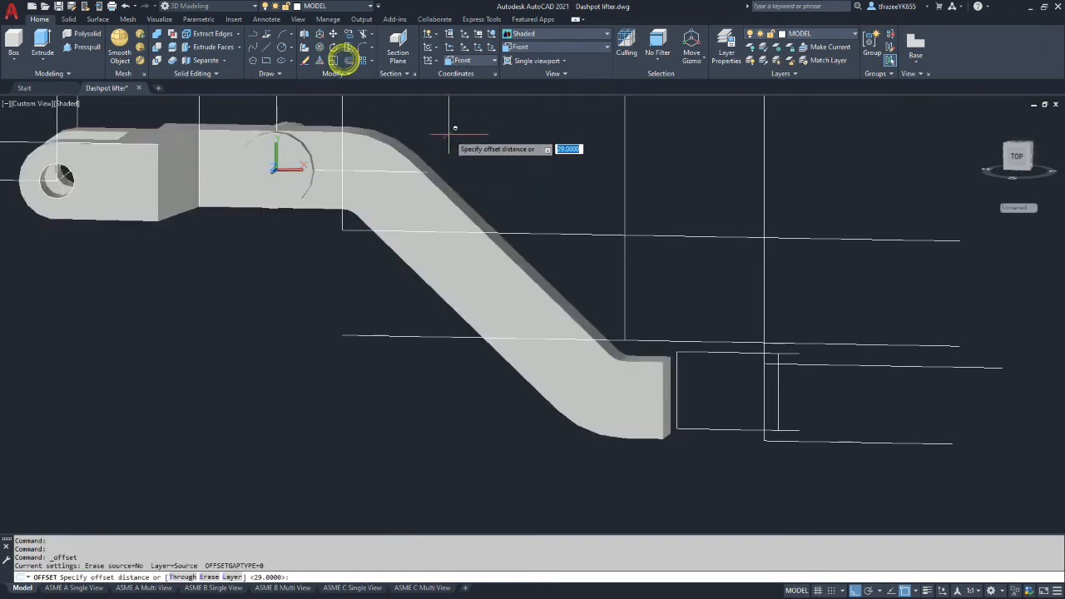
type("12")
key("Return")
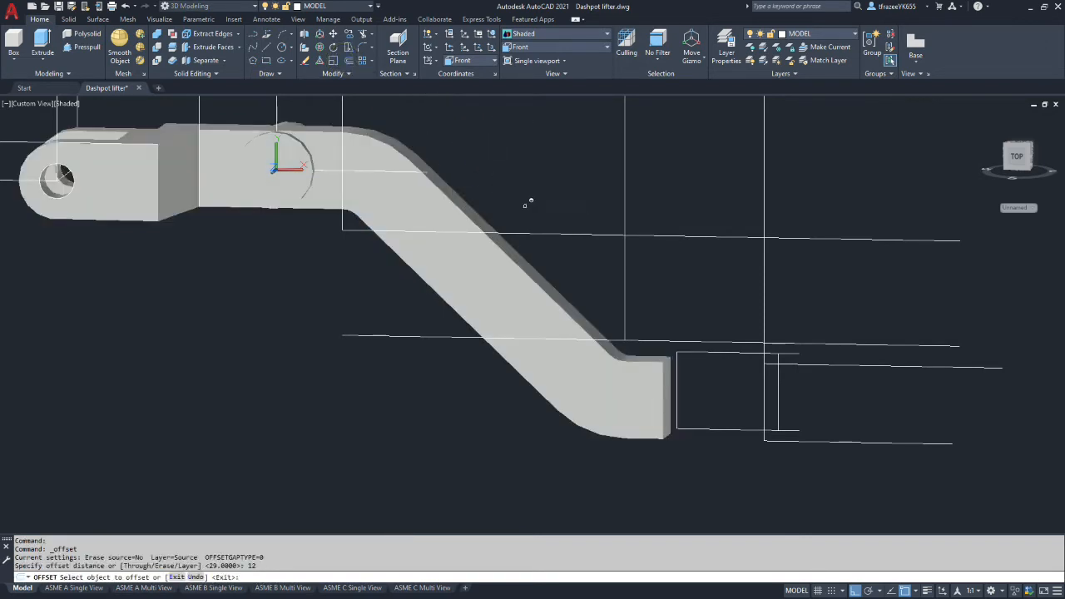
left_click(778, 387)
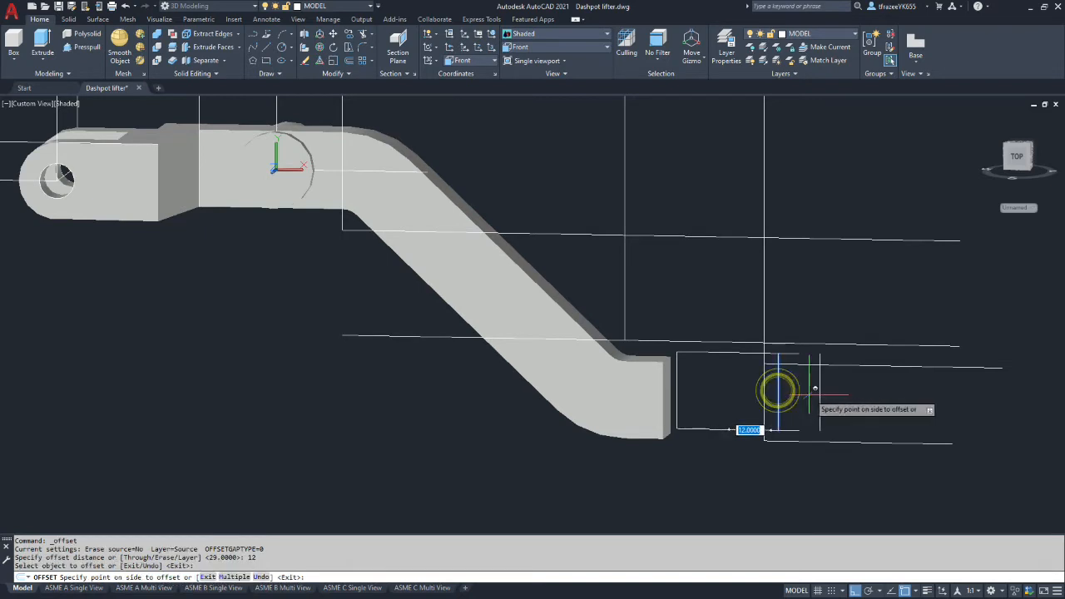
left_click(808, 394)
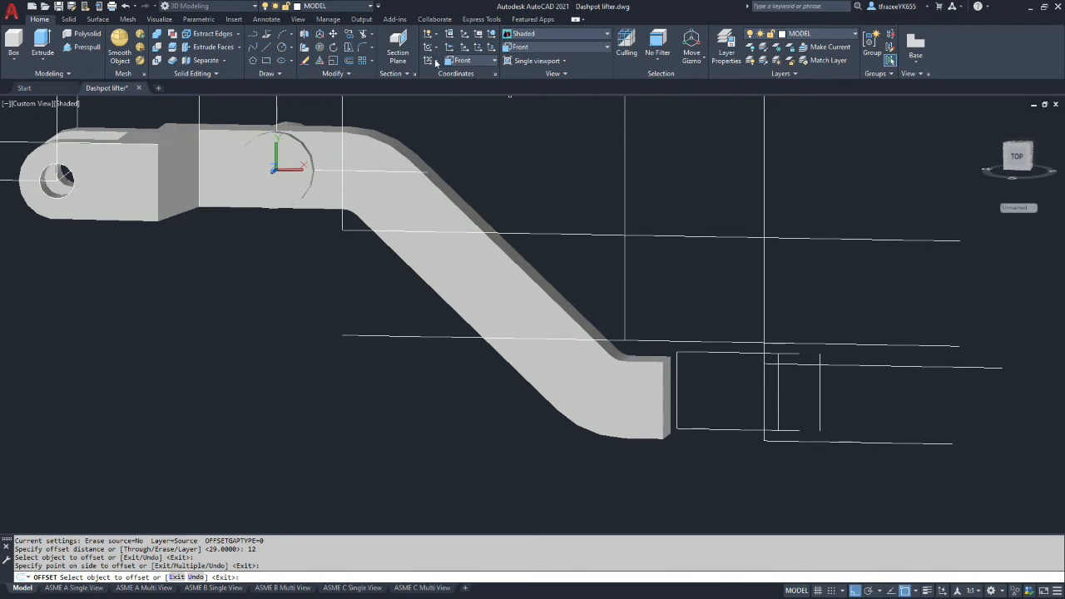
Step: Extend the end profile's lower and upper horizontal lines to the outermost vertical line
left_click(362, 35)
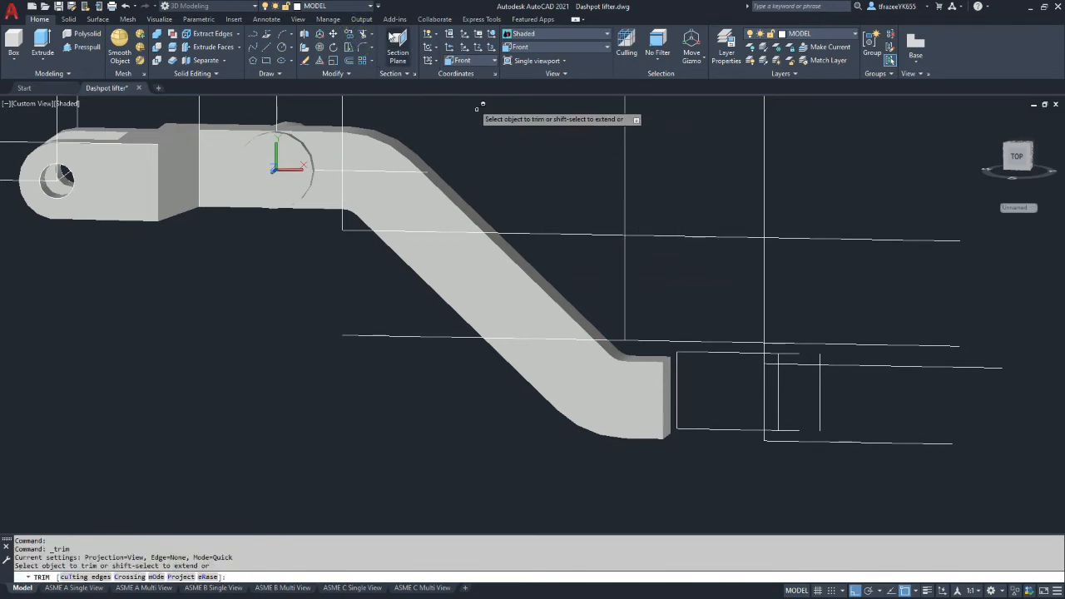
left_click(371, 34)
left_click(384, 73)
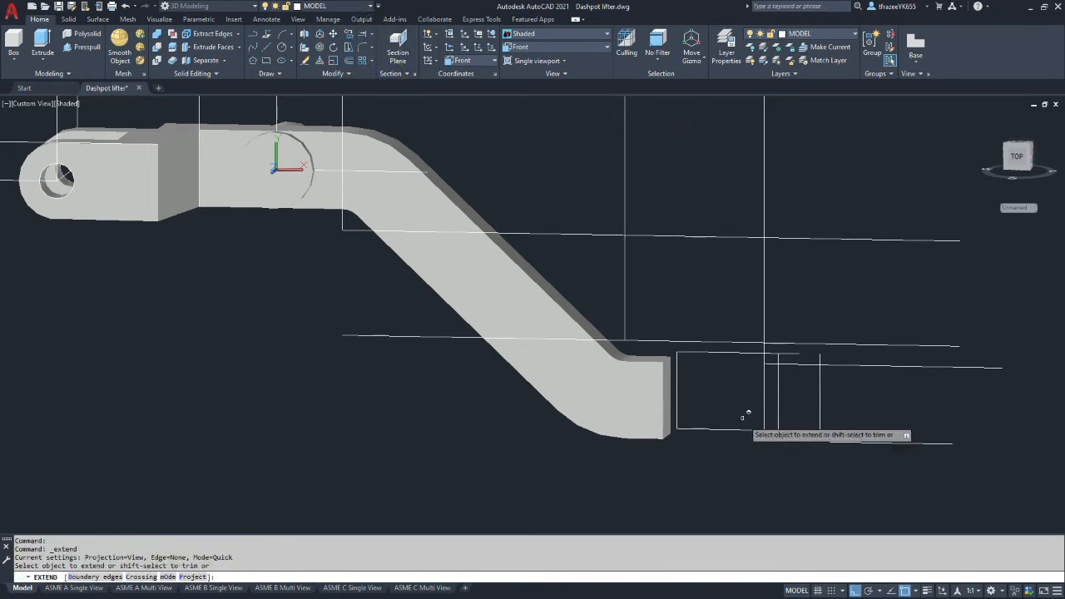
left_click(801, 432)
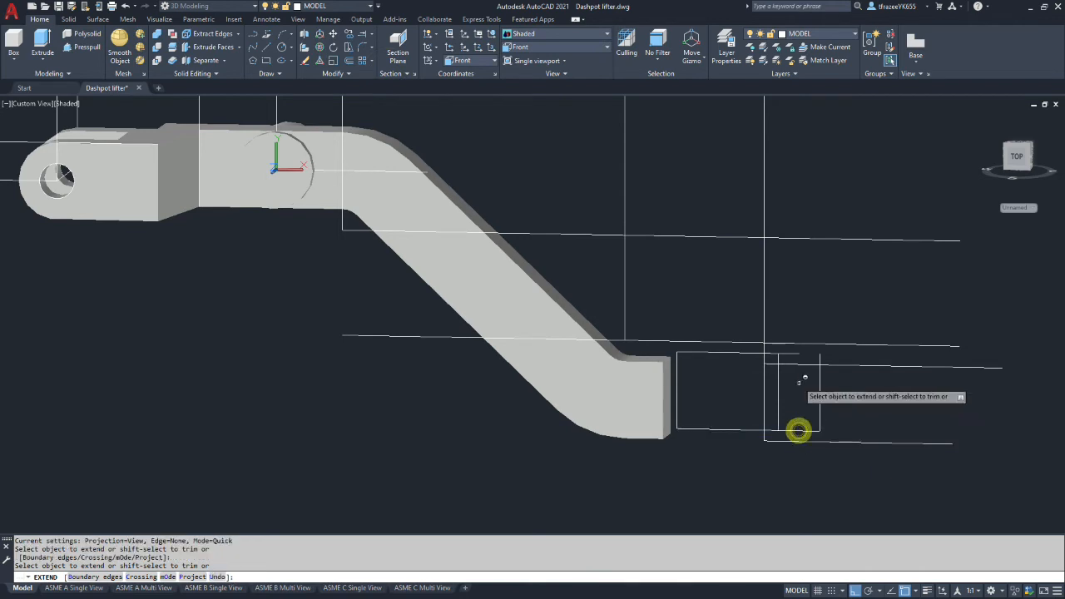
left_click(802, 354)
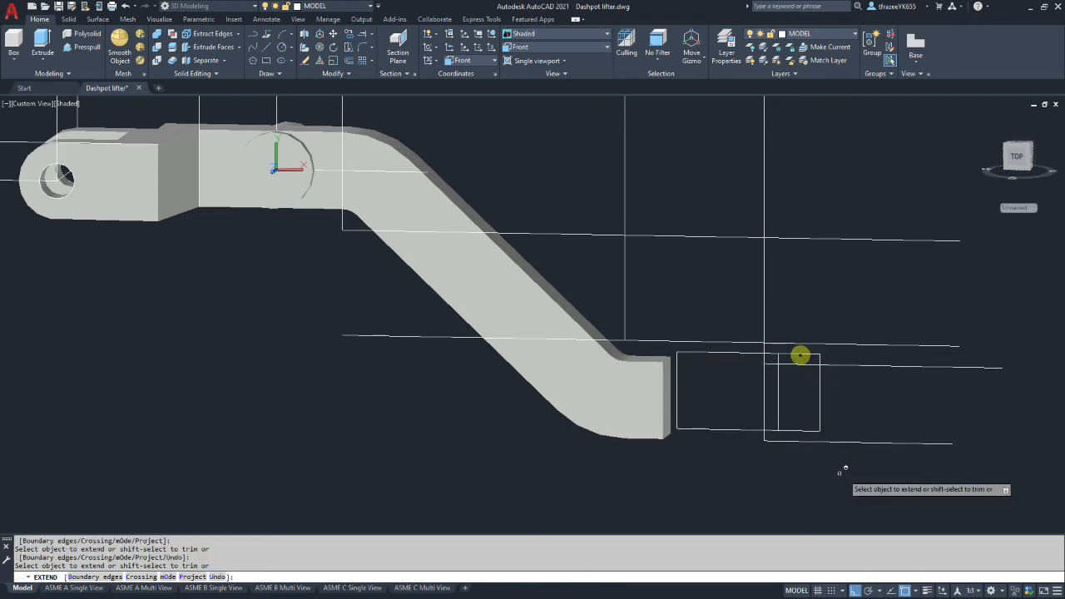
Step: Offset the bottom line of the end profile upward by 19
middle_click_drag(880, 408, 855, 457, "shift")
scroll(810, 351, "up", 3)
scroll(810, 369, "down", 5)
scroll(830, 372, "up", 3)
scroll(830, 372, "up", 2)
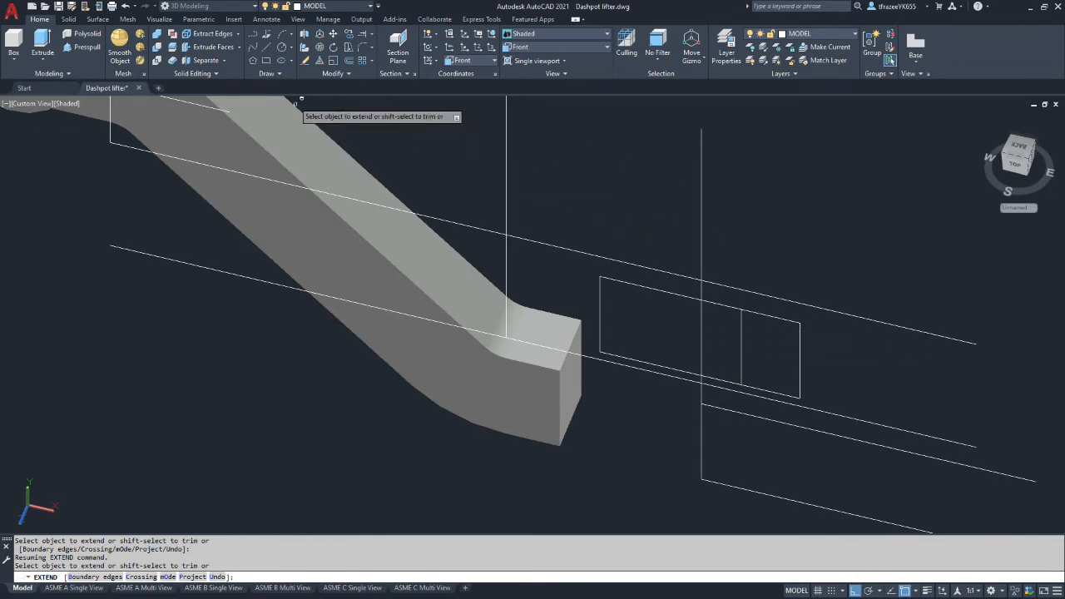
left_click(350, 60)
type("19")
key("Return")
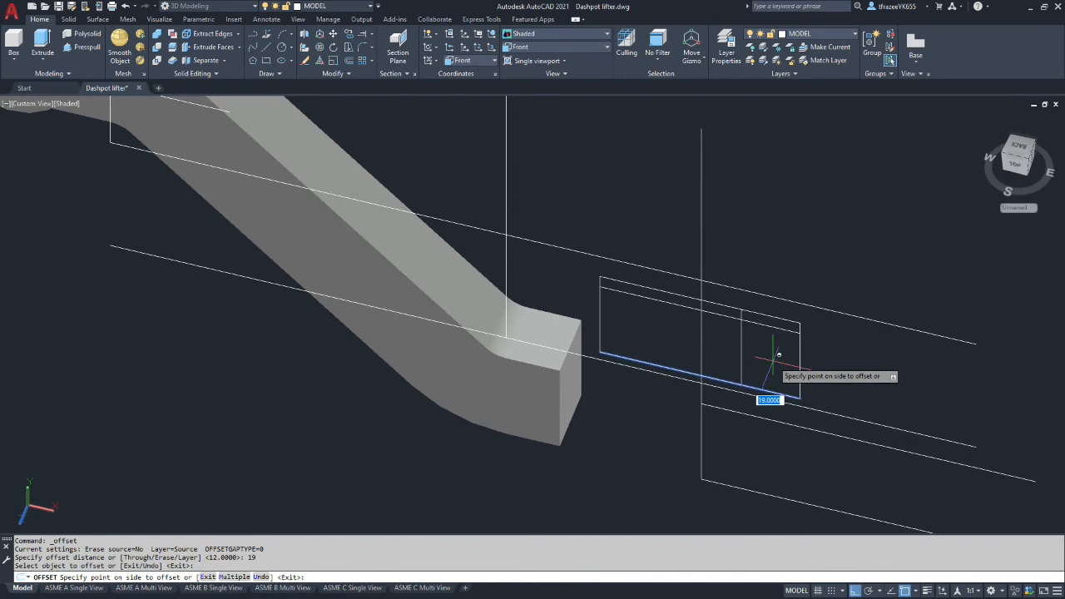
left_click(772, 370)
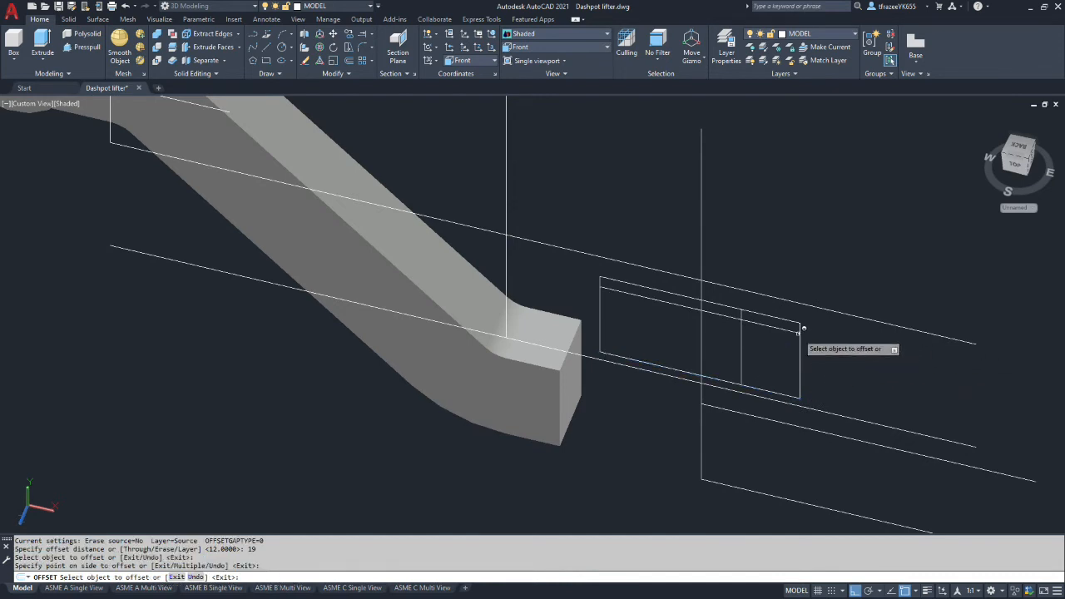
key("Escape")
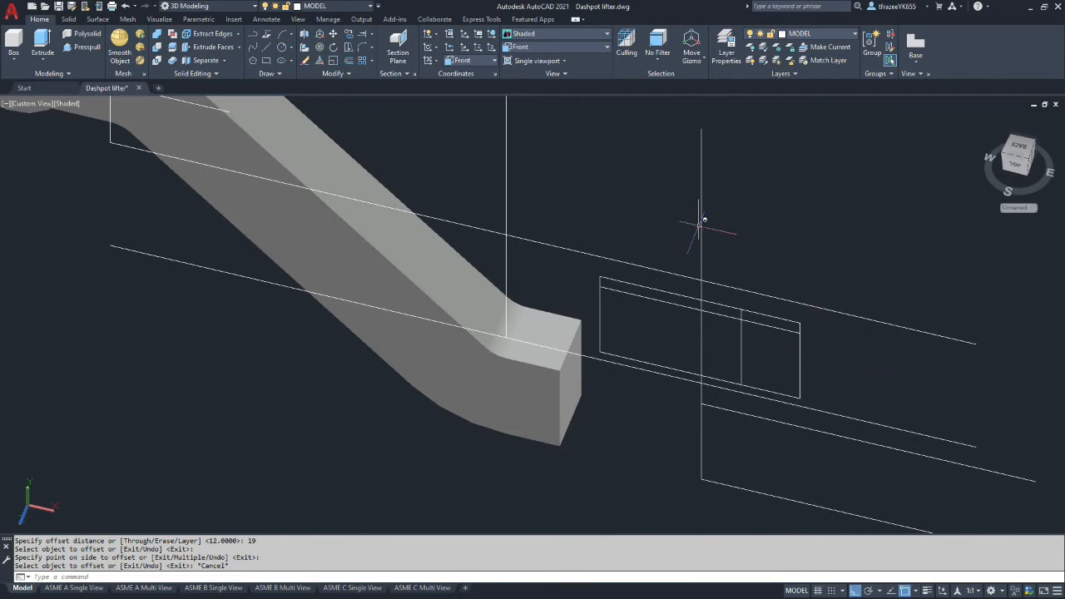
Step: Draw a circle of radius 12 centred where the inner vertical line crosses the line offset 19 above the profile's bottom
left_click(281, 46)
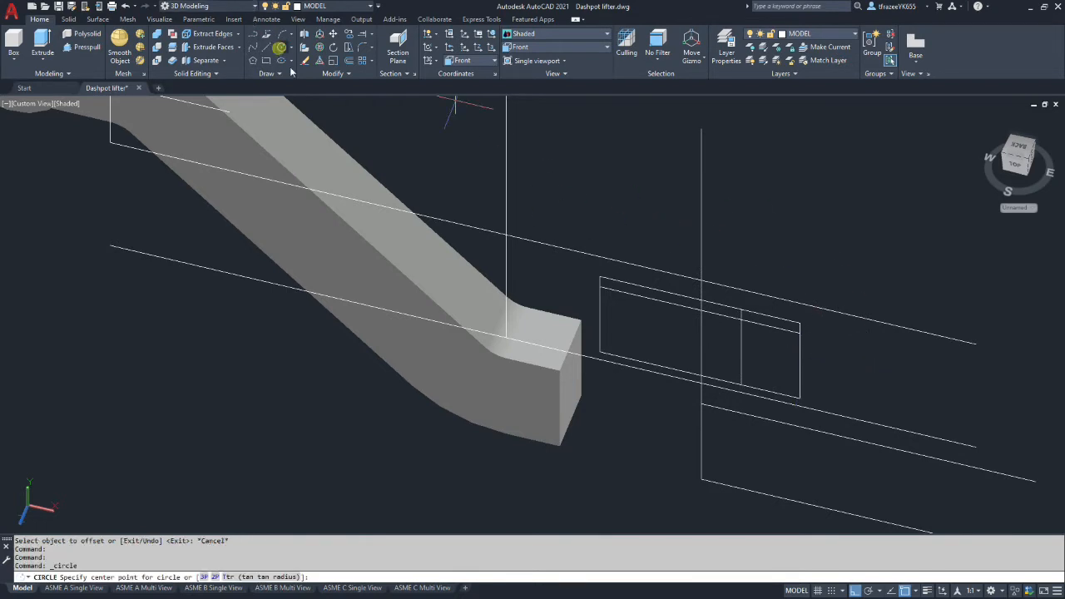
left_click(741, 319)
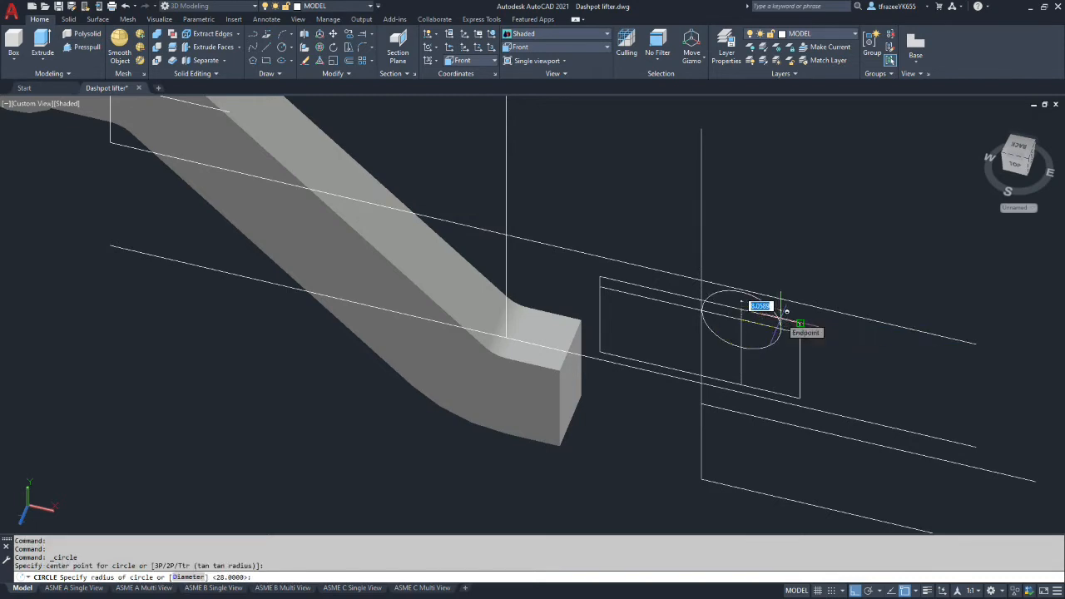
type("12")
key("Return")
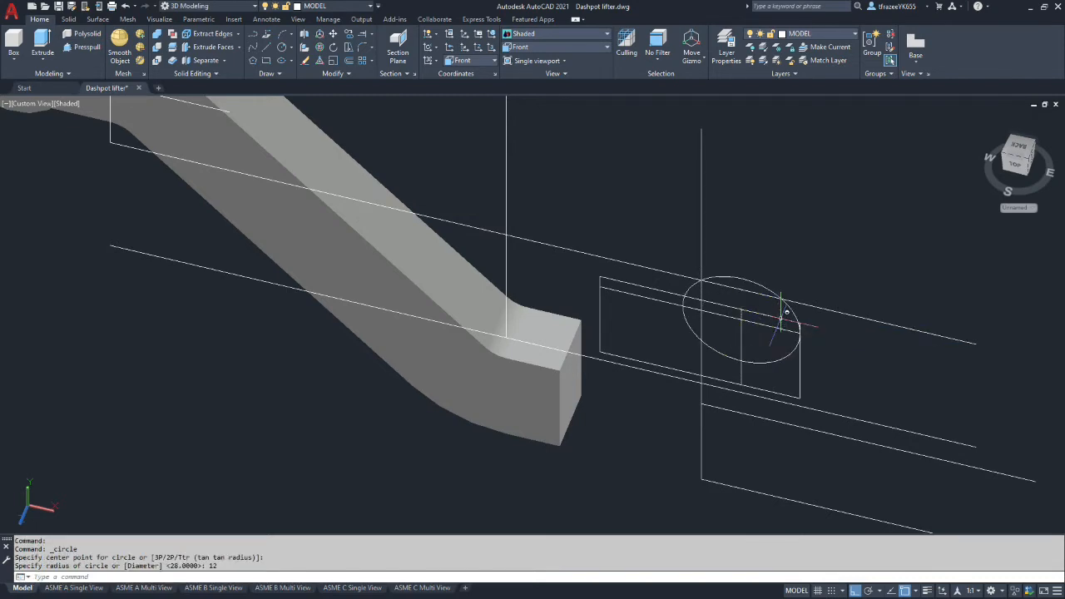
Step: Fillet the corner between the end profile's bottom line and outermost vertical line with a radius of 19
middle_click_drag(799, 345, 822, 362, "shift")
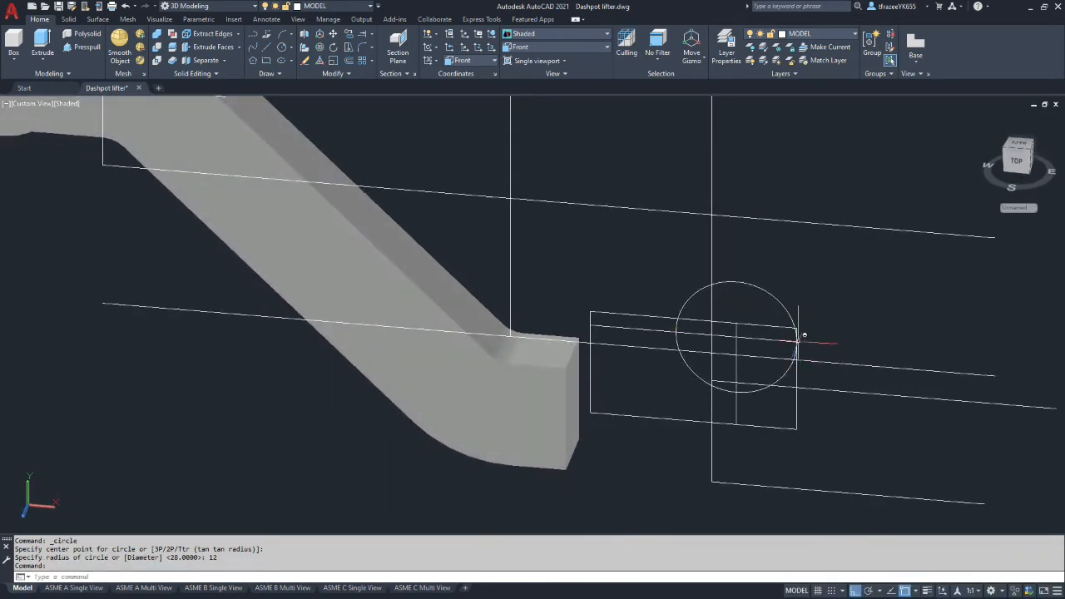
scroll(804, 336, "down", 3)
scroll(774, 328, "up", 5)
middle_click_drag(882, 332, 799, 367, "shift")
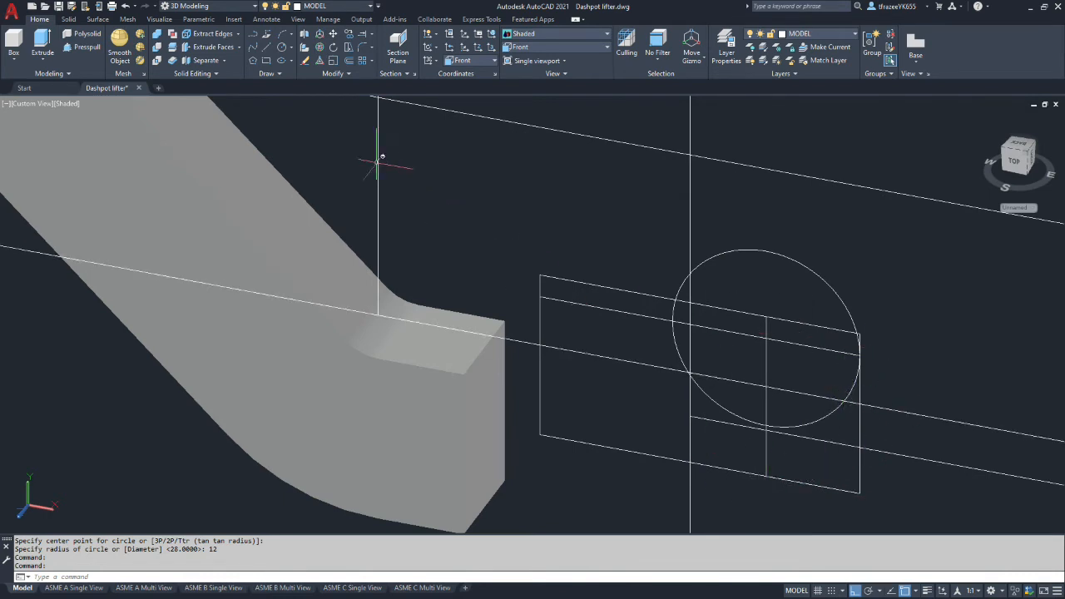
left_click(363, 48)
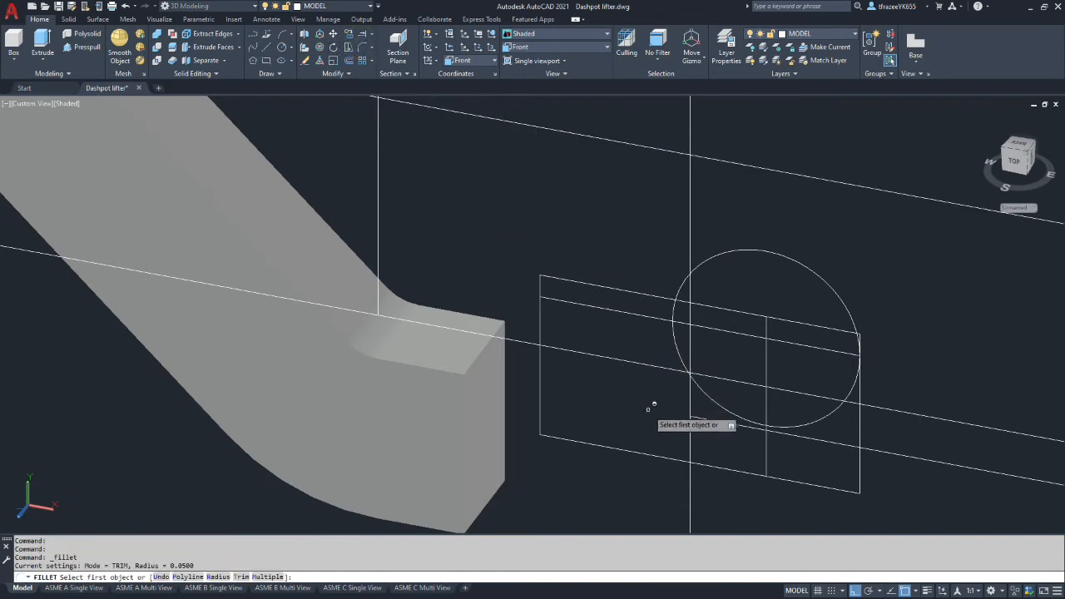
type("r")
key("Return")
type("19")
key("Return")
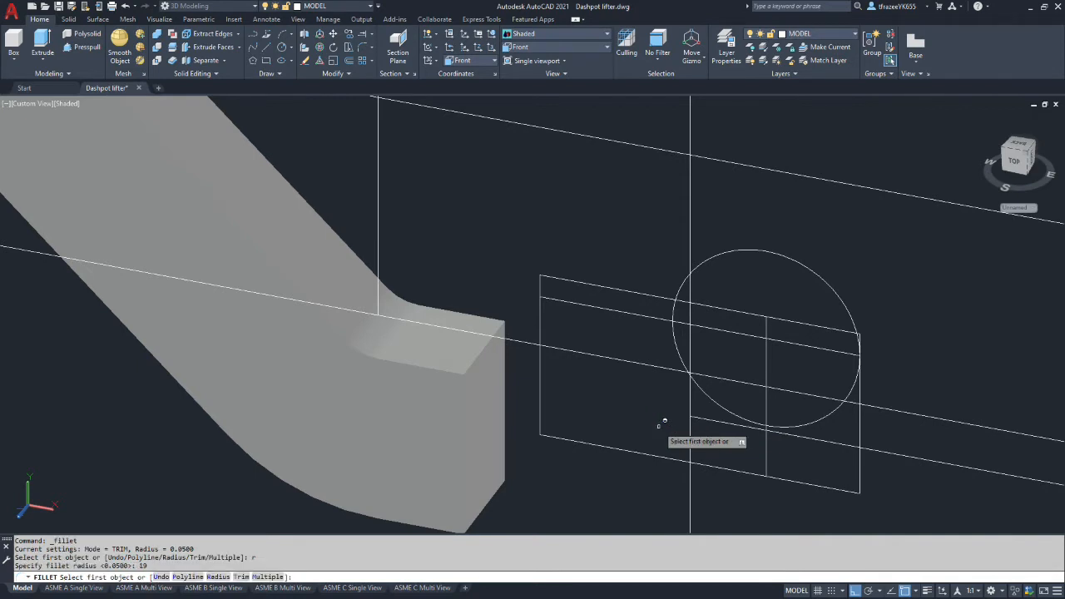
left_click(797, 481)
left_click(859, 424)
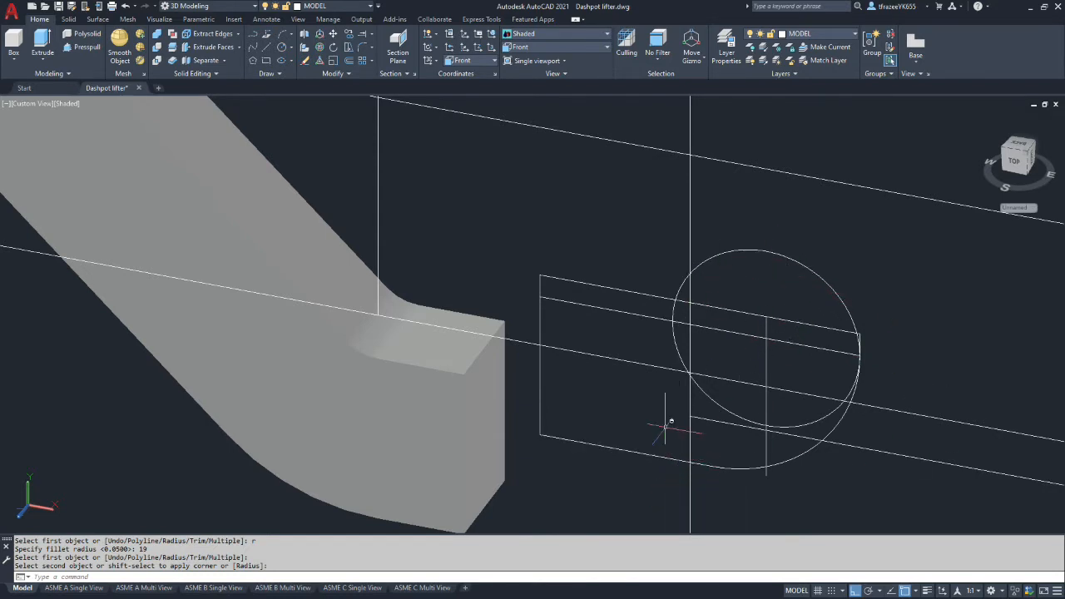
Step: Trim away the circle's lower portion inside the end profile, up to the profile's top line
scroll(669, 426, "down", 6)
middle_click_drag(727, 453, 775, 419, "shift")
scroll(758, 413, "up", 2)
scroll(668, 387, "up", 4)
scroll(678, 368, "down", 3)
middle_click_drag(704, 382, 660, 433, "shift")
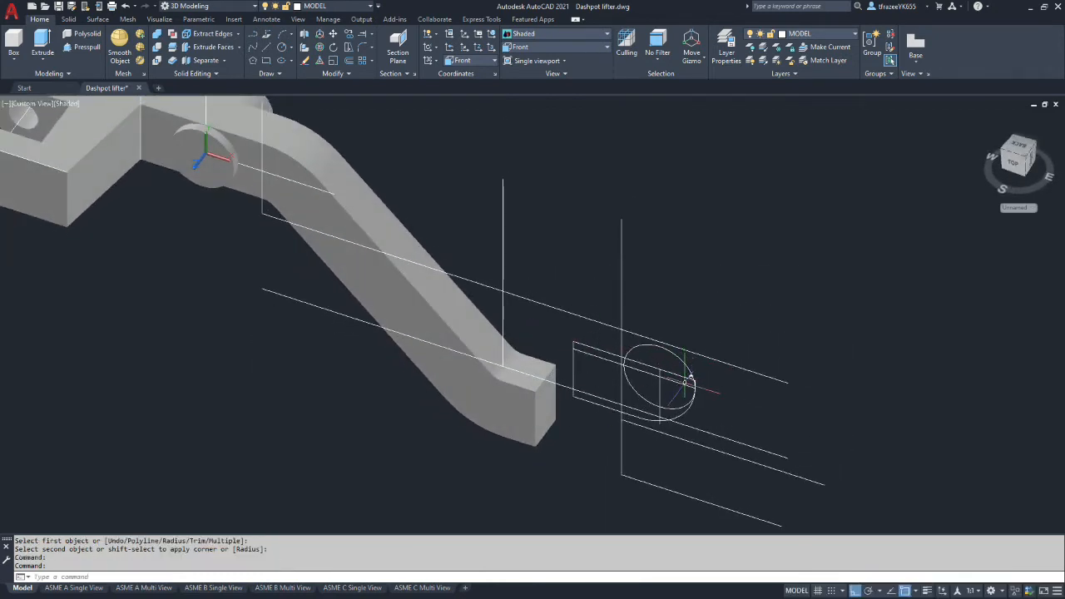
scroll(689, 379, "up", 3)
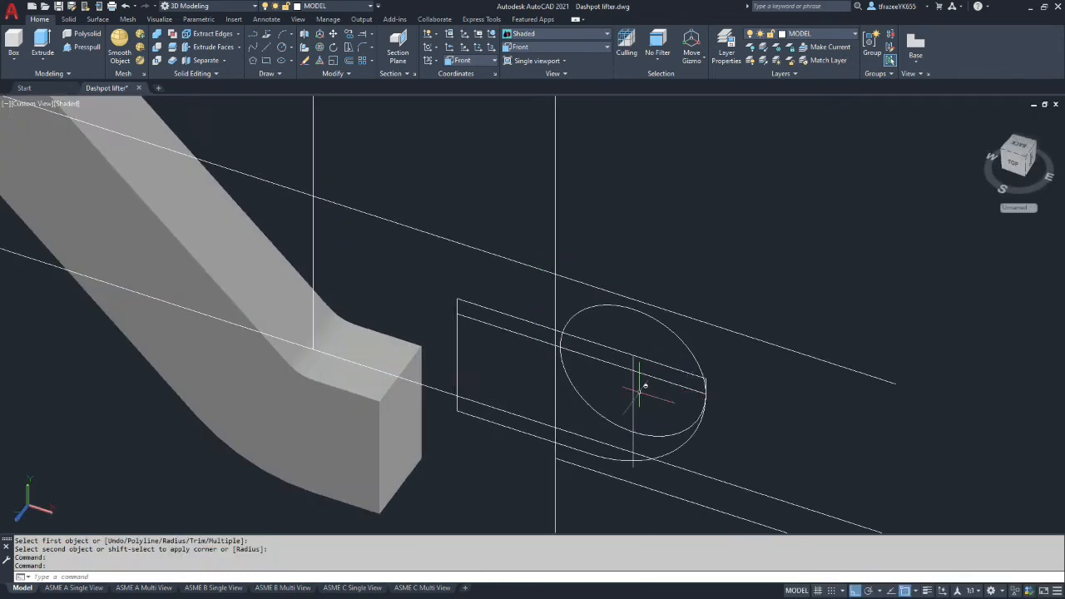
left_click(372, 36)
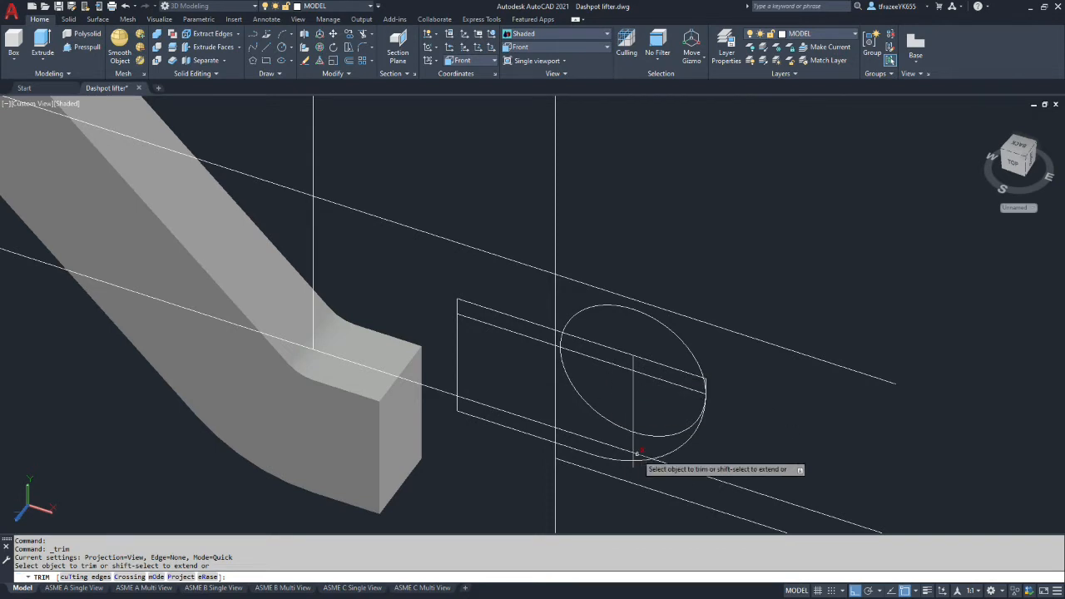
mouse_move(640, 462)
middle_mouse_down("shift")
mouse_move(727, 363)
mouse_move(727, 340)
mouse_move(678, 429)
middle_mouse_up("shift")
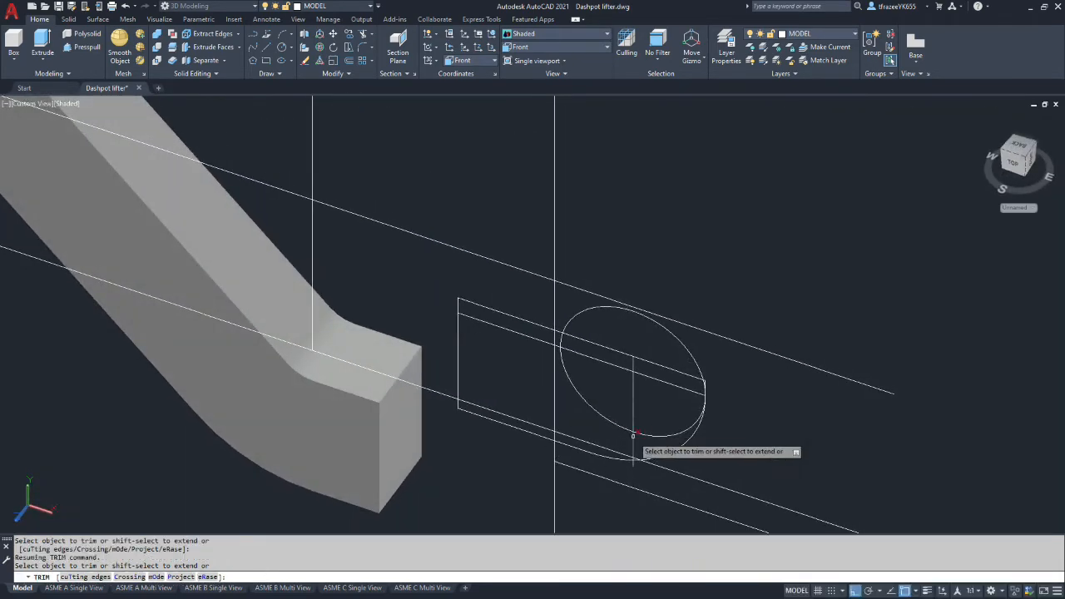
left_click(583, 396)
left_click(661, 434)
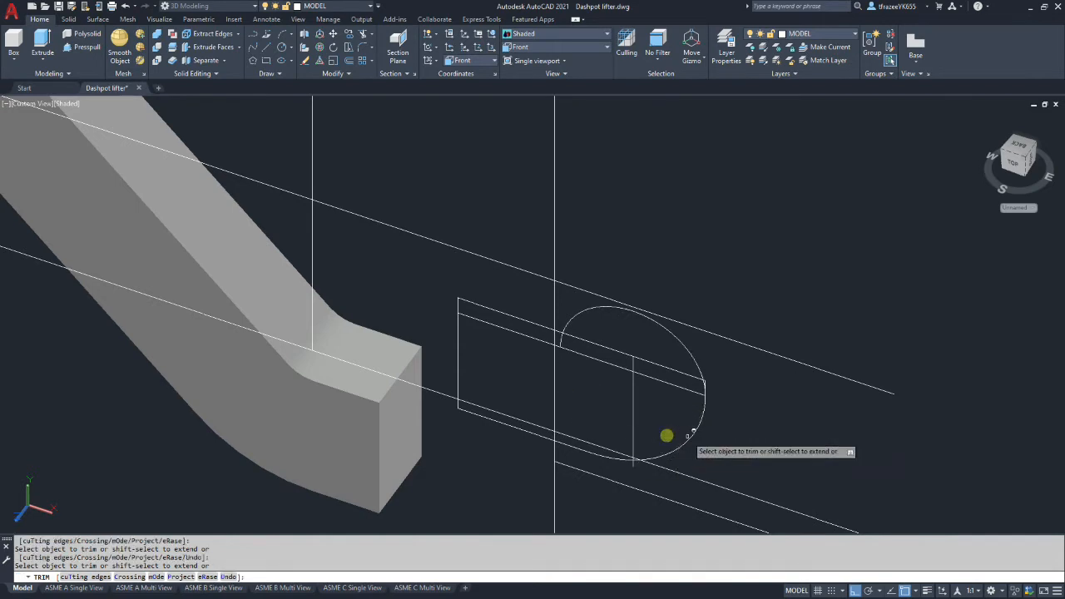
left_click(562, 339)
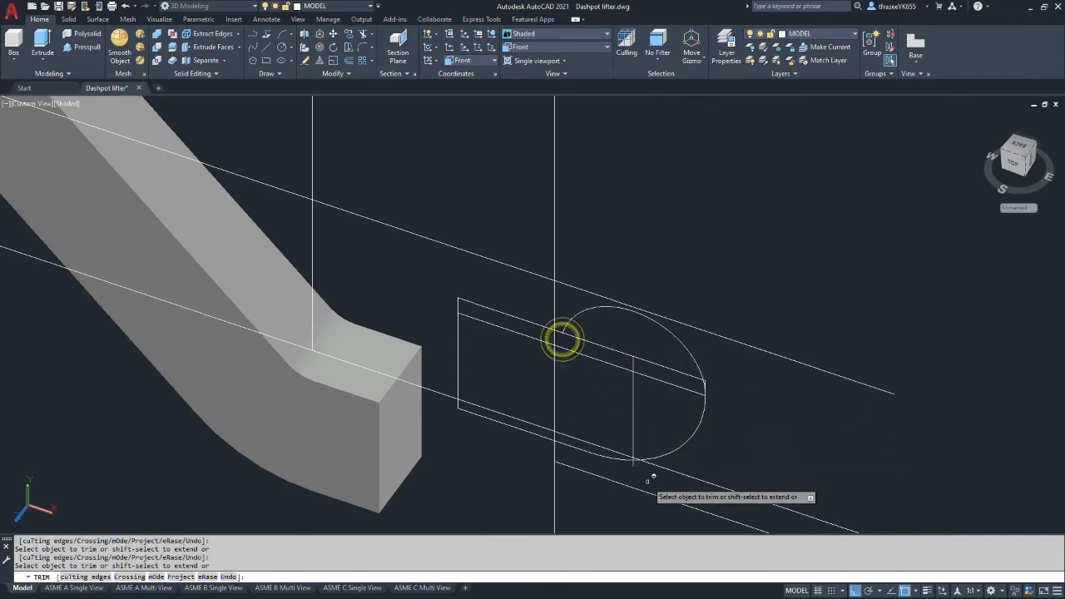
Step: Trim the overhang of the vertical line through the circle's centre where it extends below the rounded corner
scroll(661, 456, "down", 5)
scroll(665, 466, "up", 8)
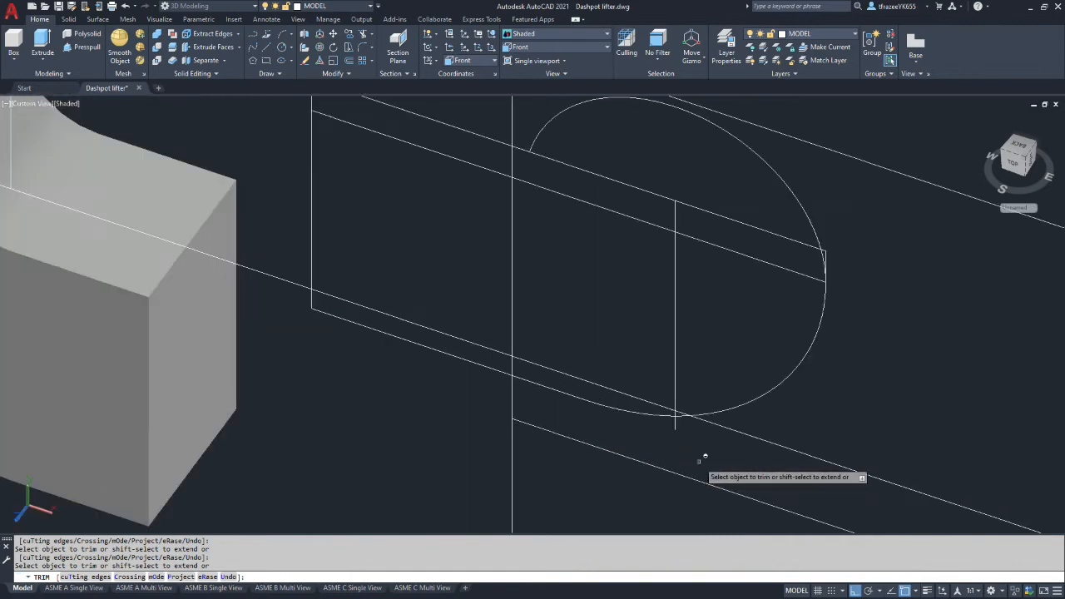
middle_click_drag(735, 449, 754, 391, "shift")
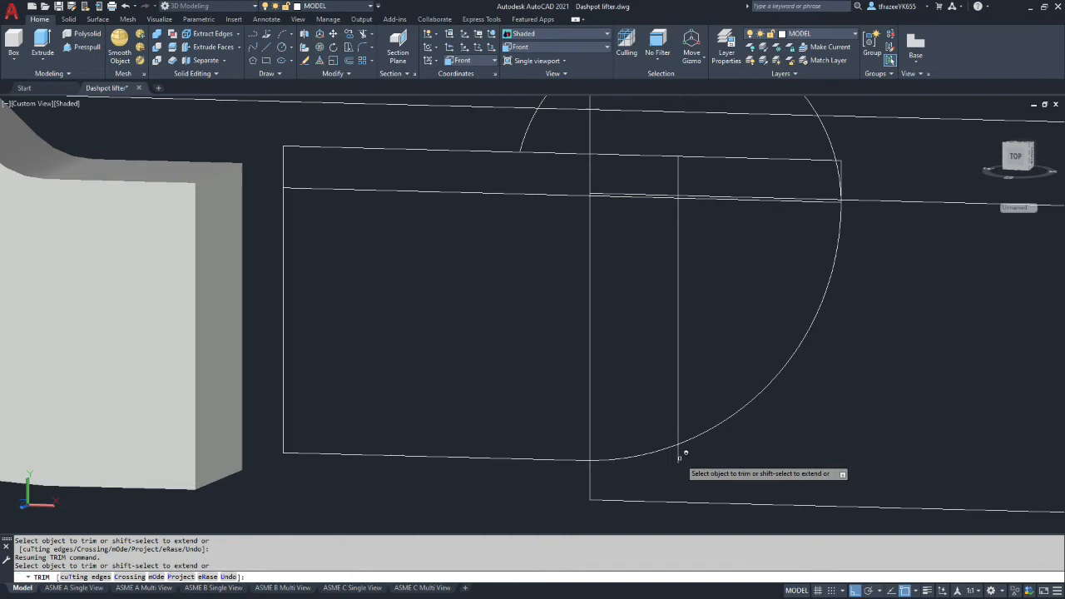
middle_click_drag(677, 456, 763, 508, "shift")
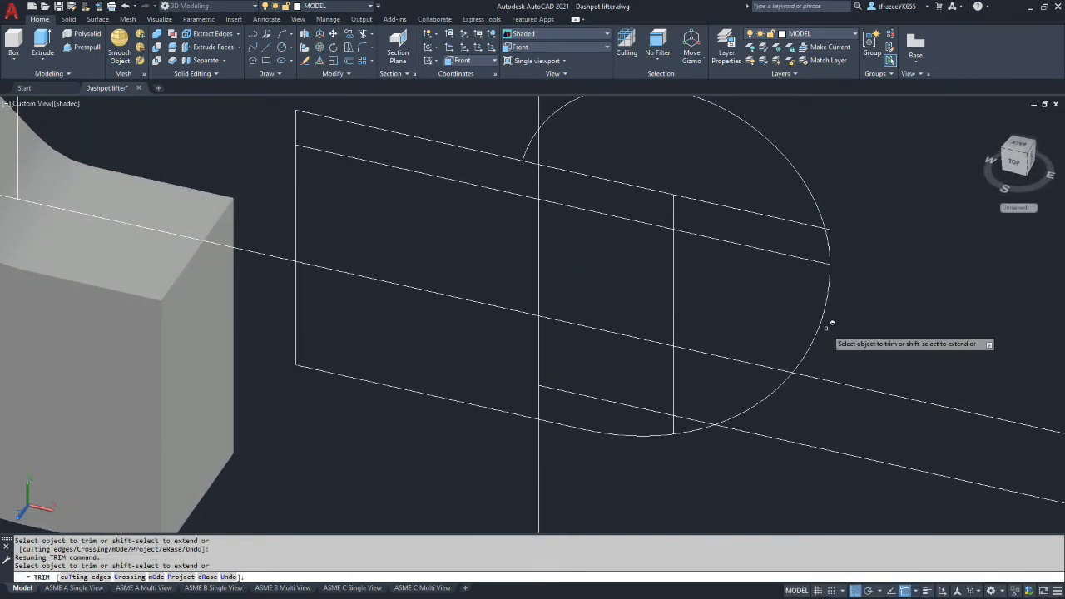
Step: Trim the profile's top line inside the circle and the leftover horizontal and vertical corner pieces outside the arc
left_click(590, 175)
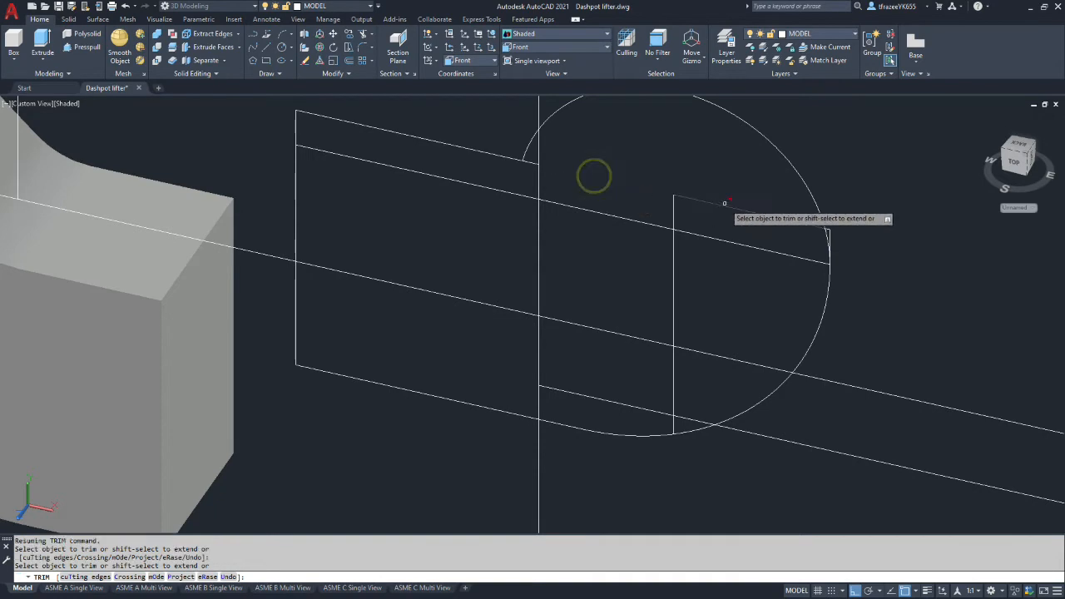
left_click(728, 205)
scroll(842, 228, "up", 5)
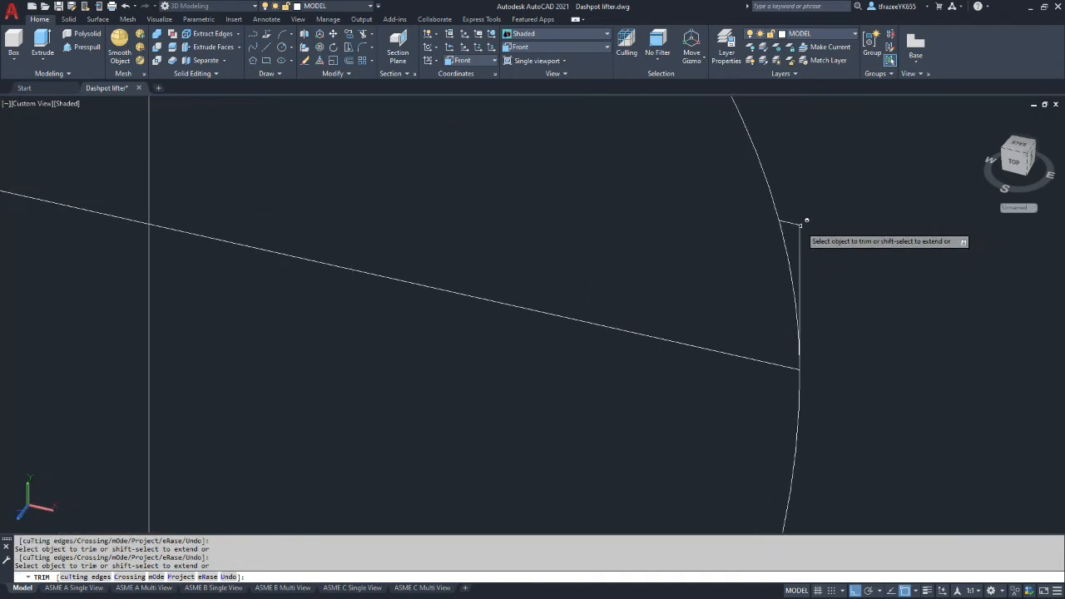
left_click(793, 222)
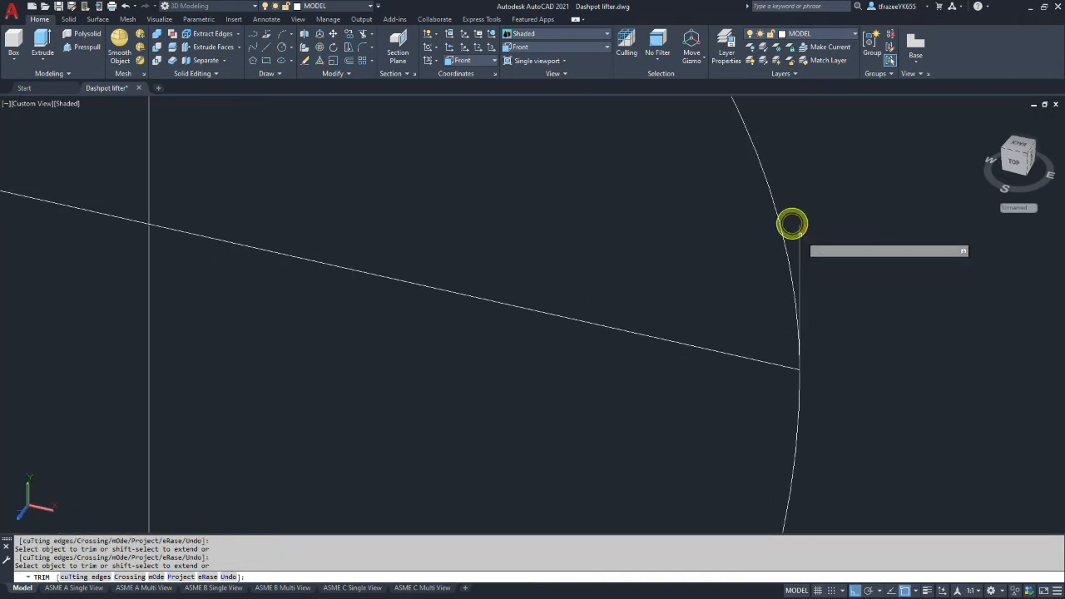
left_click(800, 234)
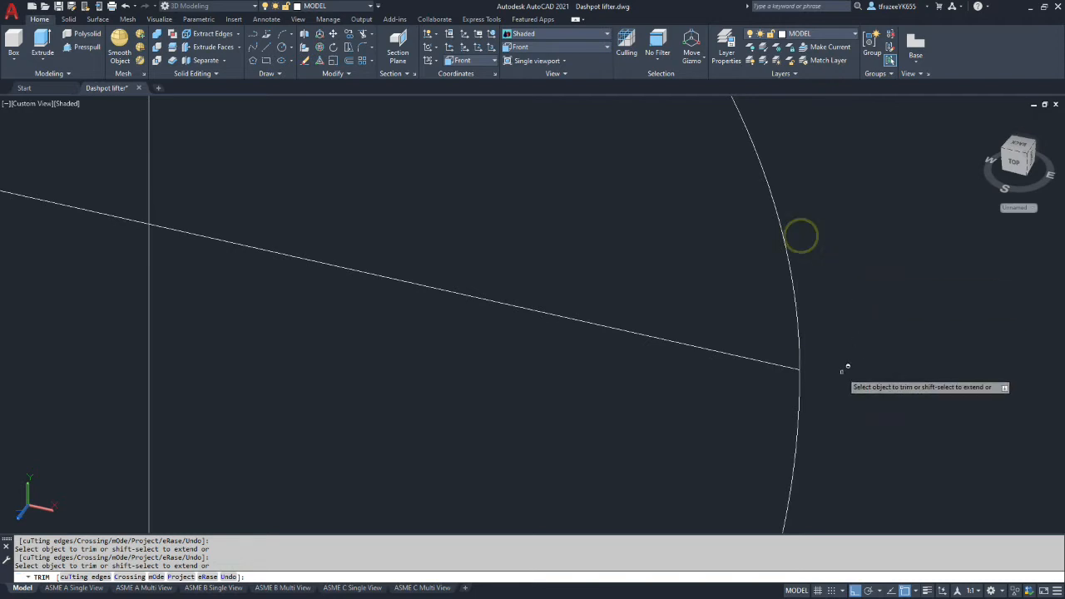
Step: Trim the remaining stub of the top line inside the circle so the line ends at the arc
scroll(527, 304, "down", 5)
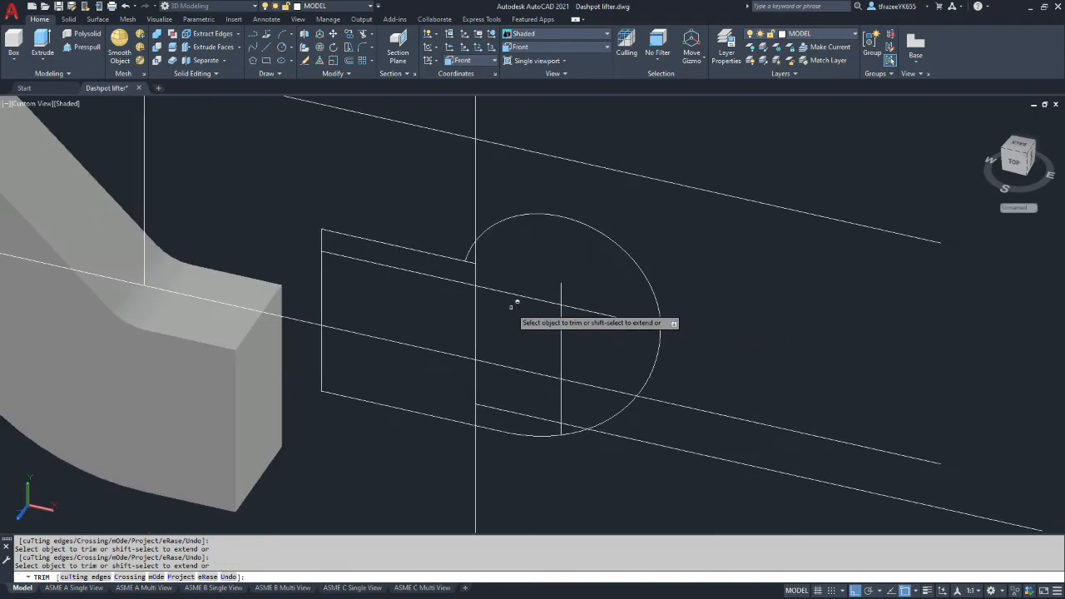
scroll(506, 278, "up", 5)
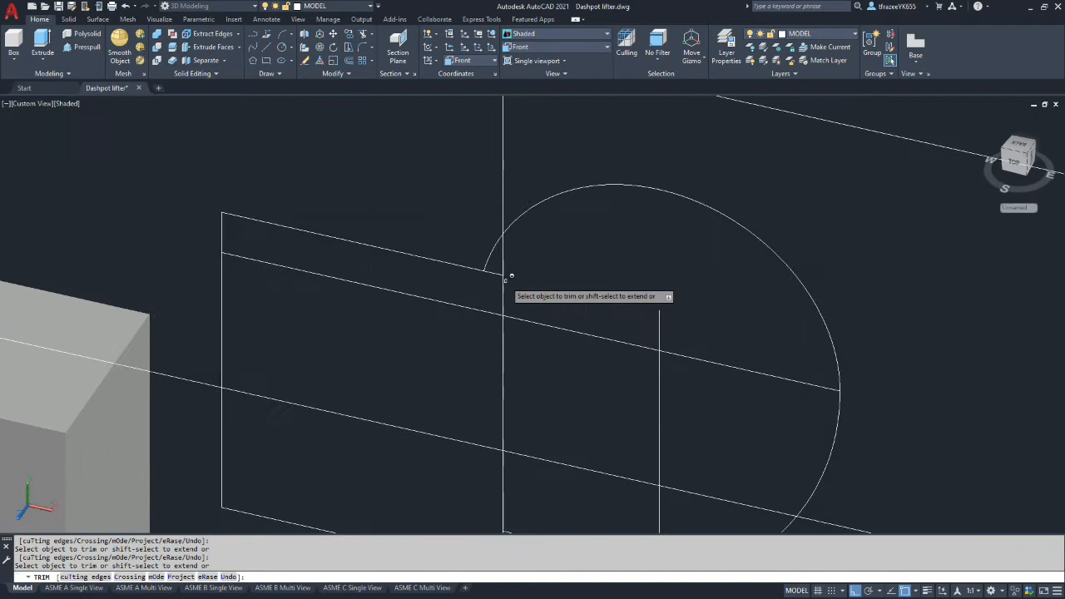
left_click(486, 266)
scroll(454, 277, "down", 6)
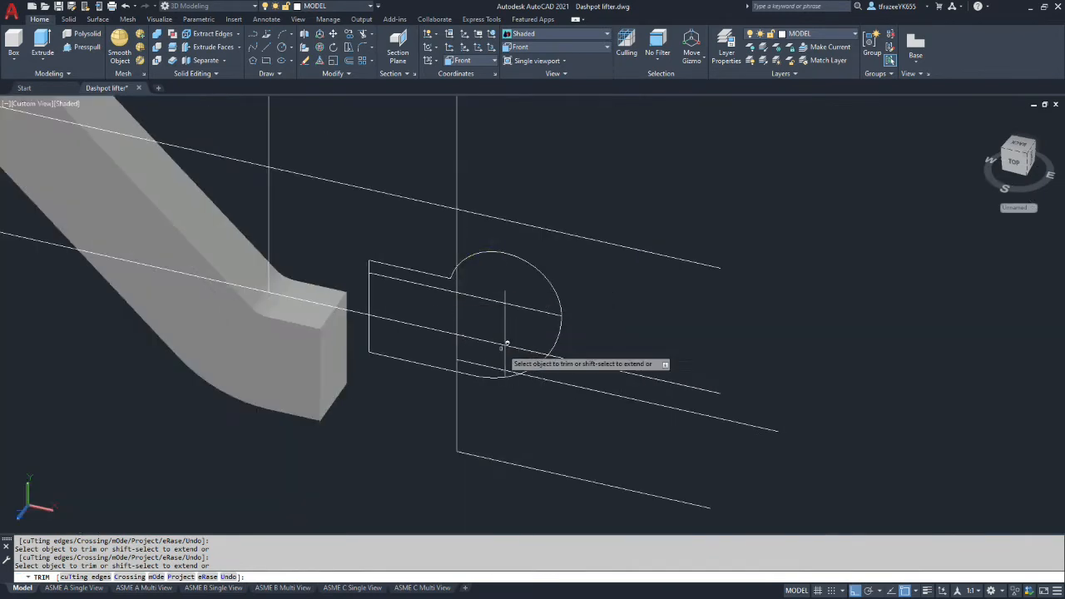
middle_click_drag(507, 328, 536, 318, "shift")
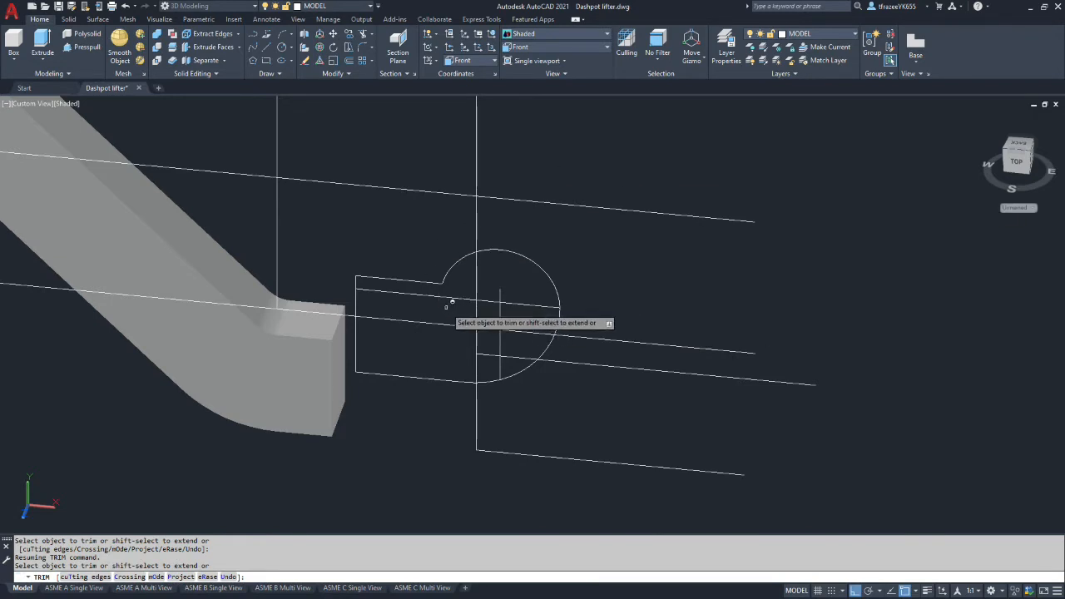
middle_click_drag(637, 307, 616, 314, "shift")
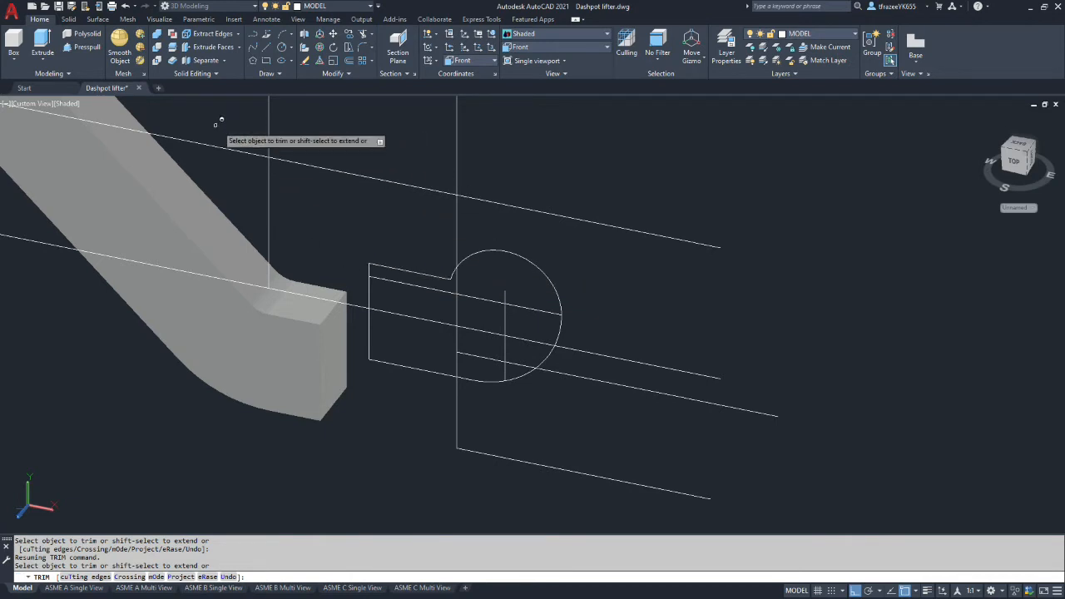
key("Escape")
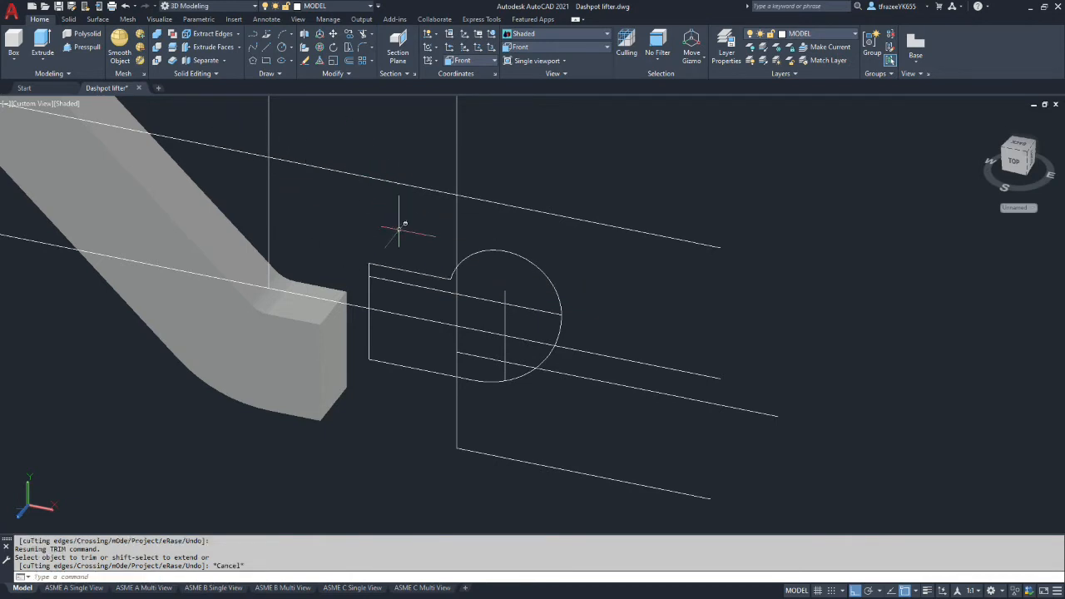
Step: Move the end profile's five outline segments, the three straight lines and two arcs, to the CONST layer
left_click(405, 272)
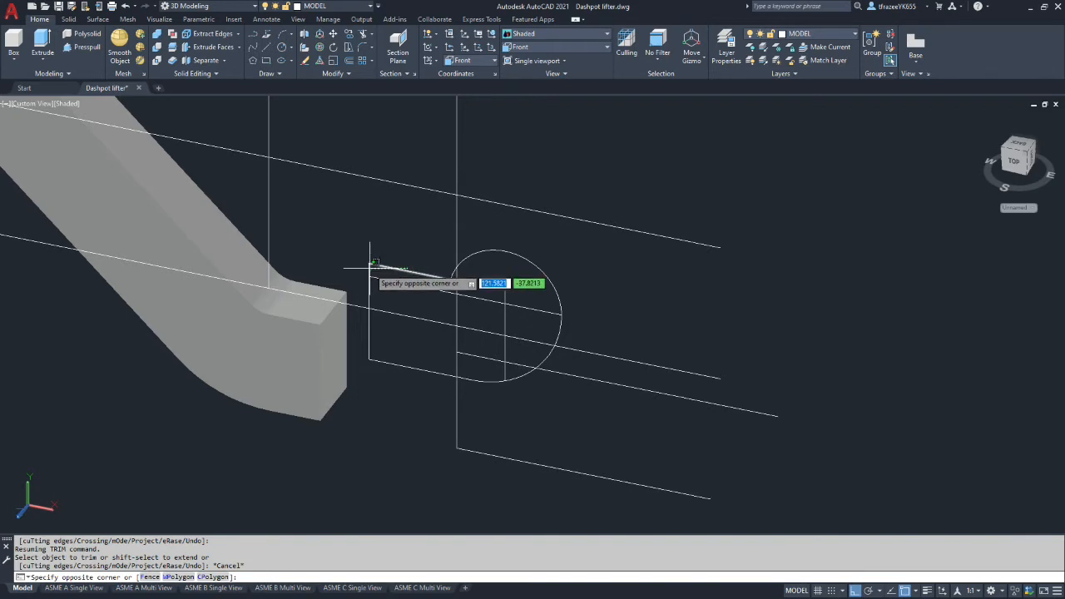
left_click(370, 269)
left_click(475, 254)
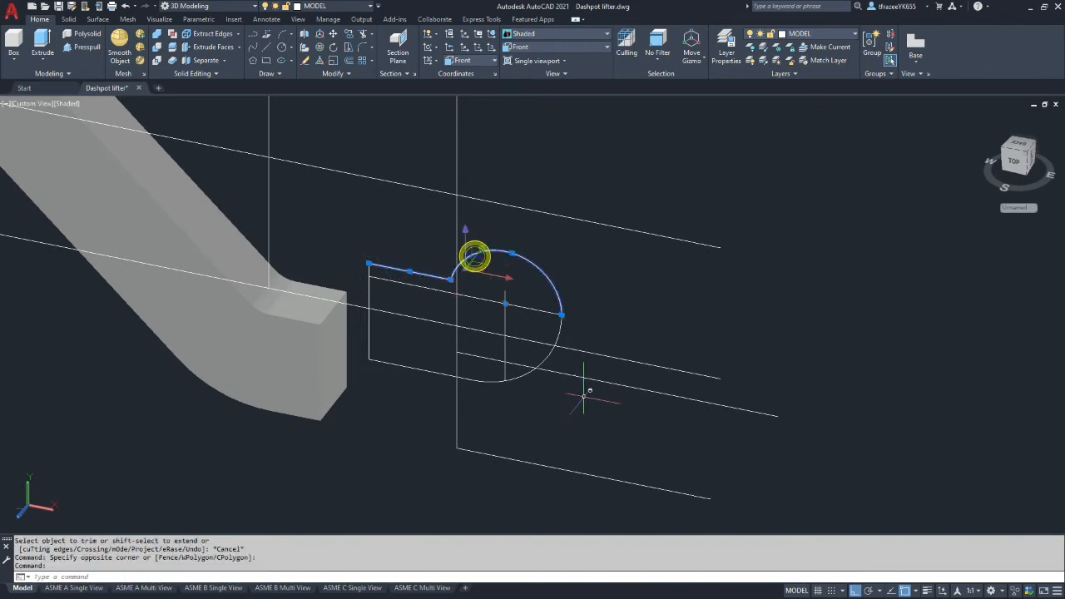
left_click(566, 327)
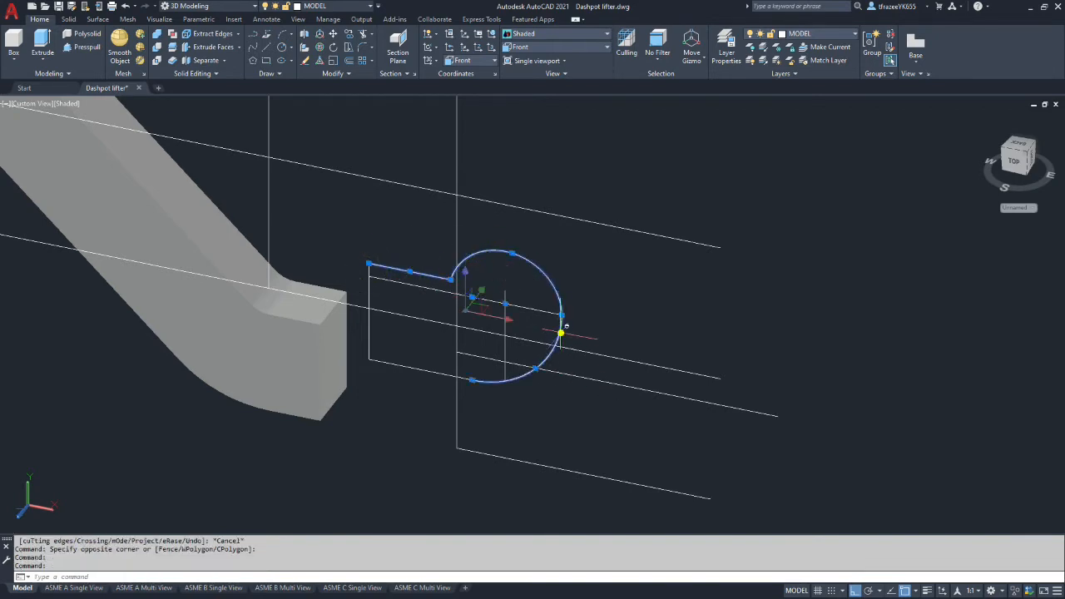
left_click(432, 369)
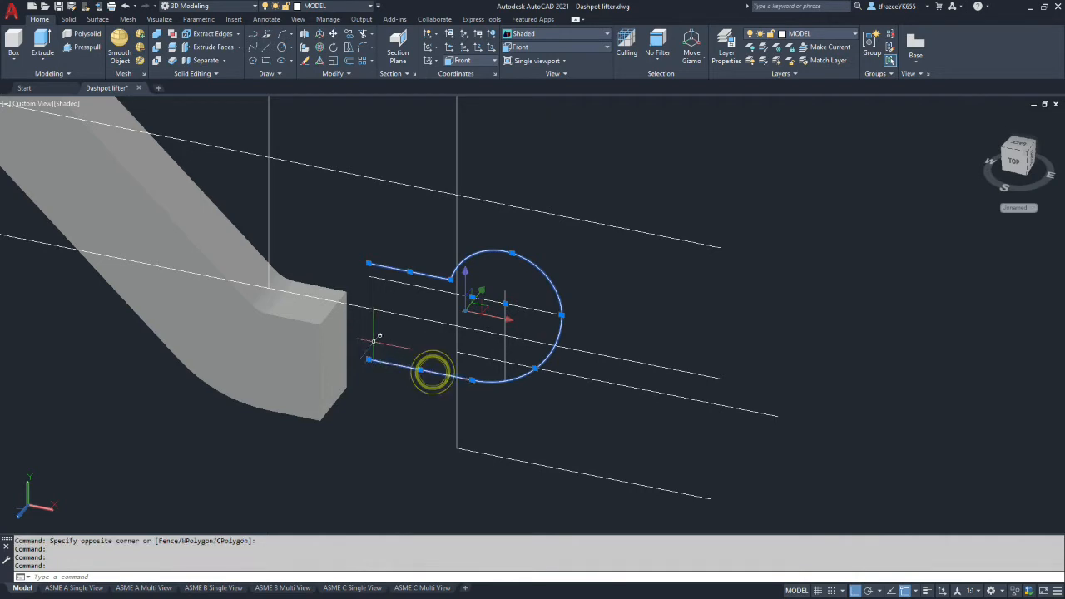
left_click(368, 333)
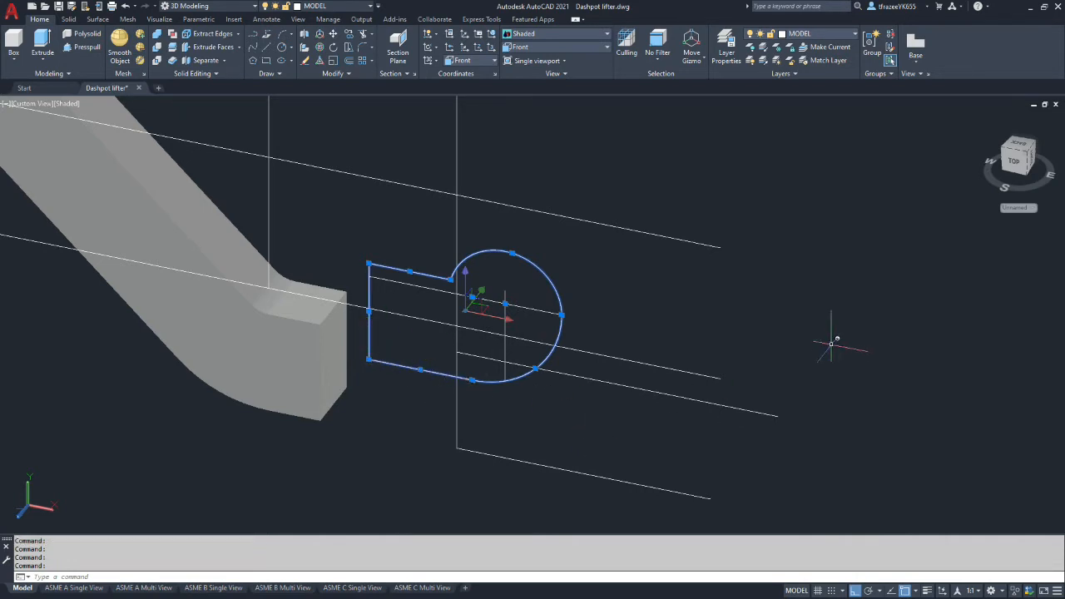
left_click(854, 34)
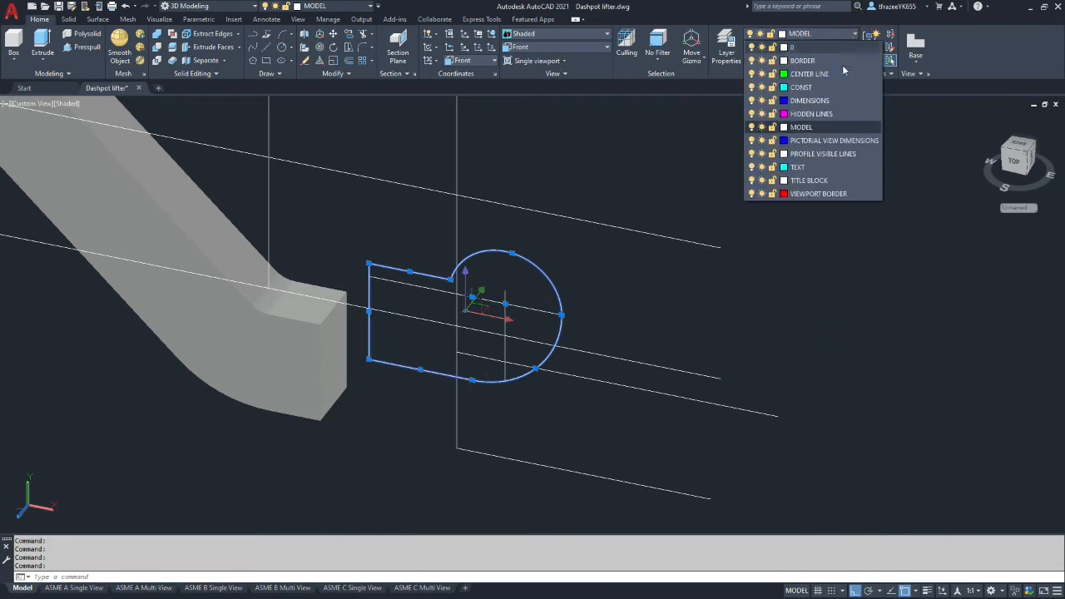
left_click(801, 87)
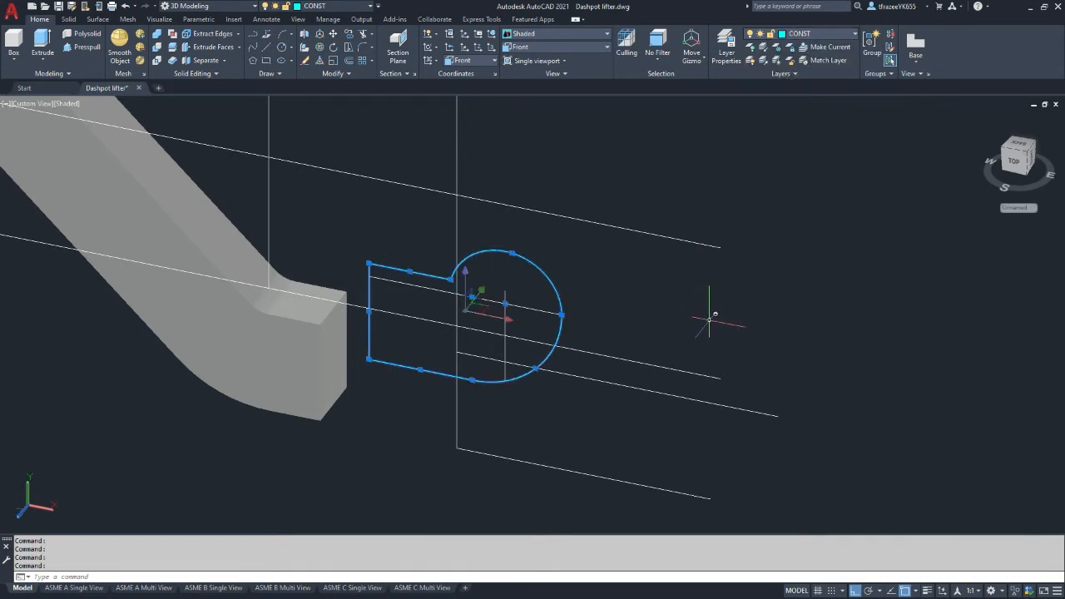
left_click(709, 316)
key("Escape")
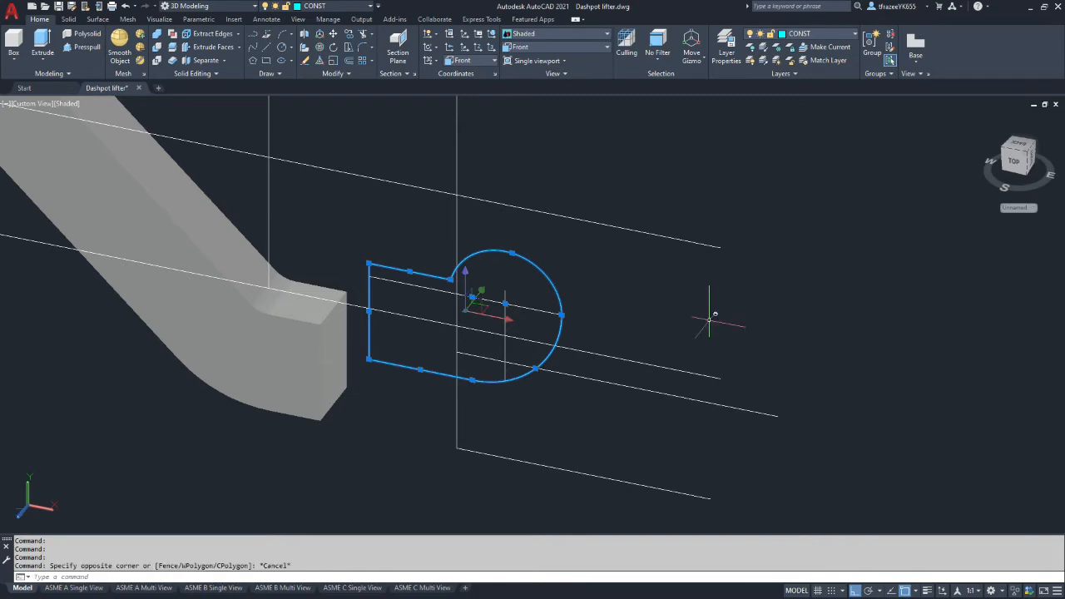
key("Escape")
middle_click_drag(665, 320, 641, 353, "shift")
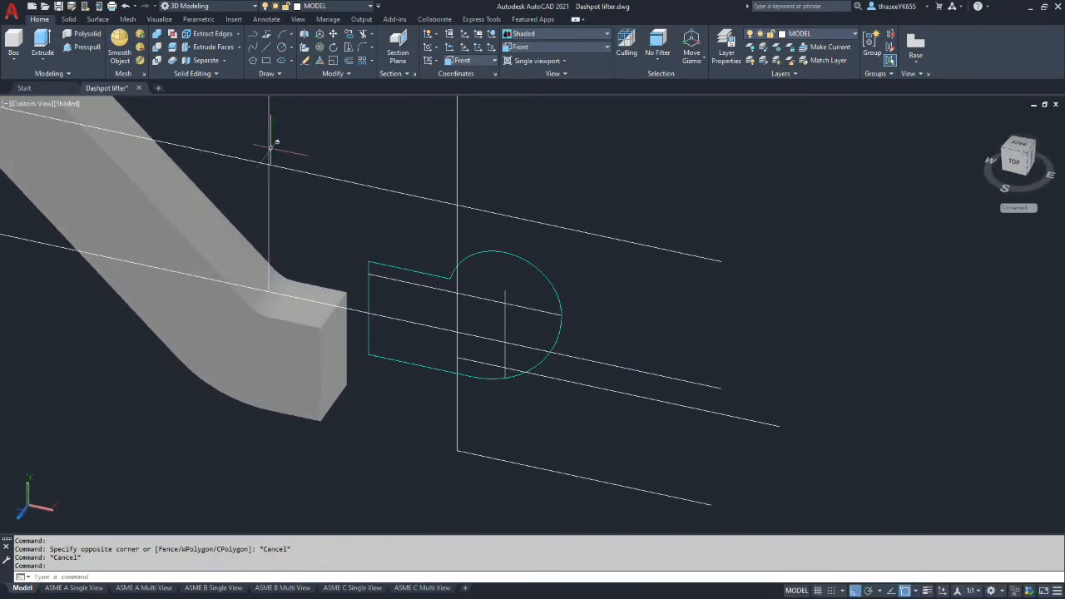
Step: Create a region from the end profile's three straight lines and two arcs on the CONST layer
left_click(282, 73)
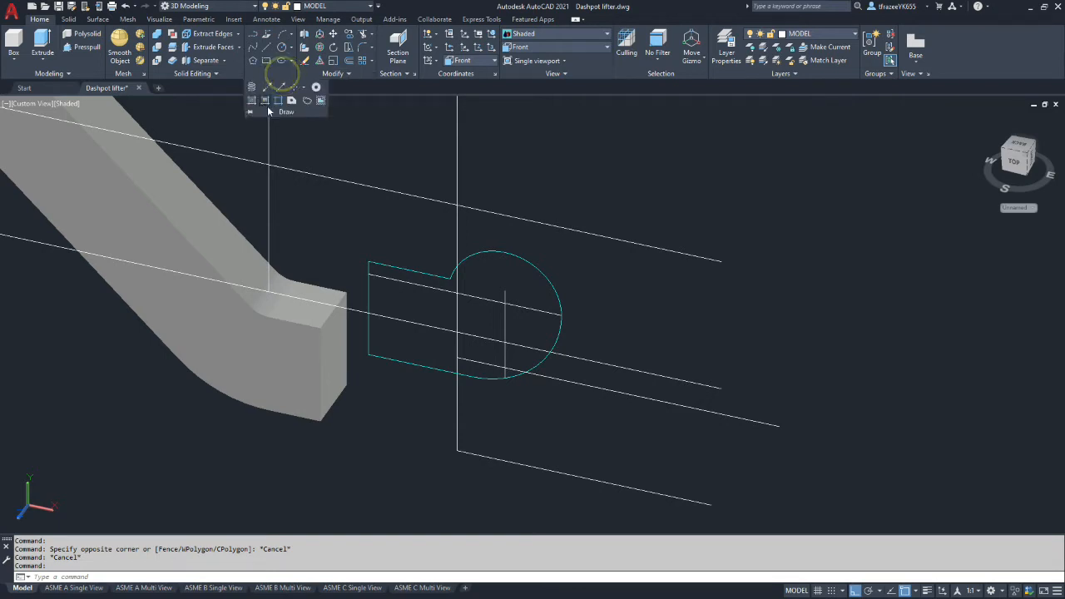
left_click(291, 100)
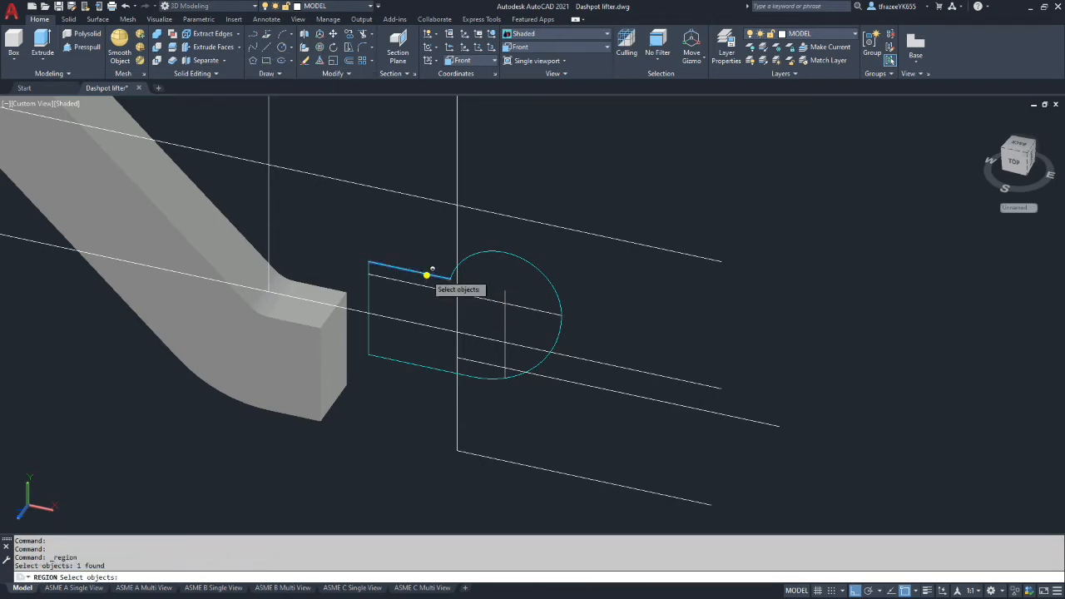
left_click(483, 251)
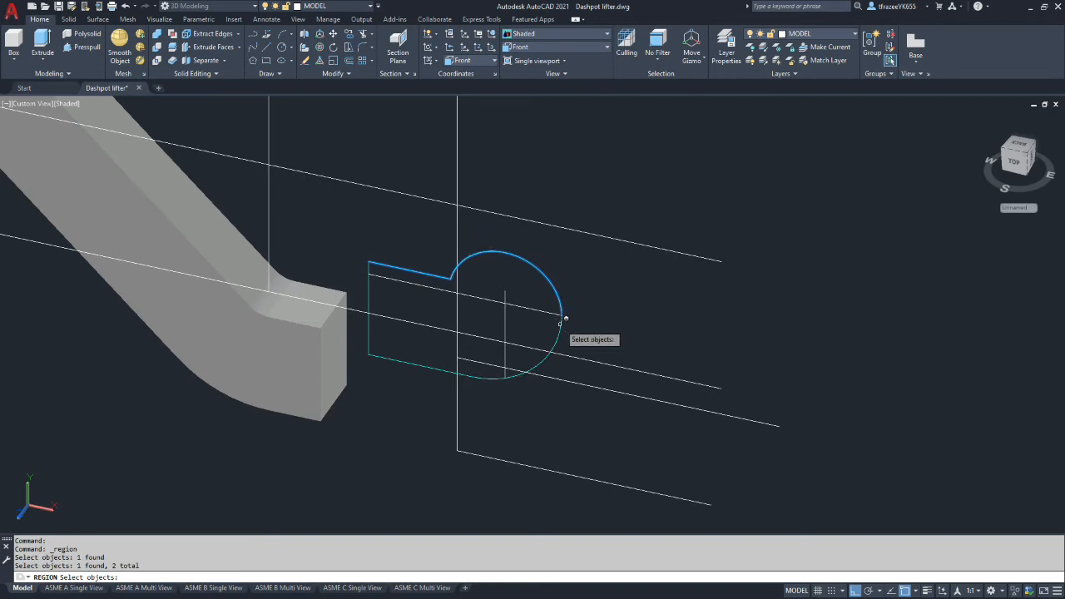
left_click(565, 321)
left_click(433, 367)
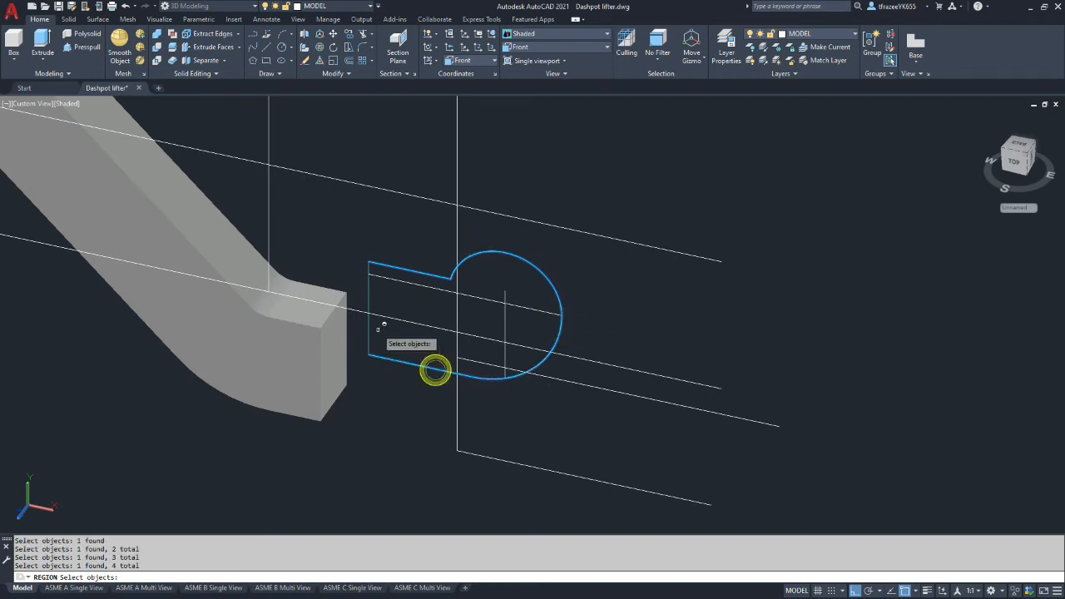
left_click(368, 293)
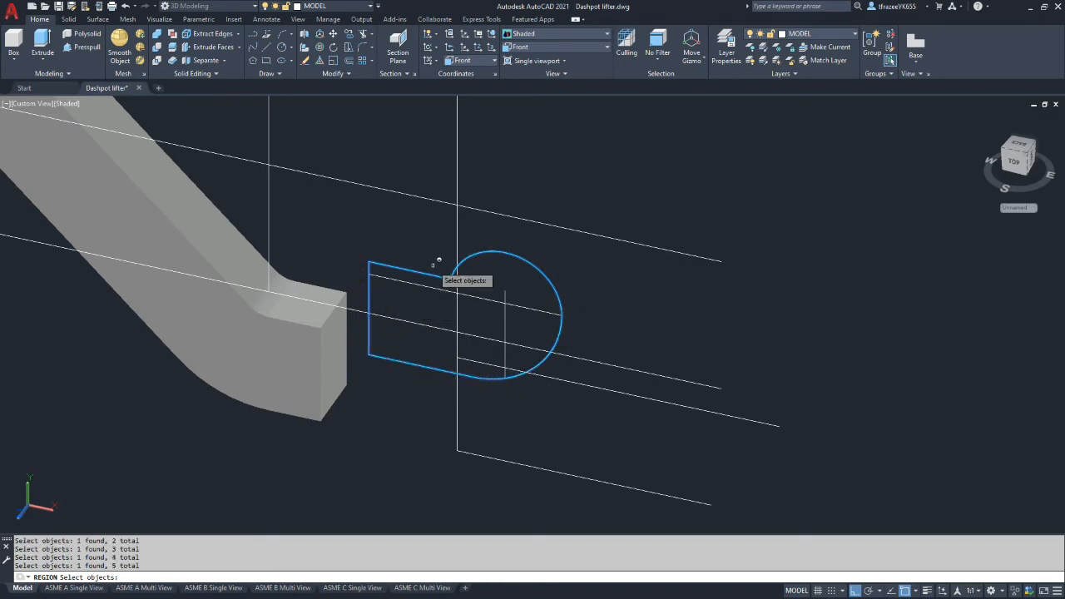
key("Return")
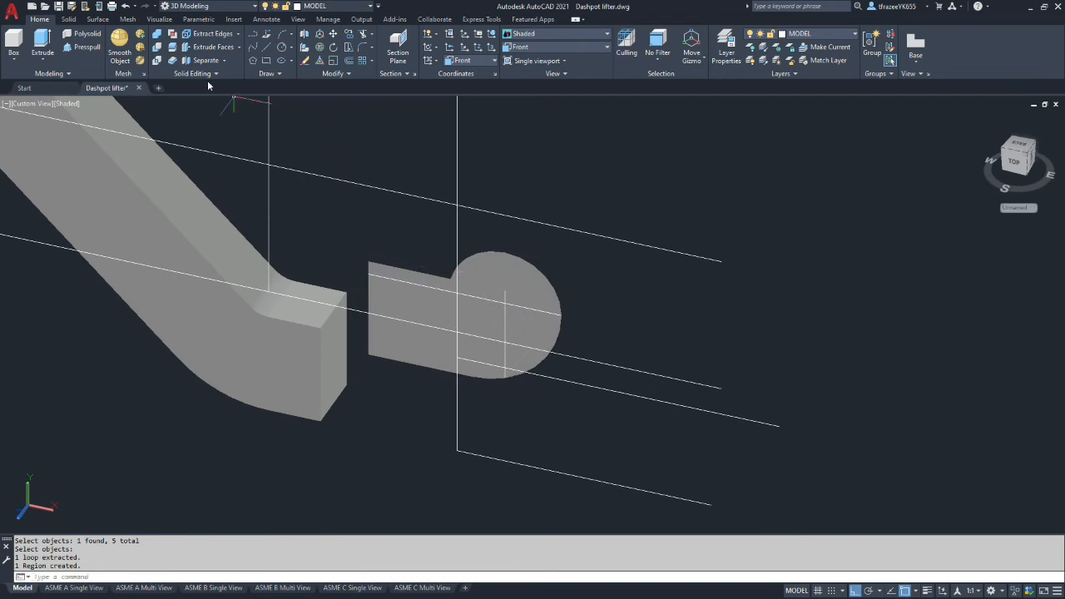
Step: Extrude the rounded end profile region 38 into a solid toward the lower end of the arm
left_click(44, 43)
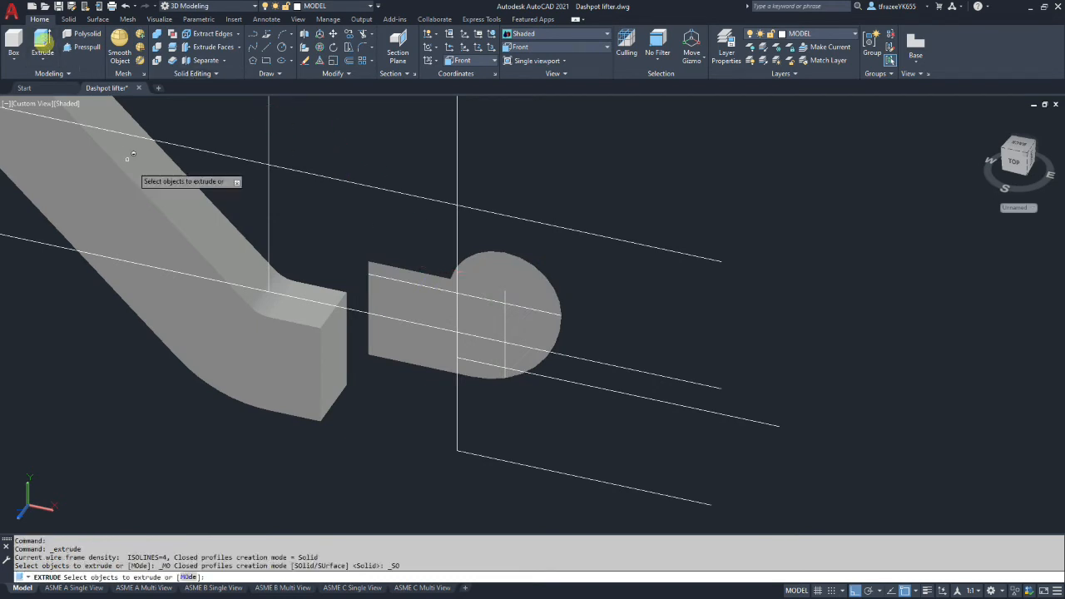
left_click(402, 287)
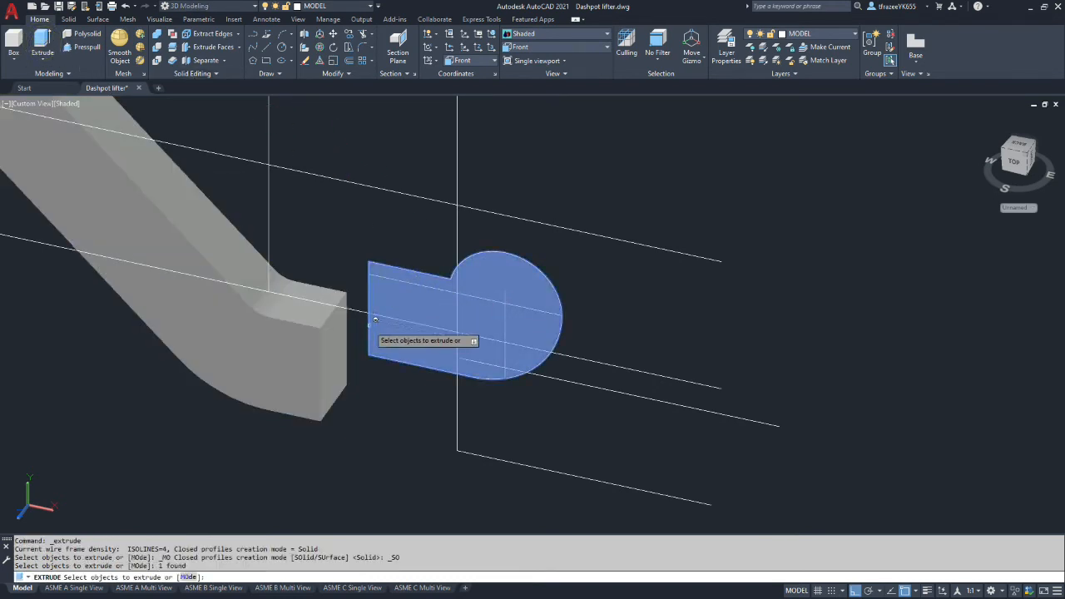
key("Return")
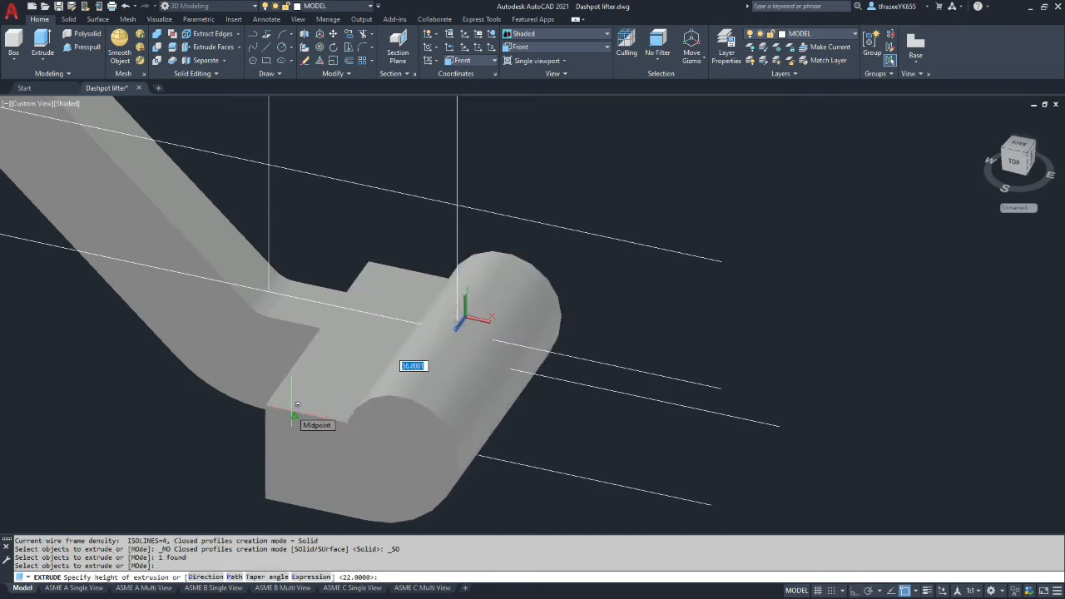
type("56")
key("Return")
type("38")
key("Return")
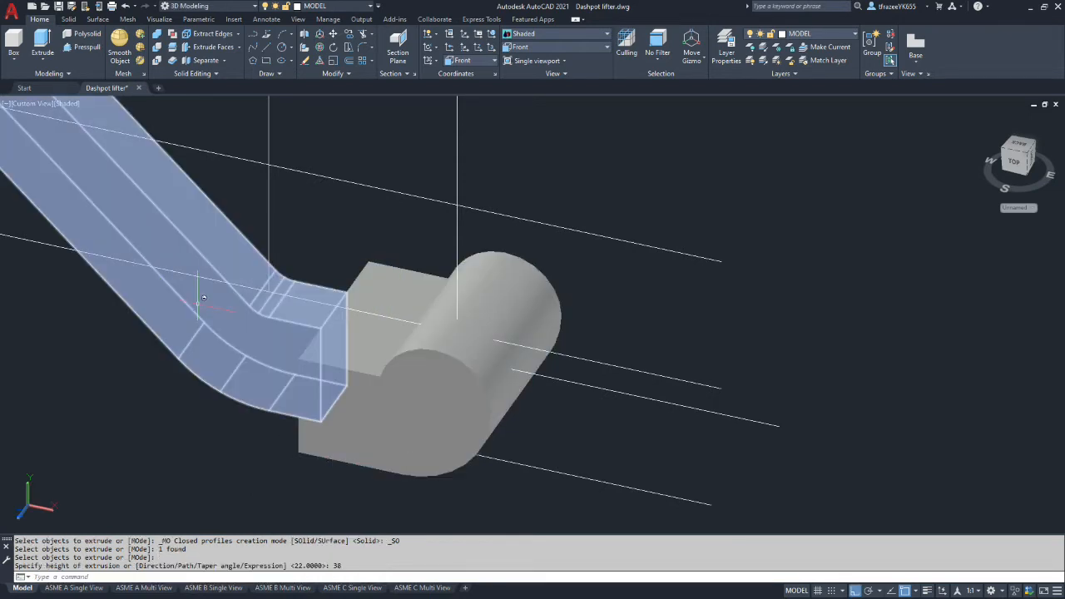
Step: Union the extruded rounded end block with the lifter arm body and save the drawing
middle_click_drag(255, 297, 237, 321, "shift")
scroll(237, 322, "down", 5)
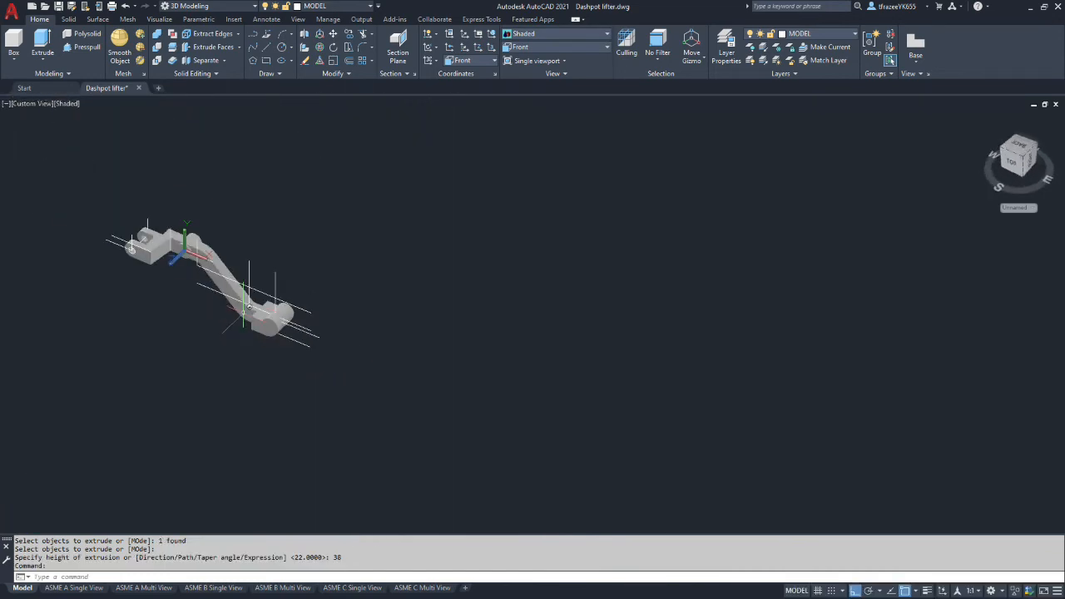
scroll(252, 269, "up", 3)
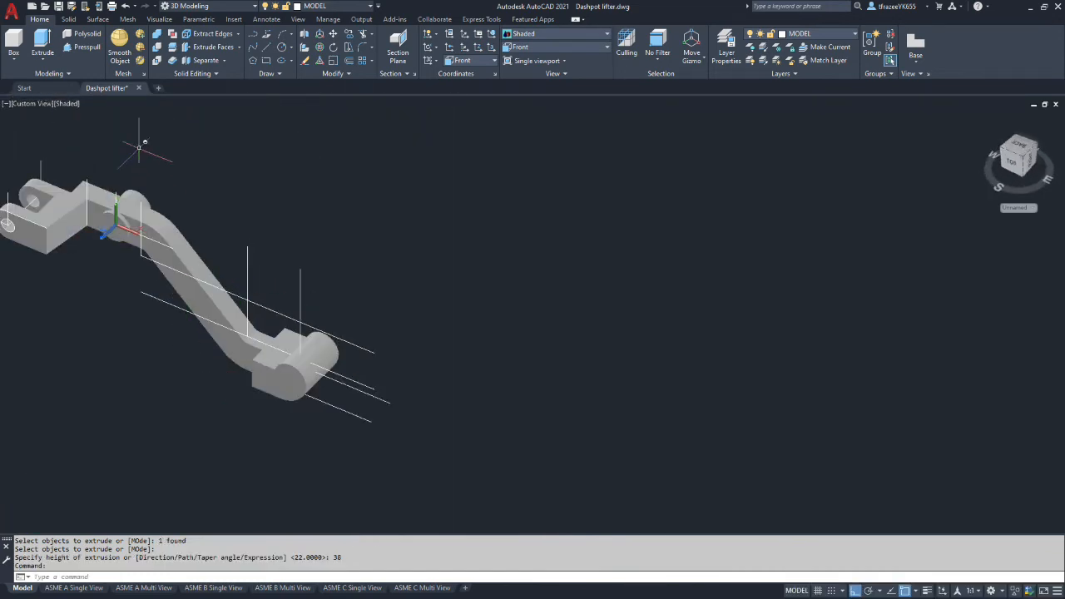
key("Escape")
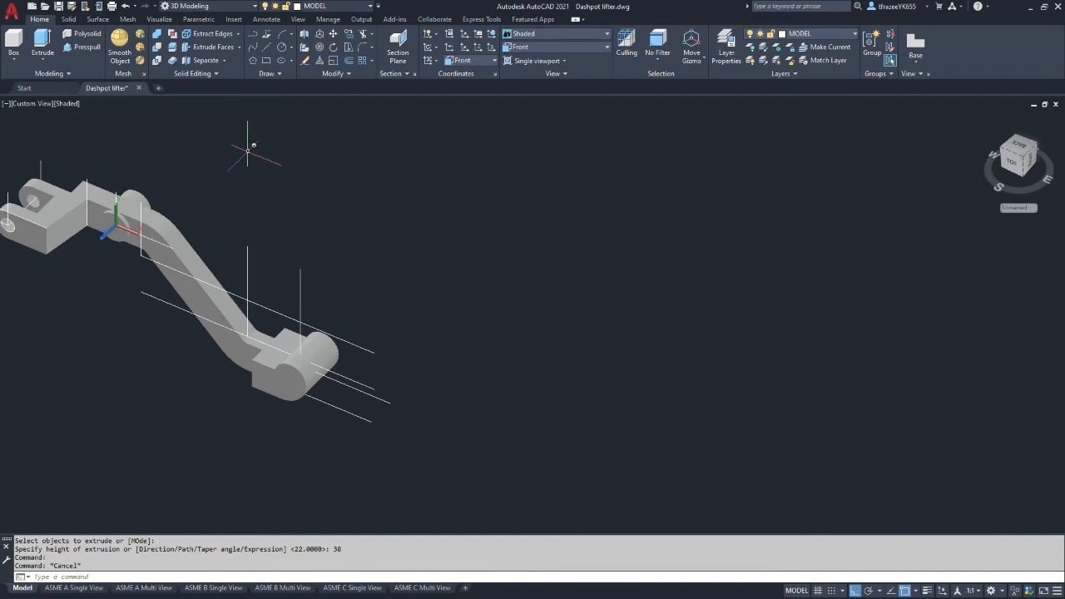
left_click(155, 35)
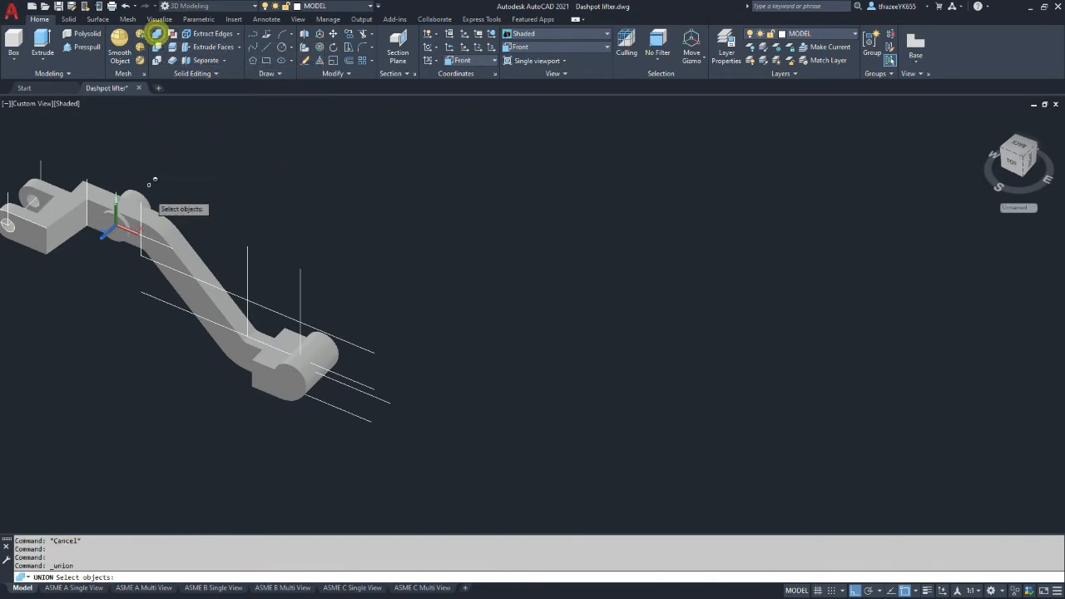
left_click(285, 336)
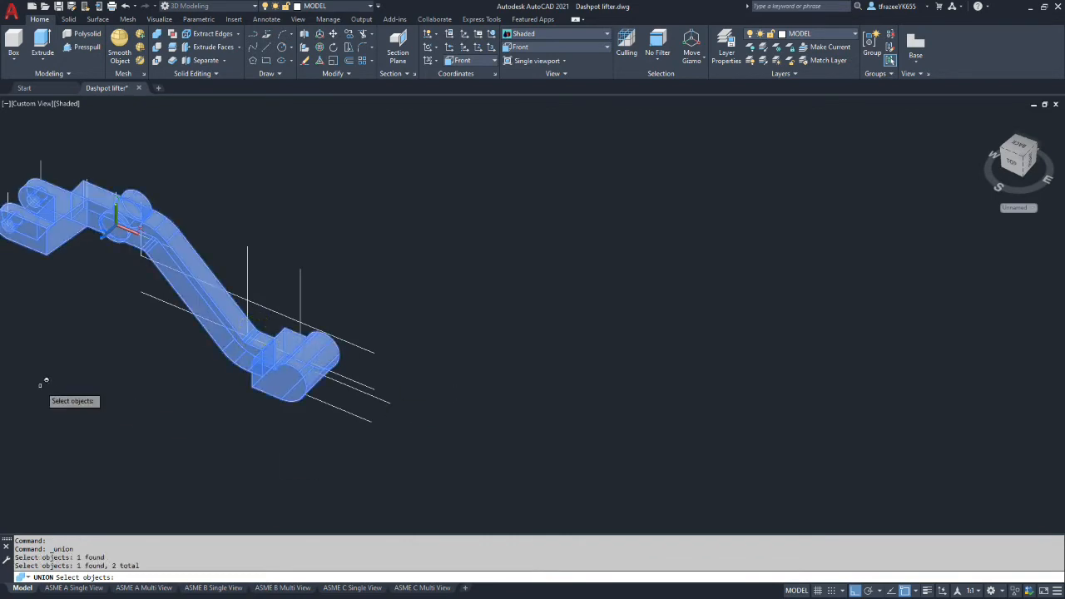
key("Return")
middle_click_drag(142, 277, 108, 240, "shift")
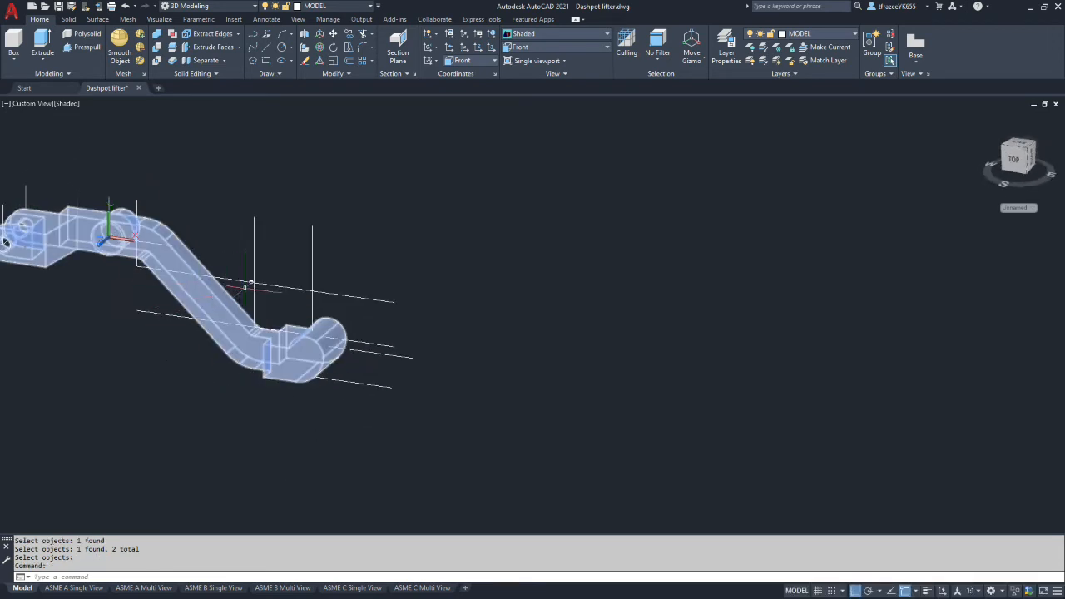
middle_click_drag(337, 366, 209, 321, "shift")
key("ctrl+s")
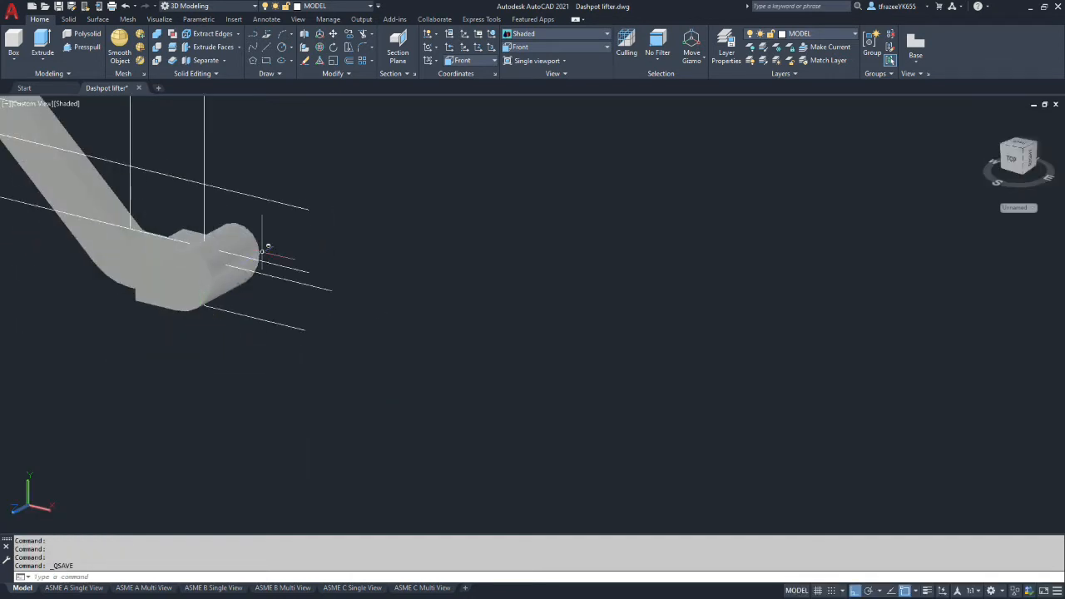
Step: Switch the model display to the Wireframe visual style
scroll(125, 176, "down", 5)
scroll(56, 121, "up", 5)
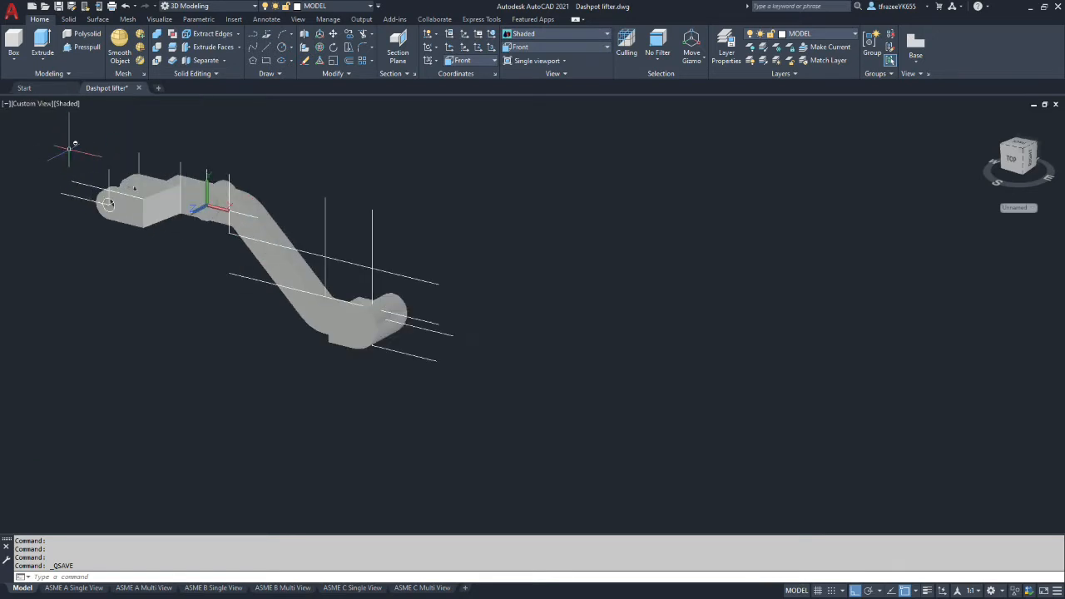
left_click(67, 104)
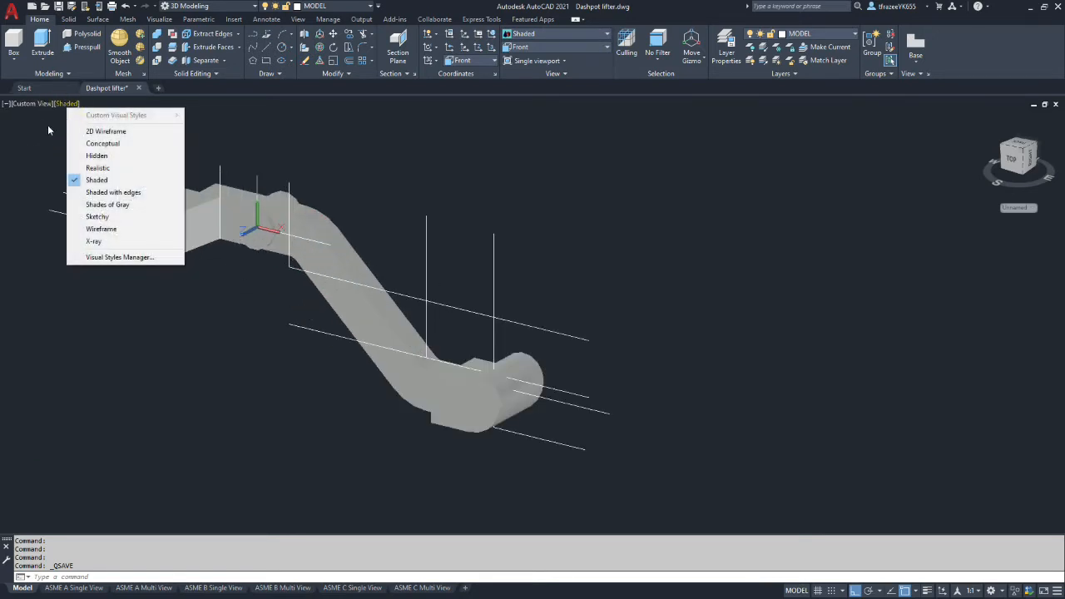
left_click(98, 230)
scroll(539, 400, "down", 3)
scroll(542, 402, "up", 8)
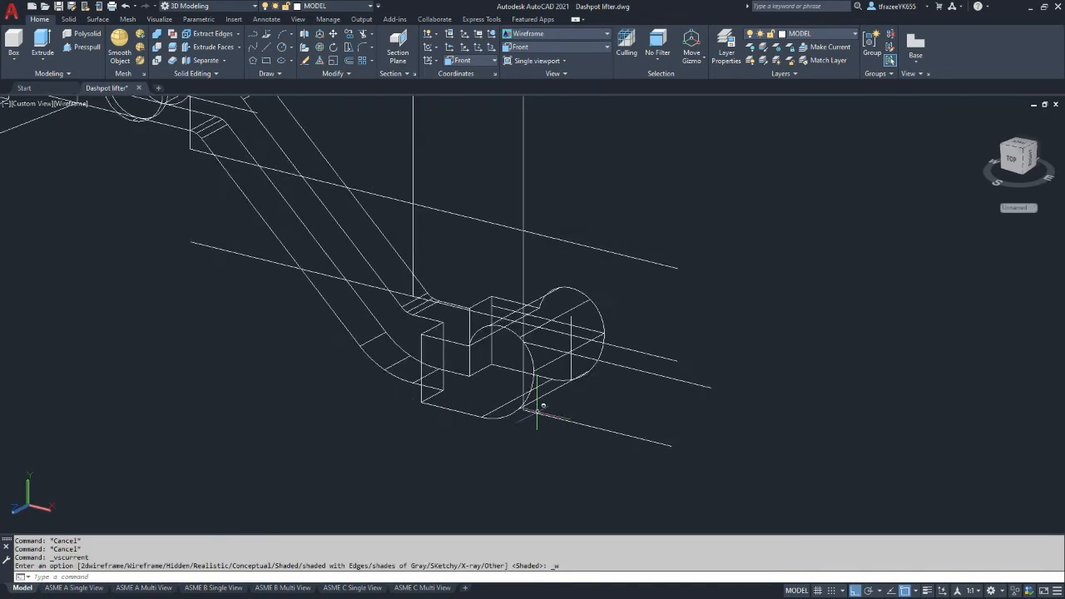
Step: Draw a 13 diameter circle on the back face of the rounded end, centred on its arc
middle_click_drag(599, 306, 567, 379, "shift")
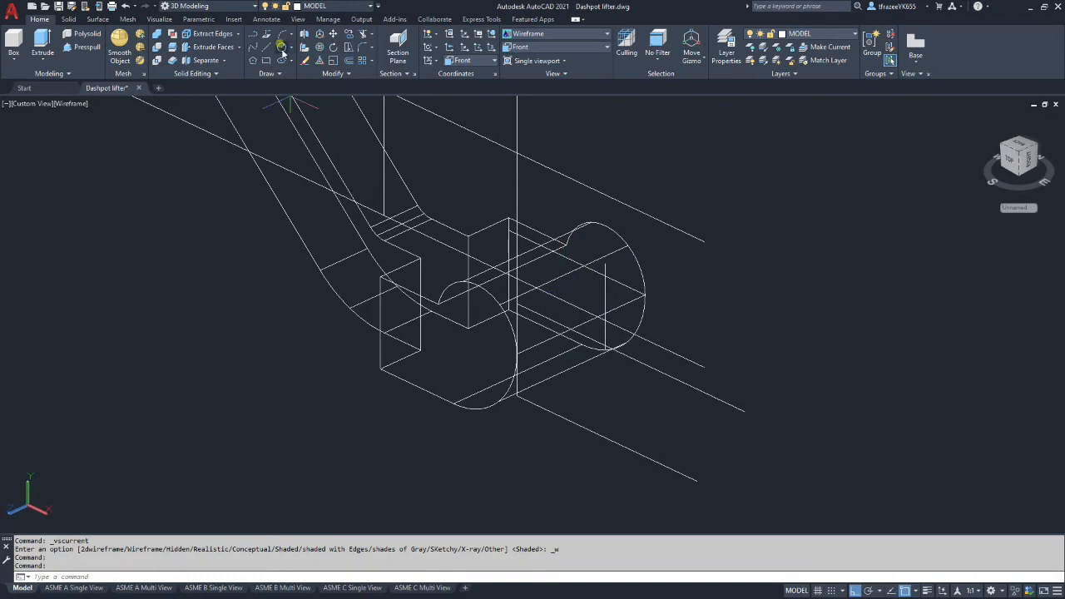
left_click(281, 47)
left_click(605, 281)
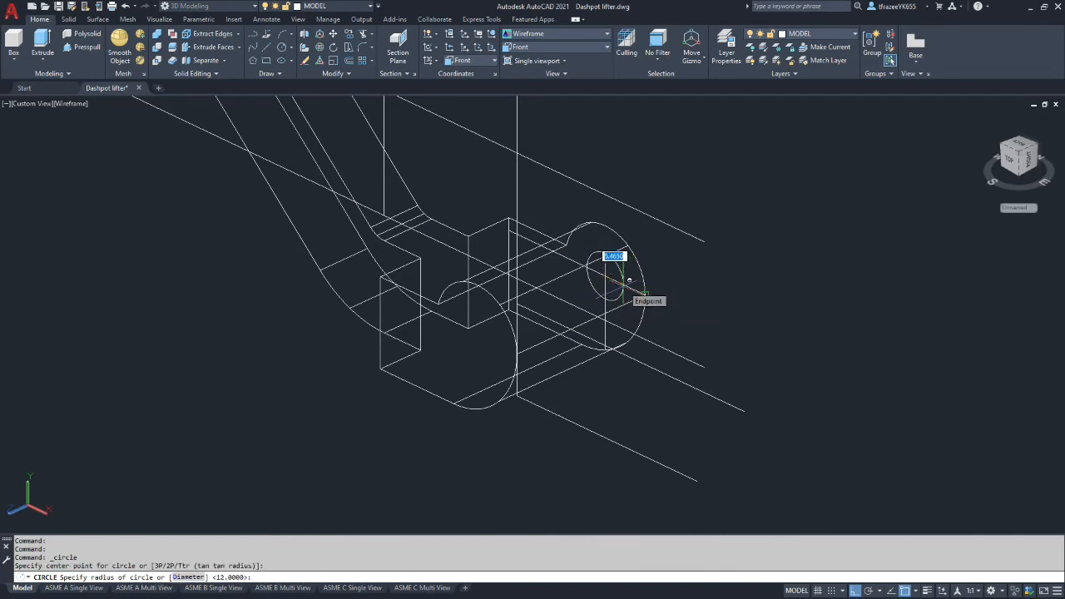
type("d")
key("Return")
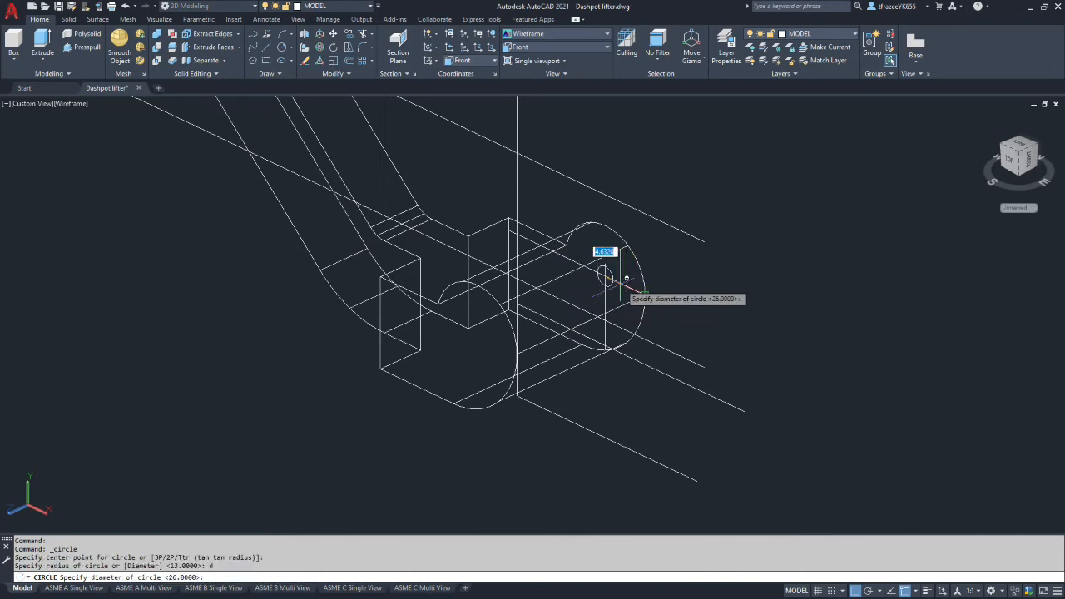
type("13")
key("Return")
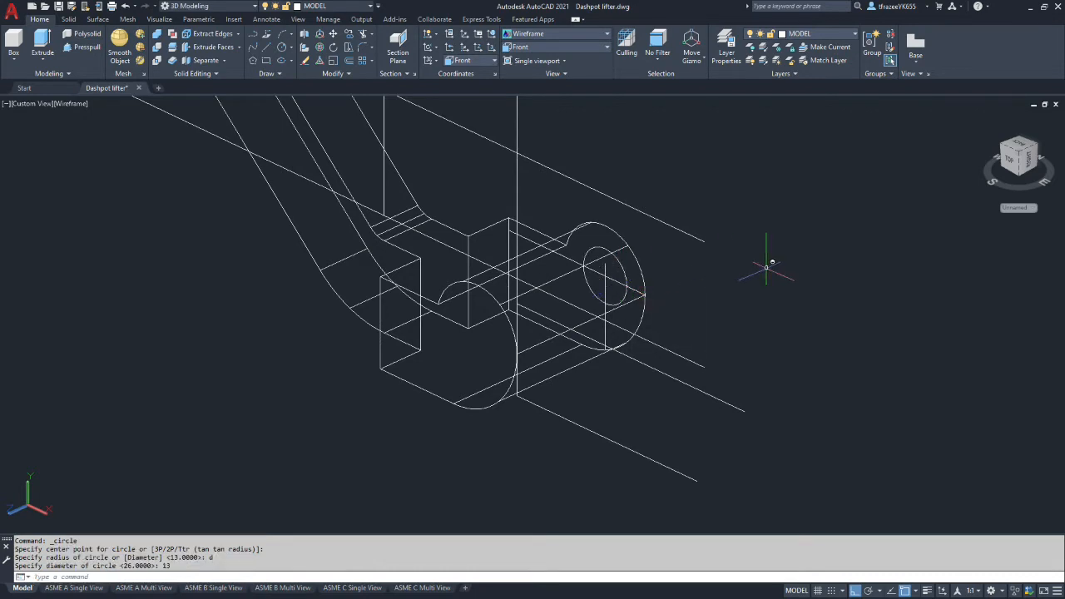
Step: Press-pull the three bounded areas inside the 13 diameter circle by 38 to cut a hole through the rounded end
left_click(87, 47)
middle_click_drag(749, 302, 511, 260, "shift")
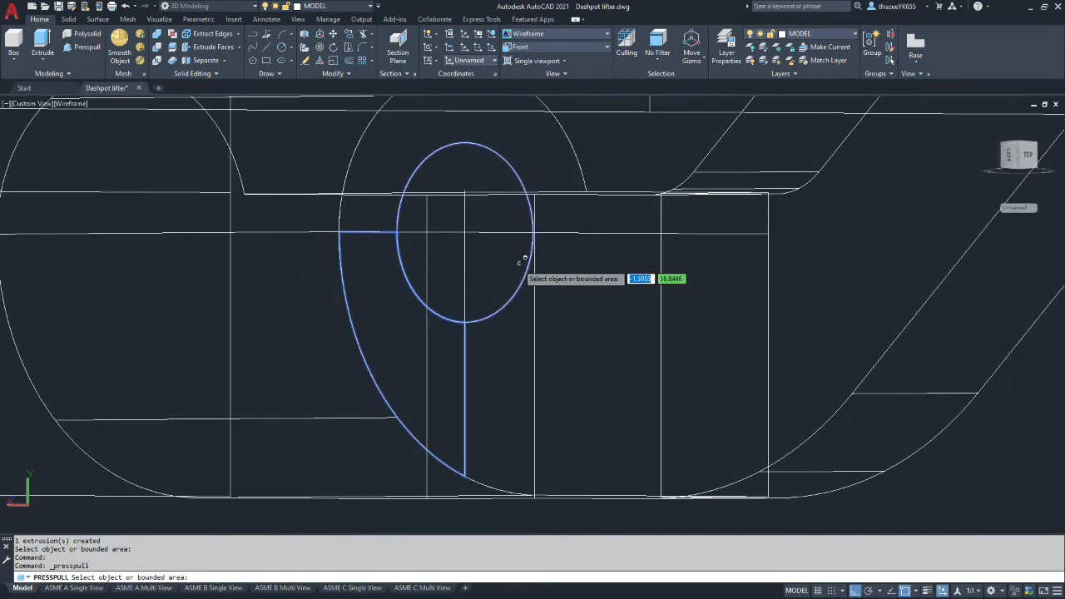
left_click(504, 261)
left_click(445, 262)
left_click(438, 209)
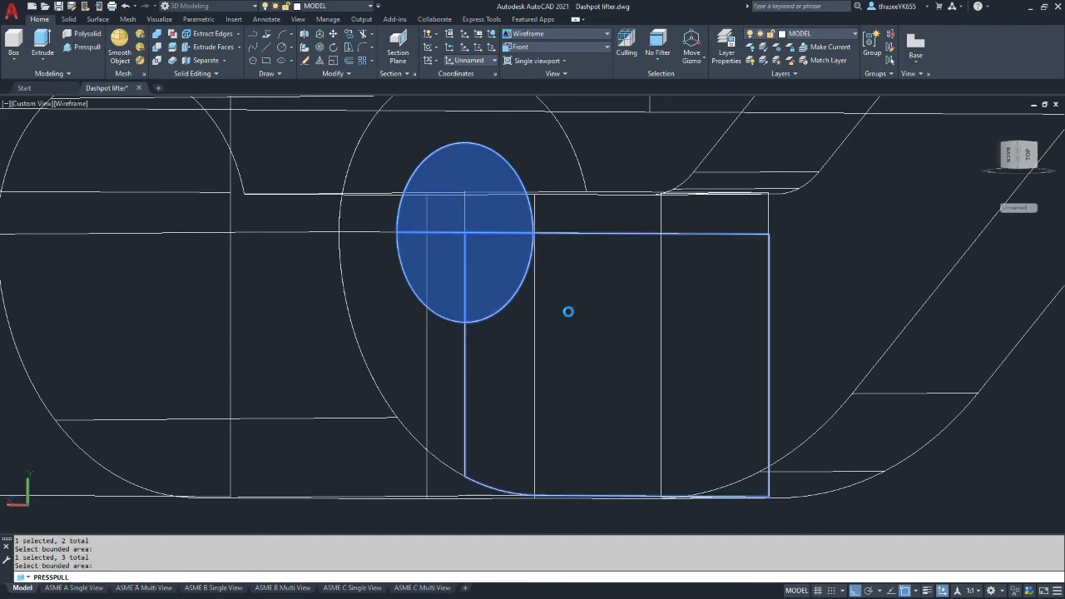
key("Return")
scroll(504, 311, "down", 5)
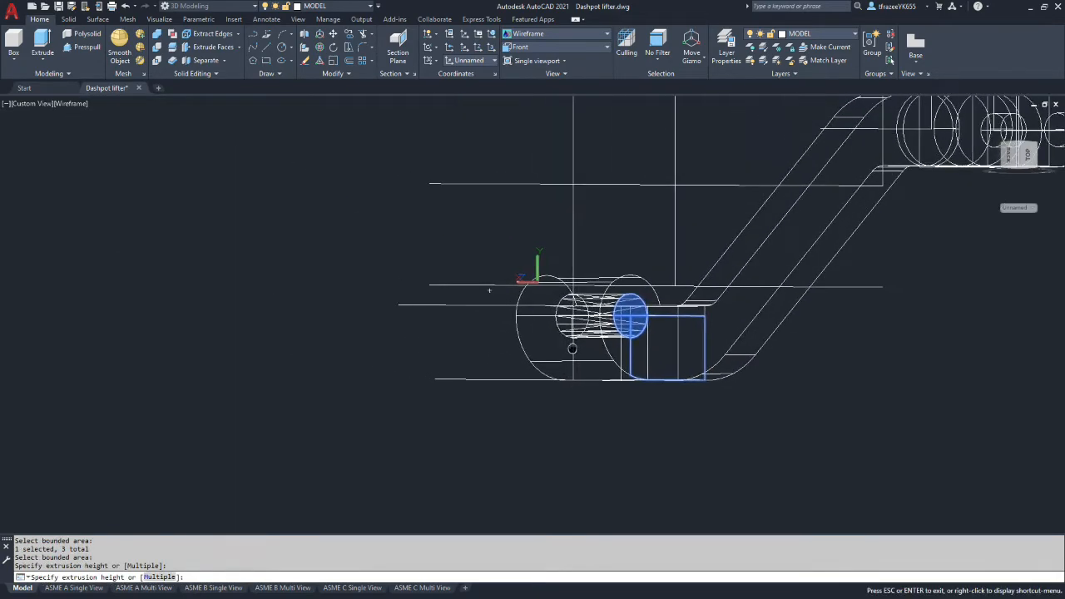
middle_click_drag(572, 349, 495, 337)
middle_click_drag(311, 321, 512, 366, "shift")
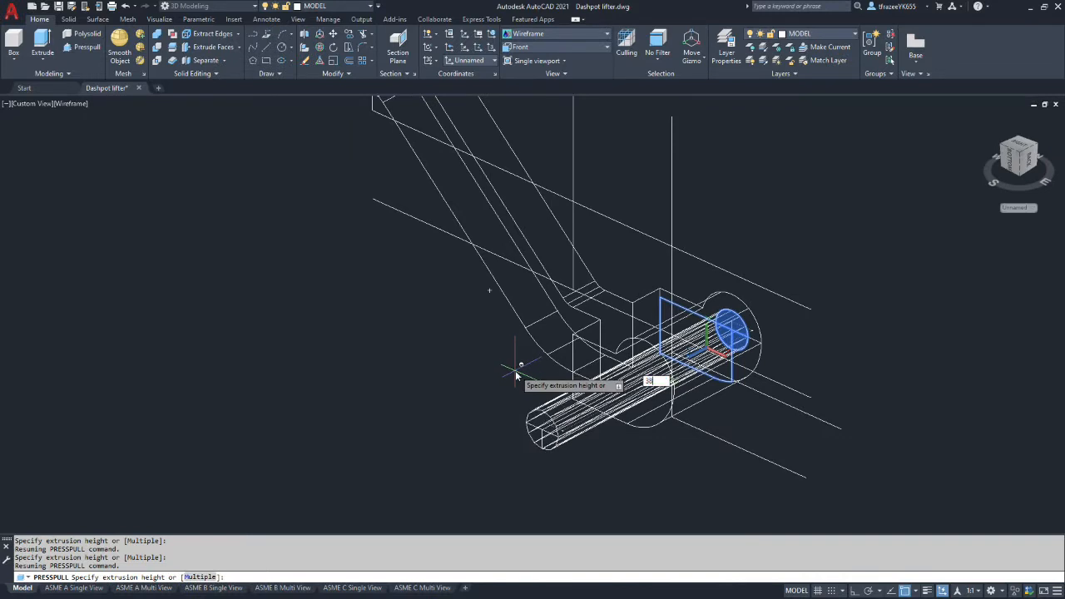
type("38")
key("Return")
Step: Check the hole through the rounded end in the Conceptual visual style, and return the display to Wireframe
middle_click_drag(522, 339, 664, 367, "shift")
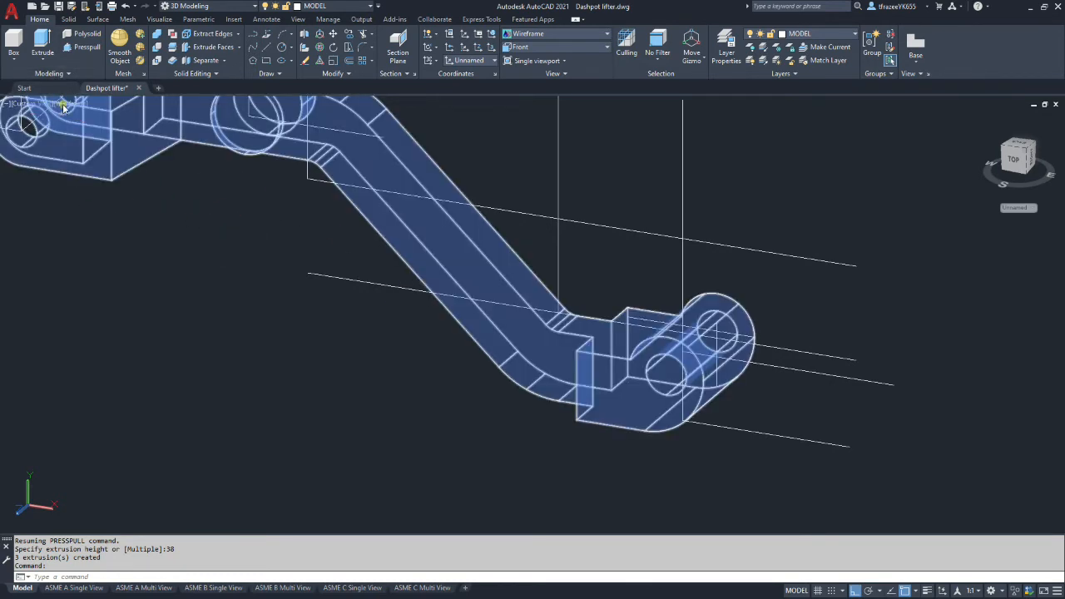
left_click(64, 104)
left_click(109, 144)
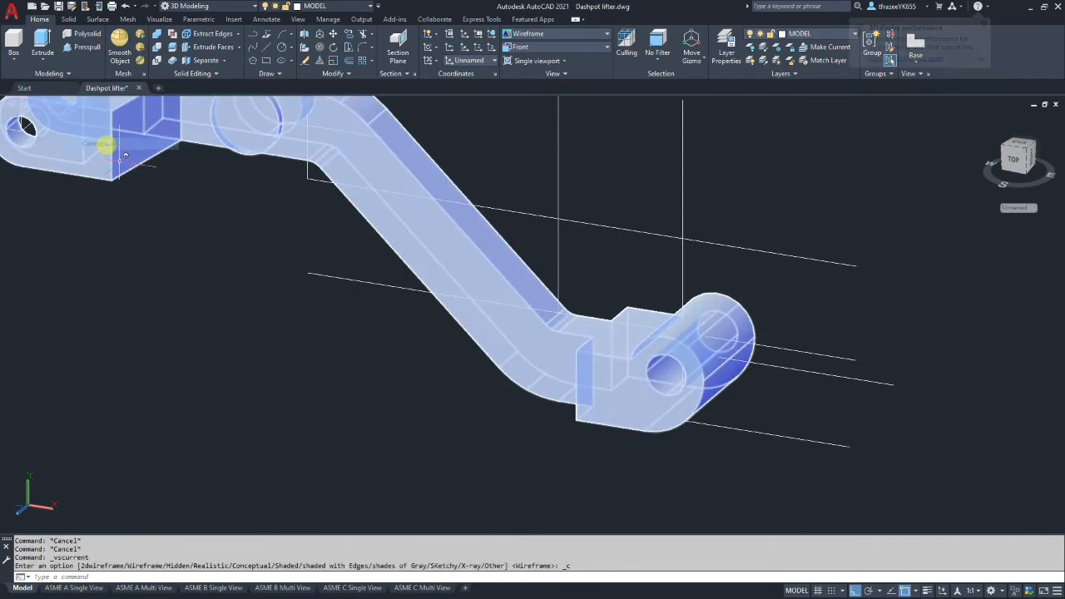
mouse_move(585, 287)
middle_mouse_down("shift")
mouse_move(578, 278)
mouse_move(527, 322)
mouse_move(446, 318)
middle_mouse_up("shift")
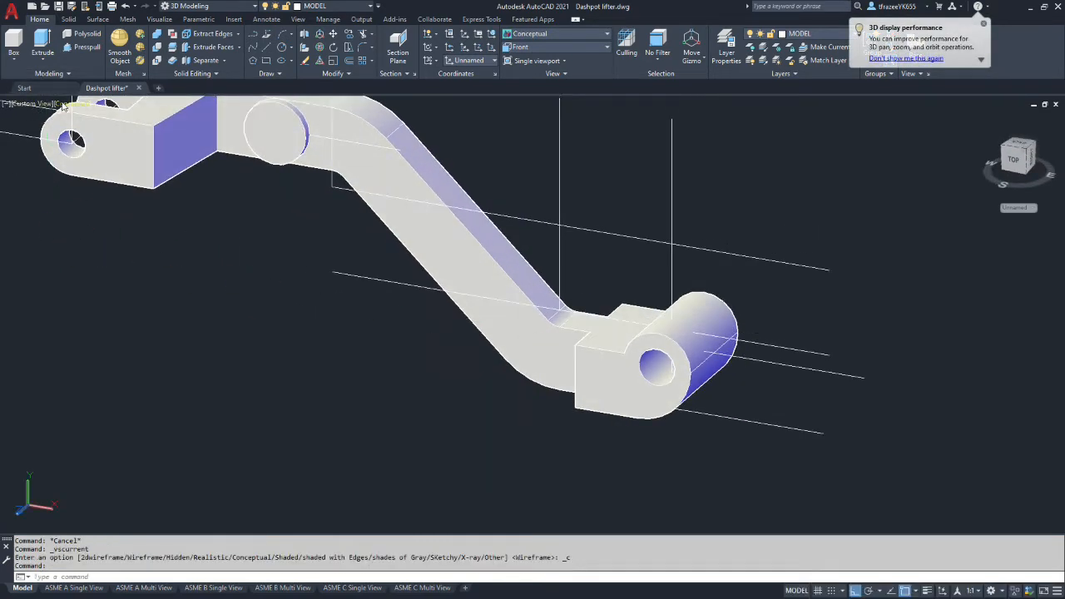
left_click(62, 105)
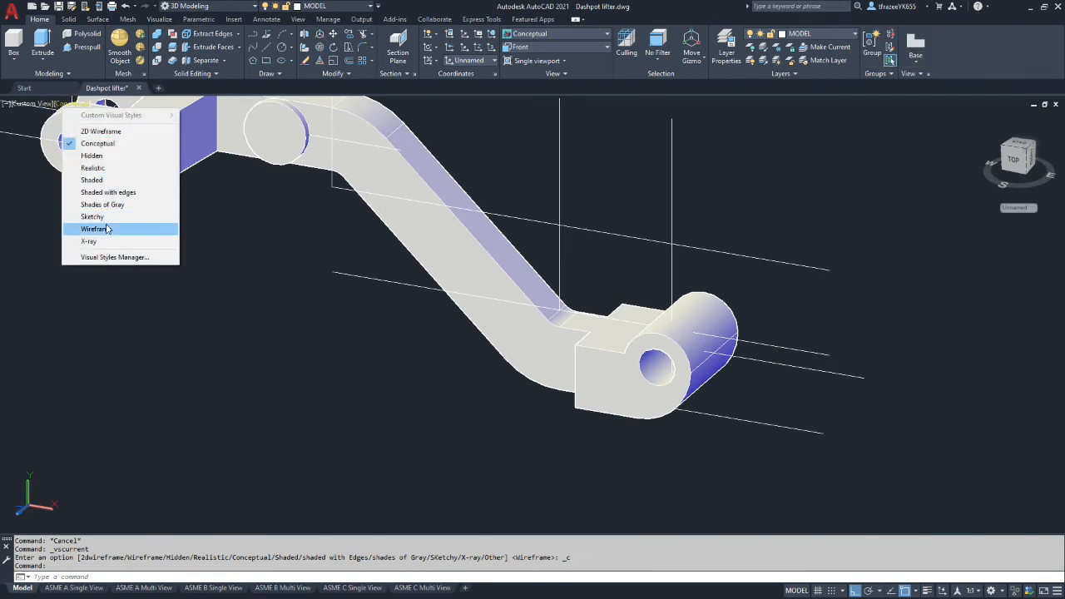
left_click(95, 229)
Step: Draw a 10 diameter circle centred on the front face of the round boss at the arm's upper bend
scroll(231, 250, "up", 5)
scroll(230, 253, "down", 8)
scroll(233, 237, "up", 9)
middle_click_drag(263, 262, 232, 244, "shift")
scroll(241, 246, "up", 2)
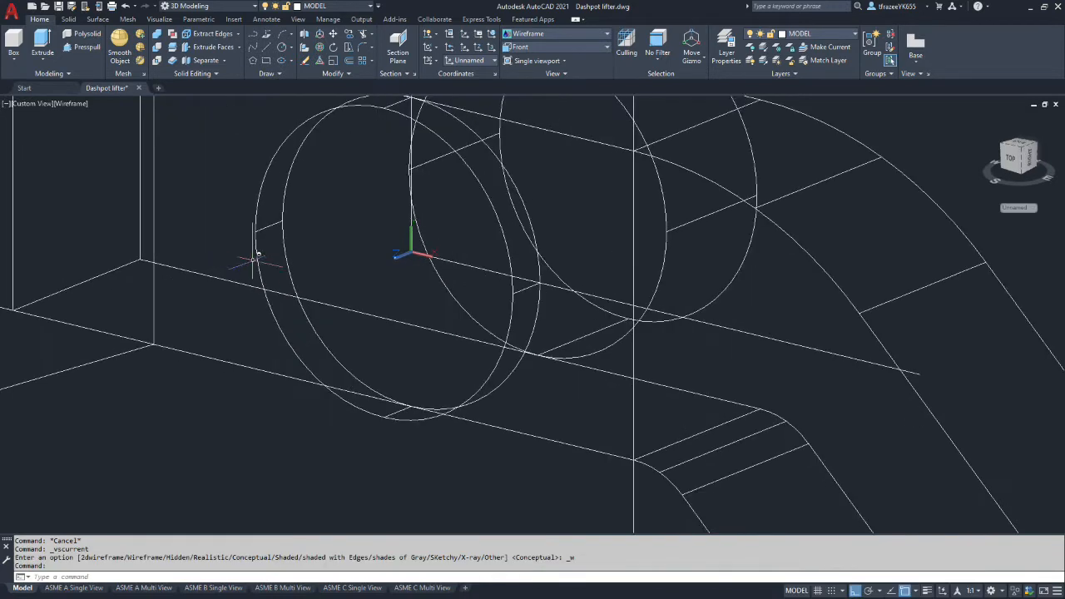
left_click(282, 47)
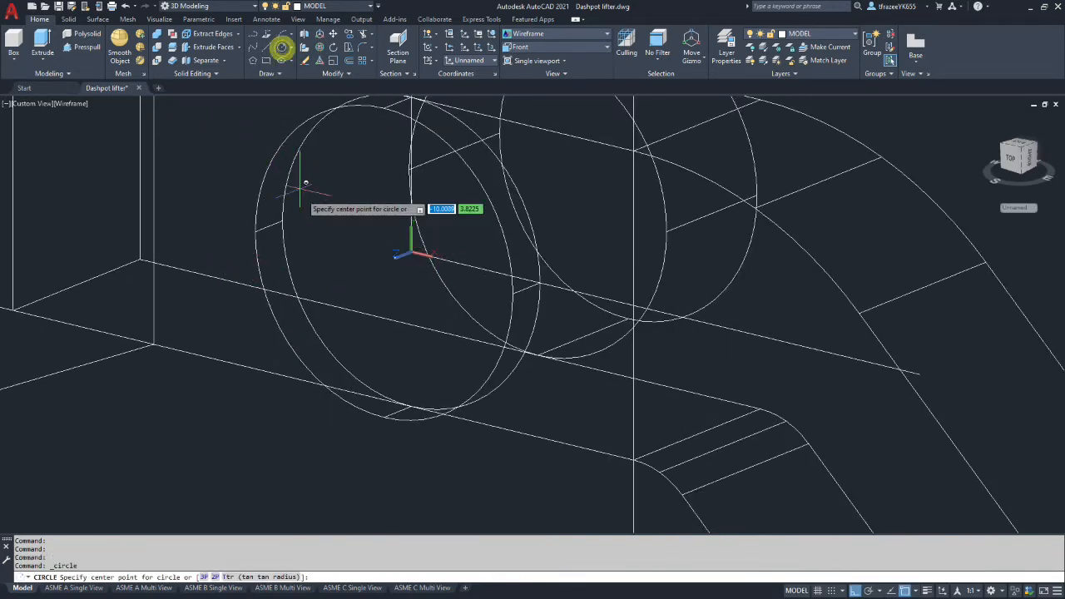
left_click(383, 261)
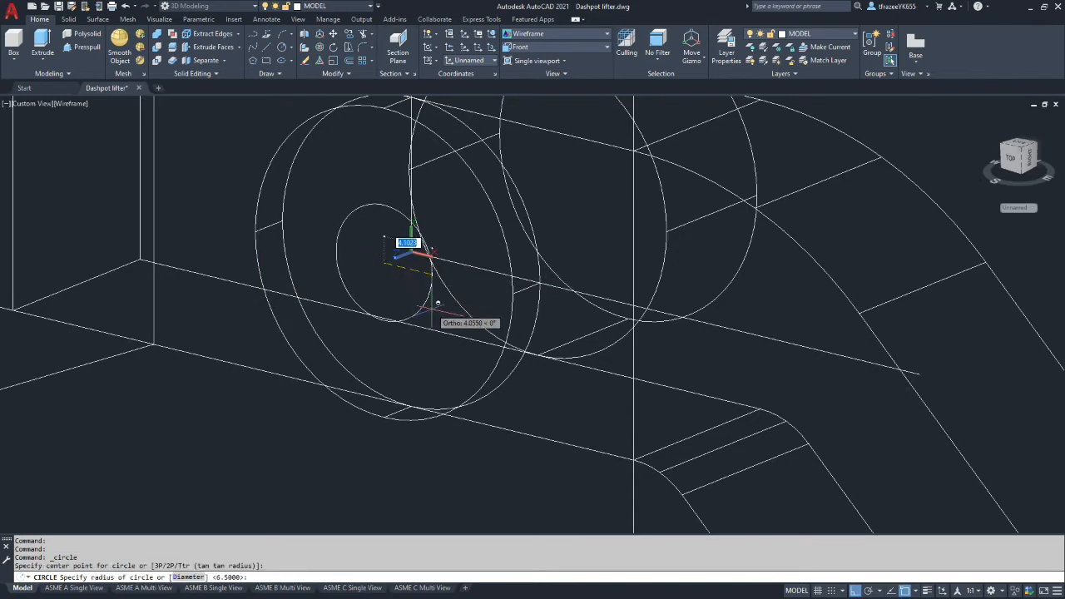
type("d")
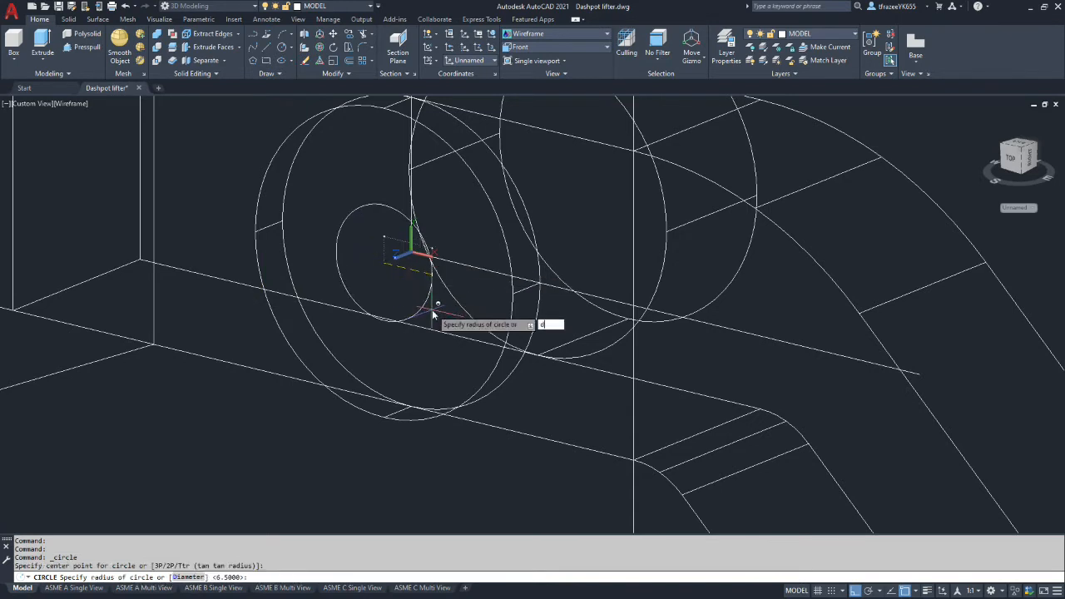
key("Return")
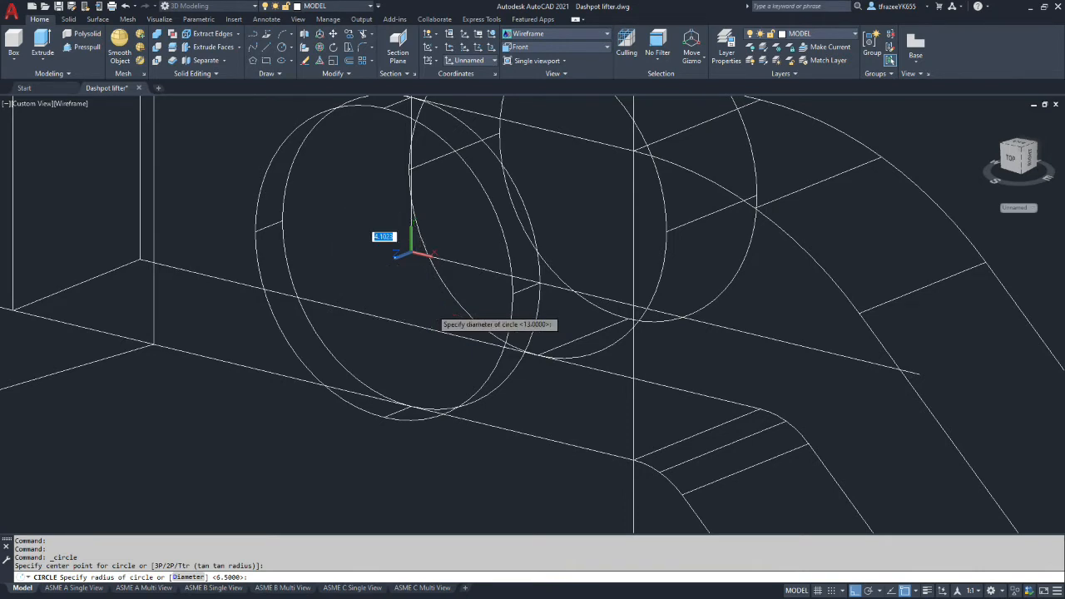
type("10")
key("Return")
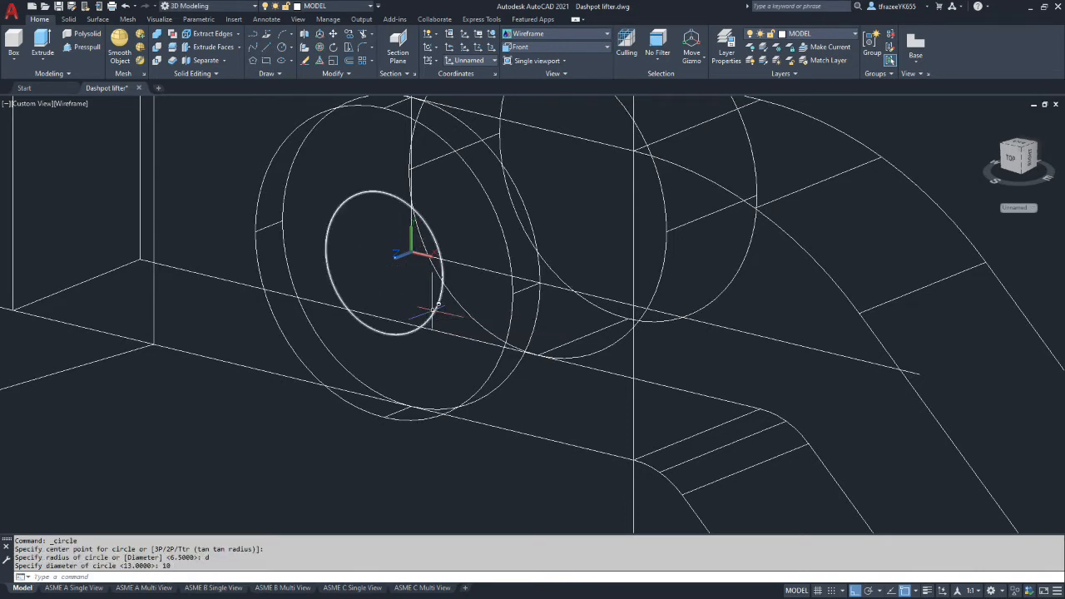
Step: Press-pull the 10 diameter circle back 27 through the round boss to cut its hole
left_click(80, 47)
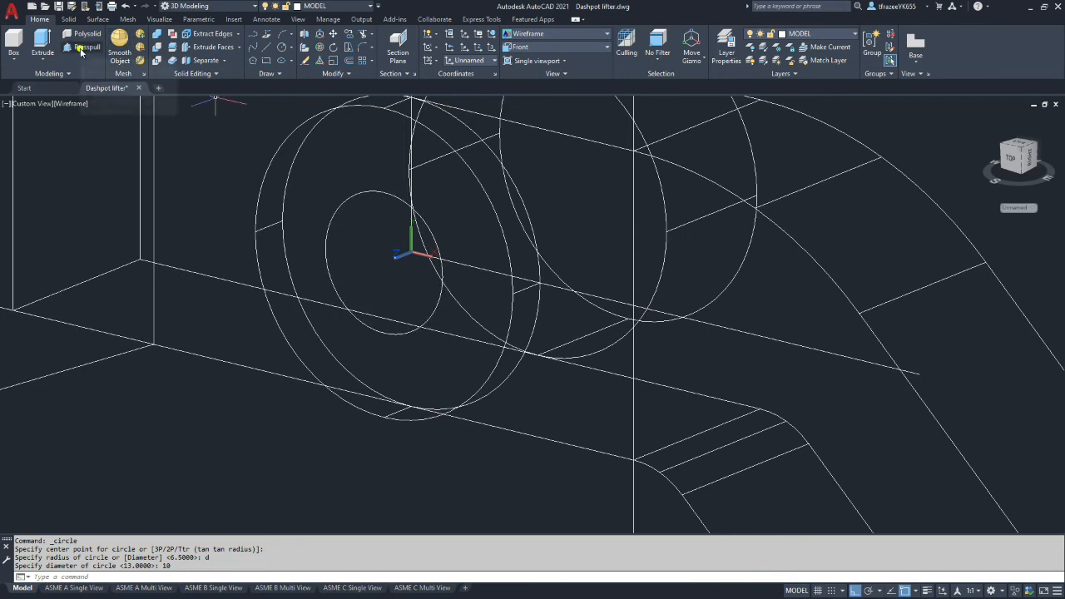
left_click(374, 239)
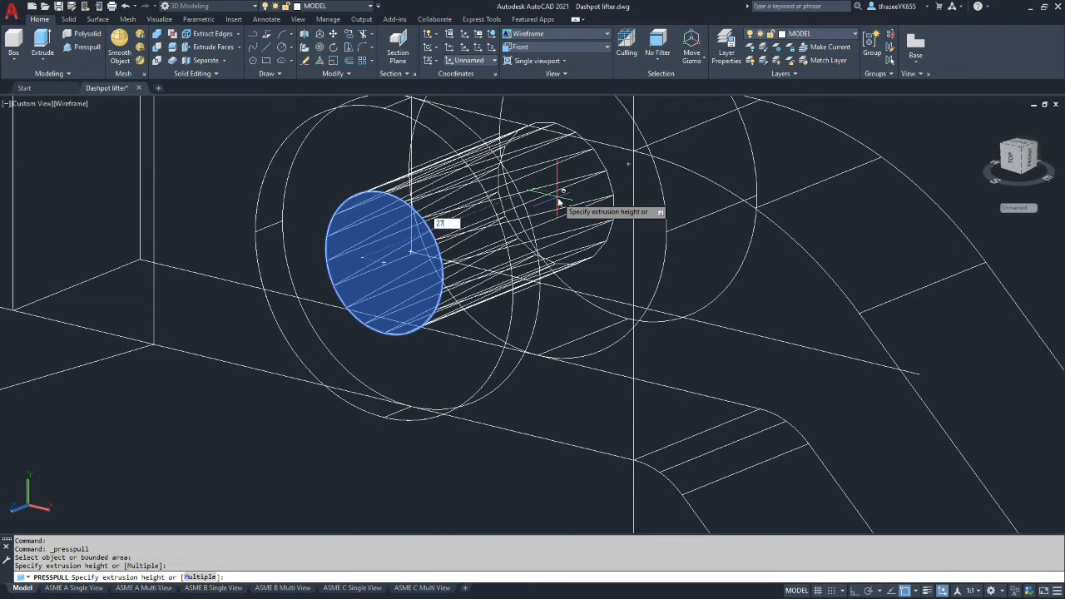
key("Return")
scroll(320, 237, "down", 5)
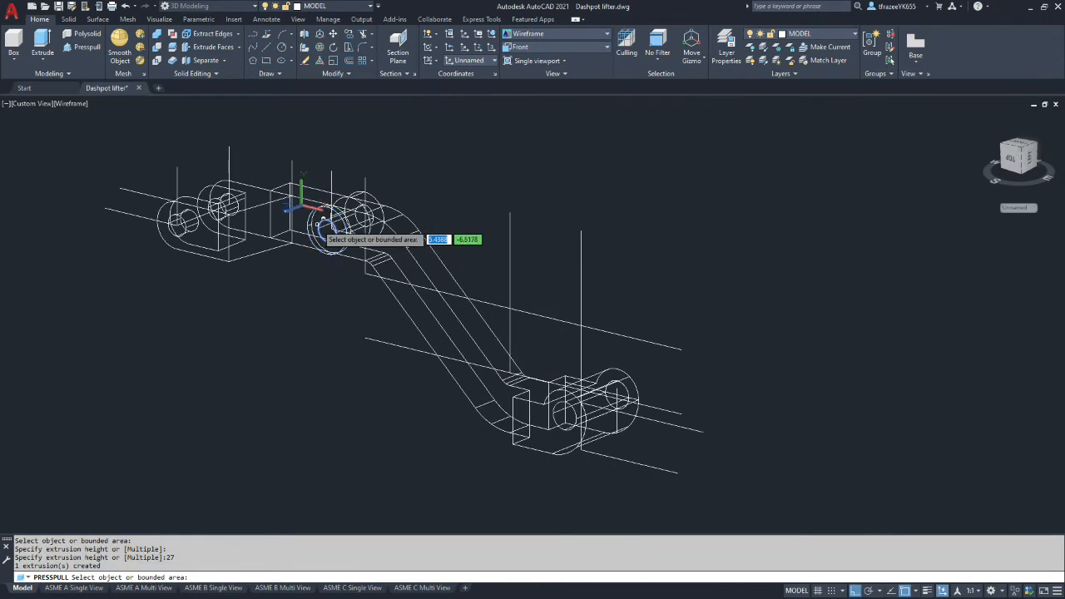
Step: Inspect the wireframe lifter from several angles around the round boss, the sloping arm and the lower end
middle_click_drag(361, 226, 399, 282, "shift")
scroll(400, 283, "up", 1)
middle_click_drag(408, 291, 458, 319, "shift")
scroll(459, 319, "up", 2)
middle_click_drag(335, 356, 290, 430, "shift")
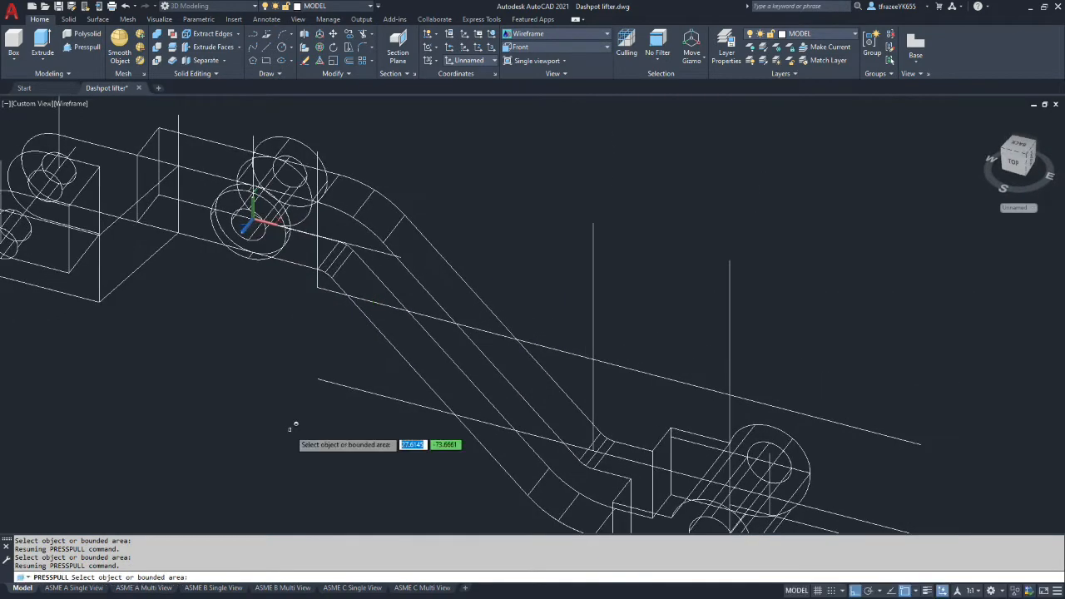
middle_click_drag(297, 392, 168, 399, "shift")
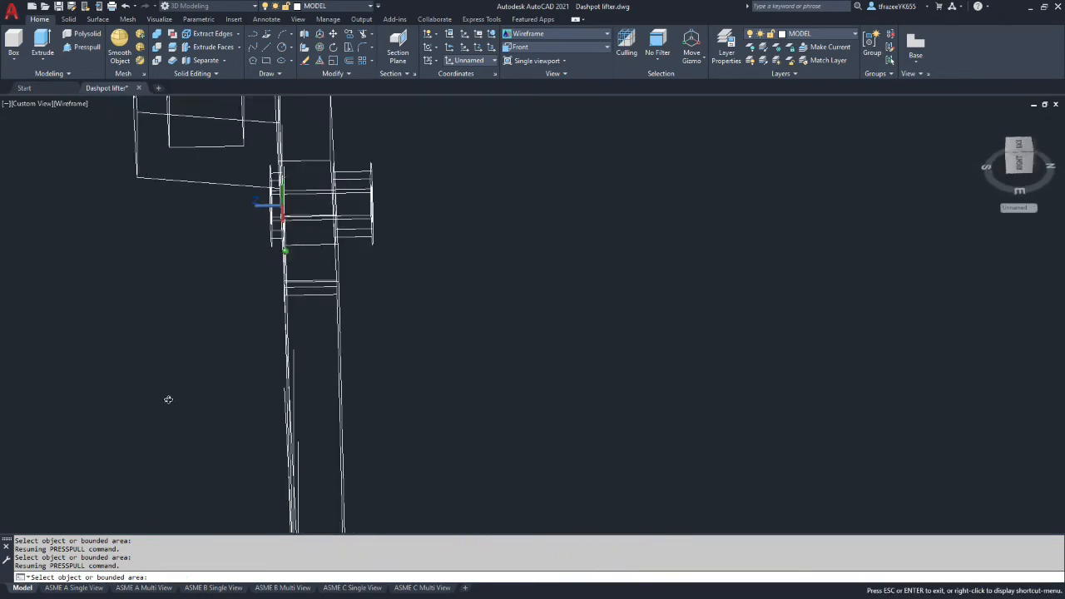
middle_click_drag(168, 399, 292, 388, "shift")
scroll(297, 380, "down", 5)
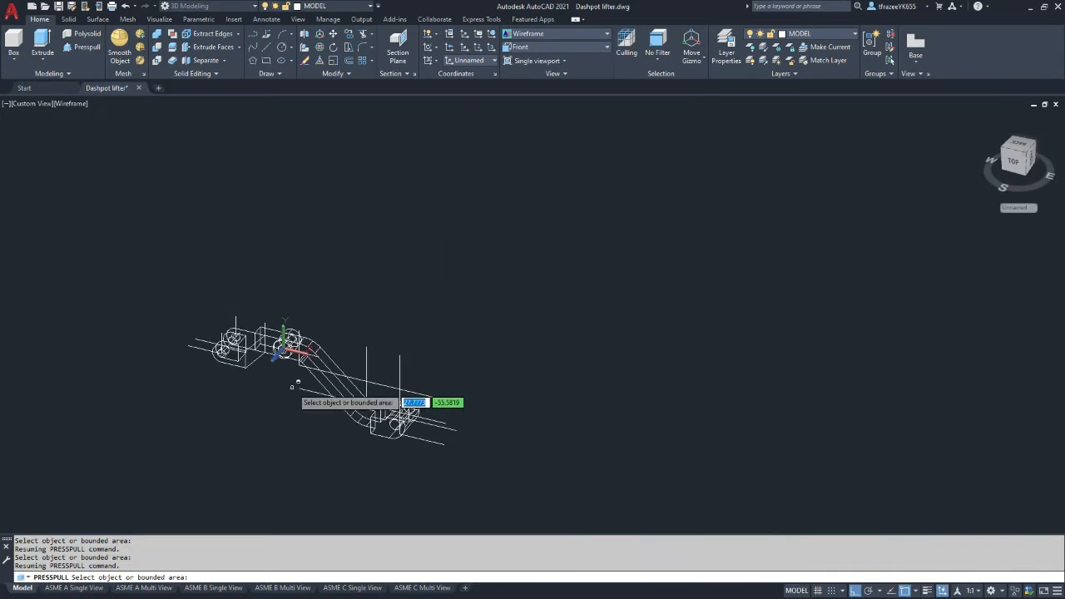
scroll(356, 404, "up", 3)
scroll(250, 401, "up", 2)
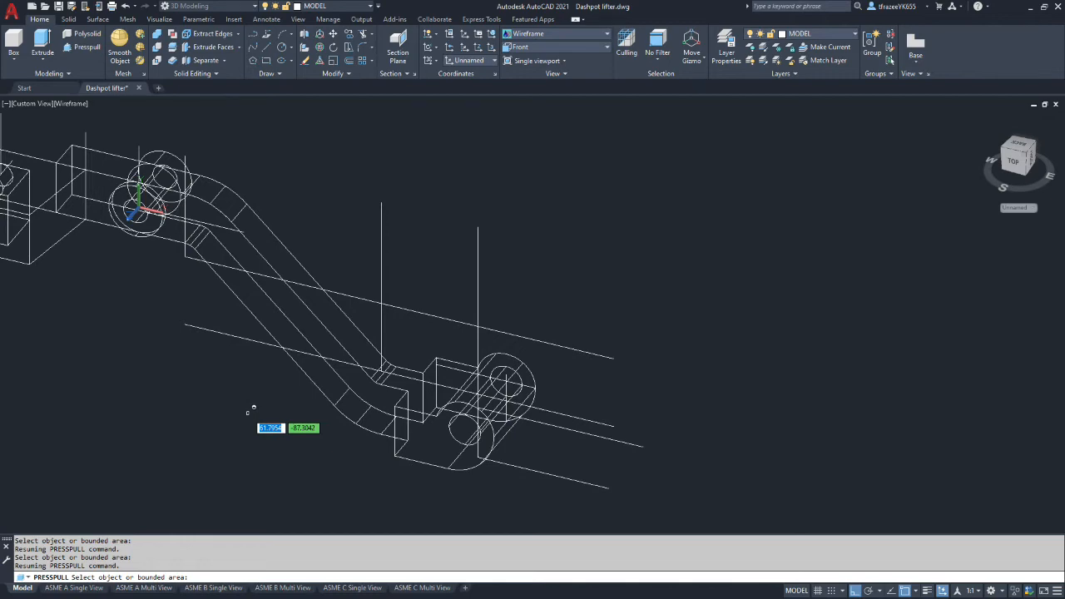
Step: Draw a 7 radius circle at the arm's upper bend, centred where the vertical construction line crosses the arm's horizontal centre line
middle_click_drag(280, 380, 307, 340, "shift")
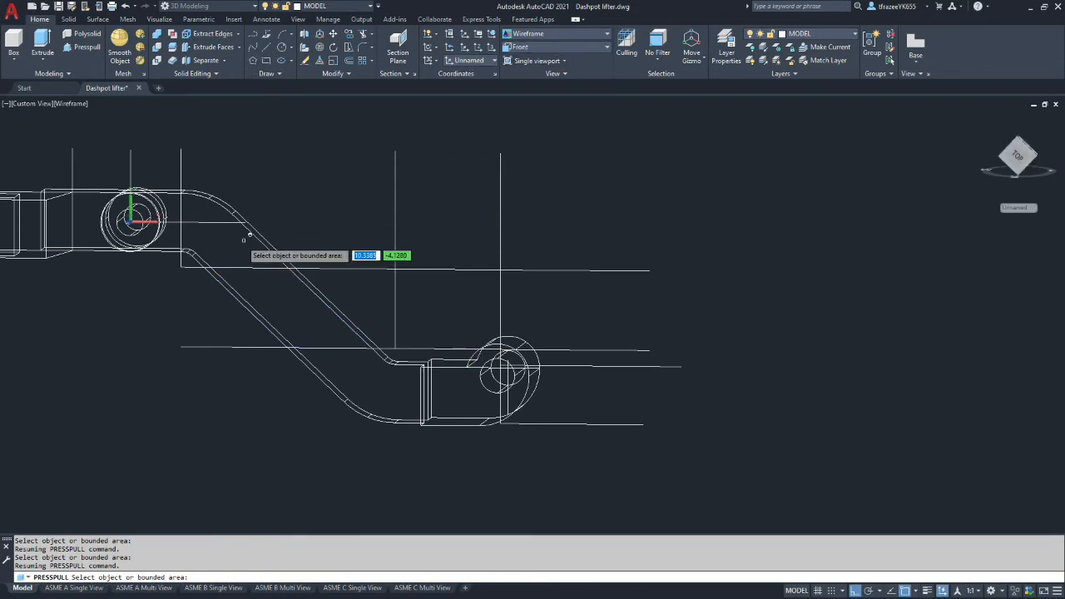
middle_click_drag(266, 119, 109, 233, "shift")
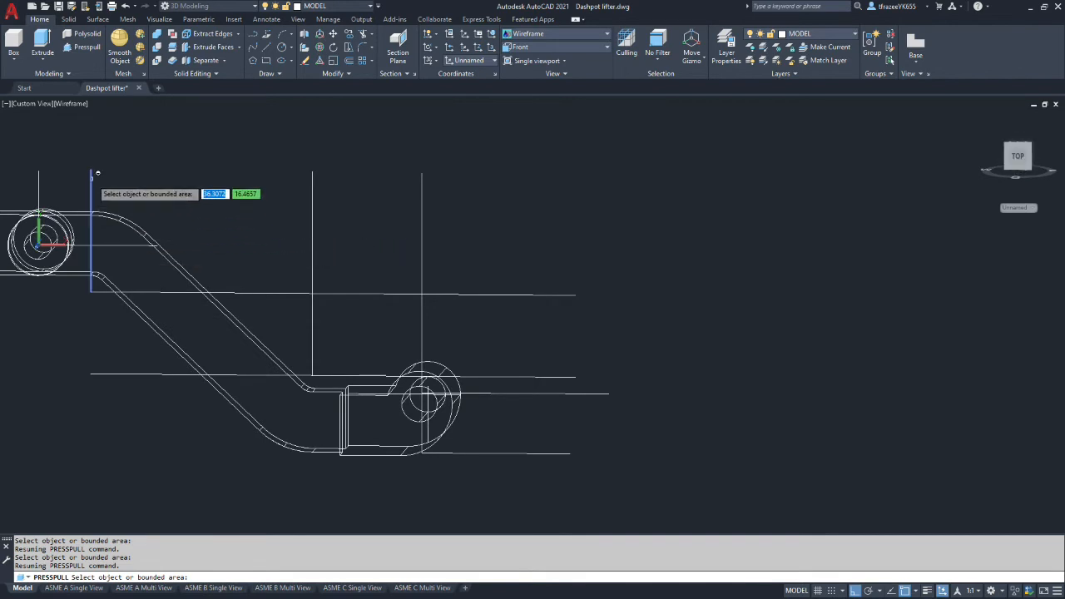
mouse_move(99, 232)
middle_mouse_down("shift")
mouse_move(124, 209)
mouse_move(99, 239)
middle_mouse_up("shift")
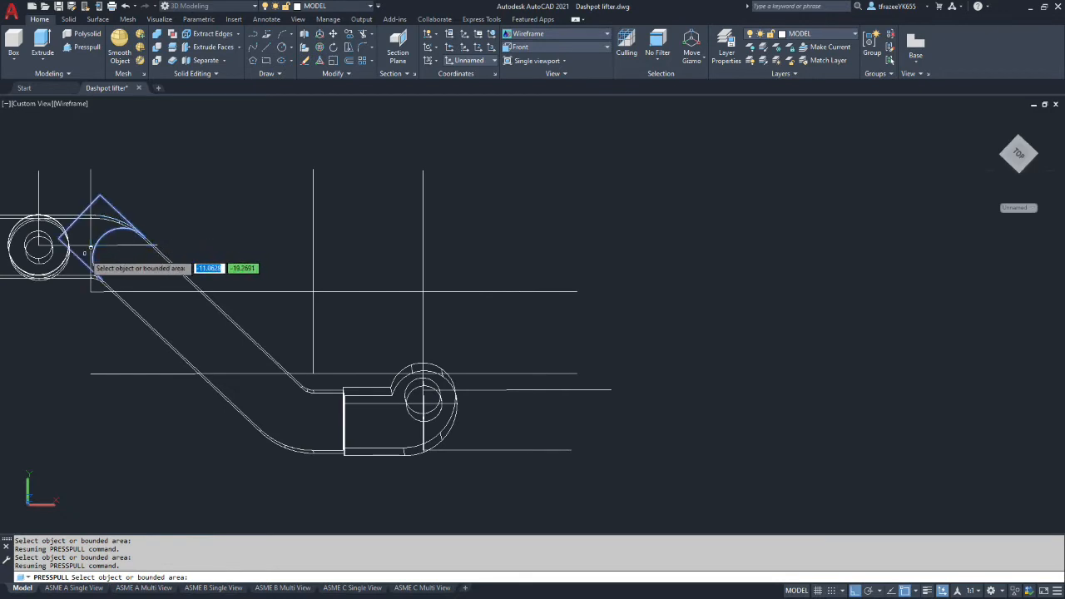
scroll(87, 251, "down", 4)
scroll(86, 250, "up", 8)
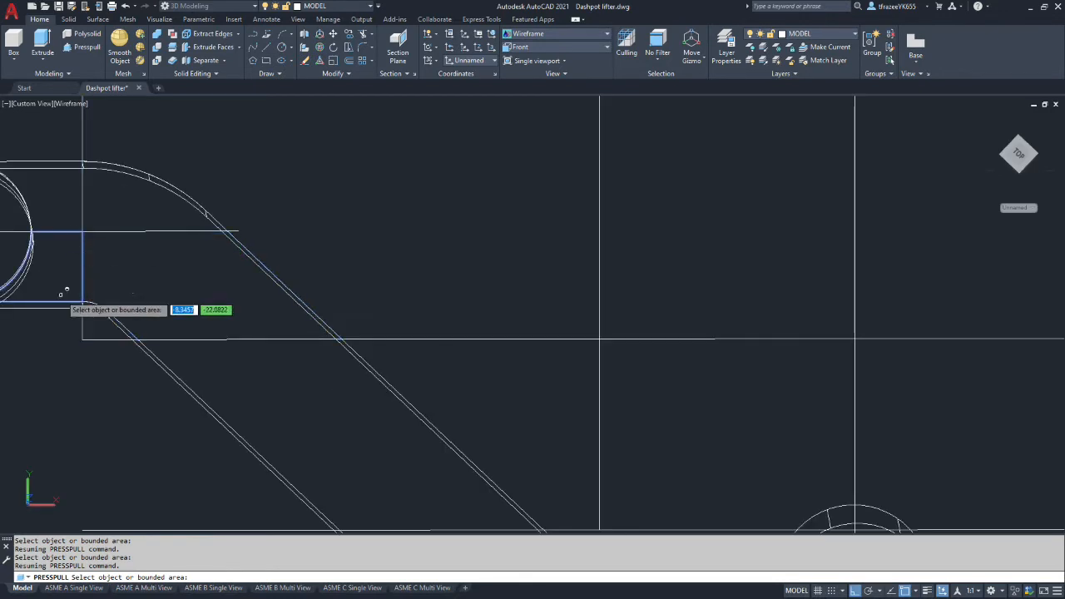
mouse_move(52, 368)
middle_mouse_down("shift")
mouse_move(41, 371)
mouse_move(52, 373)
middle_mouse_up("shift")
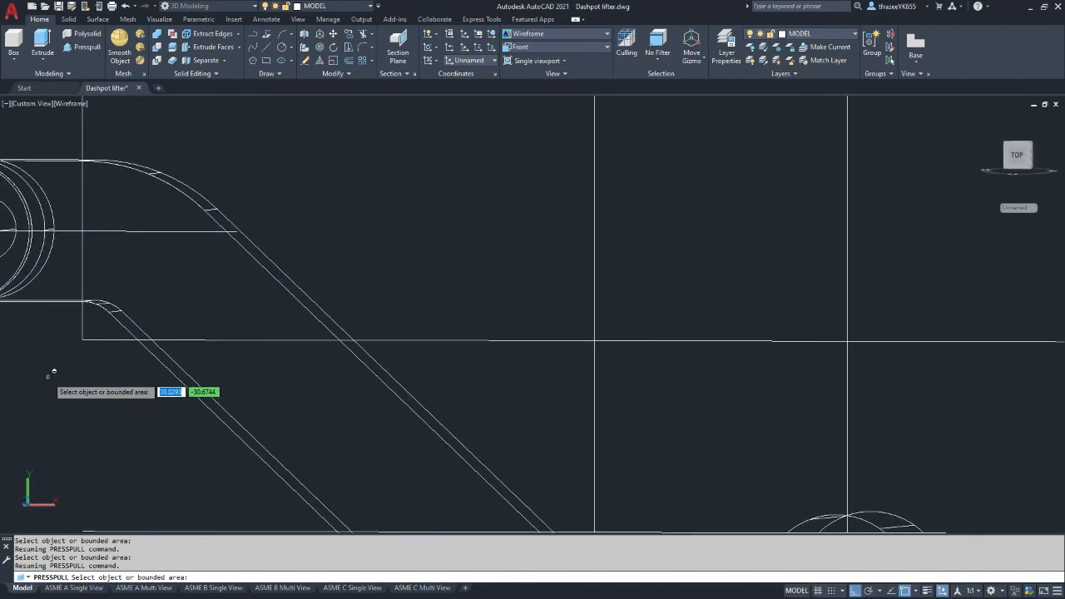
middle_click_drag(108, 240, 125, 270, "shift")
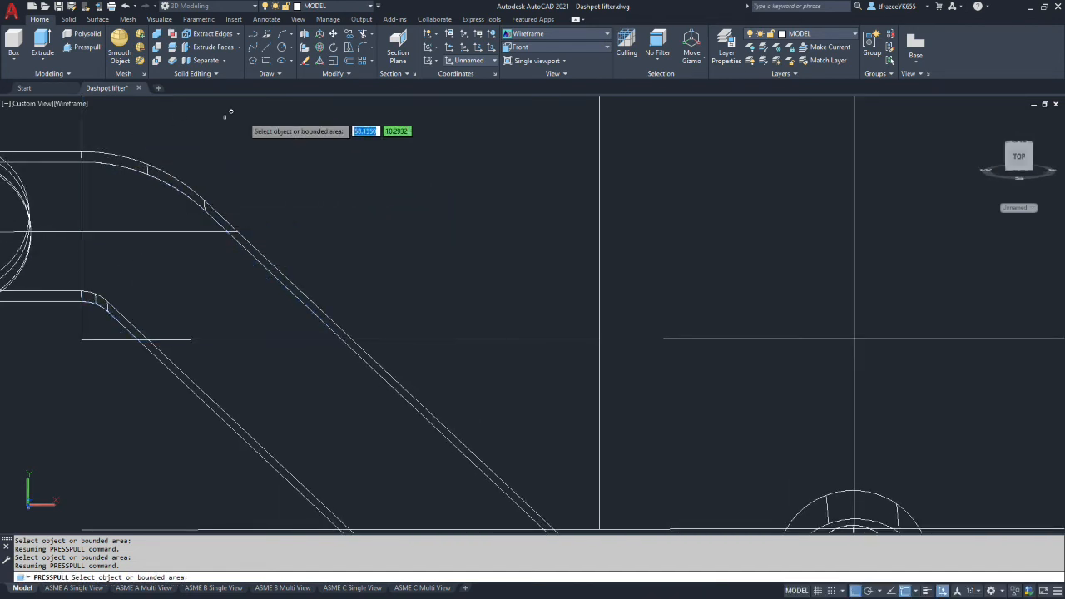
left_click(281, 47)
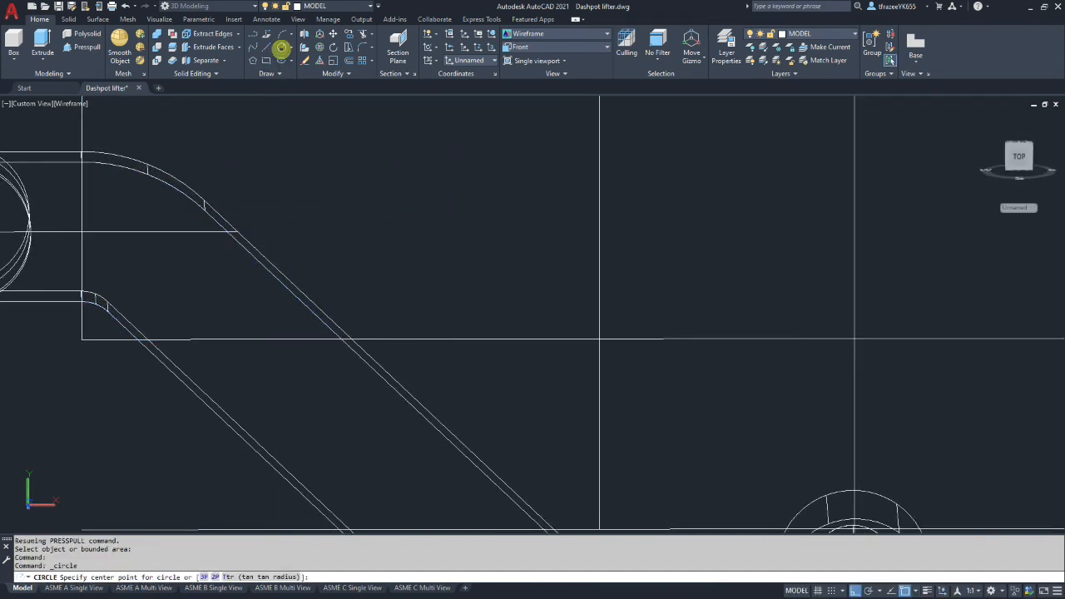
left_click(86, 226)
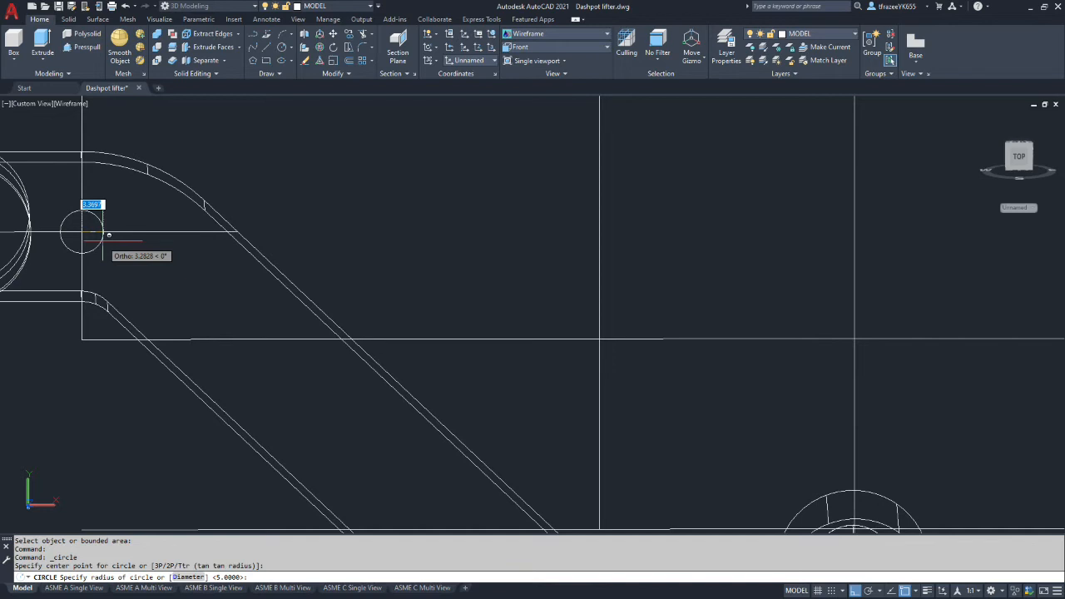
type("7")
key("Return")
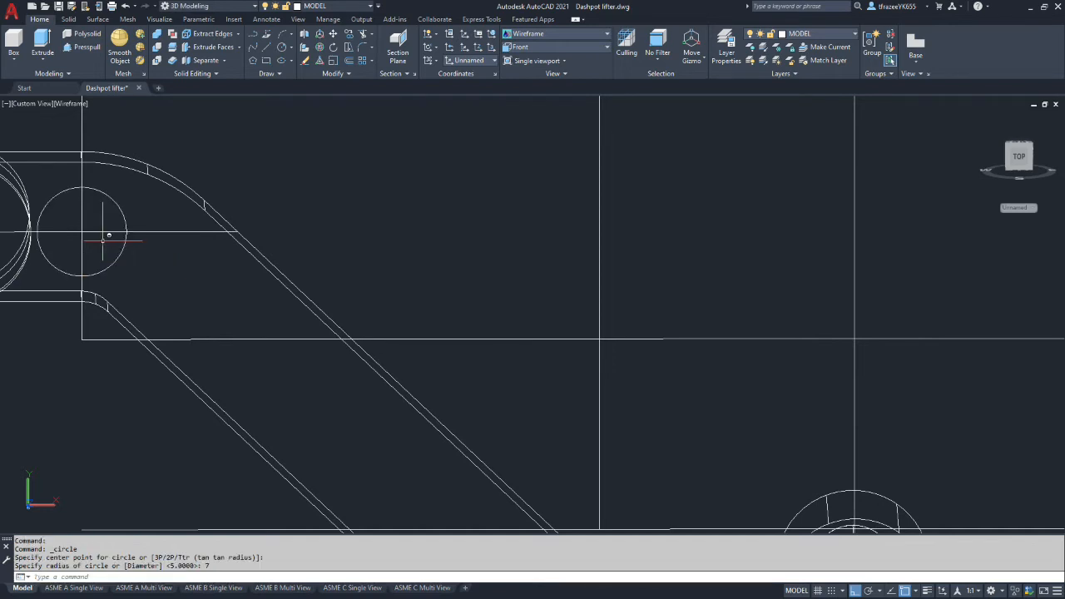
Step: Draw two horizontal helper lines from the upper and lower corners where the arm meets the lower end block, back past the lower bend
middle_click_drag(93, 249, 72, 243, "shift")
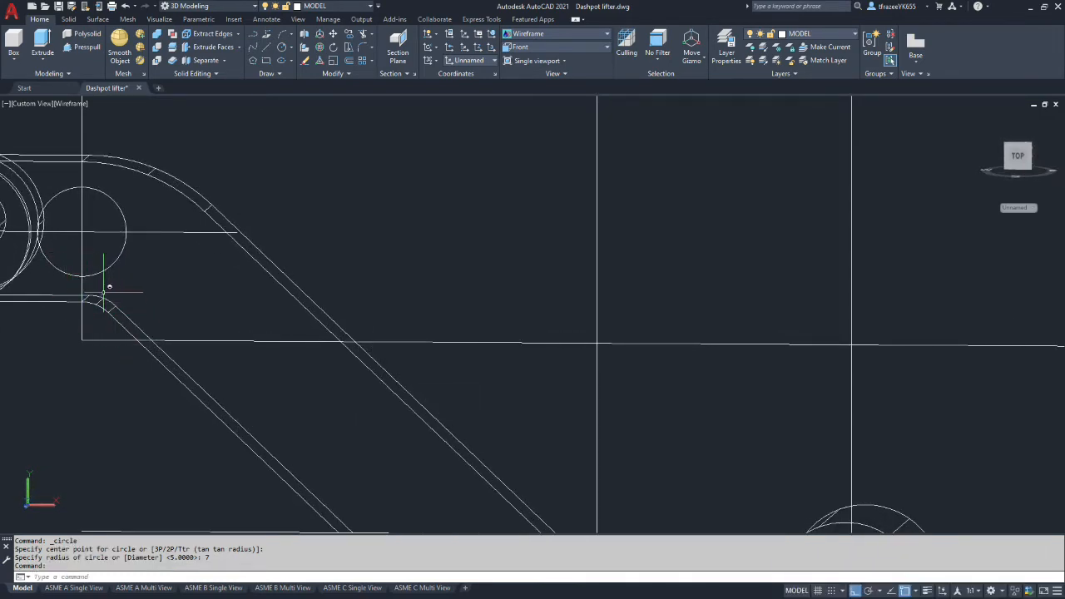
scroll(109, 287, "down", 4)
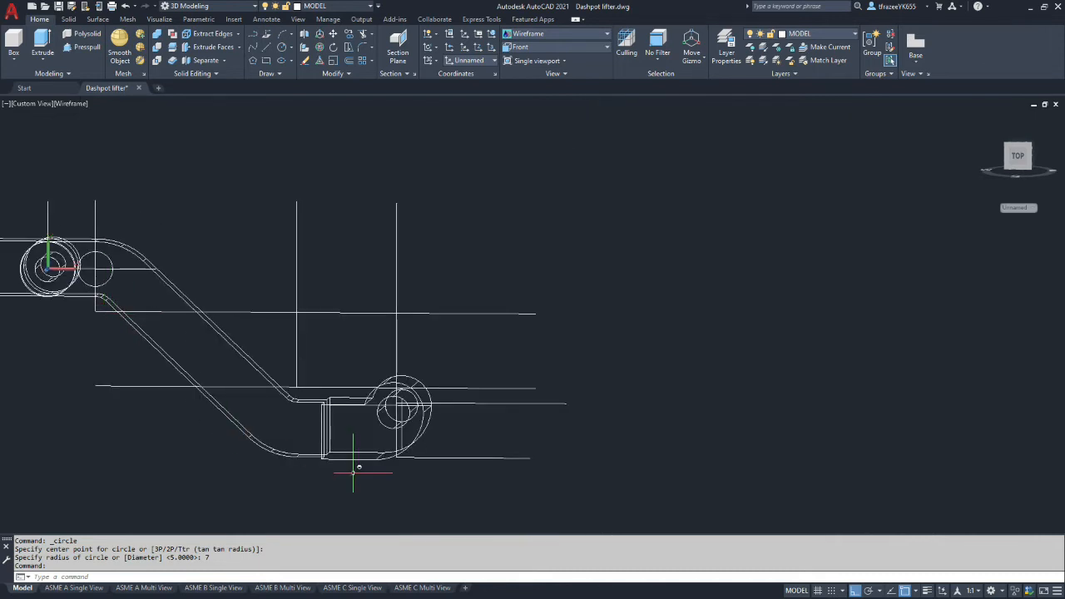
scroll(353, 470, "up", 5)
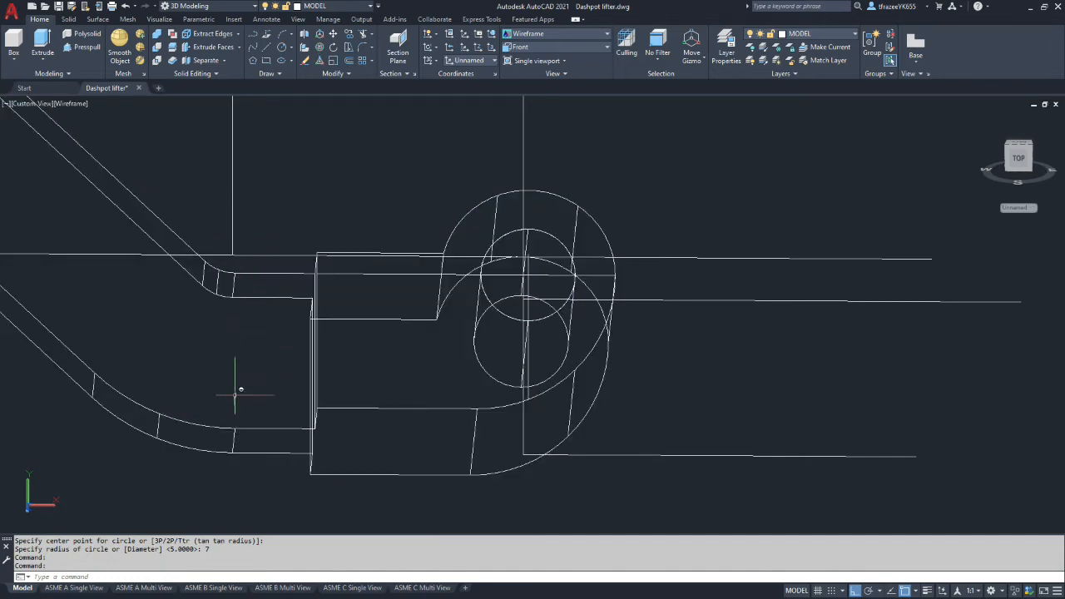
middle_click_drag(224, 386, 201, 364, "shift")
mouse_move(235, 369)
middle_mouse_down("shift")
mouse_move(158, 375)
mouse_move(154, 419)
mouse_move(235, 350)
mouse_move(227, 358)
middle_mouse_up("shift")
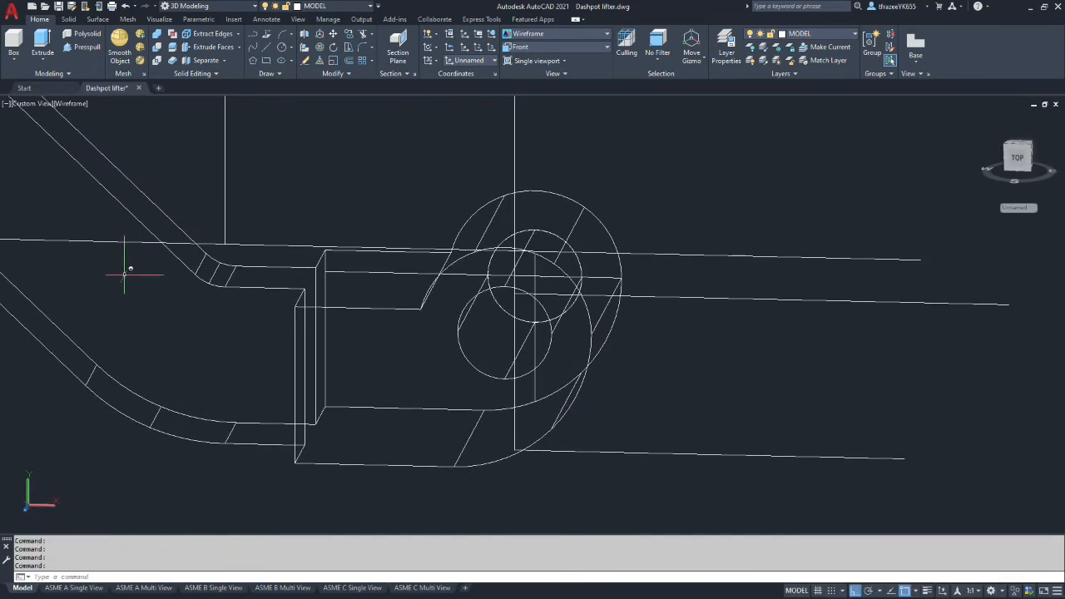
left_click(267, 49)
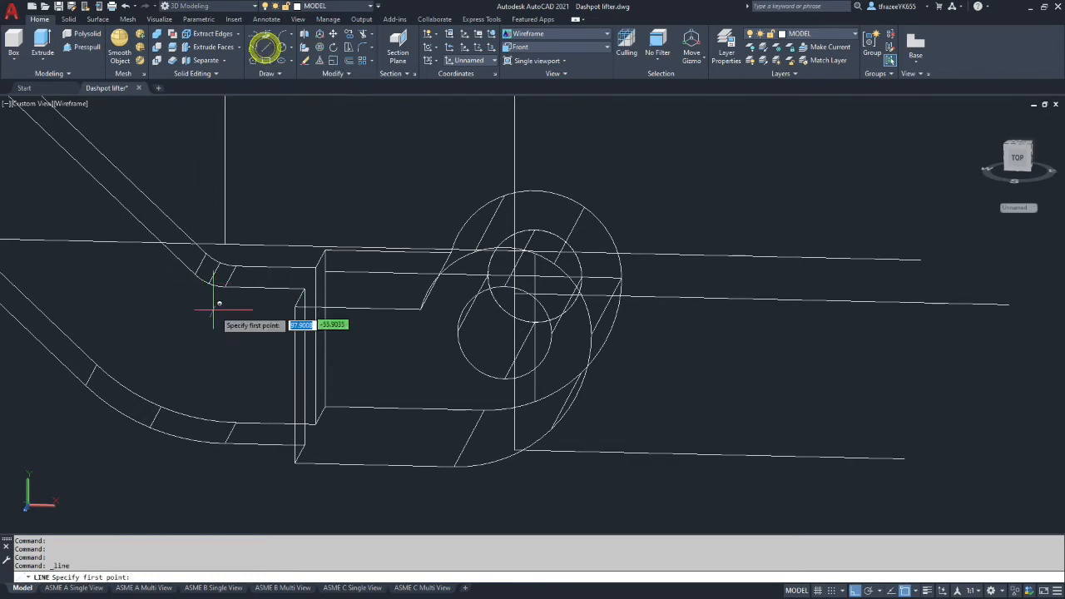
left_click(305, 290)
left_click(112, 290)
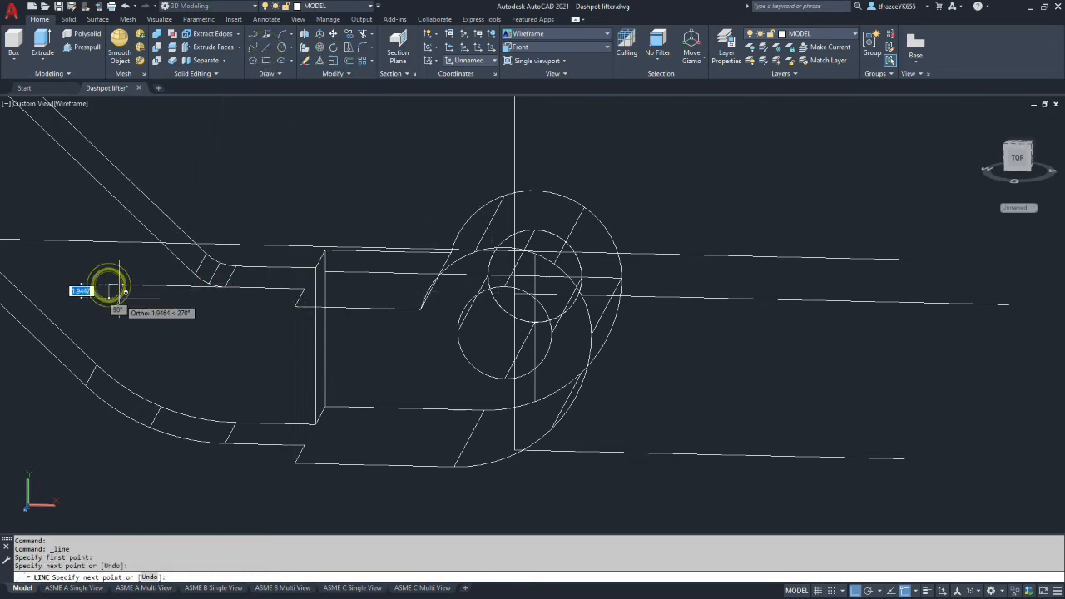
key("Escape")
left_click(270, 52)
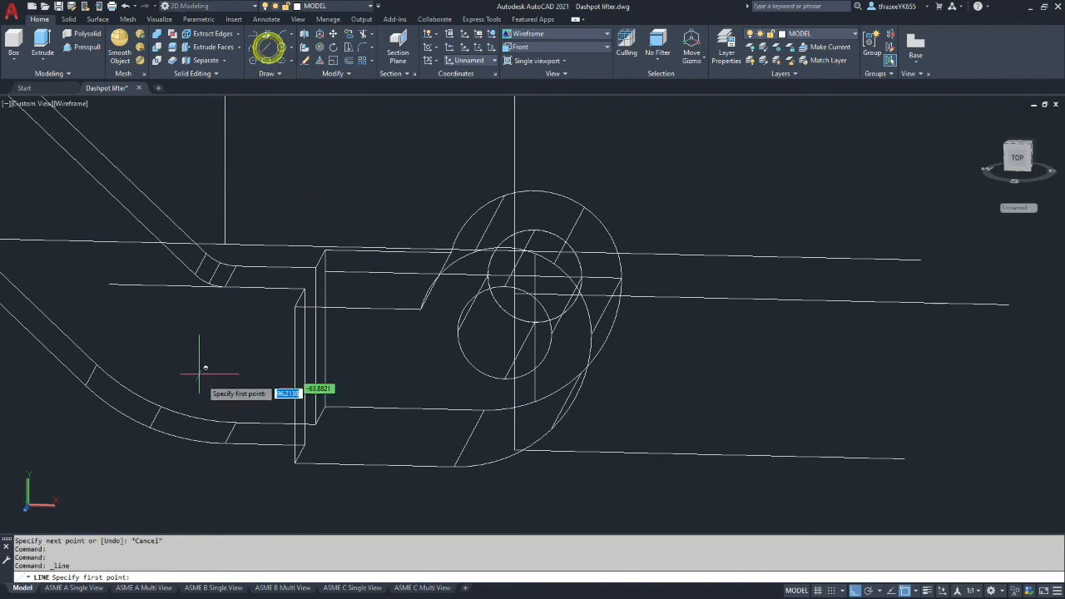
left_click(304, 446)
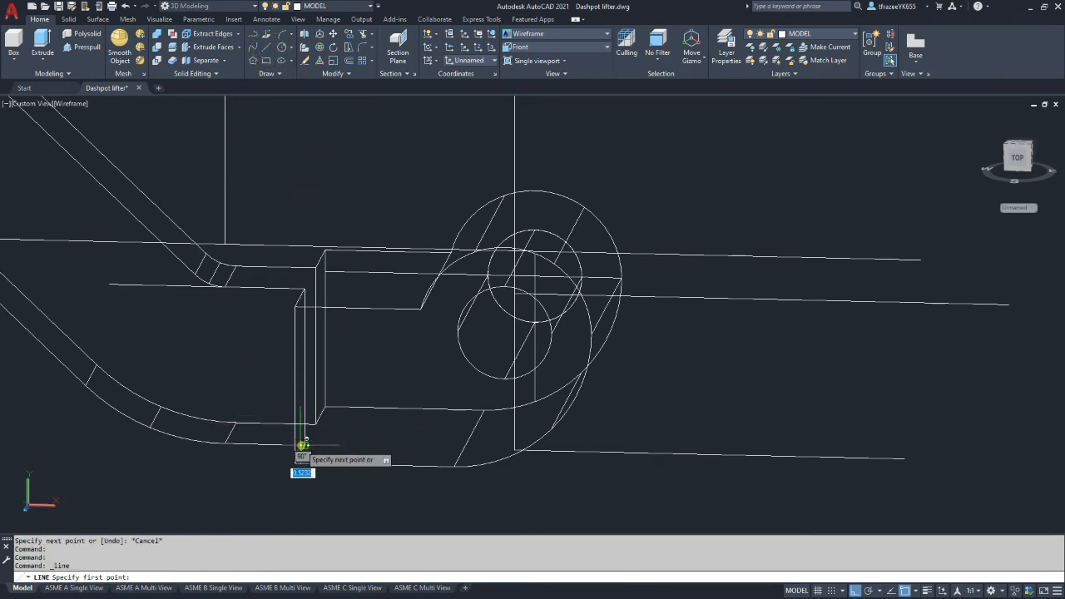
left_click(69, 447)
key("Escape")
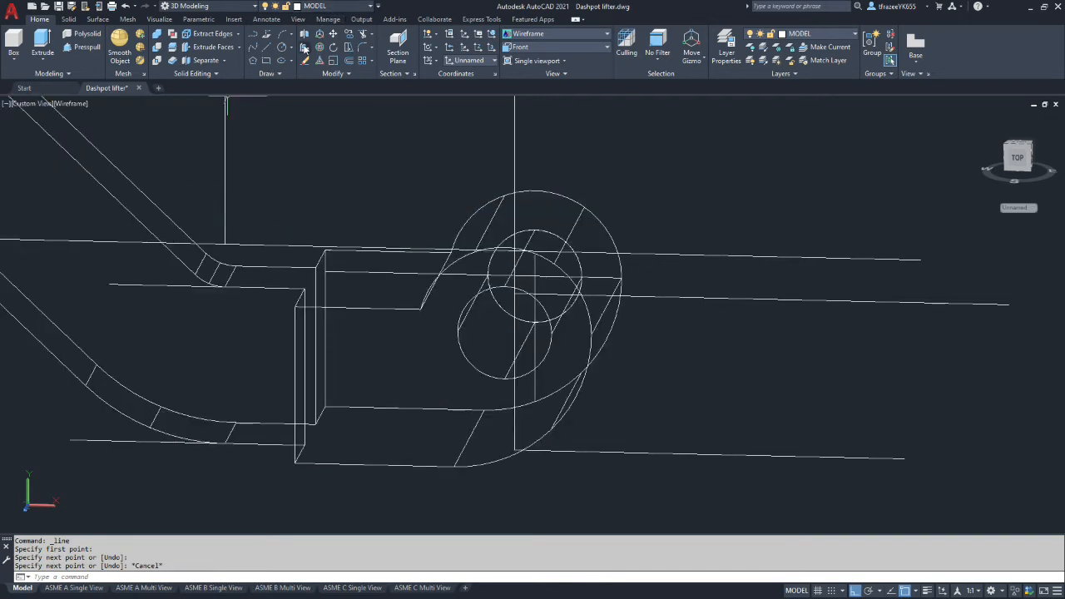
Step: Extend the vertical construction line at the lower bend through the upper helper line down to the lower one
left_click(367, 35)
left_click(372, 38)
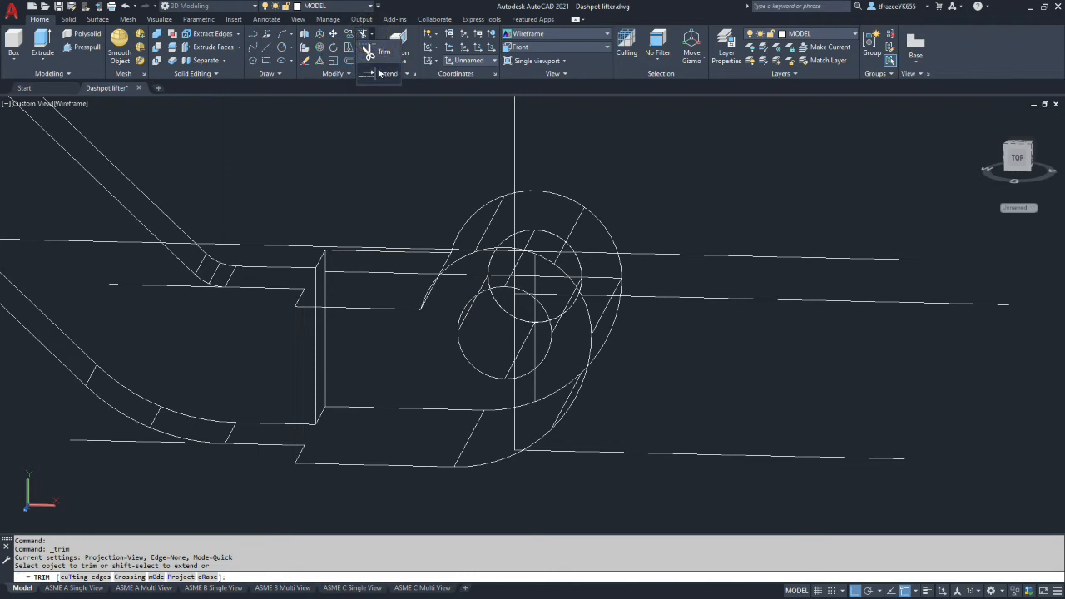
left_click(381, 69)
left_click(224, 233)
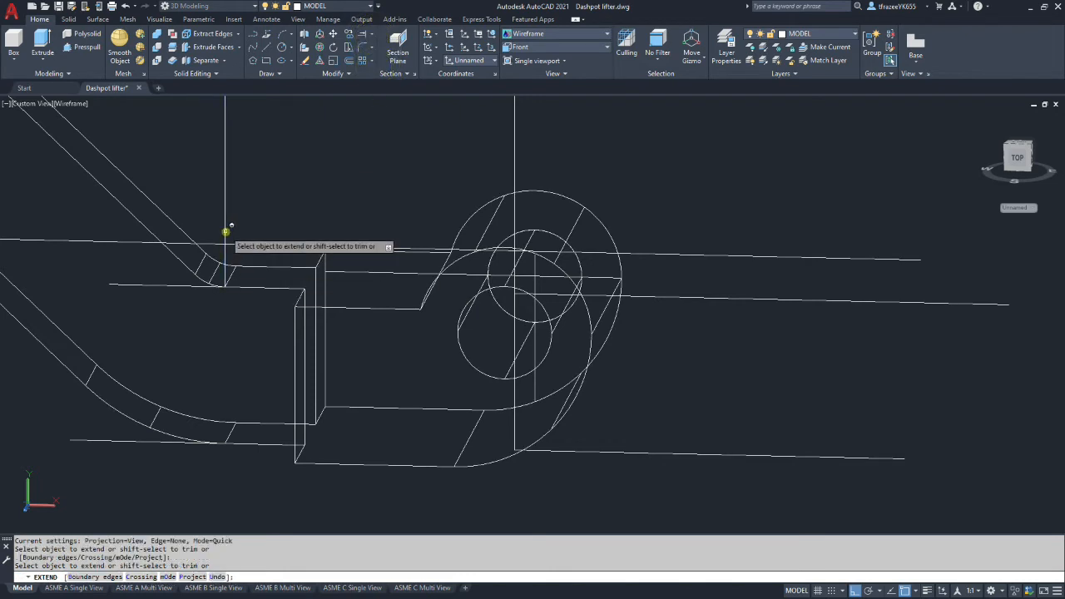
left_click(223, 281)
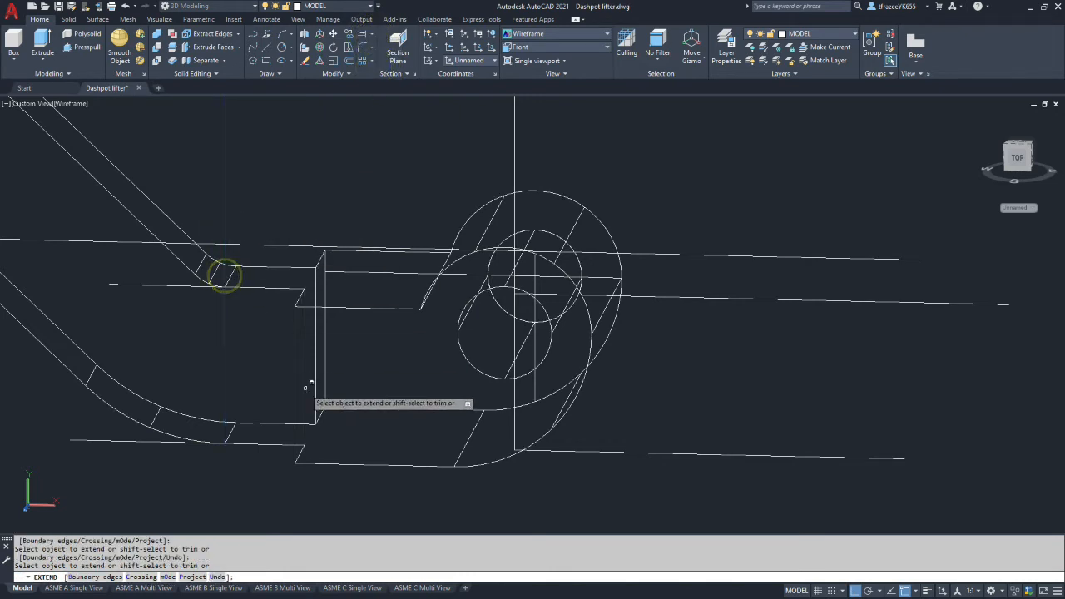
key("Escape")
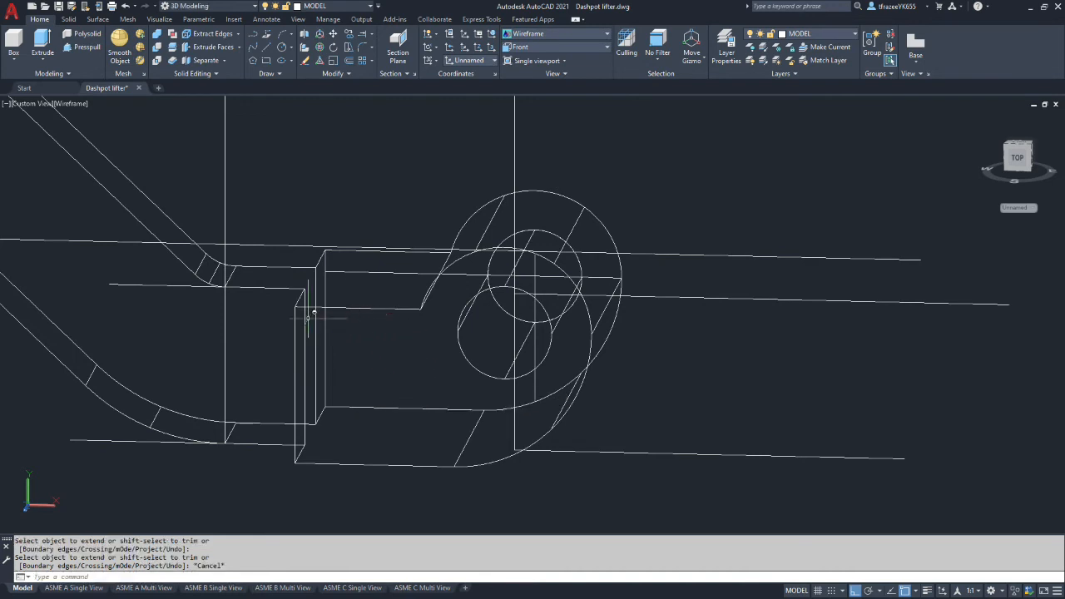
Step: Trim away the vertical line's piece between the long horizontal construction line and the arm's upper edge at the lower bend
left_click(370, 34)
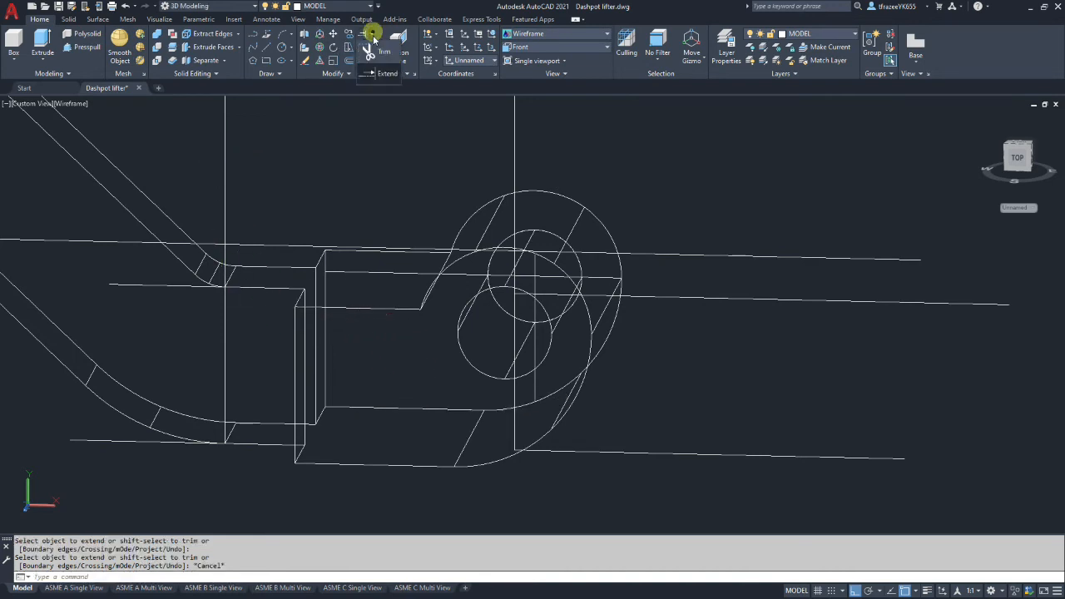
left_click(380, 42)
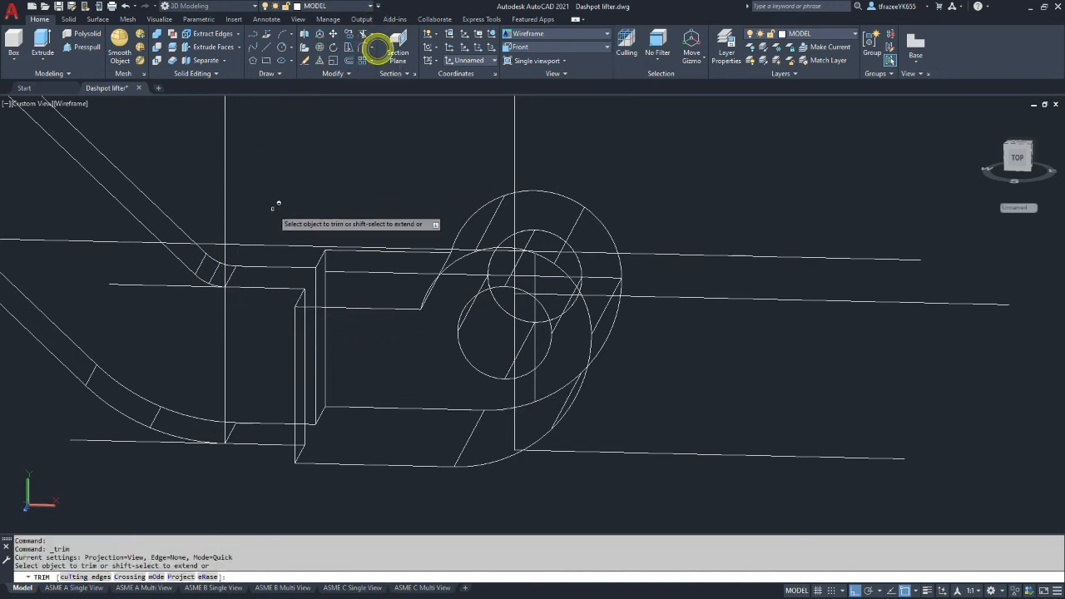
left_click(226, 258)
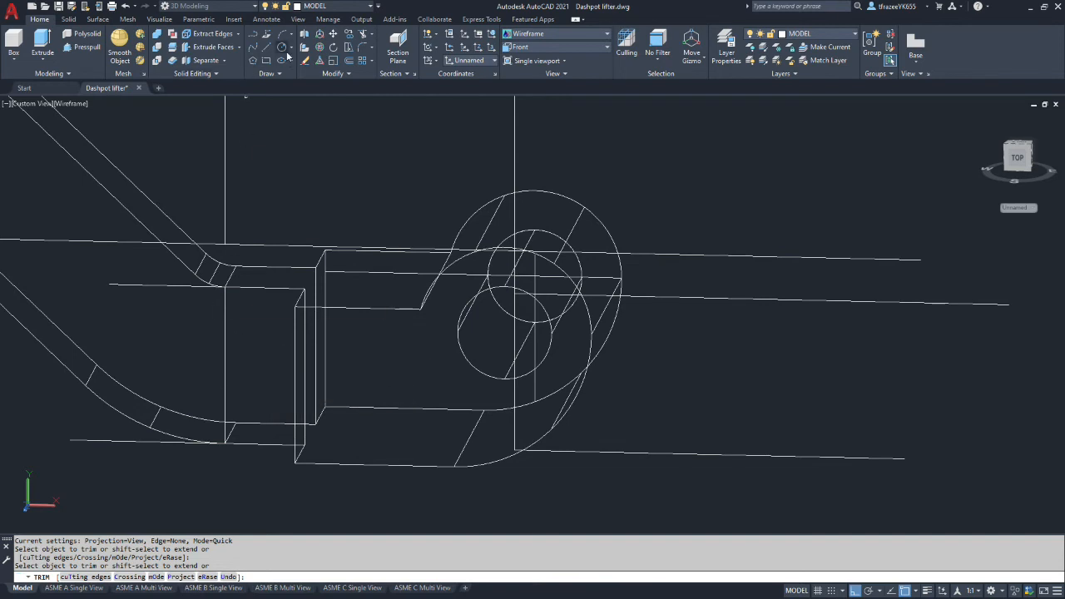
Step: Draw a 7 radius circle centred on the midpoint of the vertical line across the arm's lower bend
left_click(283, 48)
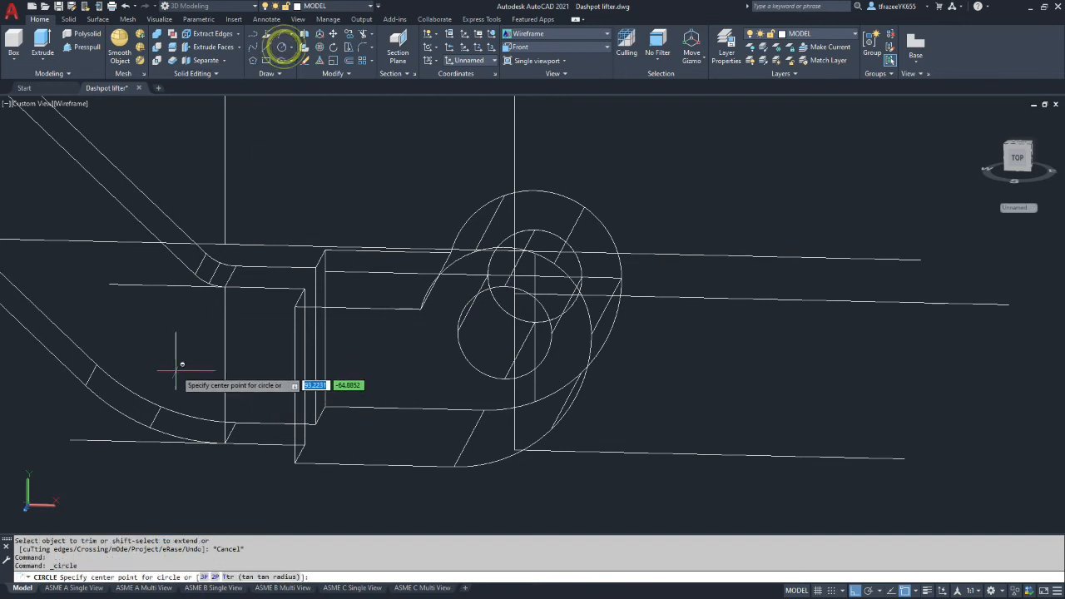
left_click(225, 364)
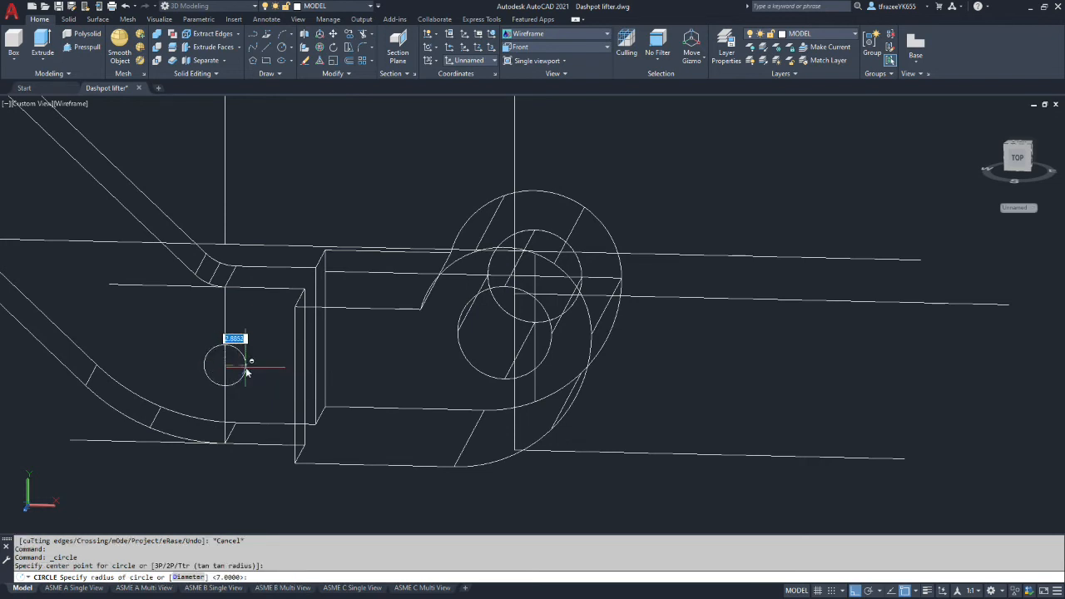
type("7")
key("Return")
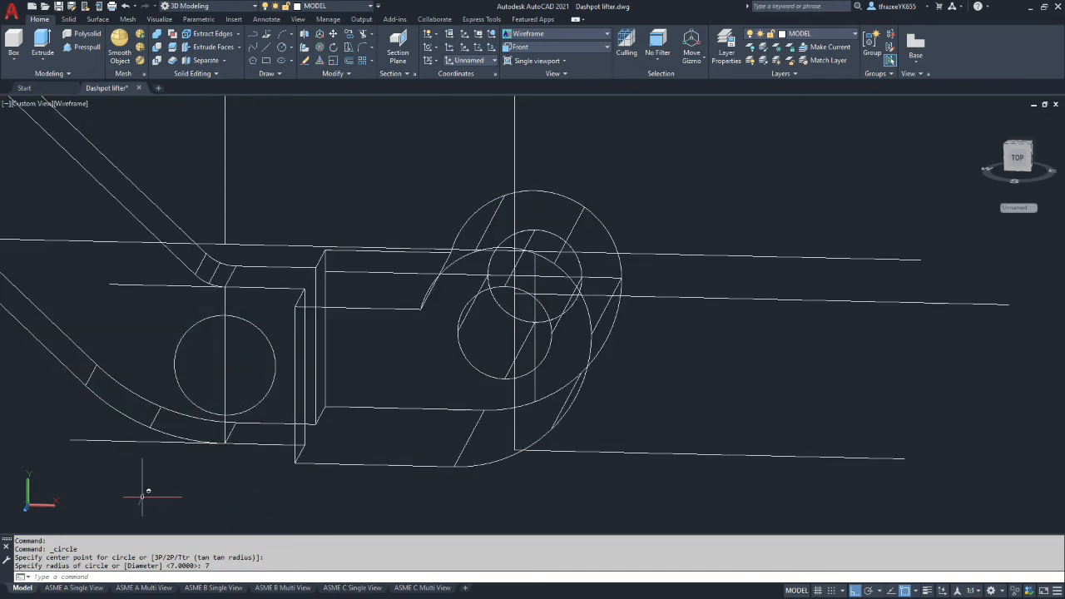
key("Escape")
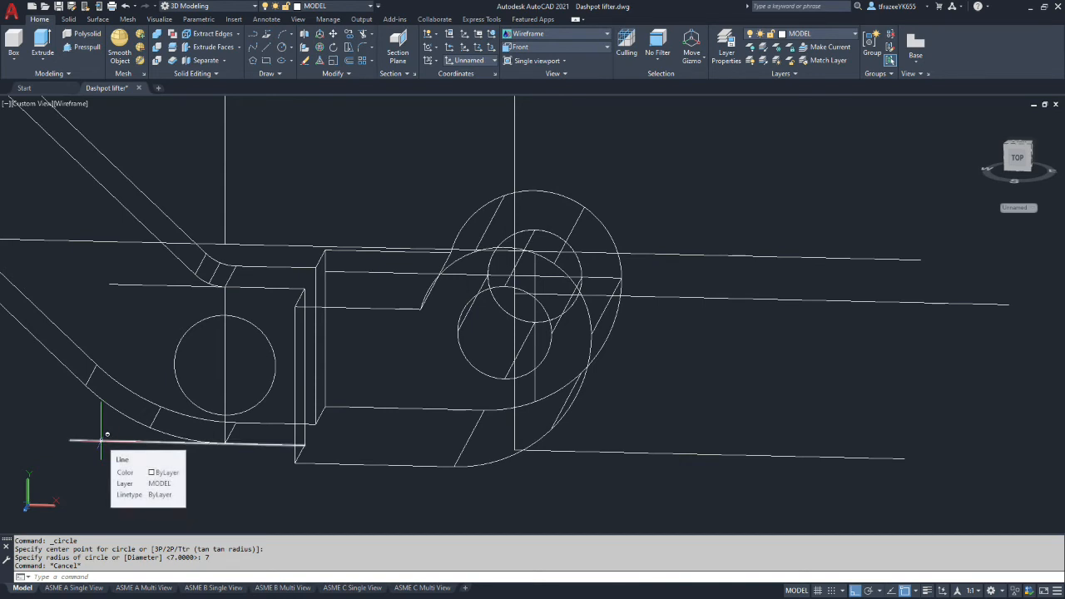
Step: Erase the two horizontal helper lines along the arm's lower and upper edges at the lower bend
left_click(101, 441)
key("Delete")
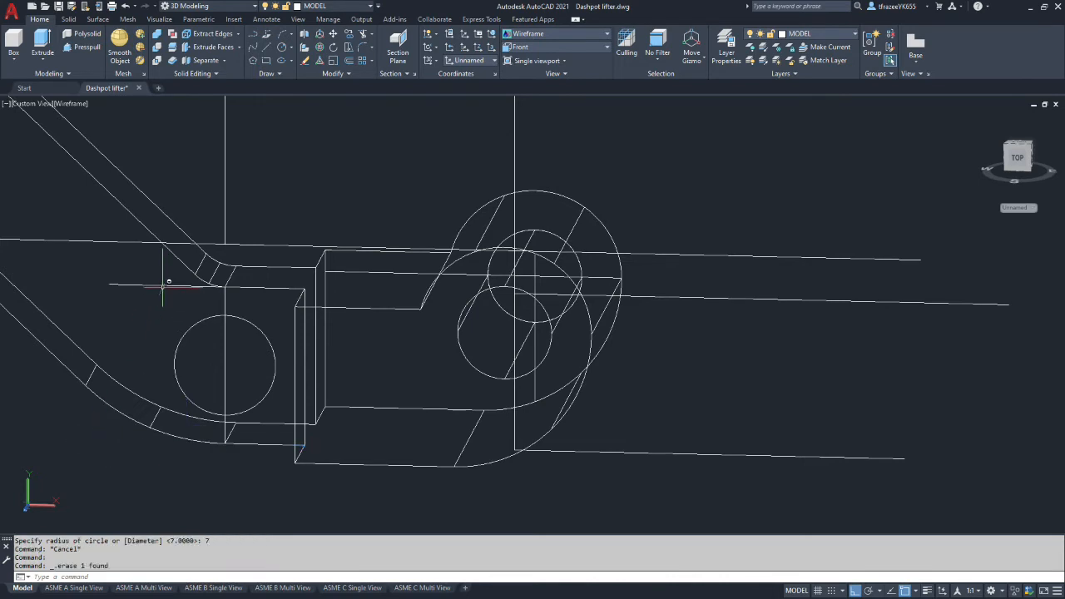
left_click(162, 285)
key("Delete")
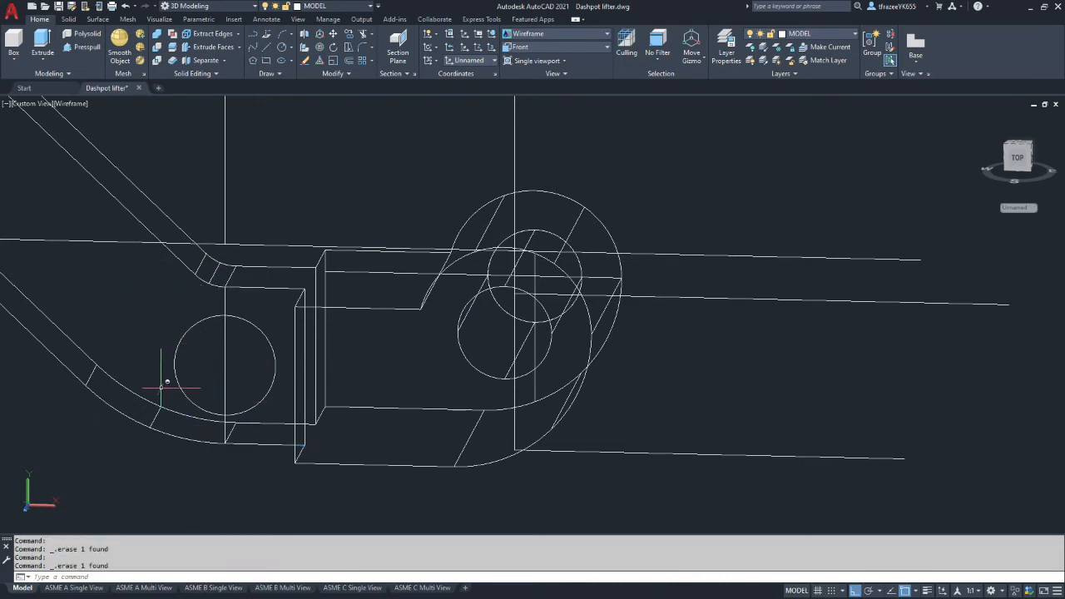
Step: Erase the vertical construction lines running through the circles at the arm's lower and upper bends
left_click(225, 308)
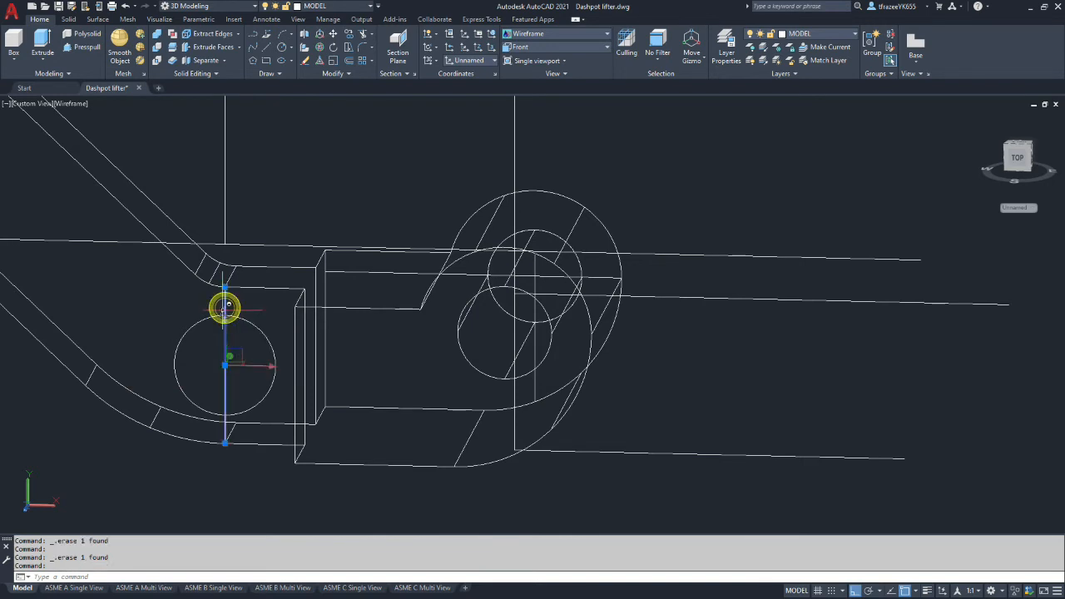
key("Delete")
scroll(166, 369, "down", 5)
scroll(29, 320, "up", 3)
scroll(29, 317, "up", 4)
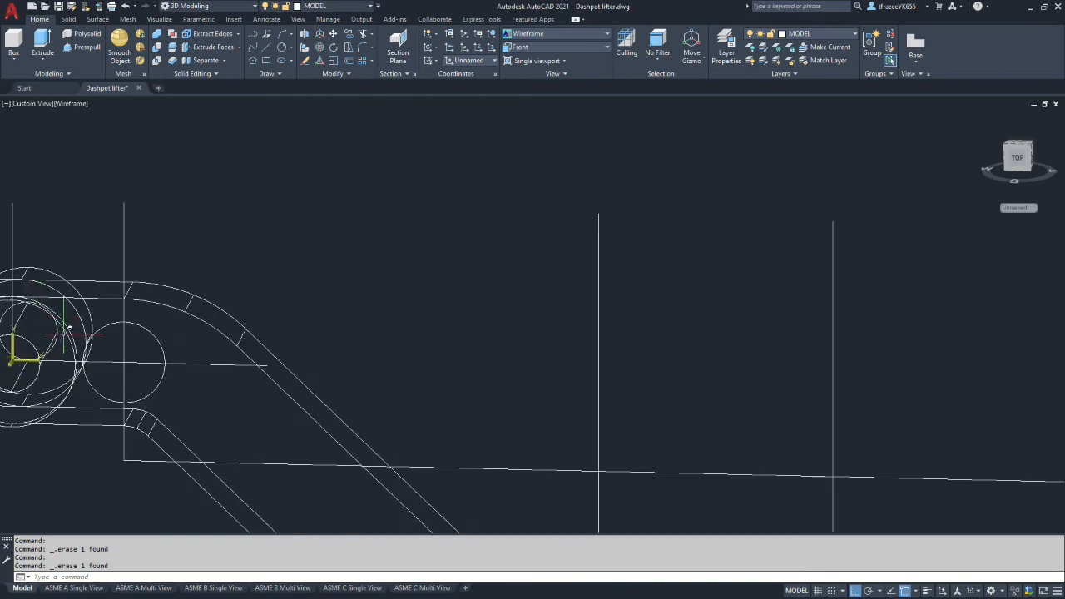
left_click(125, 309)
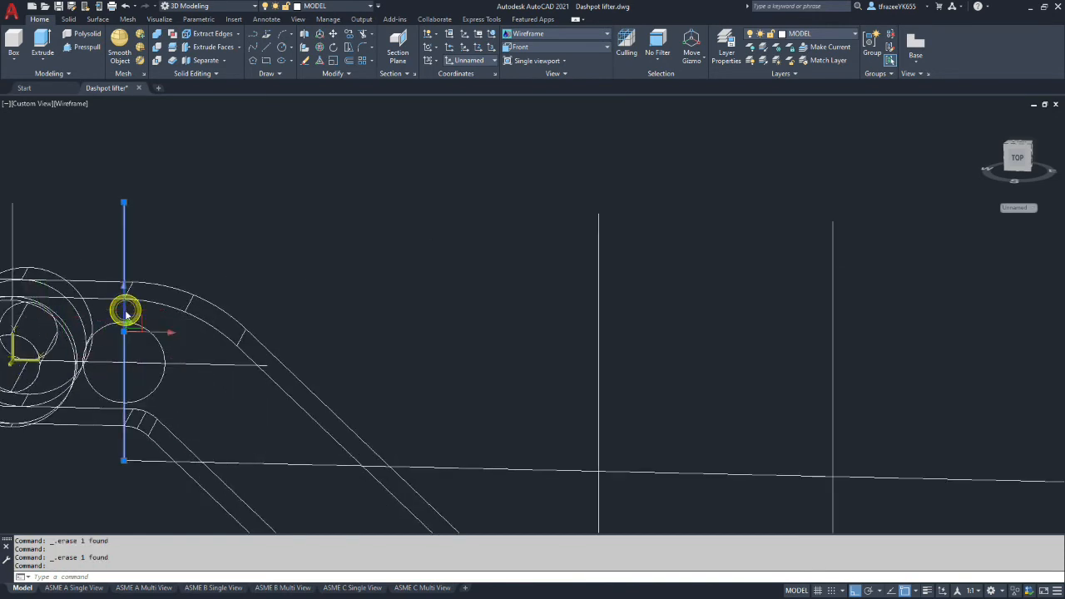
key("Delete")
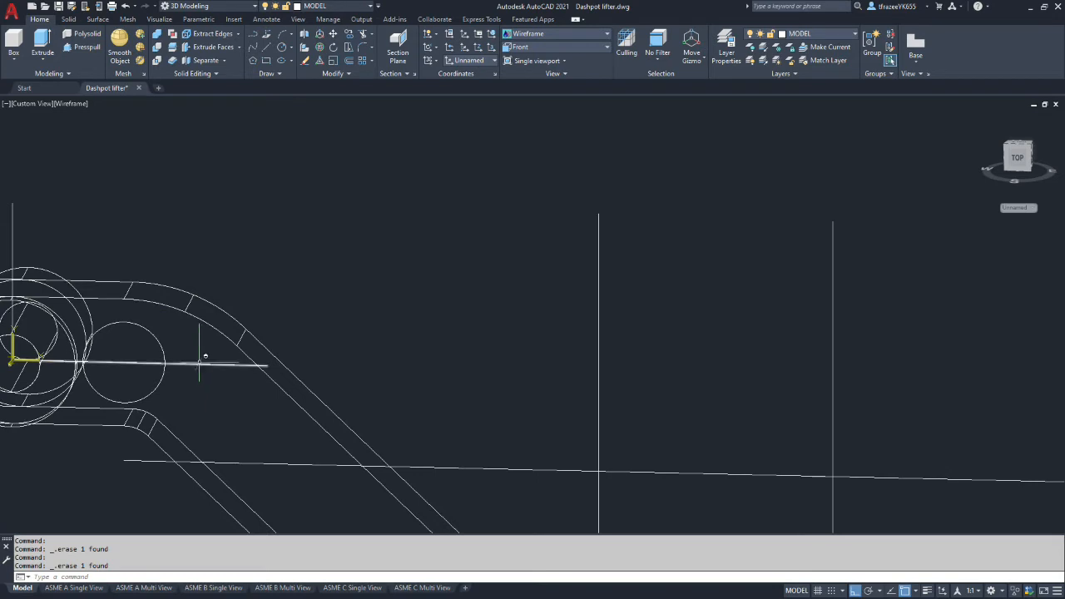
Step: Erase the horizontal centre line running through the circle at the arm's upper bend
left_click(200, 364)
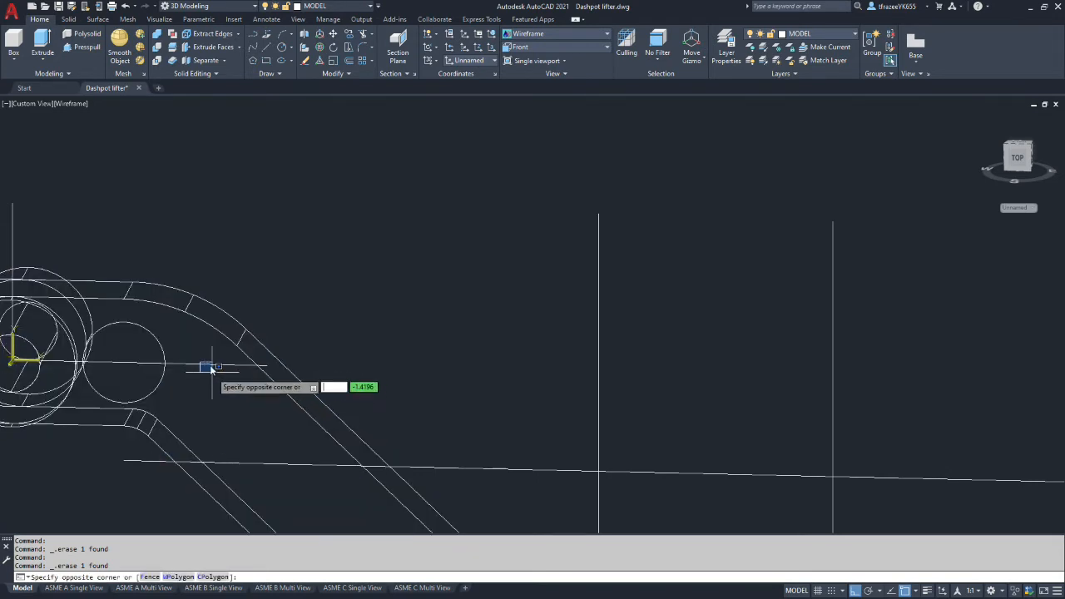
key("Escape")
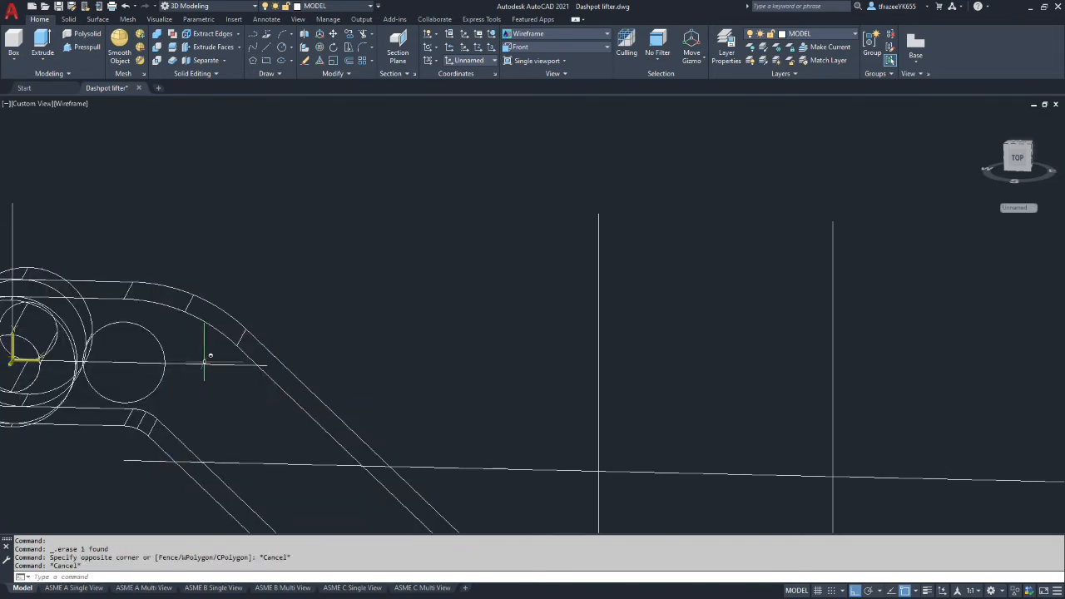
left_click(204, 364)
key("Delete")
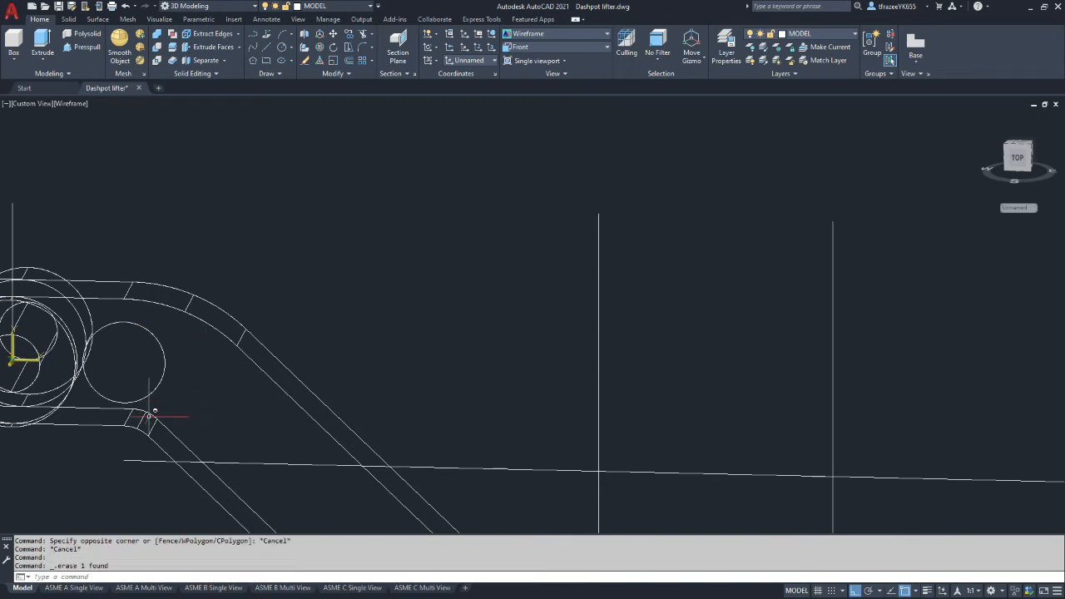
Step: Draw a three-point arc tracing the front edge of the arm's small inner curve at the upper bend
middle_click_drag(113, 427, 289, 326, "shift")
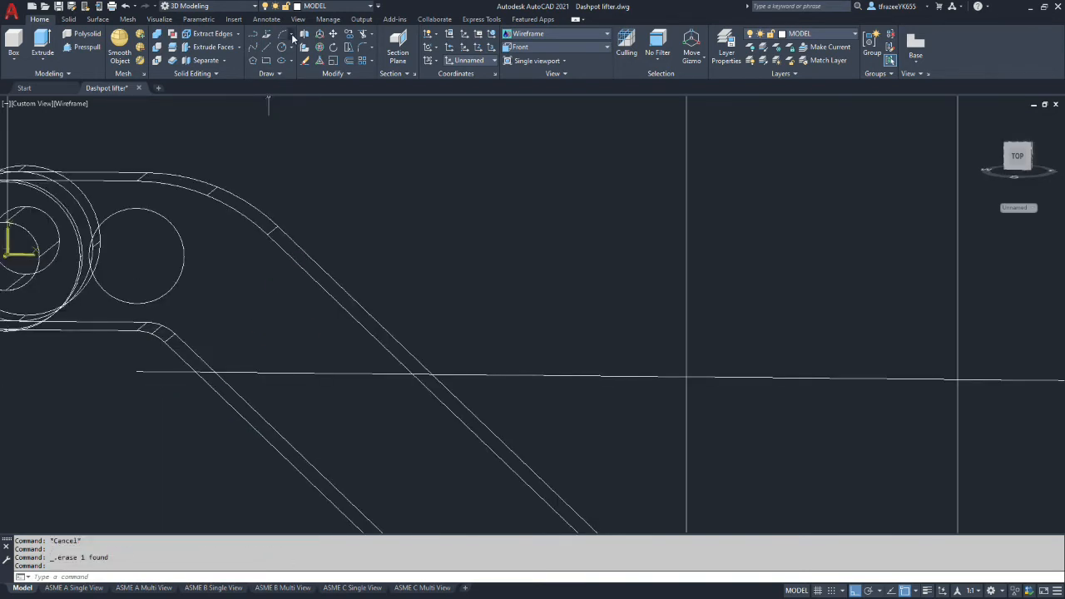
left_click(292, 37)
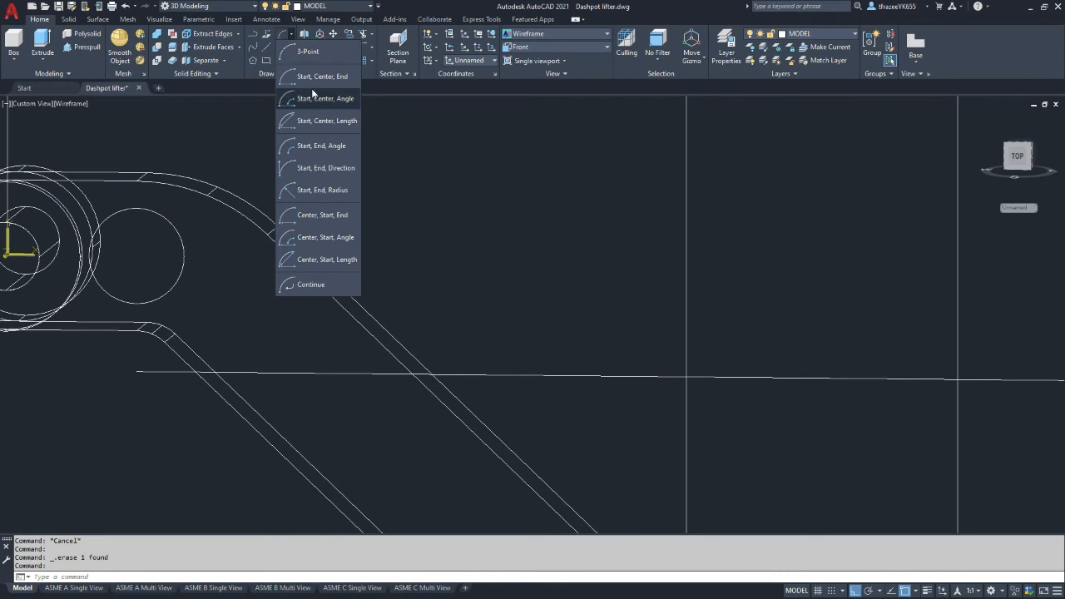
left_click(304, 74)
left_click(138, 332)
left_click(151, 334)
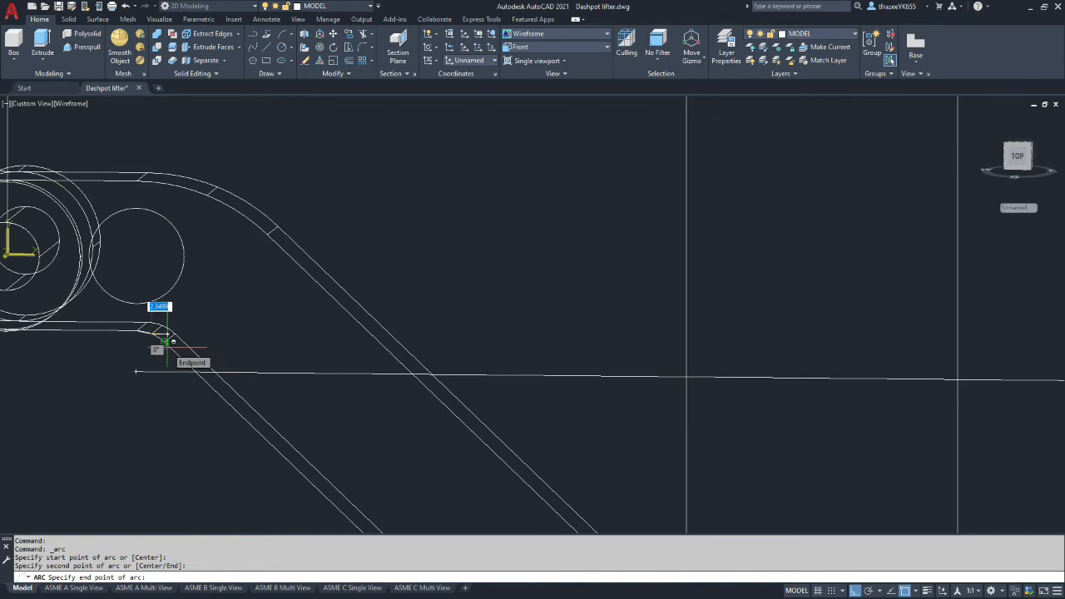
left_click(167, 342)
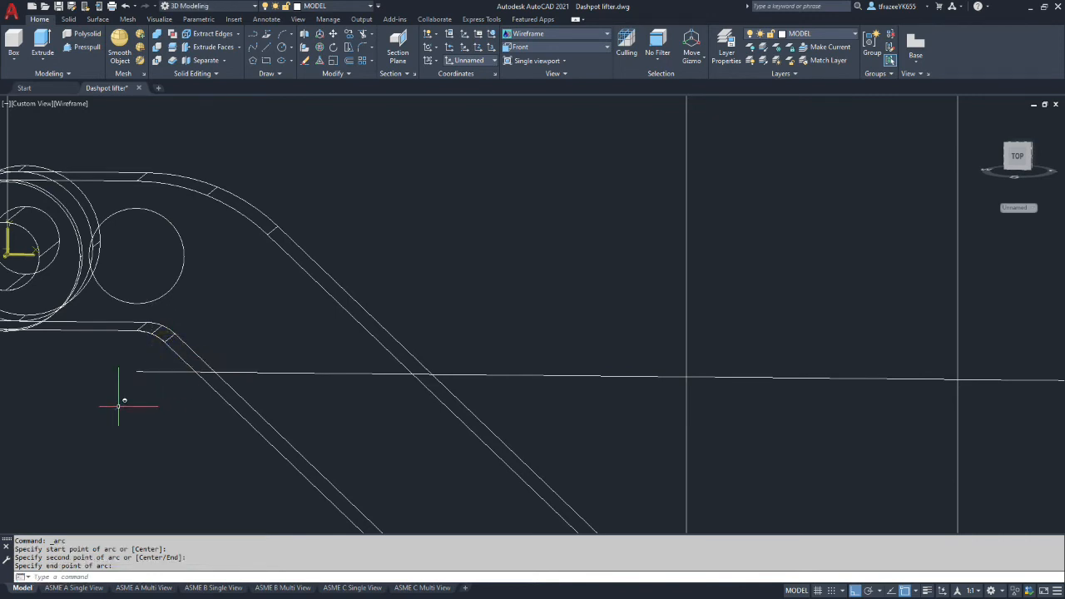
Step: With object snap off, offset the small inner arc at the upper bend by 4 toward the circle
left_click(348, 63)
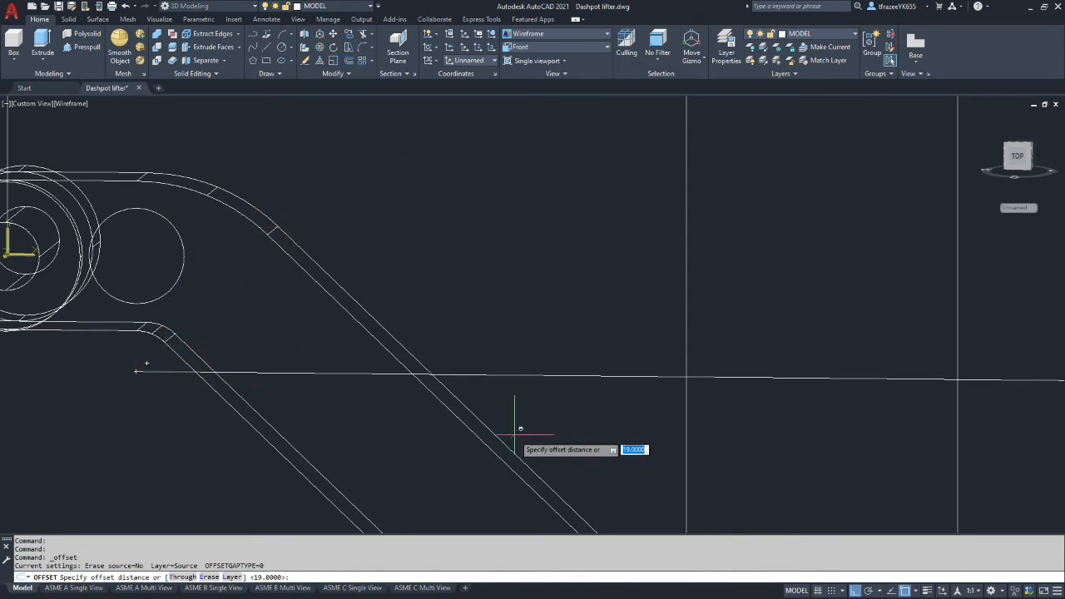
left_click(905, 590)
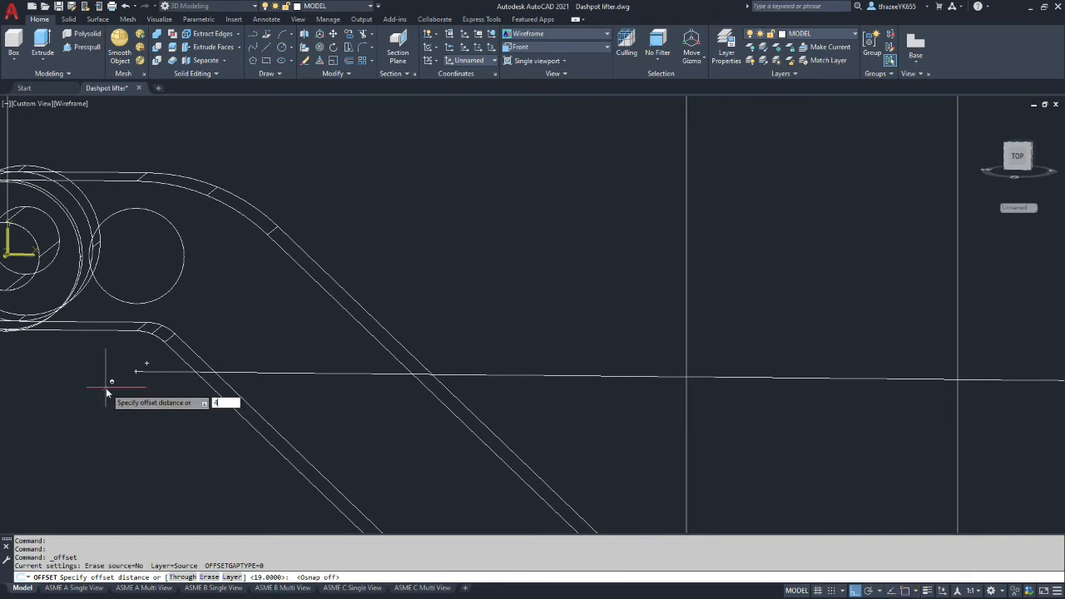
key("Return")
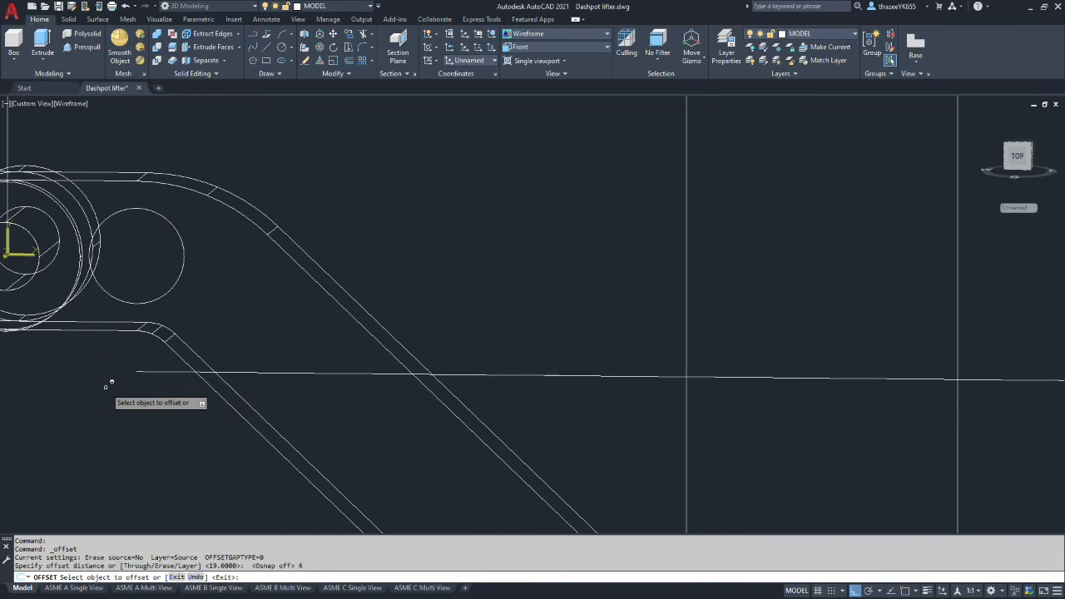
left_click(162, 337)
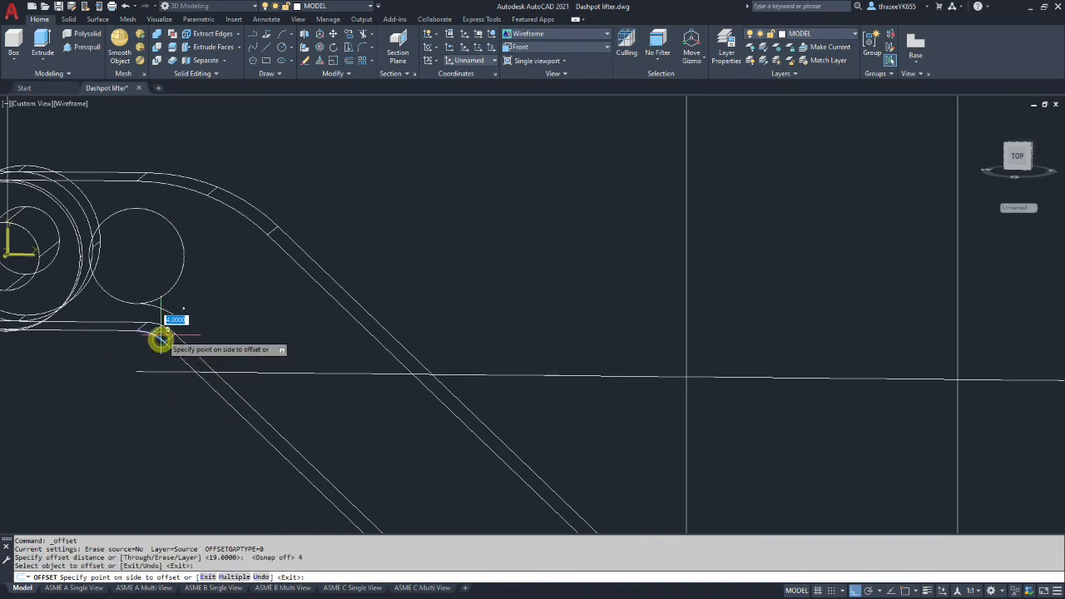
left_click(218, 315)
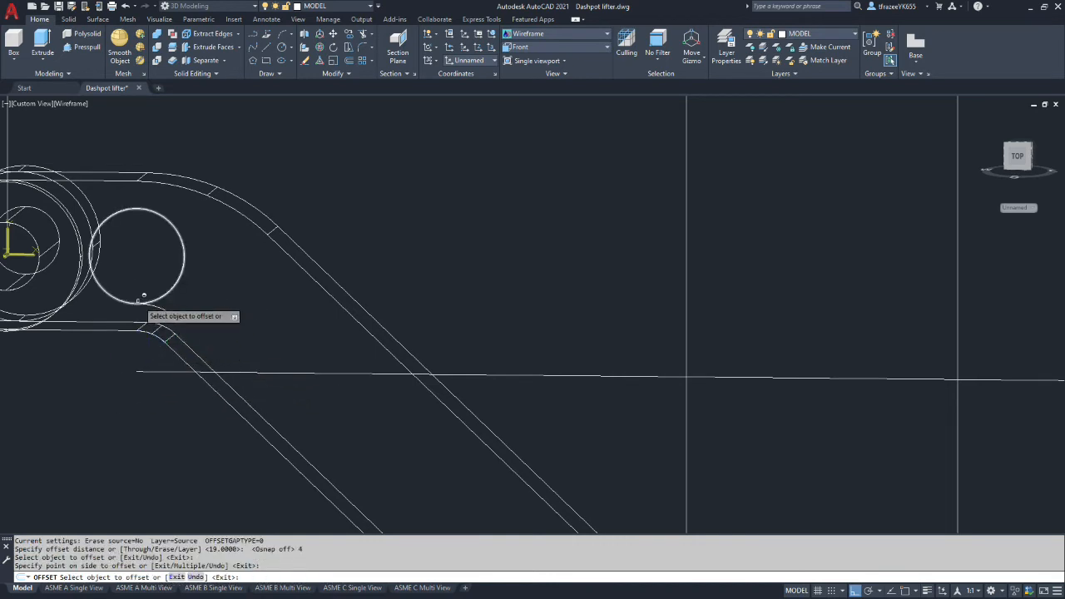
scroll(146, 310, "up", 5)
scroll(145, 317, "down", 5)
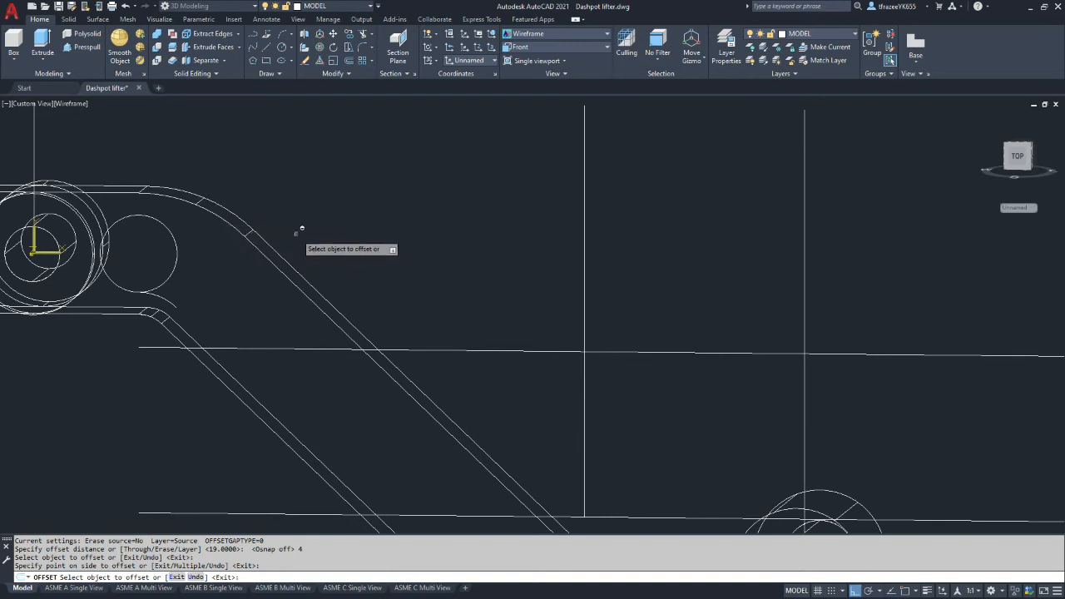
key("Escape")
Step: With object snap on, draw a three-point arc tracing the front edge of the large outer curve at the upper bend
left_click(284, 38)
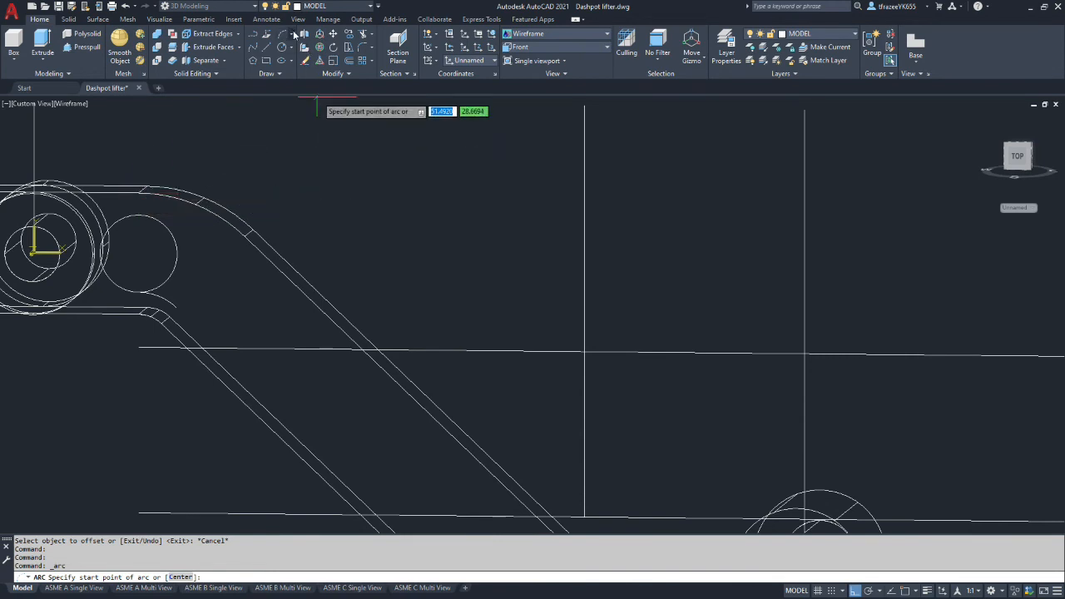
left_click(905, 590)
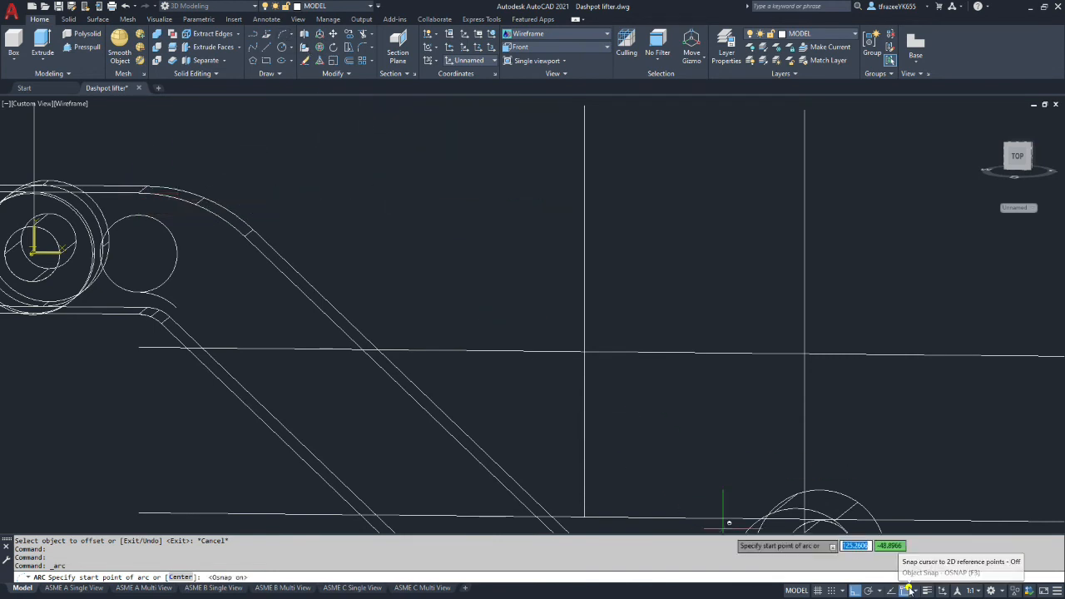
left_click(140, 191)
left_click(198, 209)
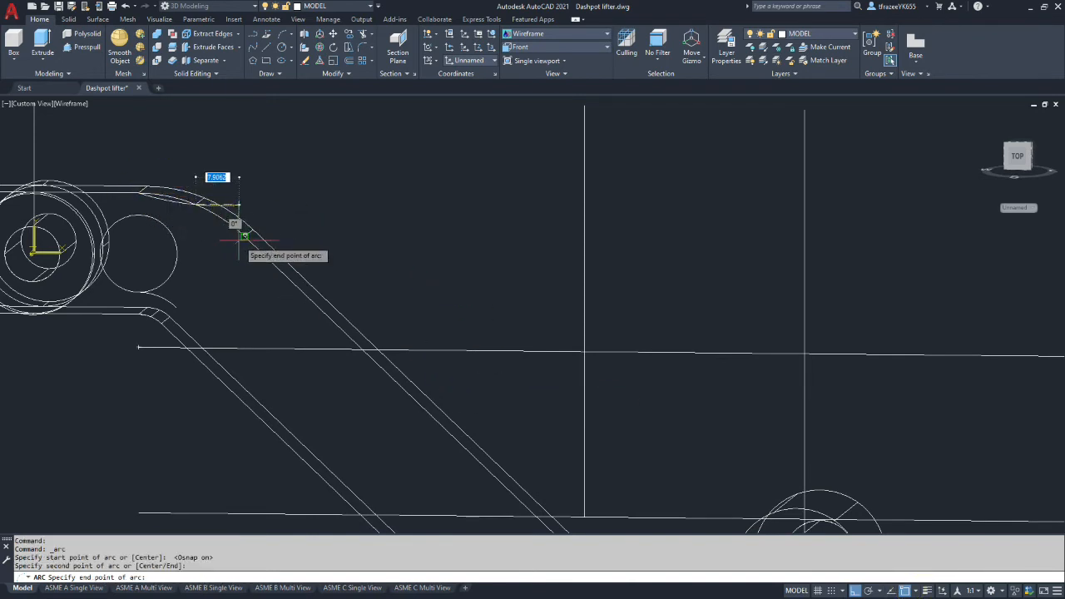
left_click(239, 241)
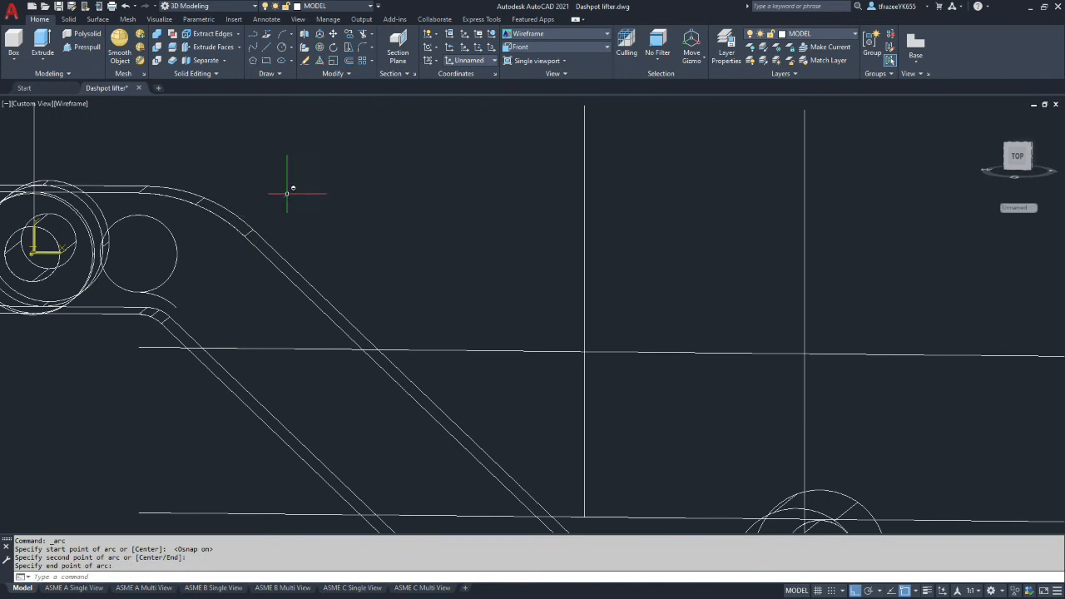
Step: Offset the large outer arc at the upper bend by 4 toward the inside of the arm
left_click(349, 60)
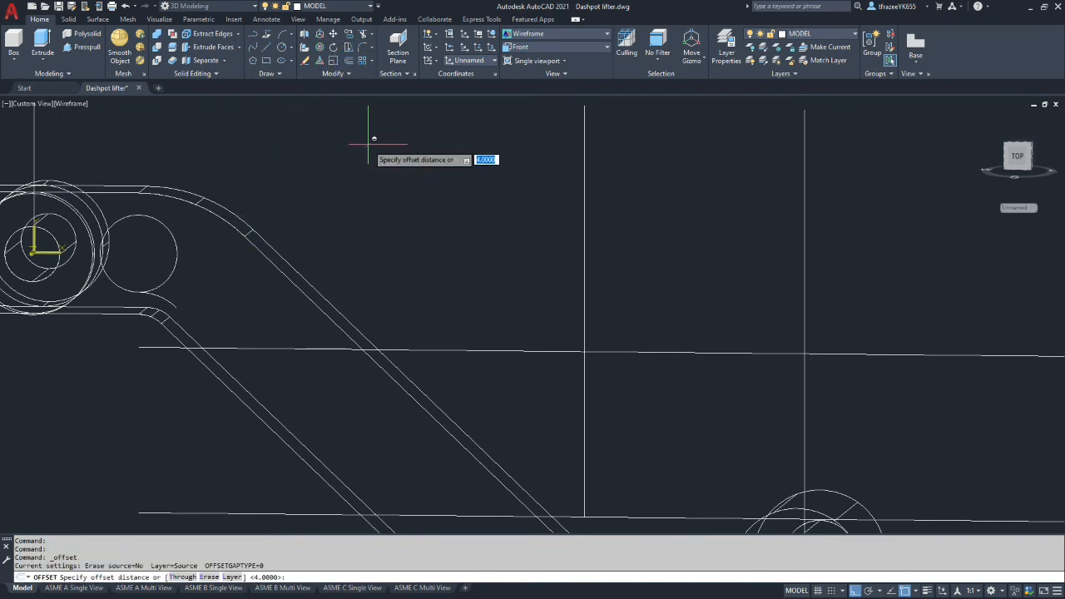
key("Return")
left_click(246, 220)
left_click(221, 236)
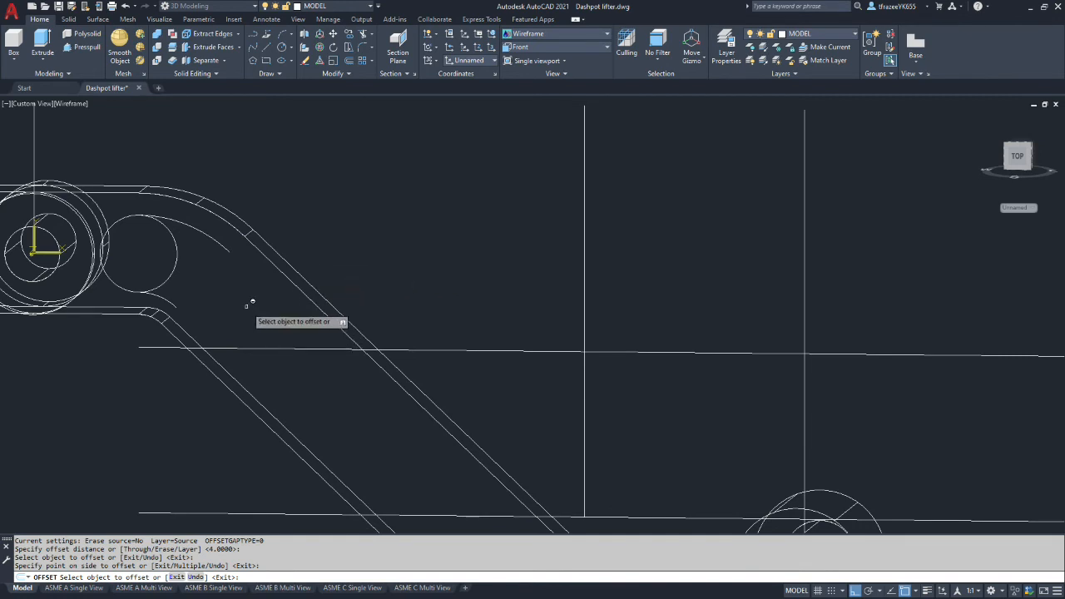
scroll(249, 303, "down", 5)
scroll(317, 401, "up", 4)
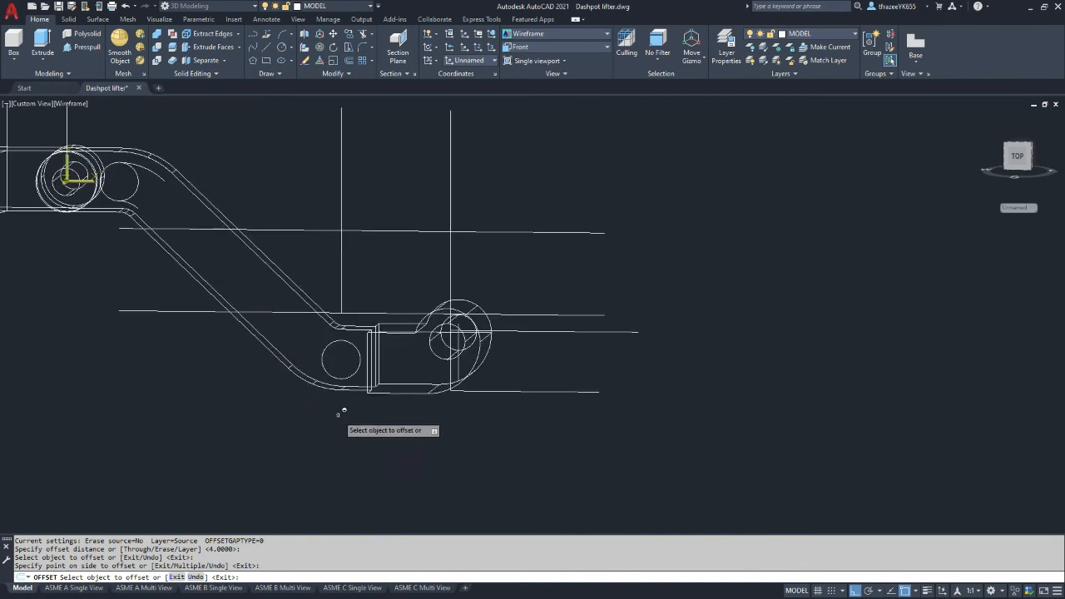
scroll(335, 341, "up", 6)
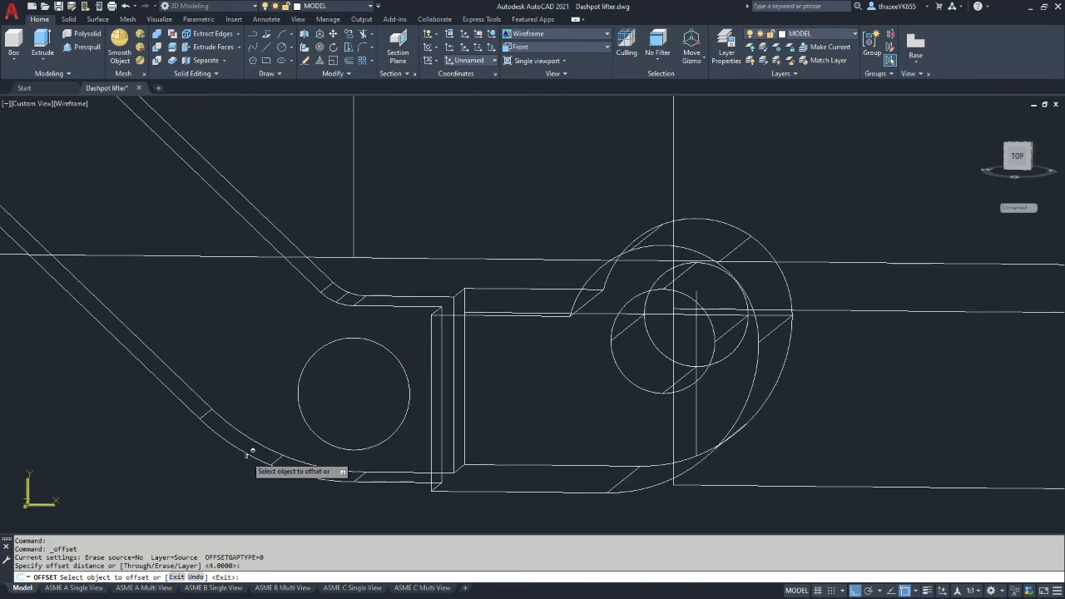
key("Escape")
key("Escape")
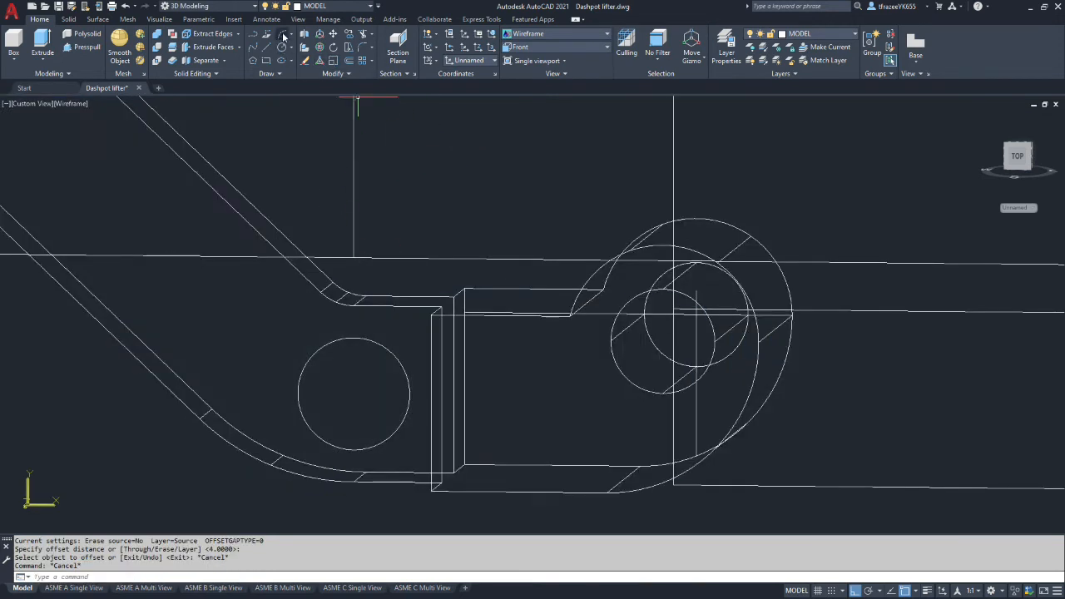
Step: Draw a three-point arc tracing the front edge of the arm's small inner curve at the lower bend
left_click(283, 35)
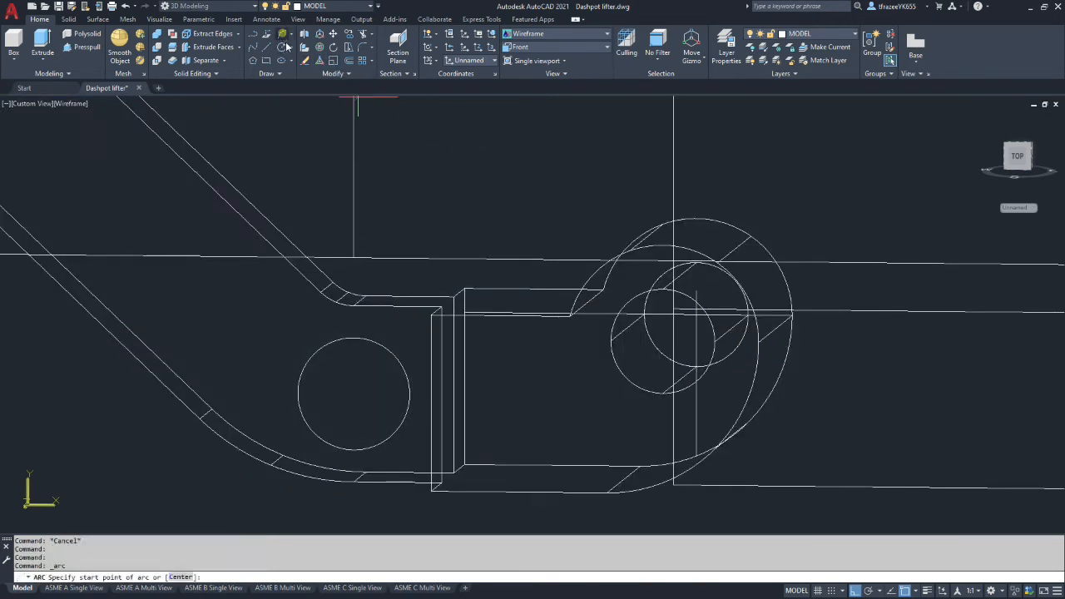
left_click(322, 293)
left_click(335, 300)
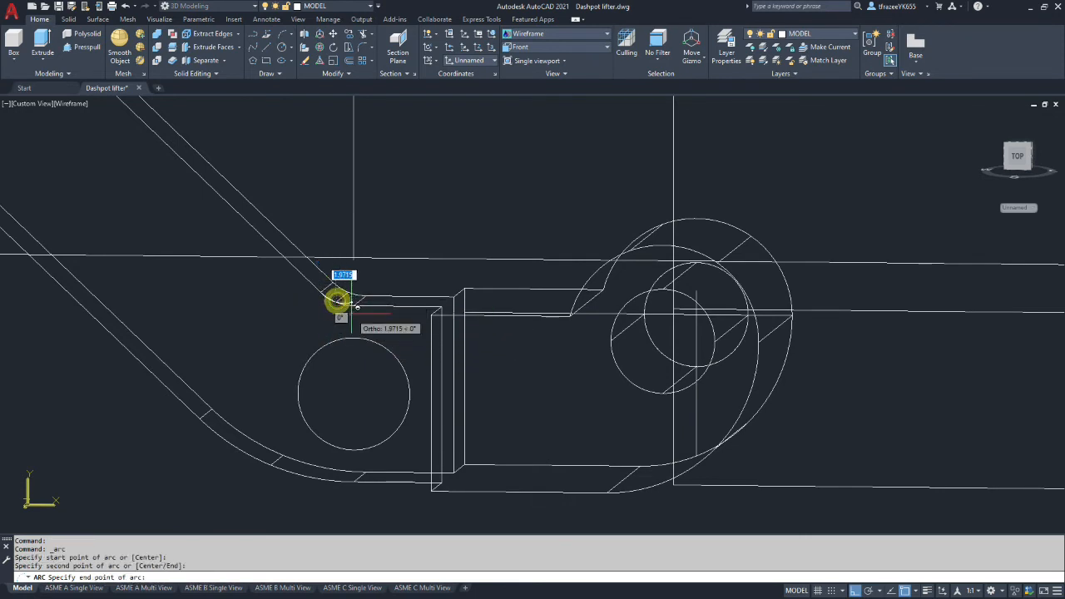
left_click(358, 305)
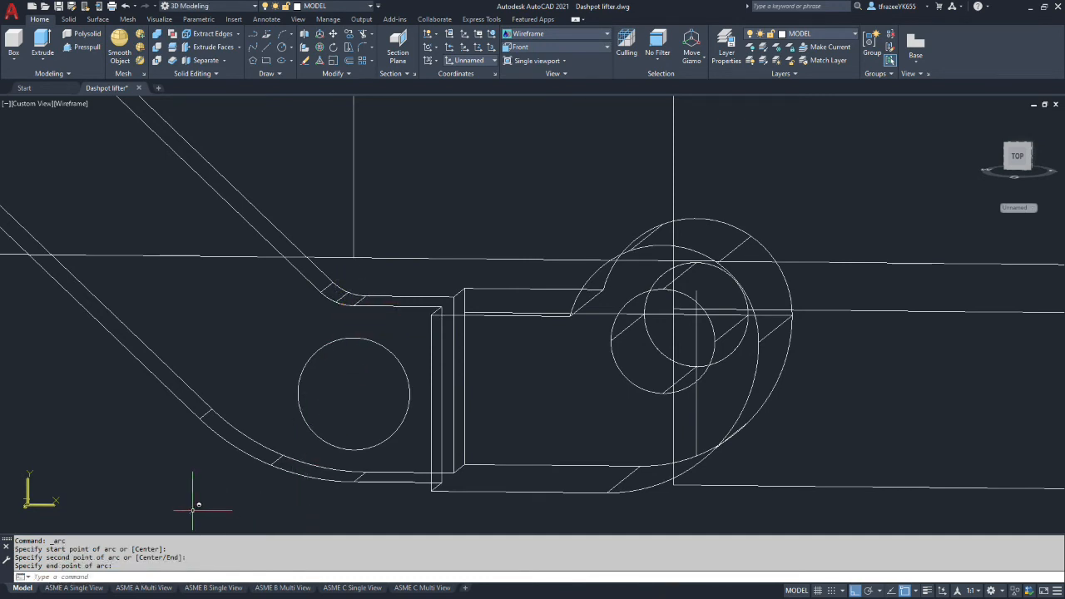
Step: Draw a three-point arc tracing the front edge of the arm's large outer curve at the lower bend
key("Return")
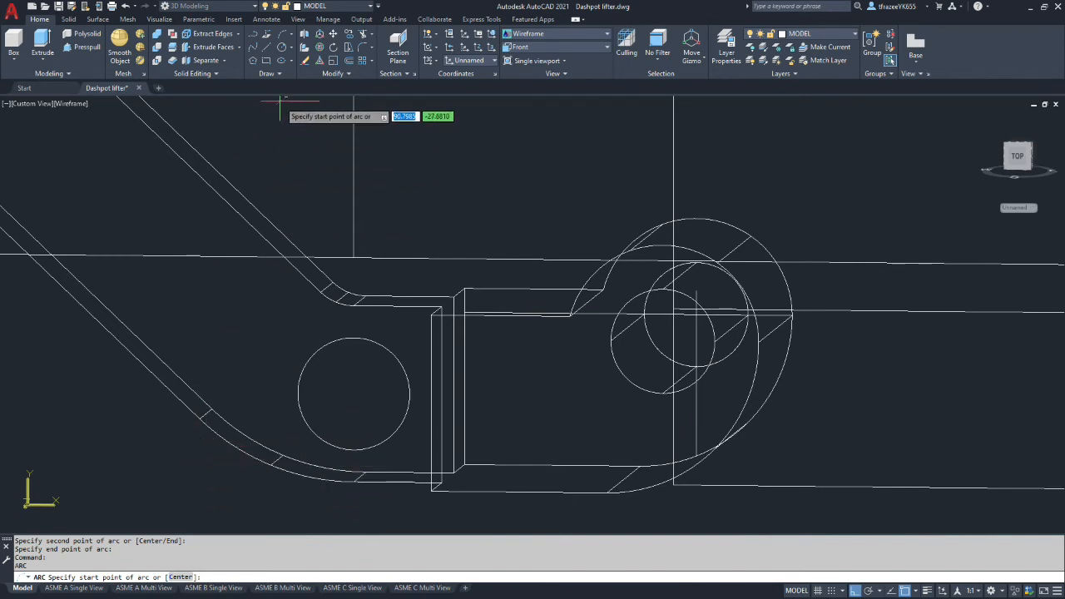
left_click(283, 37)
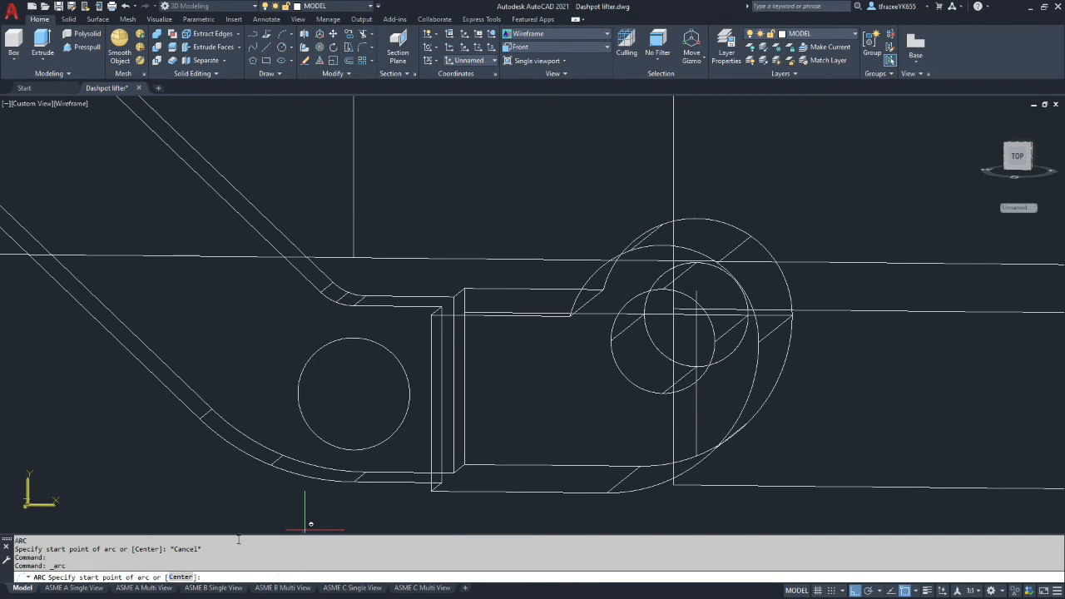
left_click(200, 426)
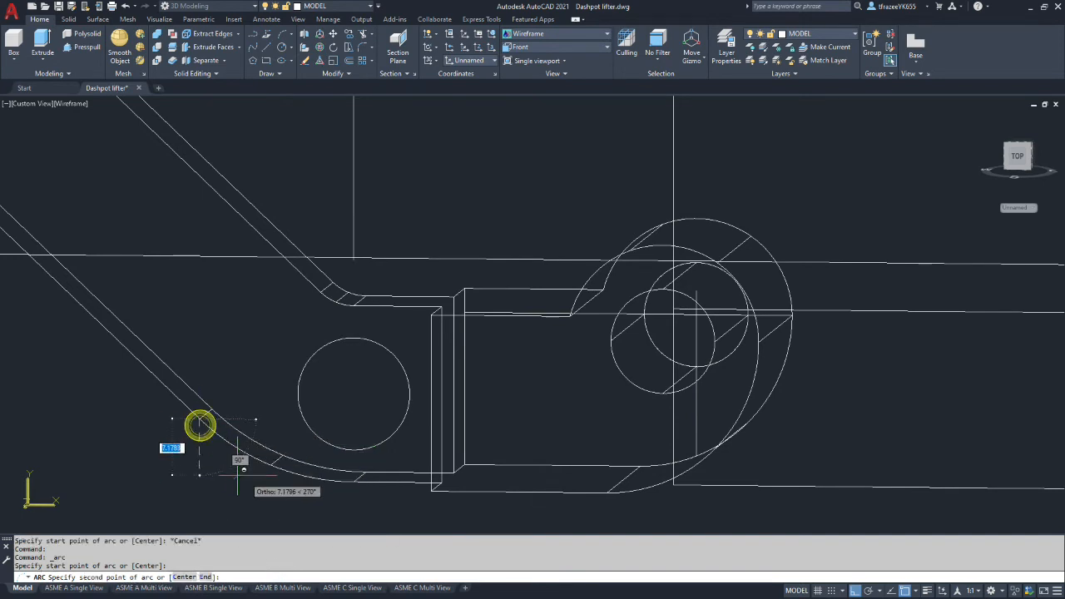
left_click(275, 470)
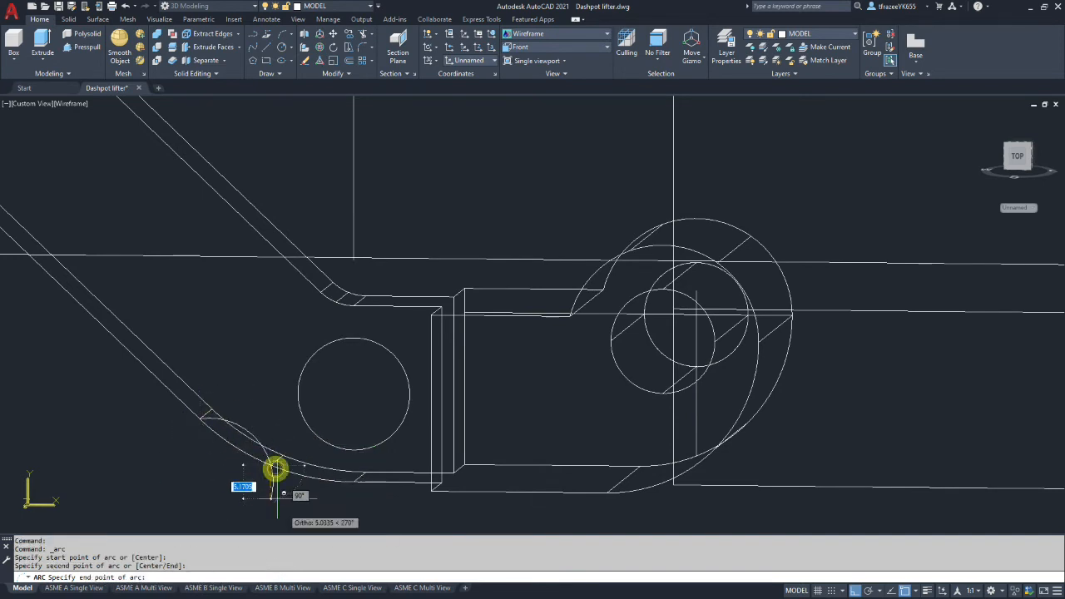
left_click(359, 488)
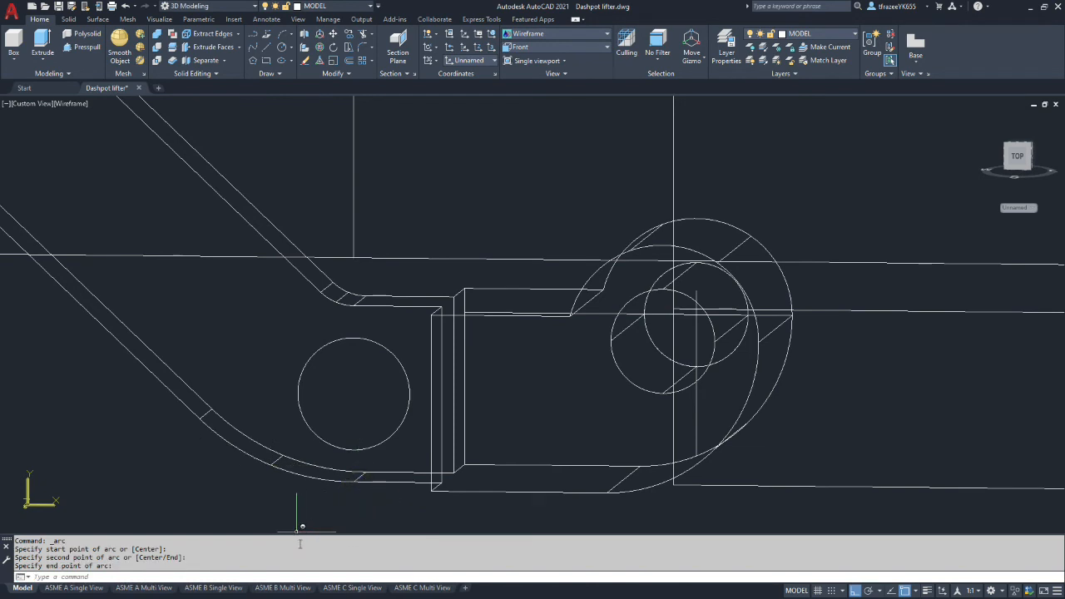
Step: Offset the large outer arc at the lower bend by 4 toward the inside of the arm, and undo the last erase
left_click(351, 63)
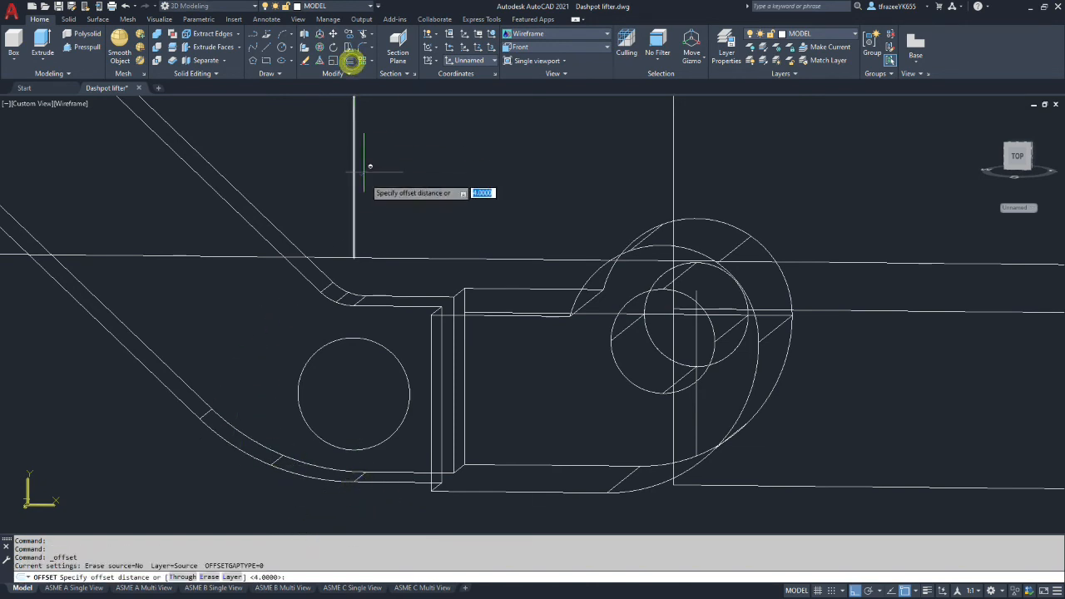
key("Return")
left_click(306, 468)
left_click(308, 458)
key("ctrl+z")
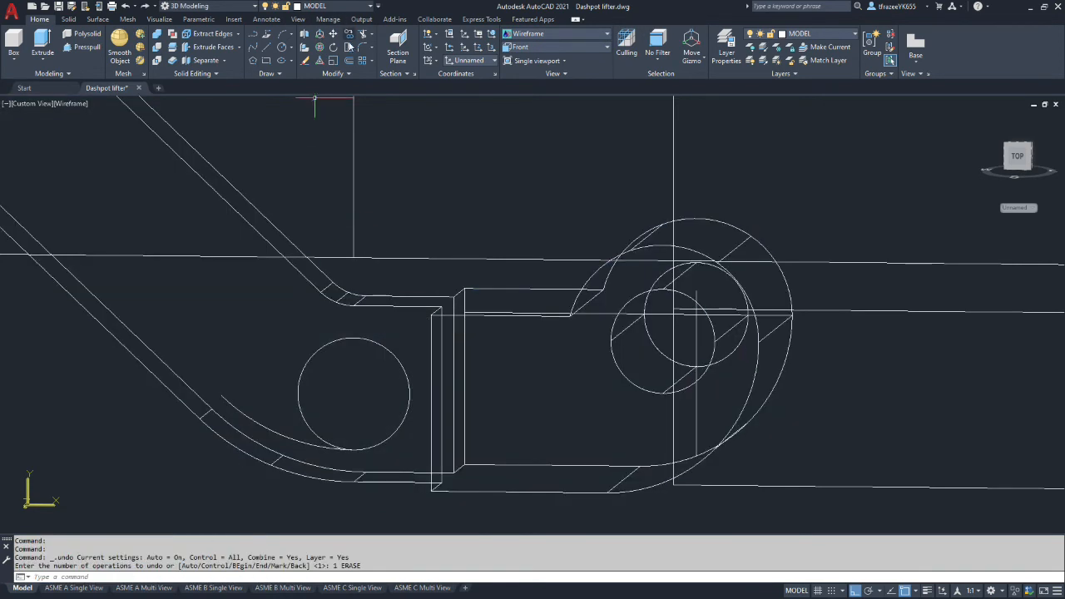
Step: Offset the small inner arc at the lower bend by 4 toward the inside of the arm
left_click(352, 62)
key("Return")
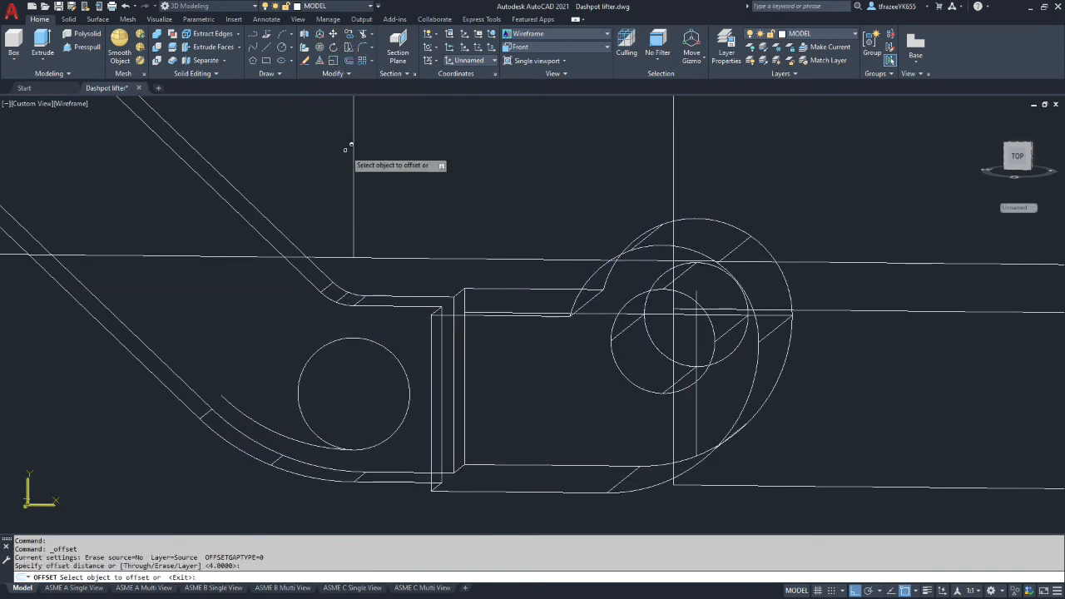
left_click(332, 291)
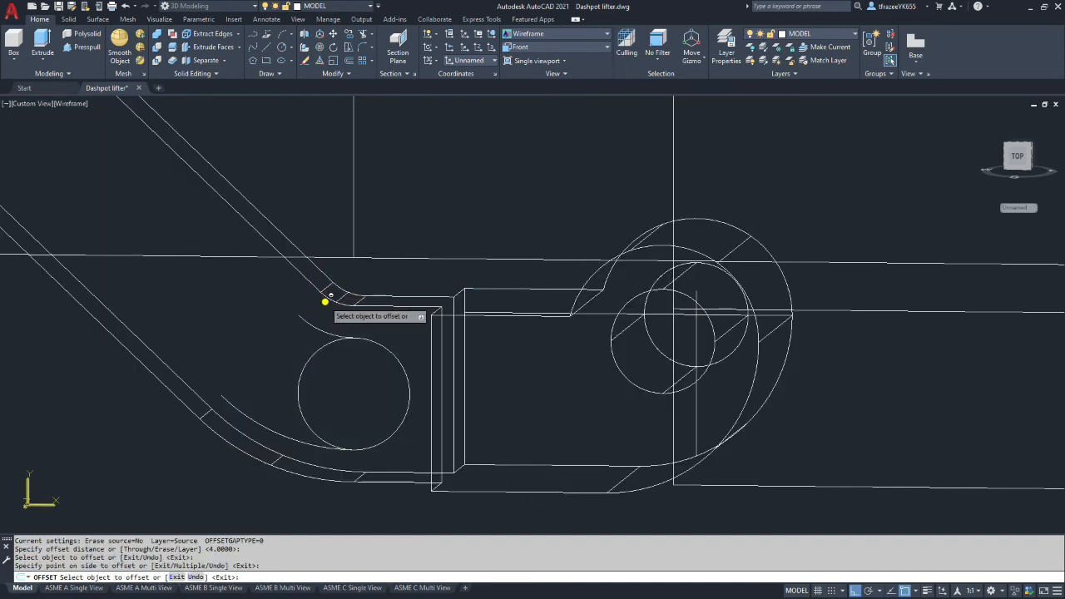
left_click(155, 316)
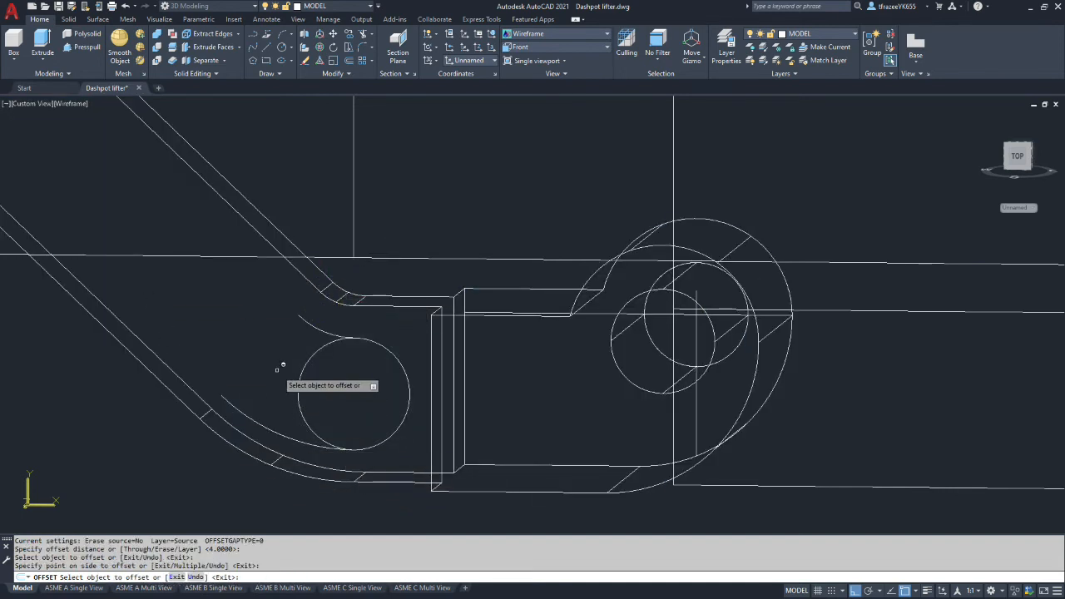
Step: Trim away the inward-facing sides of the recess circles at the lower and upper bends, leaving rounded ends for the outline
left_click(363, 34)
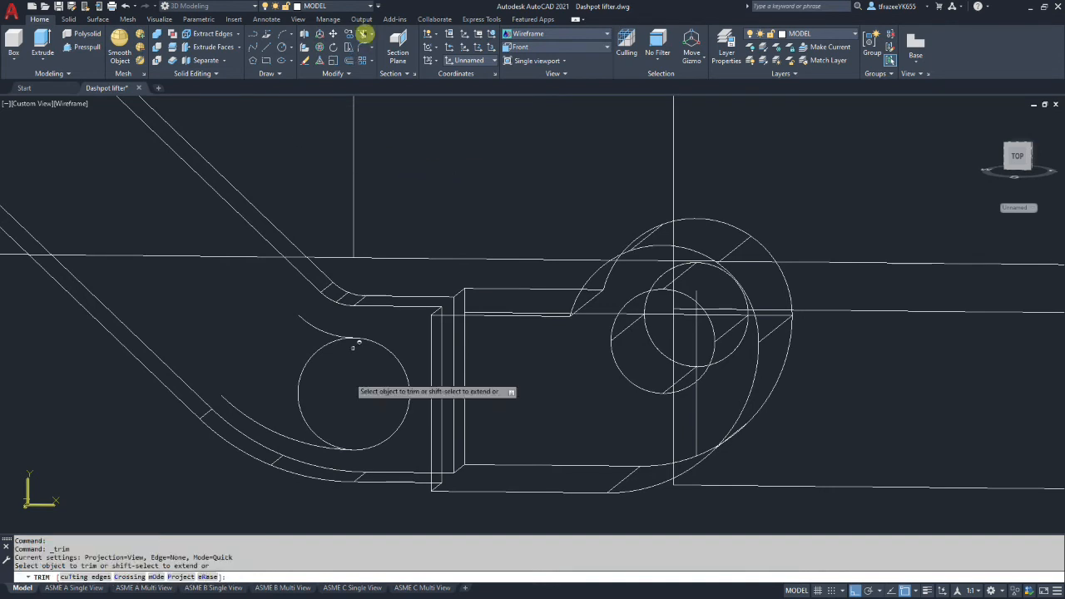
left_click_drag(280, 361, 314, 385)
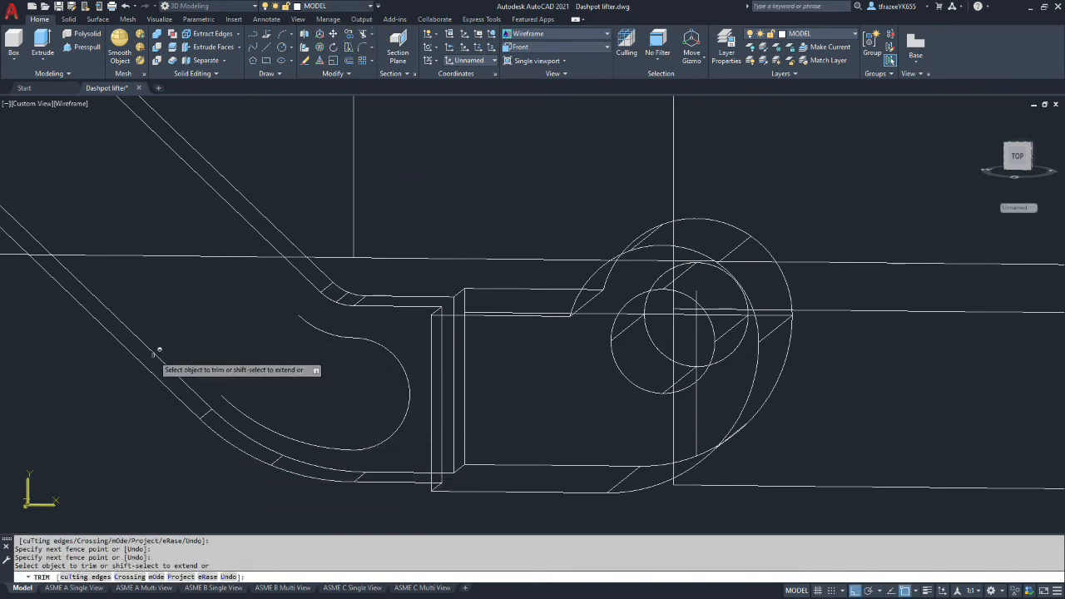
scroll(152, 353, "down", 4)
scroll(4, 240, "up", 5)
left_click_drag(313, 280, 253, 235)
scroll(238, 335, "down", 5)
scroll(344, 483, "up", 2)
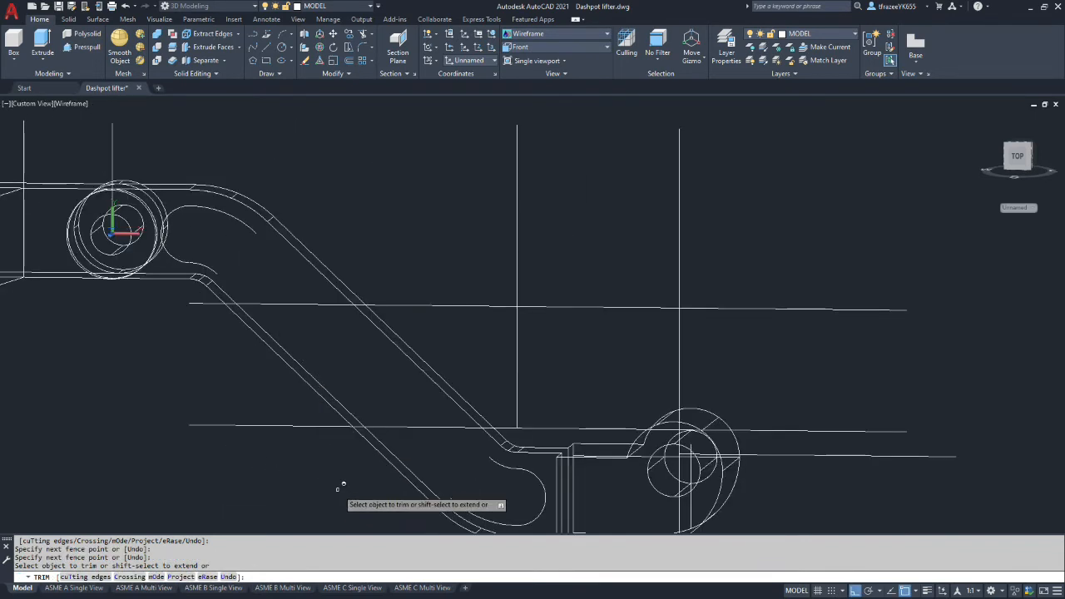
scroll(417, 500, "down", 1)
scroll(533, 461, "up", 2)
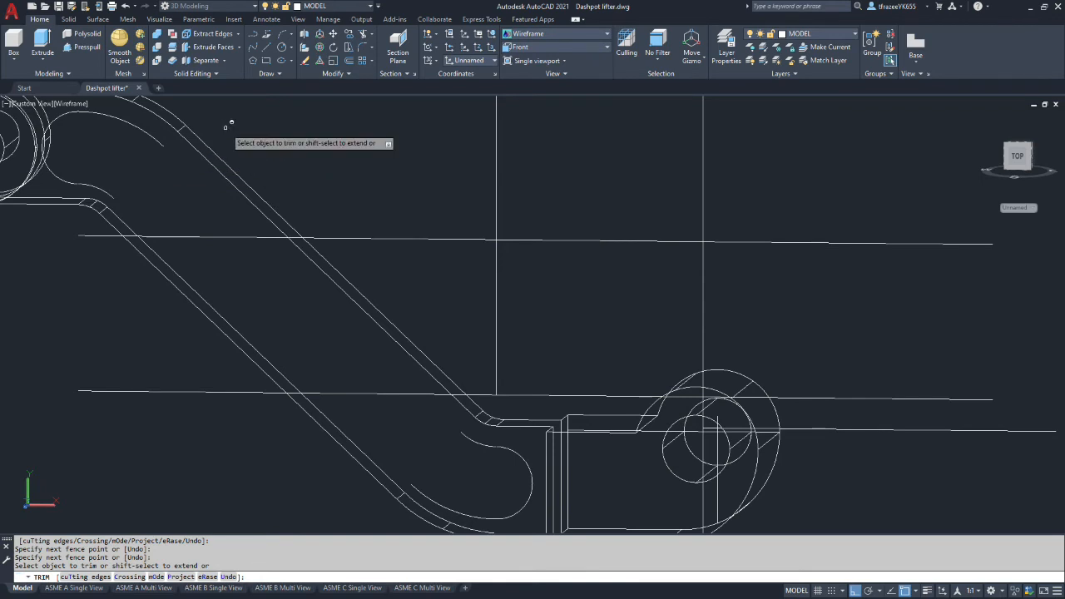
Step: With ortho off, draw two lines joining the offset arc endpoints along both sides of the sloped arm to close the recess outline
left_click(266, 37)
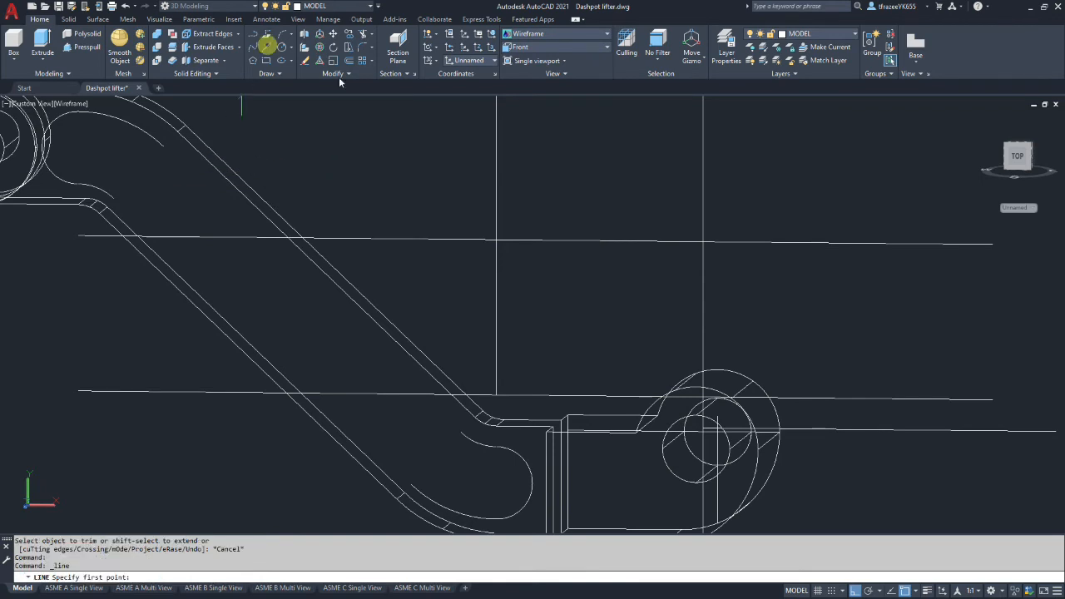
left_click(164, 147)
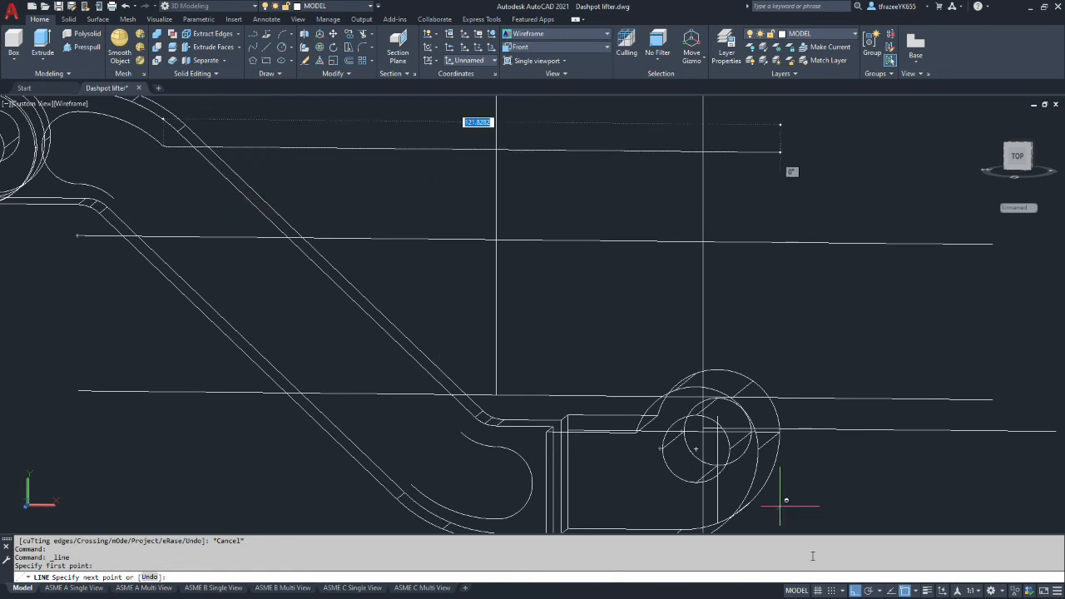
left_click(856, 591)
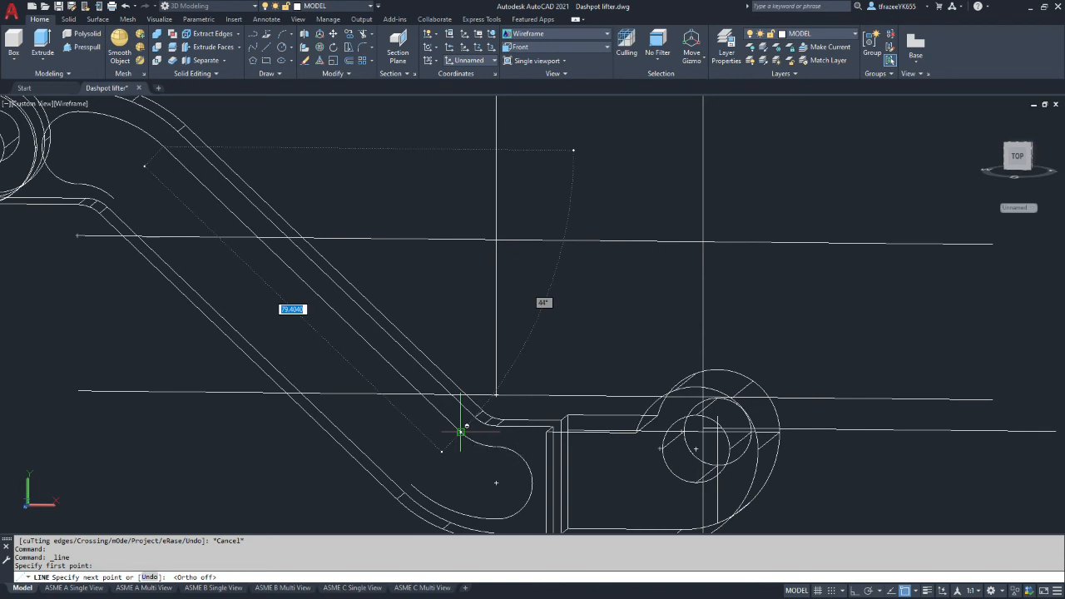
key("Escape")
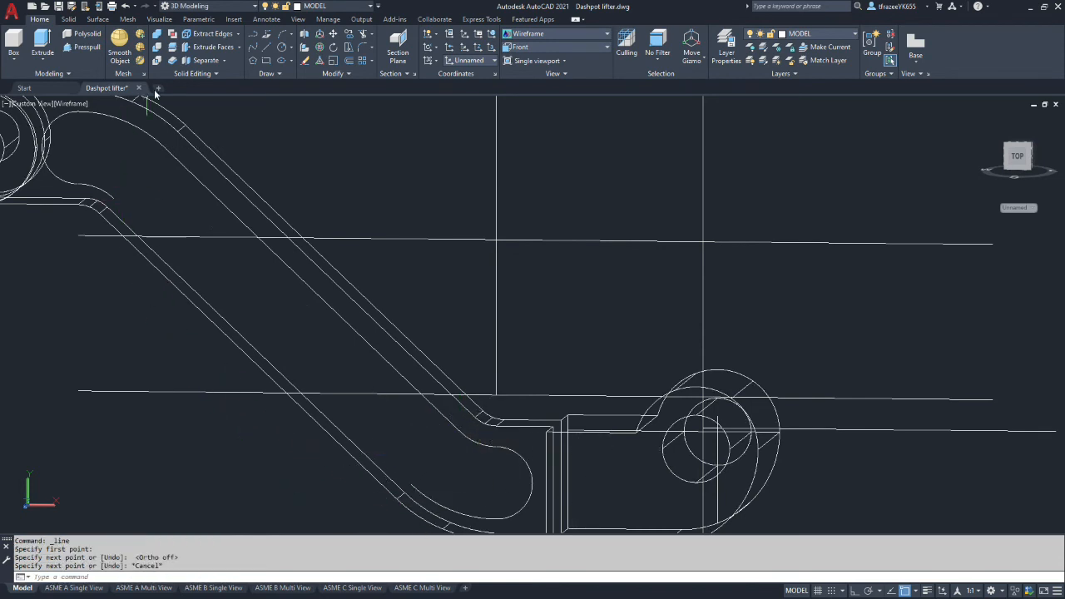
left_click(266, 47)
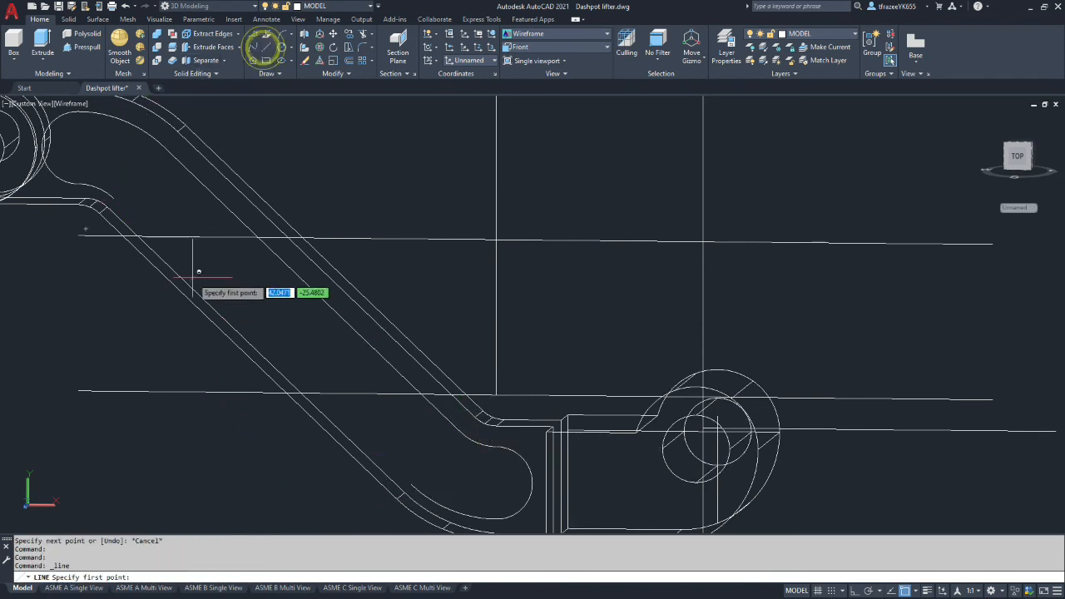
left_click(116, 203)
left_click(415, 493)
key("Escape")
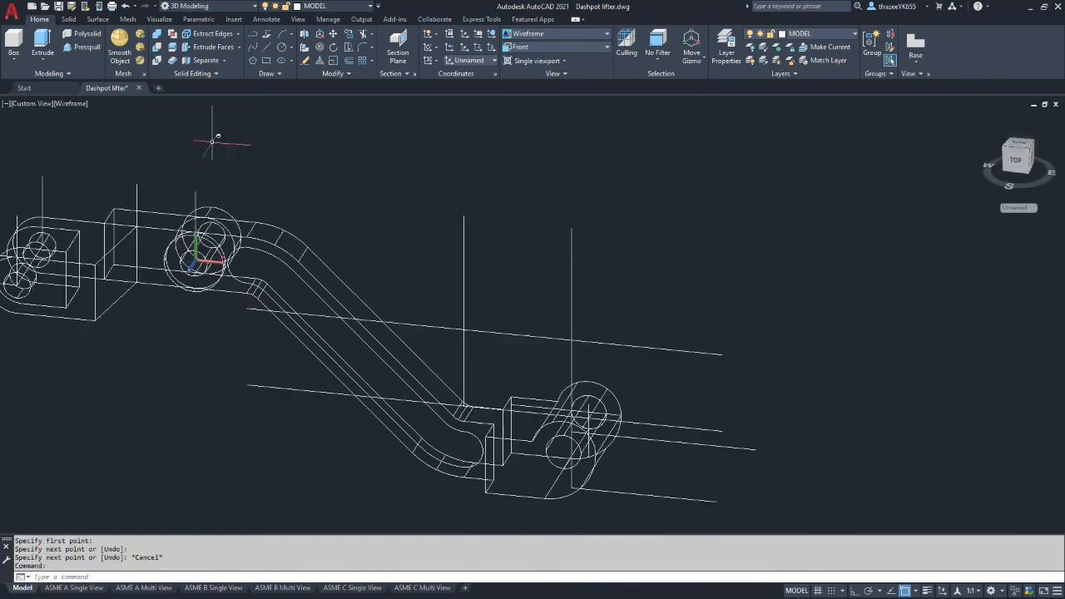
Step: Presspull the three bounded areas inside the recess outline 3 into the arm
left_click(87, 47)
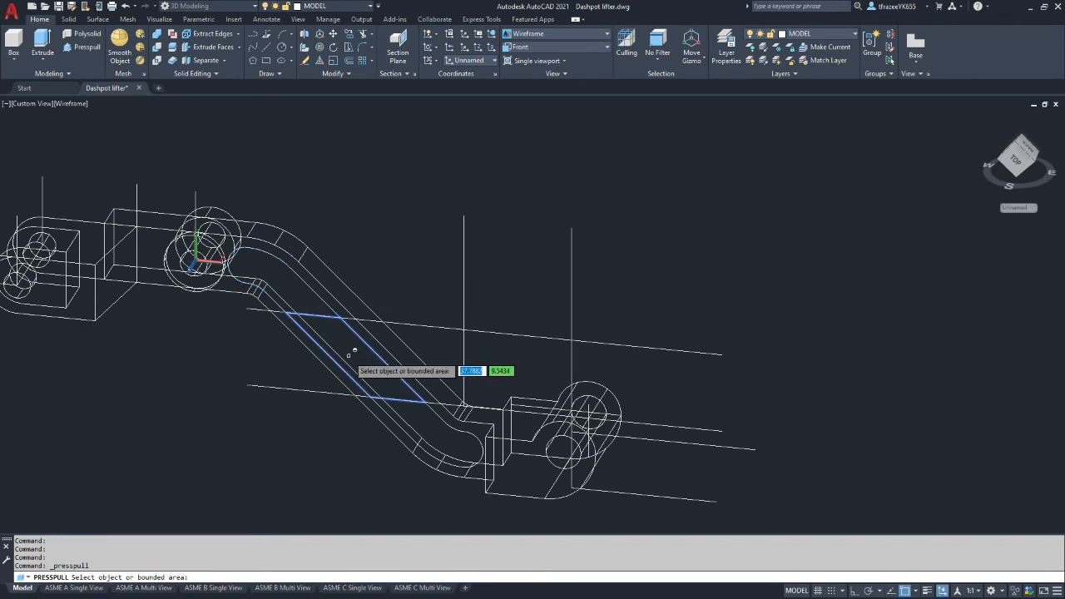
left_click(264, 266)
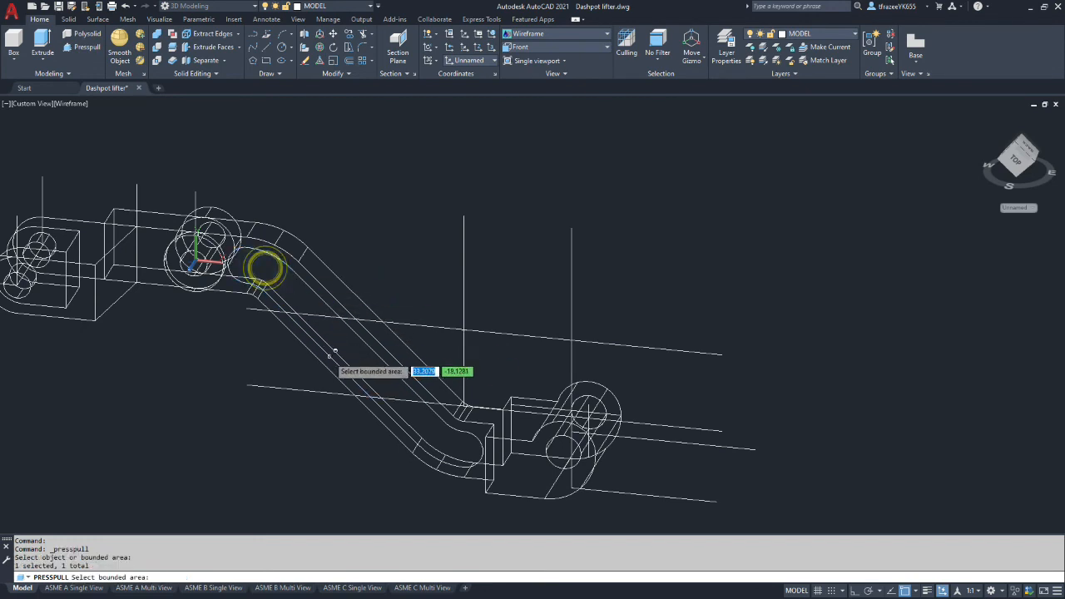
left_click(350, 347)
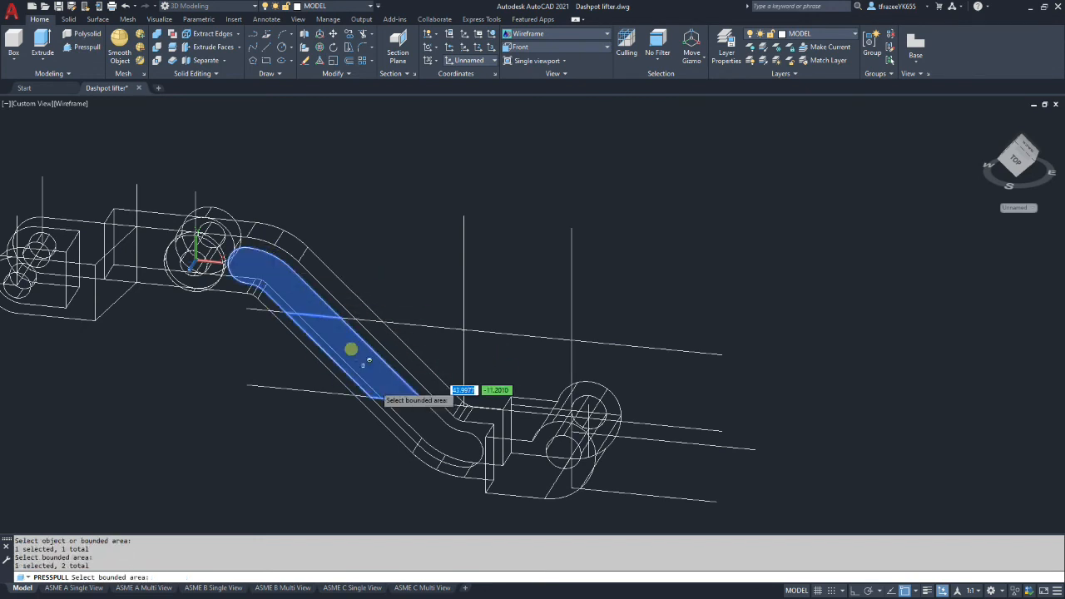
left_click(450, 429)
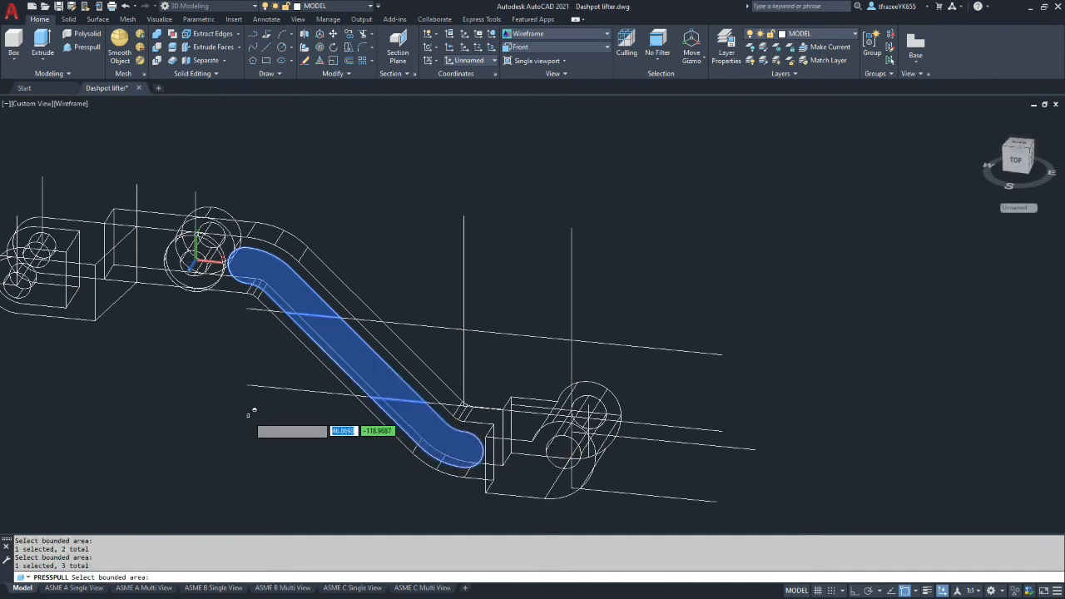
key("Return")
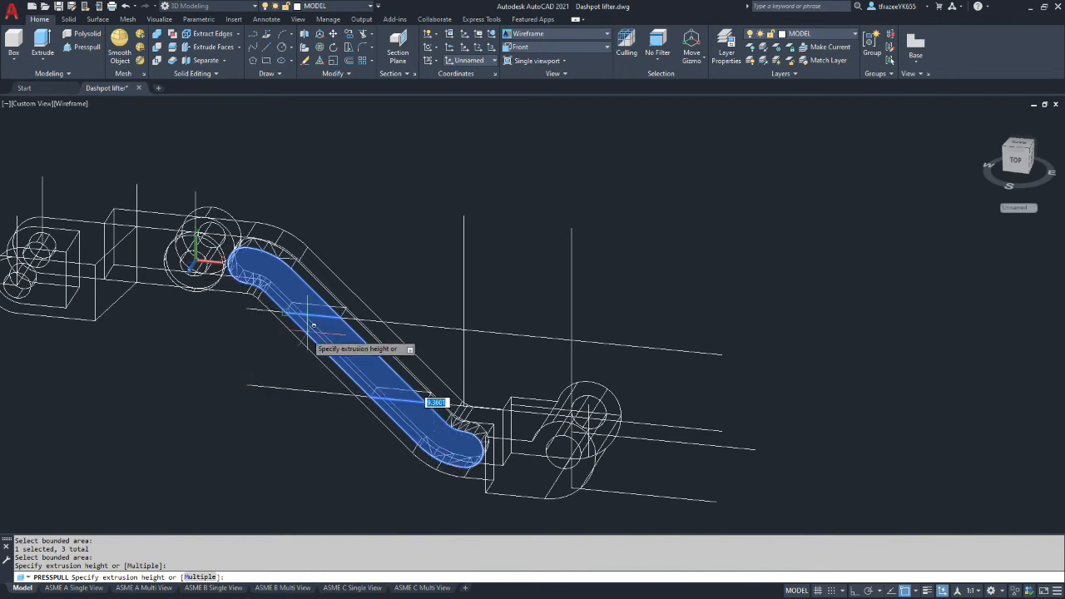
type("3")
key("Return")
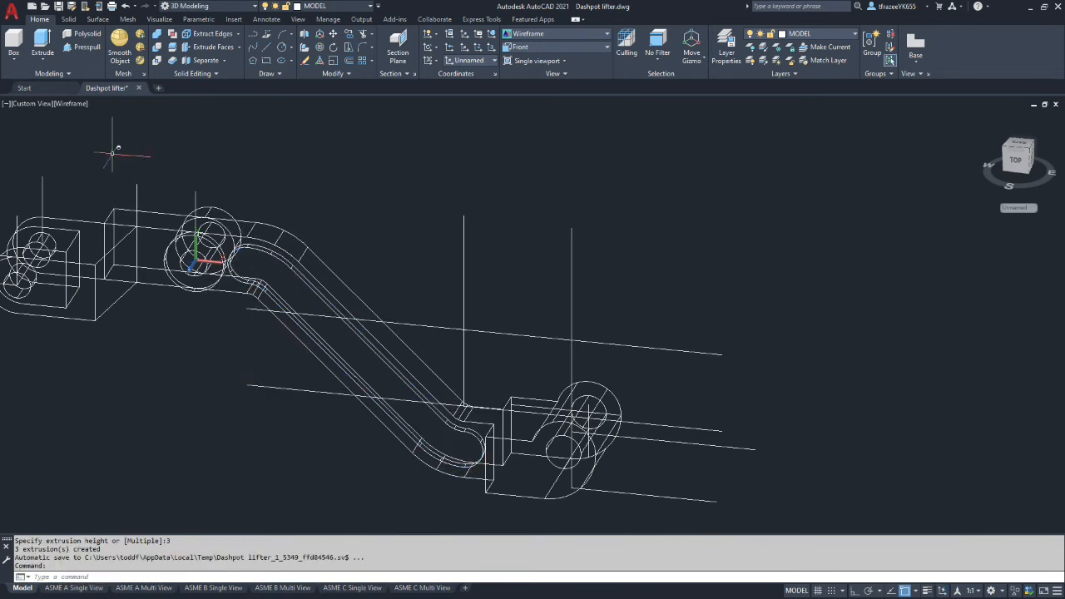
Step: Set the visual style to Shaded and inspect the recess in the arm at an angle
left_click(70, 103)
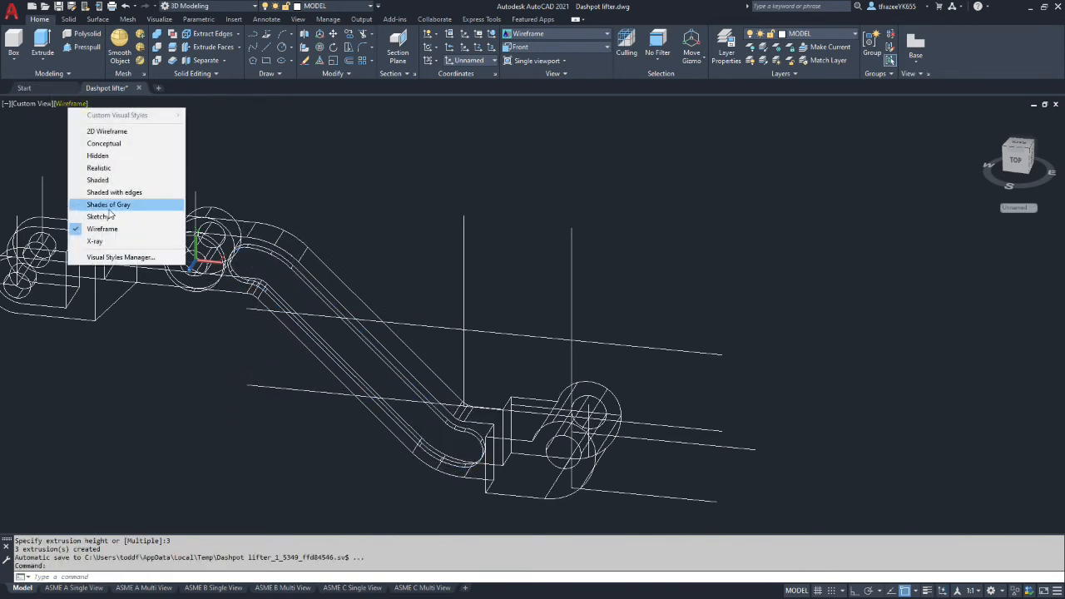
left_click(101, 181)
mouse_move(296, 178)
middle_mouse_down("shift")
mouse_move(287, 198)
mouse_move(325, 156)
mouse_move(162, 136)
mouse_move(341, 154)
mouse_move(368, 208)
mouse_move(364, 249)
mouse_move(336, 216)
mouse_move(304, 209)
mouse_move(277, 171)
mouse_move(257, 180)
mouse_move(5, 151)
mouse_move(272, 202)
mouse_move(269, 218)
mouse_move(242, 218)
middle_mouse_up("shift")
key("Escape")
key("Escape")
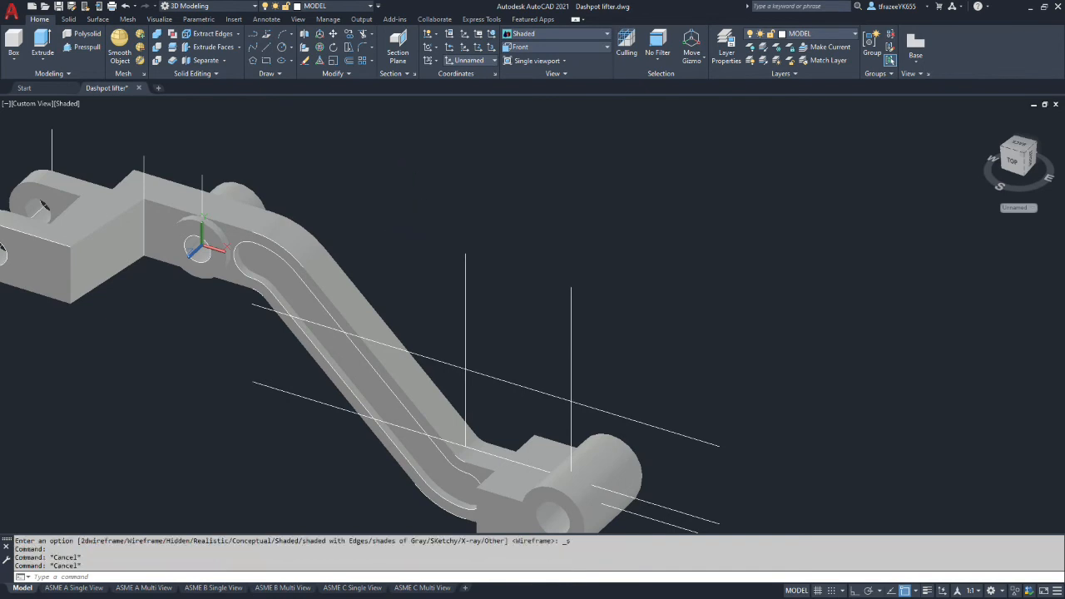
left_click(415, 207)
key("Escape")
left_click(417, 214)
scroll(353, 229, "down", 5)
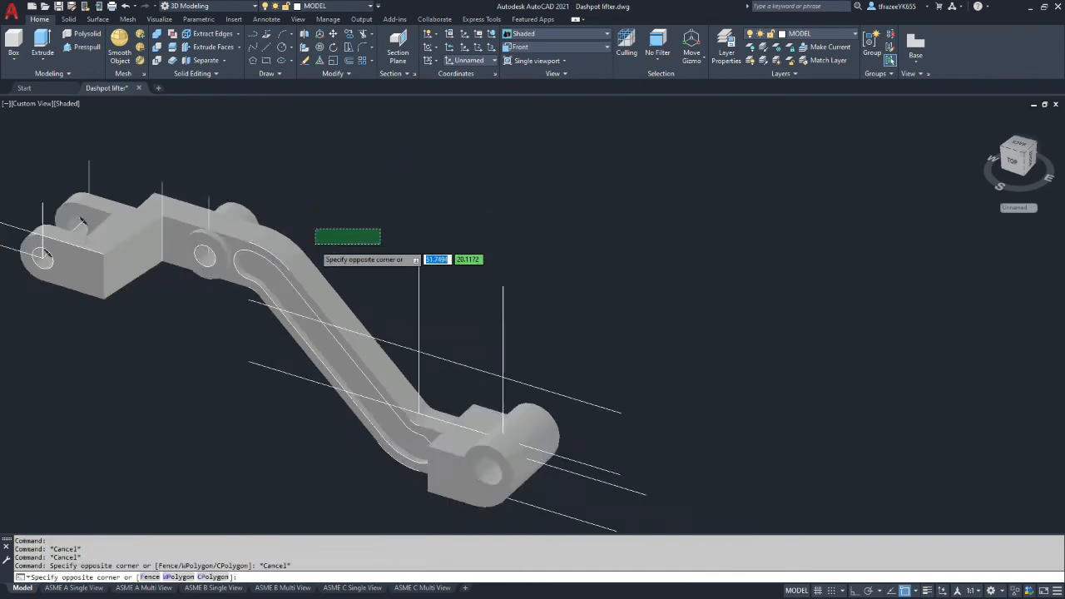
key("Escape")
scroll(391, 268, "up", 5)
key("Escape")
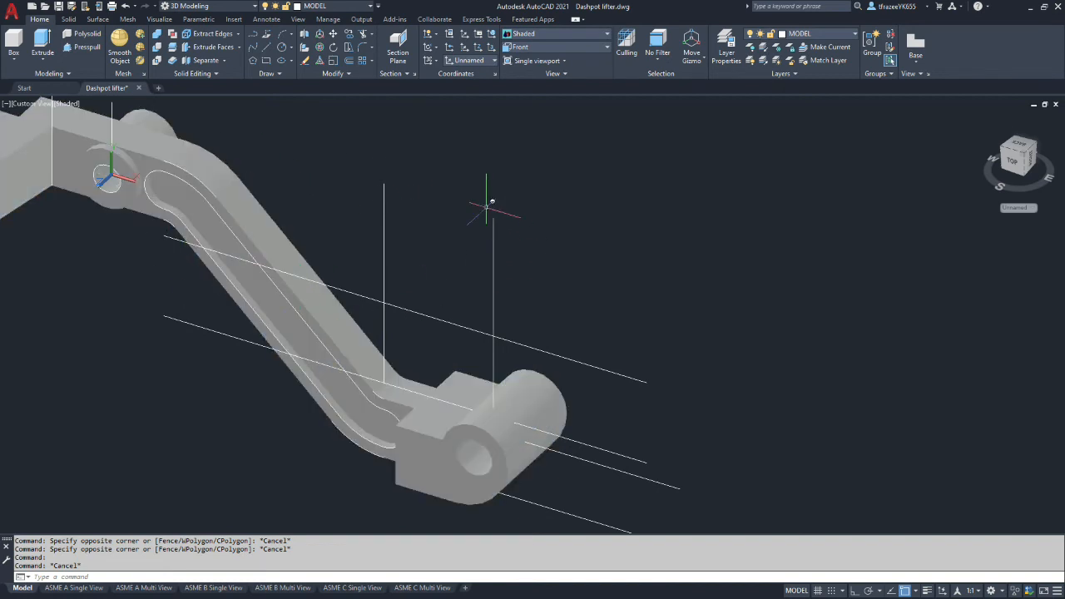
Step: Erase the leftover construction lines around the lower end and at both lugs of the fork
left_click(247, 191)
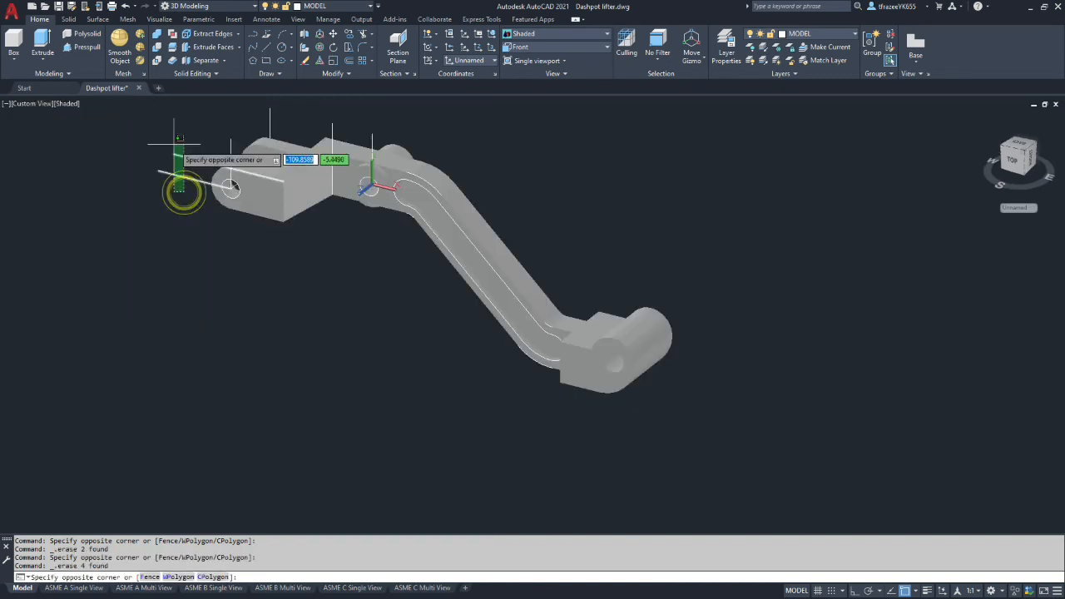
left_click(172, 147)
key("Delete")
scroll(300, 133, "up", 3)
left_click(285, 123)
left_click(202, 105)
key("Delete")
left_click(177, 147)
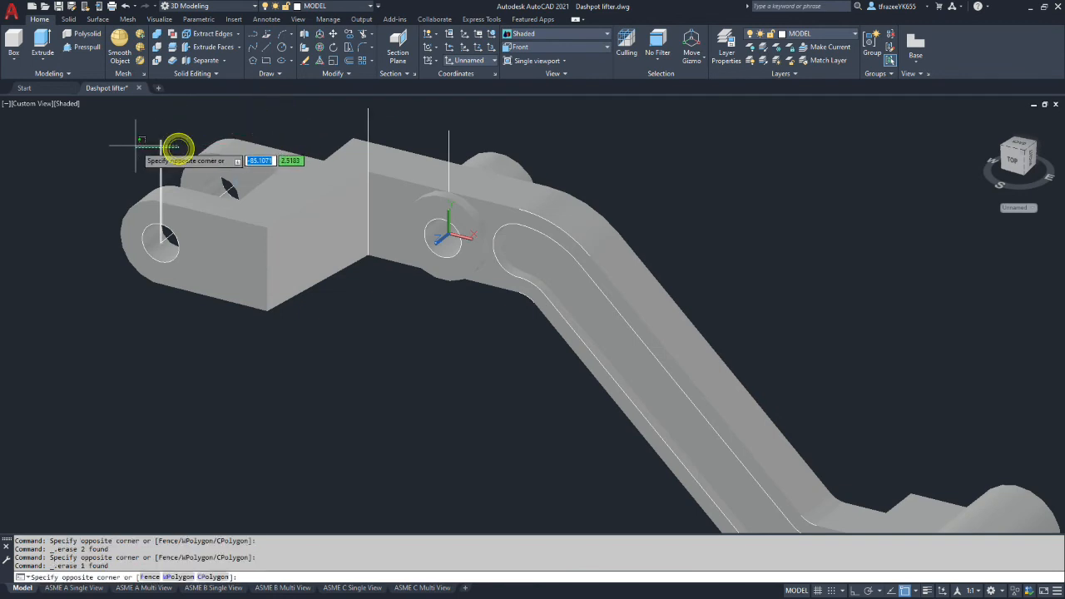
left_click(137, 143)
key("Delete")
Step: Erase the vertical construction lines at the fork block's inner corner and at the pivot boss
left_click(369, 114)
left_click(333, 112)
key("Delete")
left_click(457, 135)
left_click(421, 140)
key("Delete")
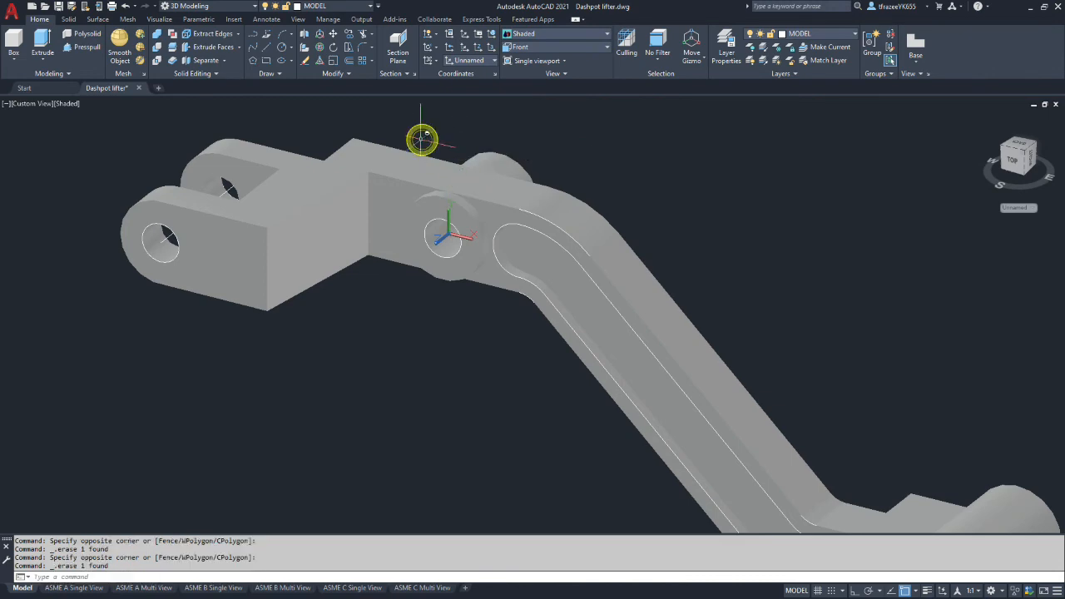
Step: Erase the construction line running through the holes of both fork lugs
middle_click_drag(372, 151, 395, 147)
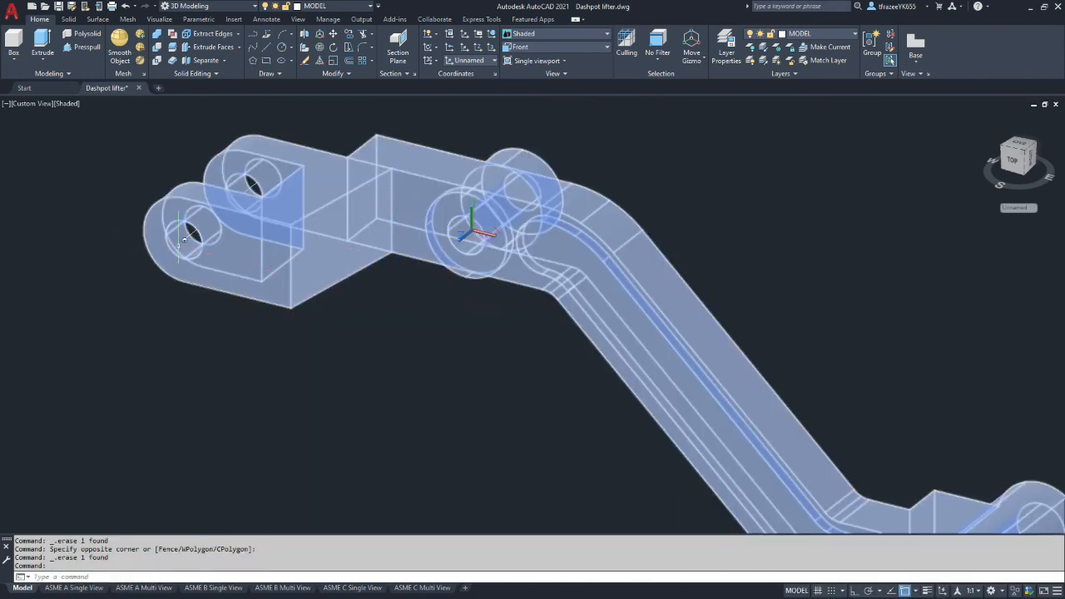
middle_click_drag(36, 230, 217, 266, "shift")
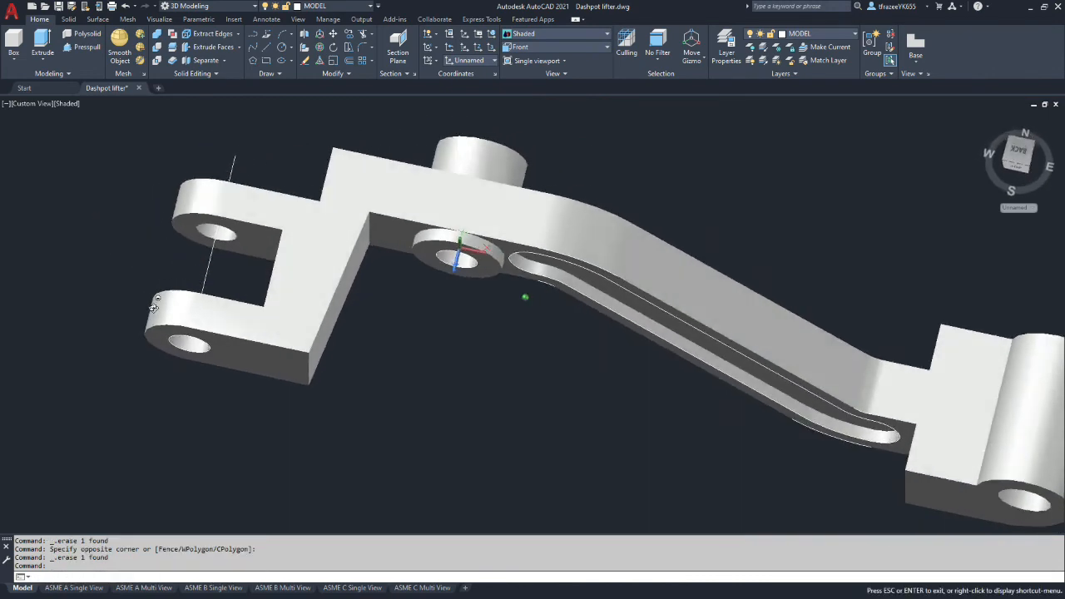
scroll(232, 279, "up", 3)
left_click(237, 275)
left_click(178, 244)
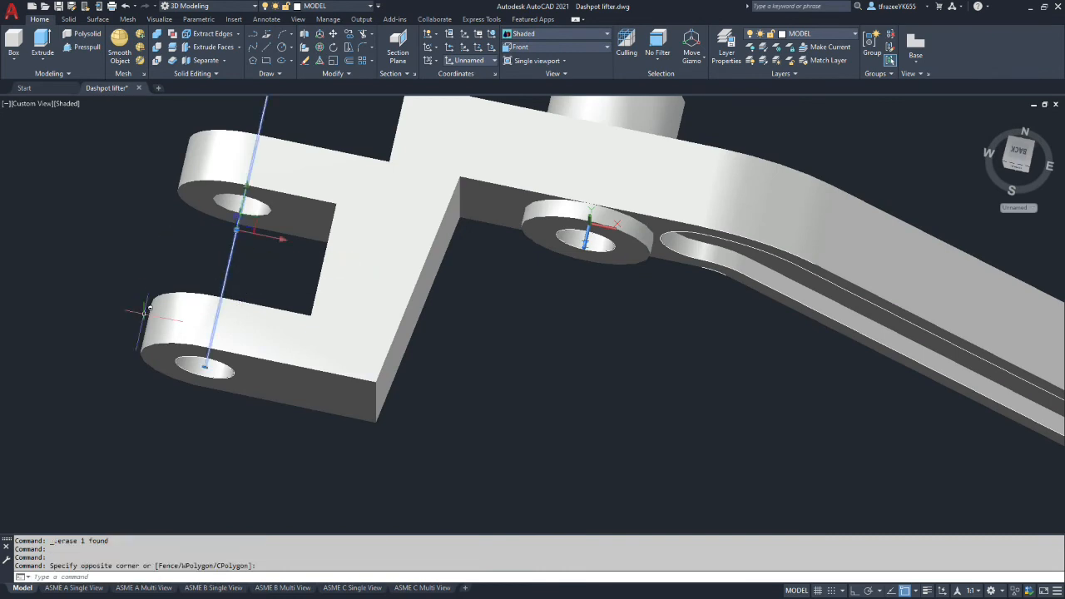
key("Delete")
Step: Set the visual style to Wireframe and check the whole lifter for leftover construction geometry
scroll(357, 304, "down", 6)
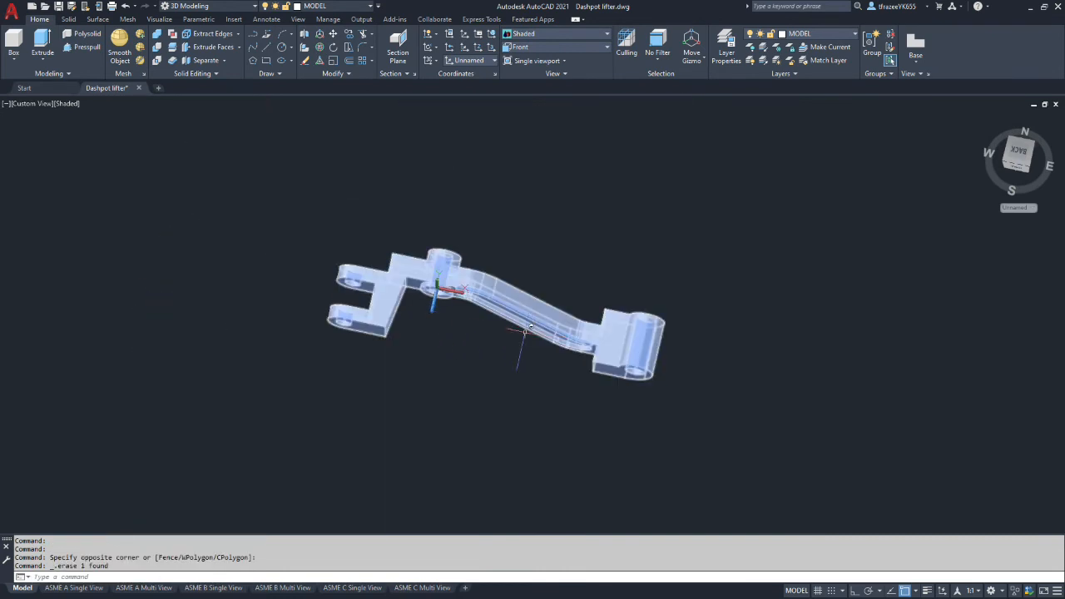
middle_click_drag(500, 393, 464, 333, "shift")
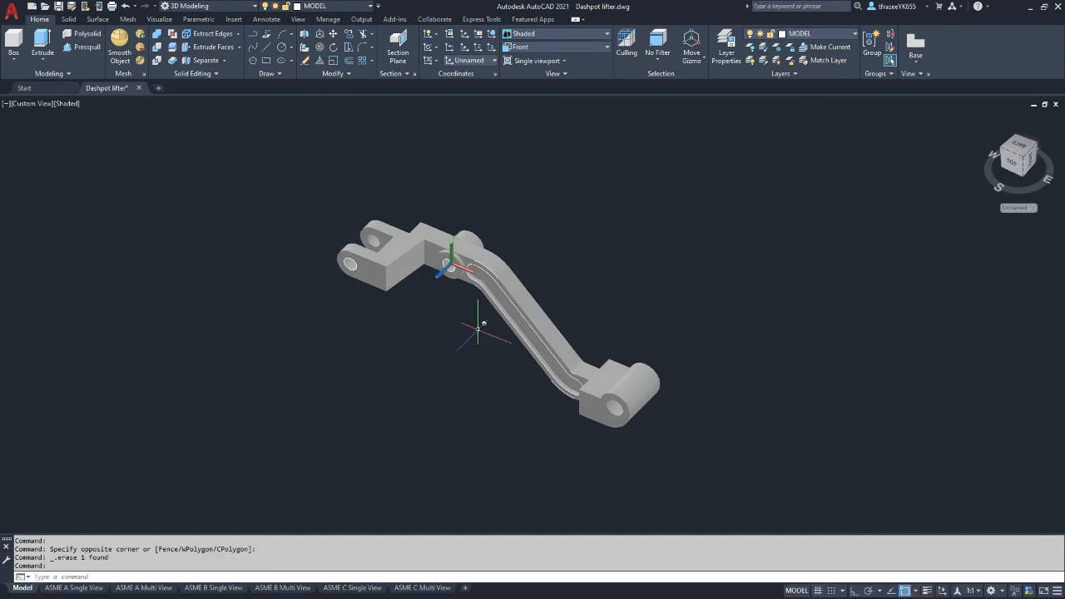
left_click(74, 104)
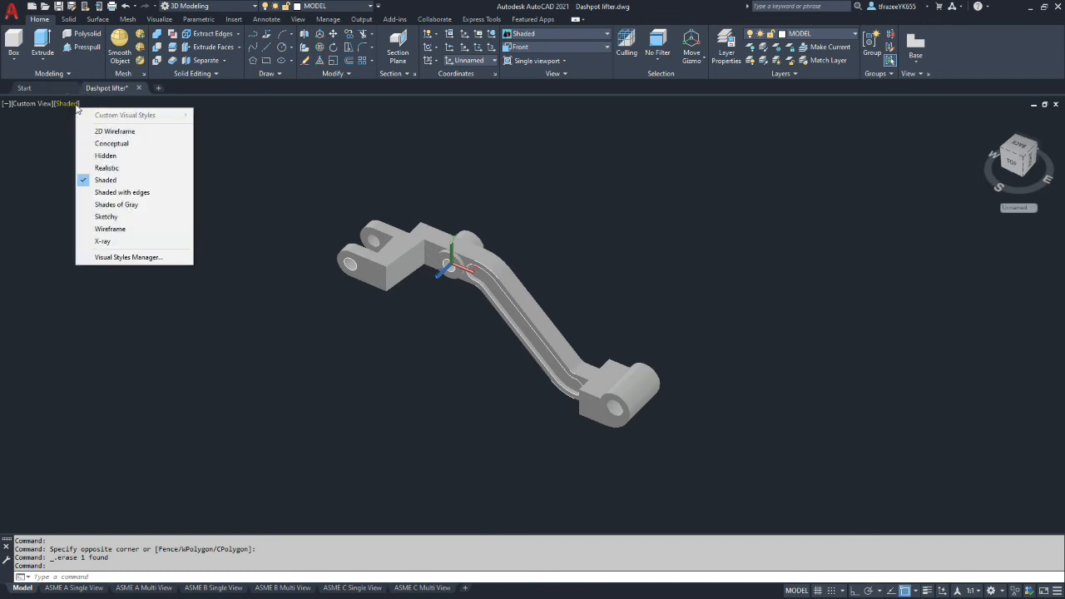
left_click(94, 227)
scroll(512, 324, "down", 4)
scroll(538, 316, "up", 5)
middle_click_drag(537, 328, 575, 254, "shift")
scroll(466, 208, "down", 5)
scroll(466, 208, "up", 5)
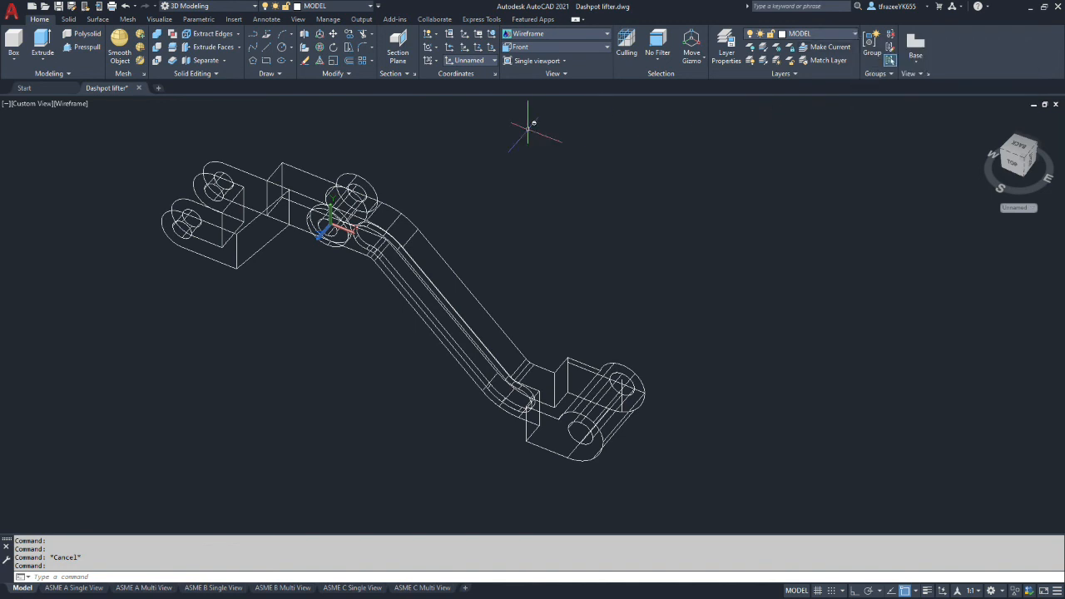
Step: Put the lifter solid on the PICTORIAL VIEW DIMENSIONS layer and turn that layer off to isolate the leftover sketch geometry
left_click(300, 175)
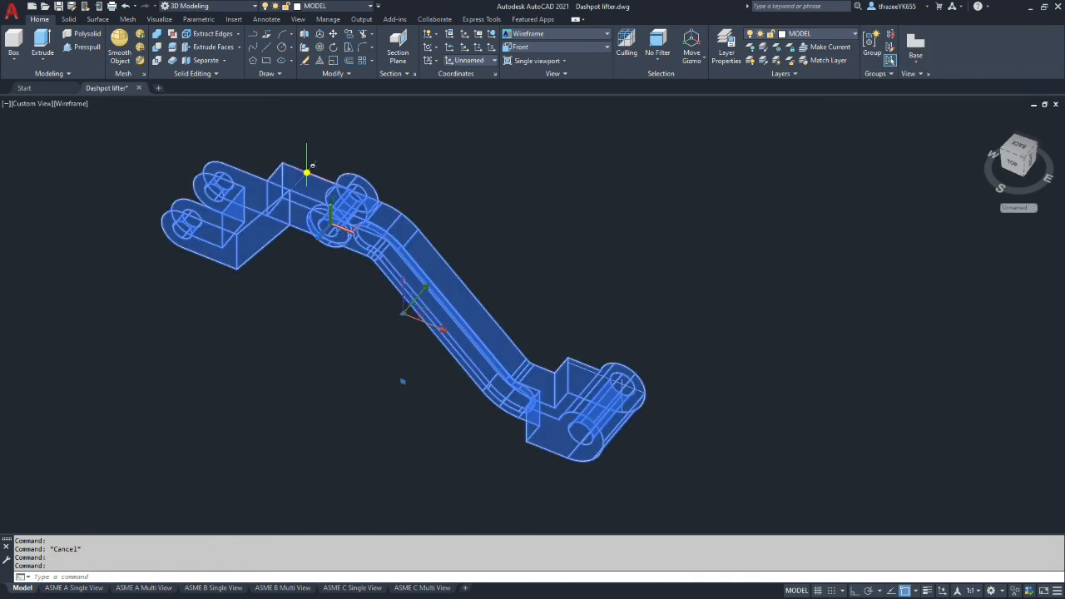
left_click(854, 37)
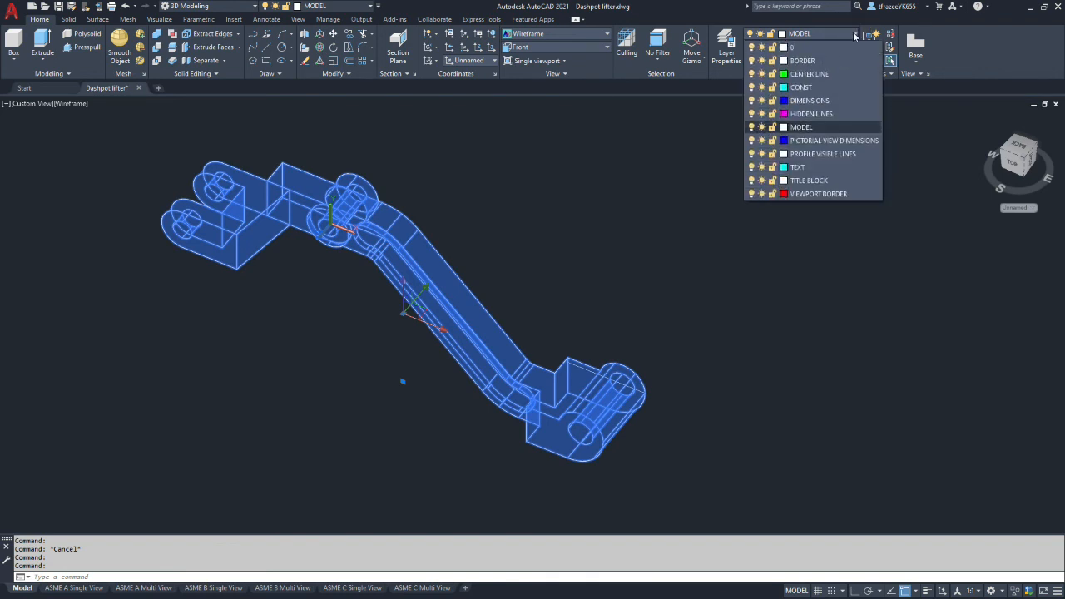
left_click(813, 140)
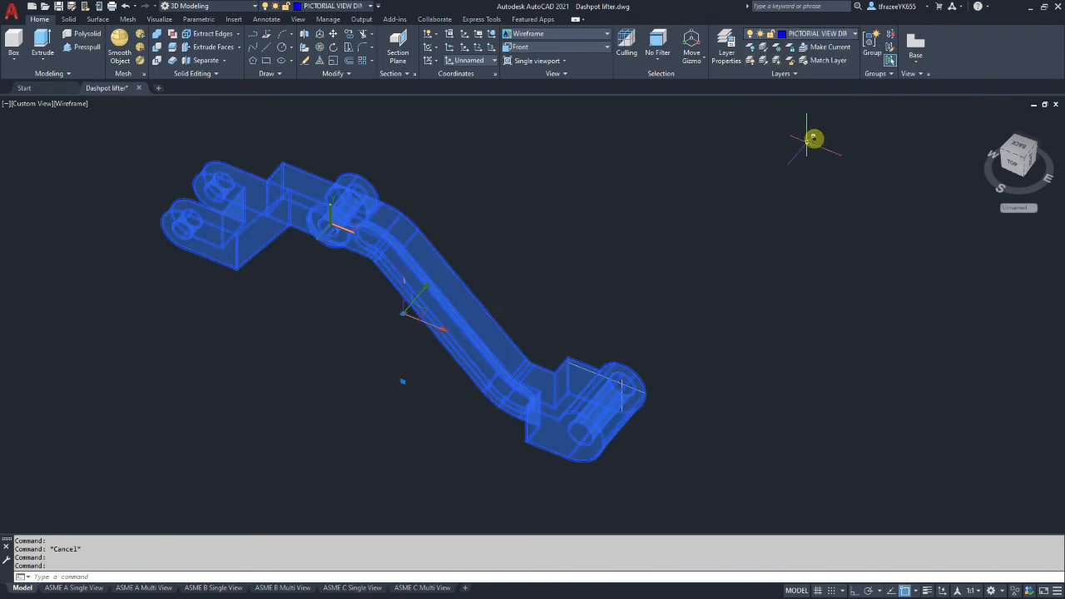
key("Return")
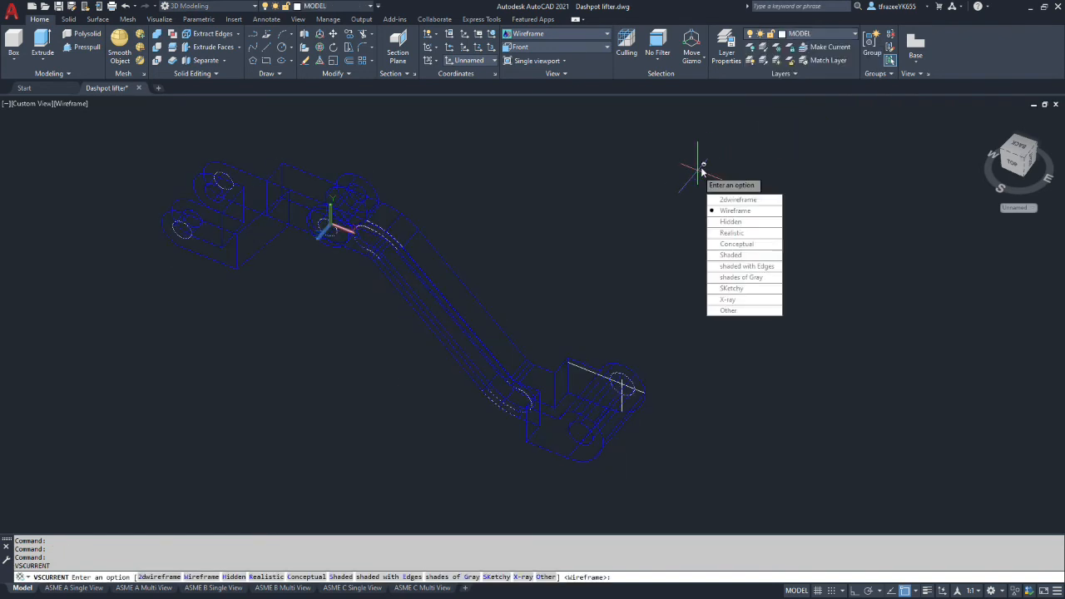
key("Escape")
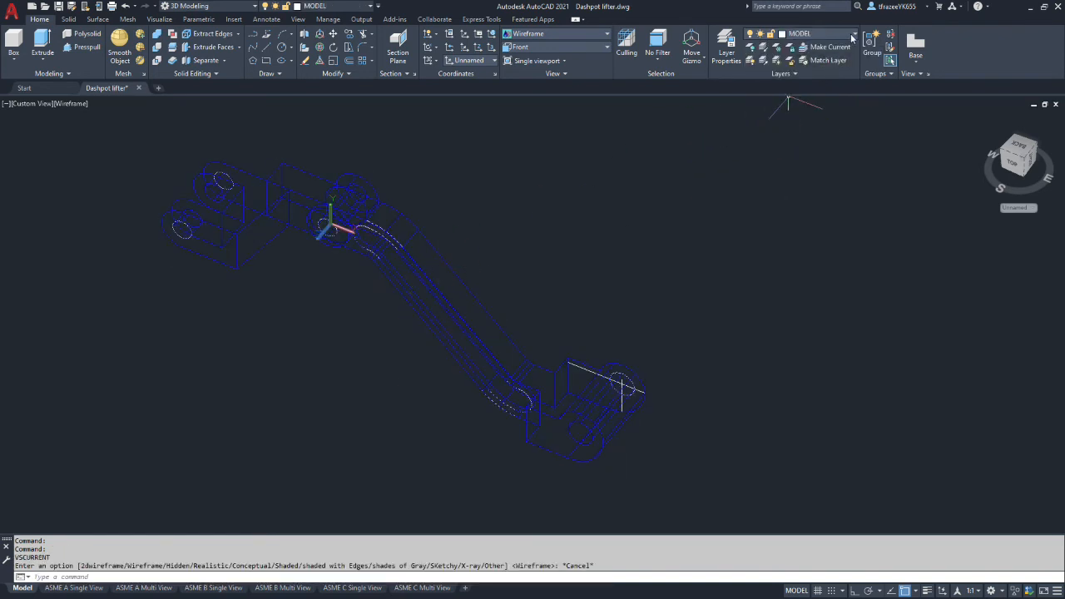
left_click(854, 37)
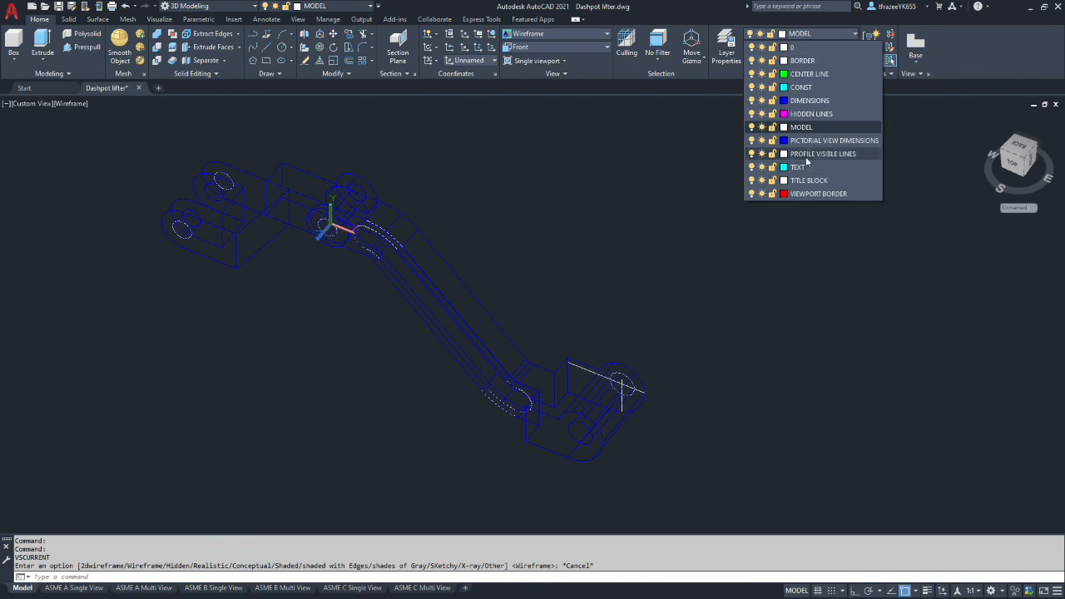
left_click(751, 141)
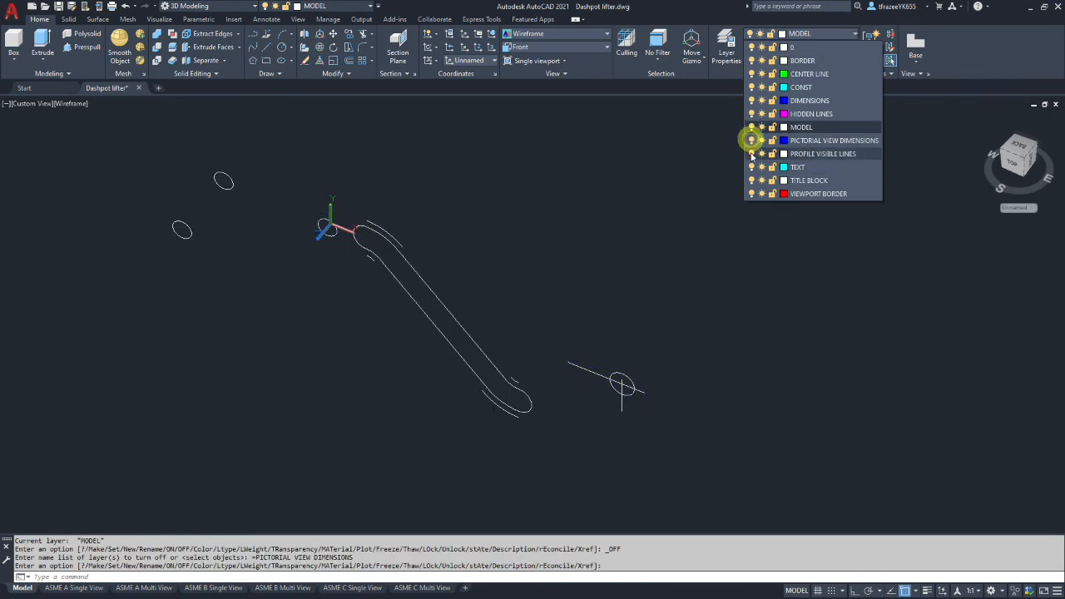
left_click(663, 188)
Step: Move all the remaining sketch lines, arcs and circles to the CONST layer
left_click(756, 485)
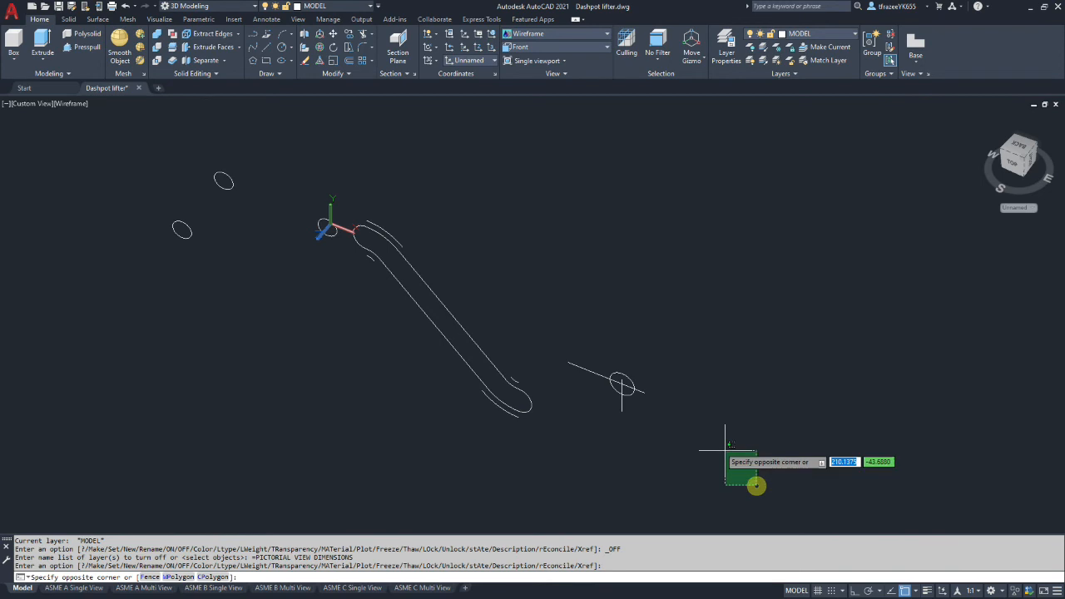
left_click(163, 136)
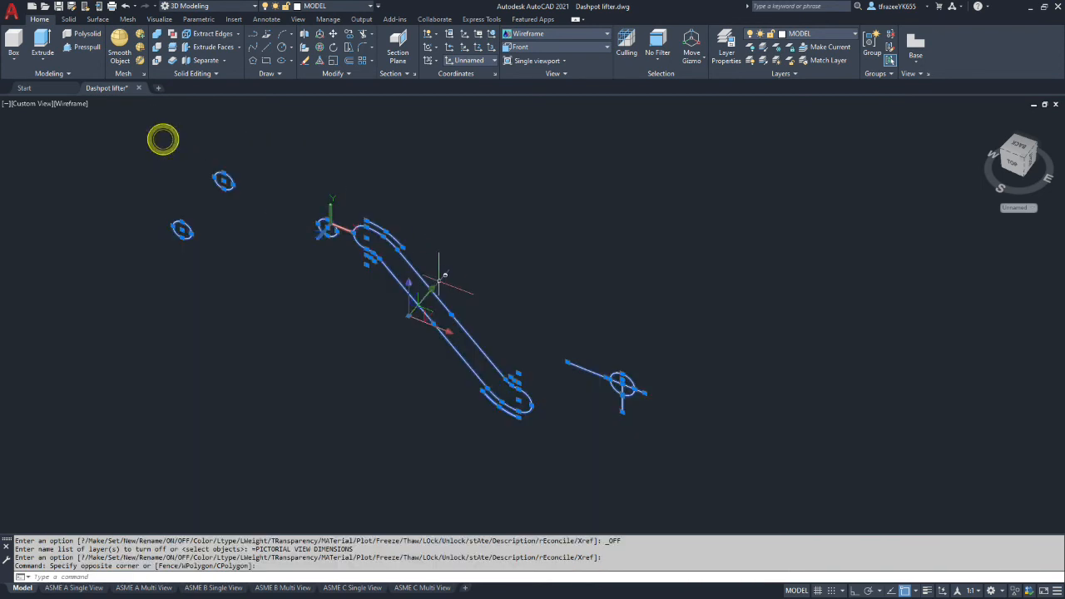
left_click(852, 36)
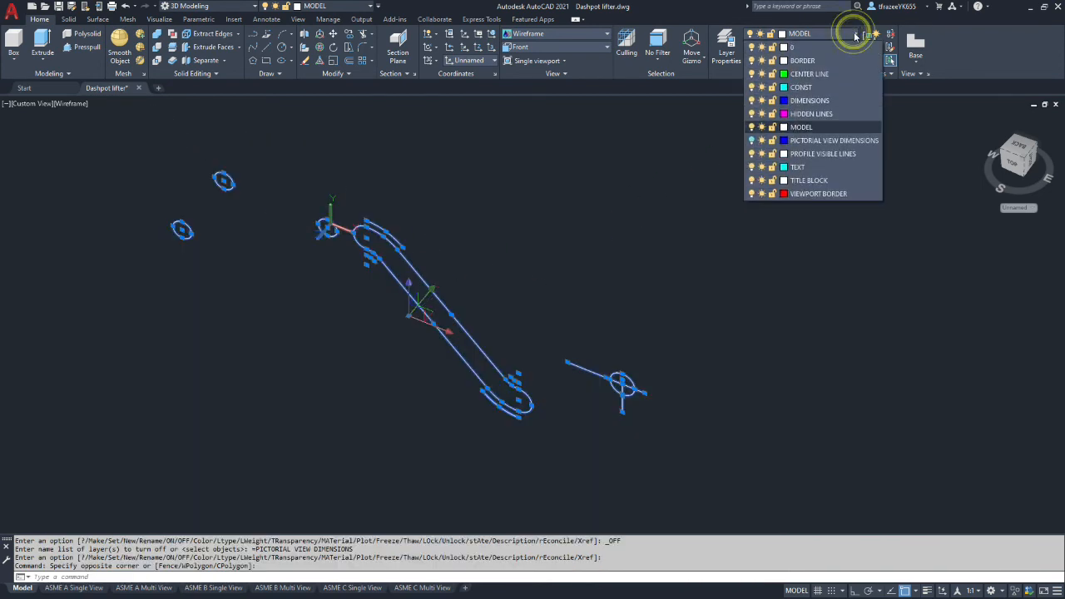
left_click(818, 86)
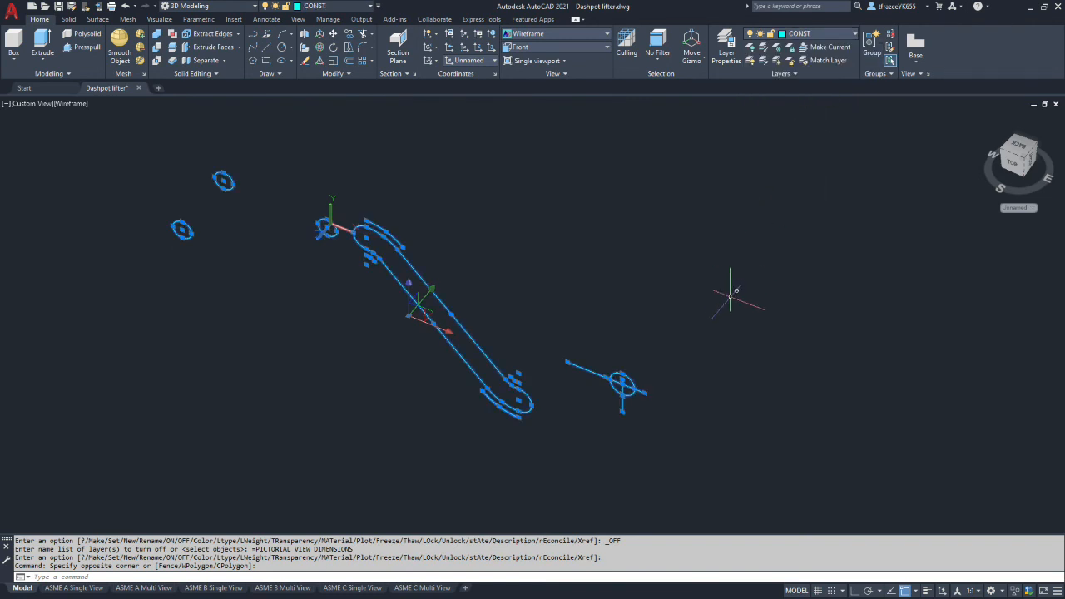
key("Escape")
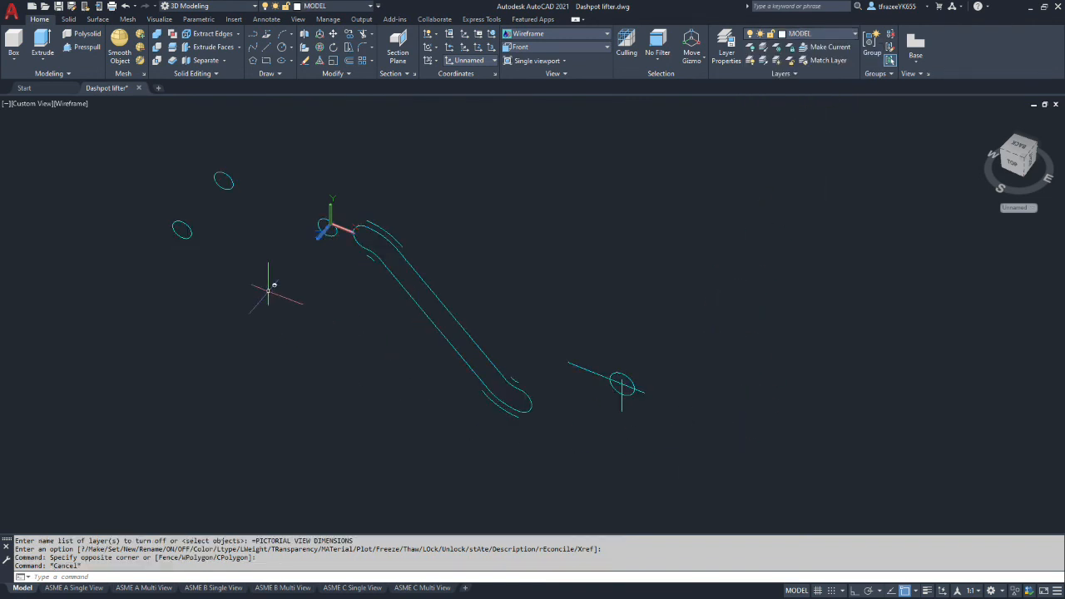
Step: Erase the leftover circles at the fork lugs and pivot boss, and the circle with its two lines at the lower end
left_click(262, 261)
left_click(165, 151)
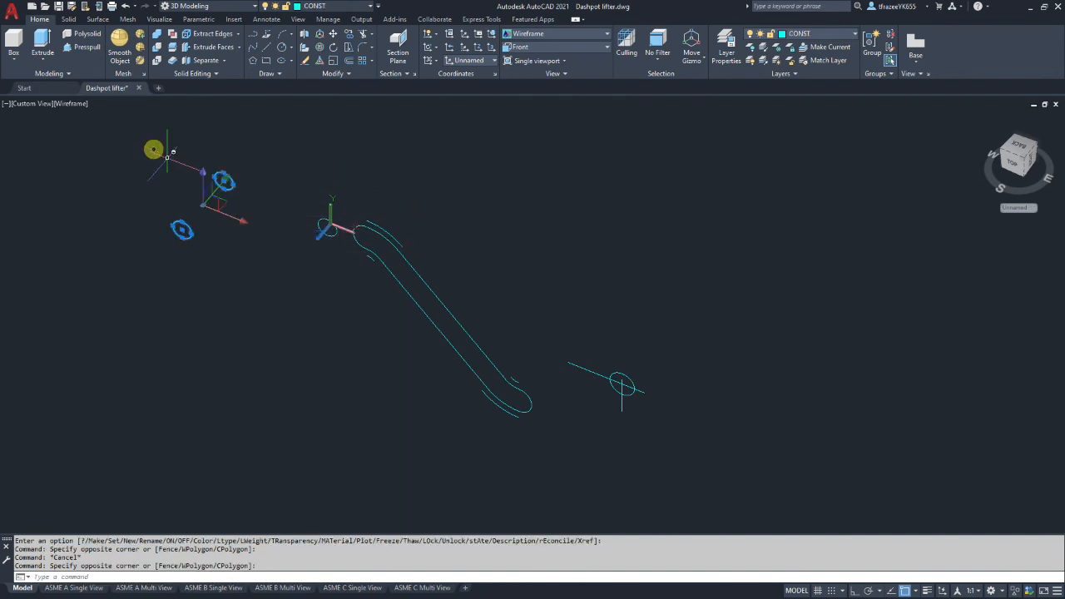
key("Delete")
left_click(341, 256)
left_click(301, 208)
key("Delete")
left_click(737, 441)
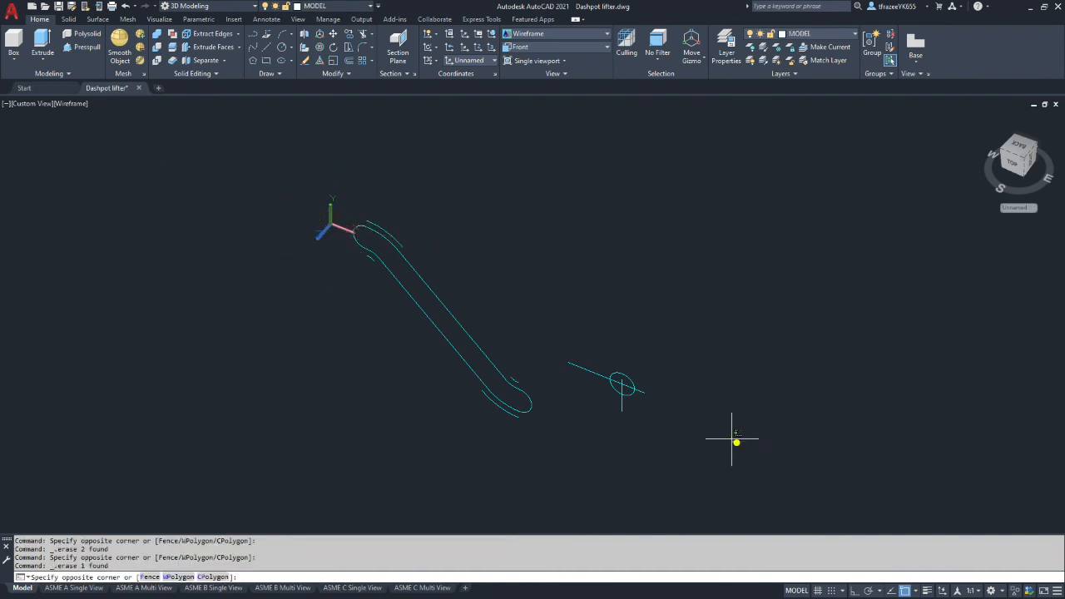
left_click(573, 332)
key("Delete")
Step: Erase the leftover arcs on both sides of the recess outline's lower bend
scroll(530, 448, "up", 3)
left_click(530, 447)
left_click(494, 430)
key("Delete")
left_click(558, 347)
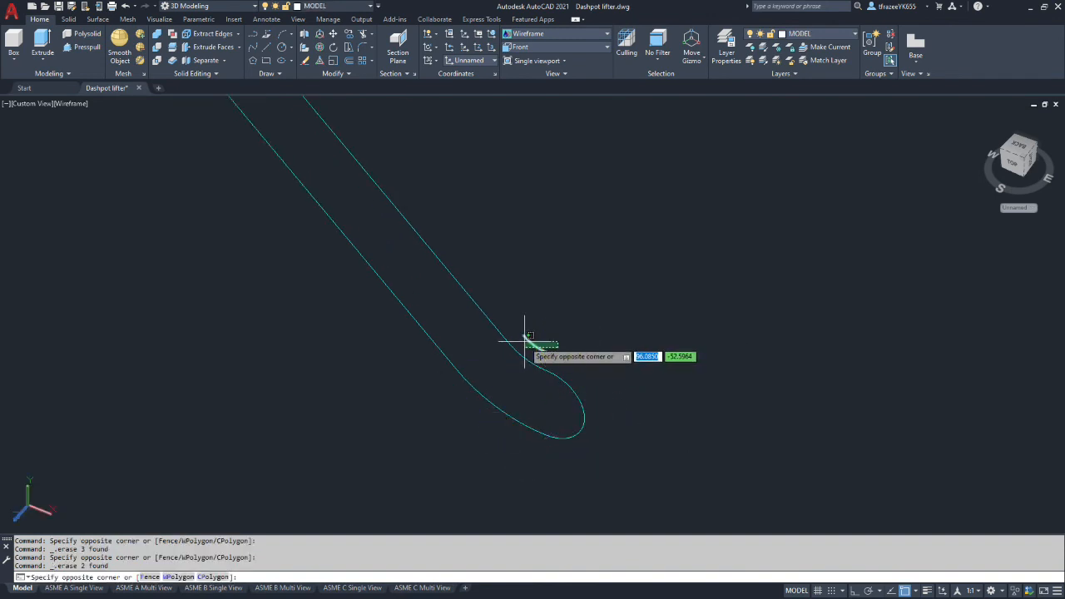
left_click(524, 341)
key("Delete")
Step: Erase the leftover arcs above and below the recess outline's upper bend
scroll(412, 300, "down", 5)
scroll(341, 239, "up", 3)
scroll(347, 236, "up", 2)
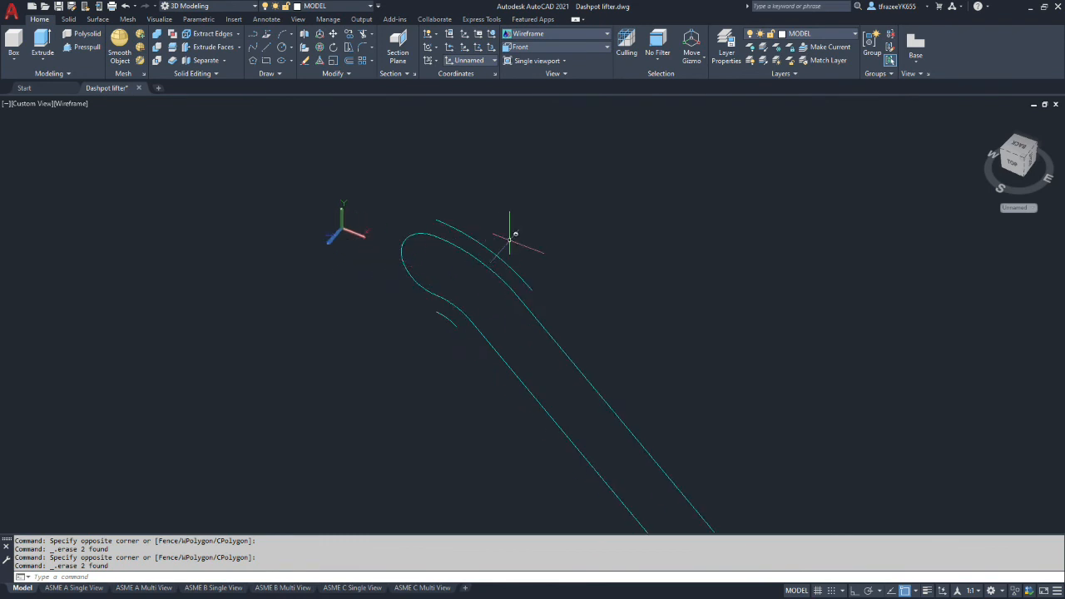
left_click(508, 233)
left_click(466, 232)
key("Delete")
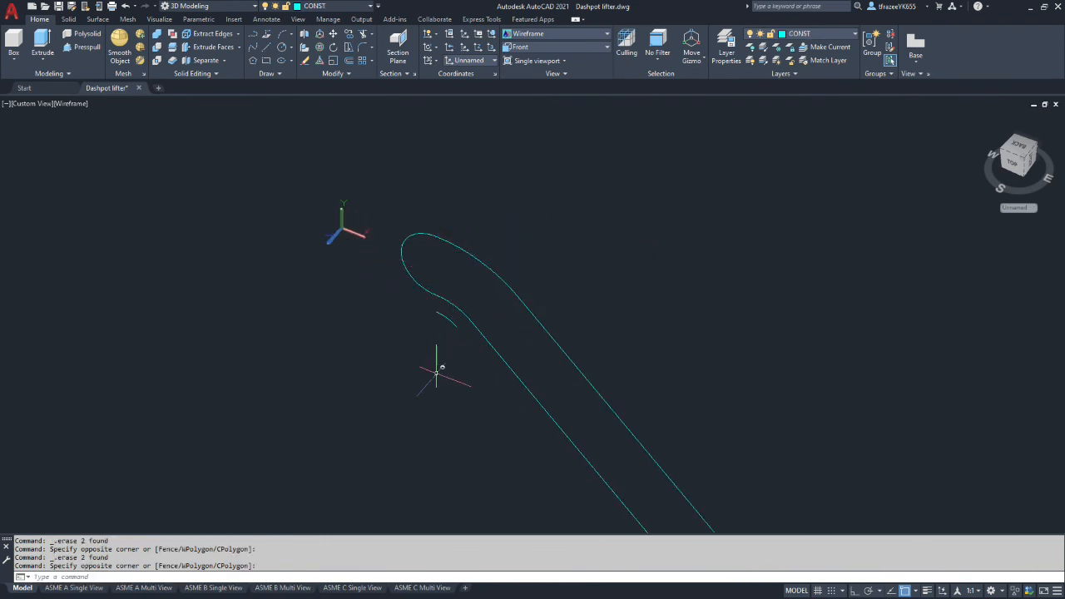
left_click(444, 347)
left_click(450, 314)
left_click(440, 326)
left_click(424, 351)
key("Delete")
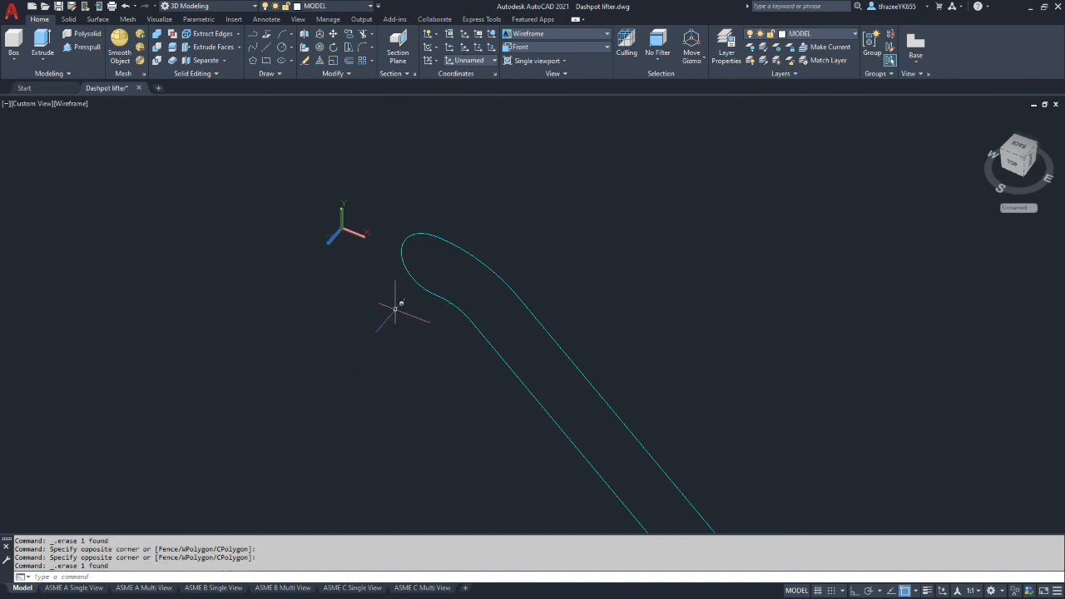
Step: Move the entire recess outline 14 units in the negative Z direction with Ortho on
scroll(395, 309, "down", 3)
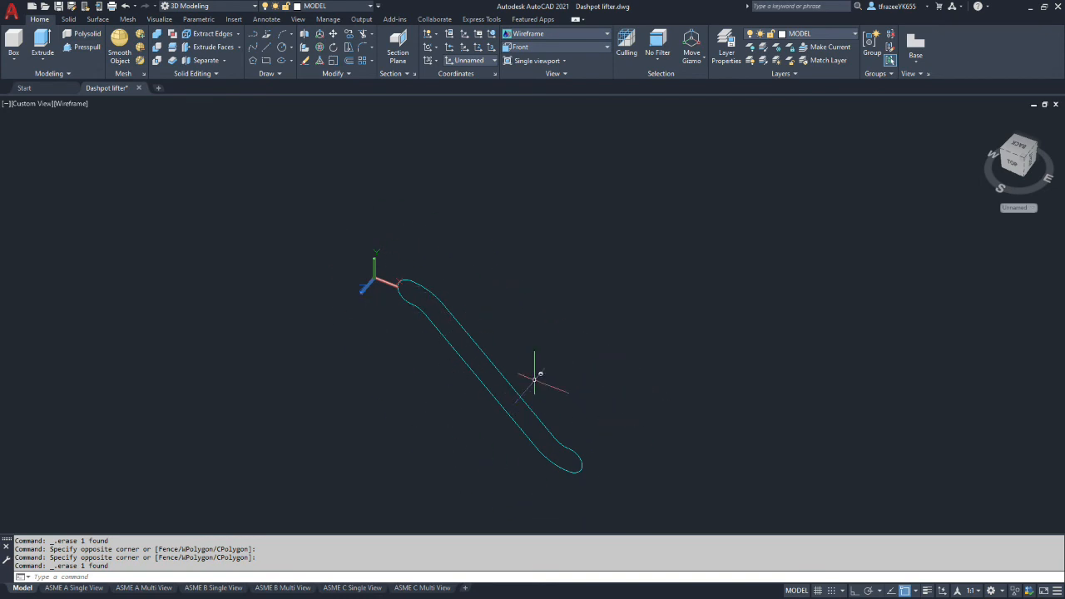
left_click(624, 490)
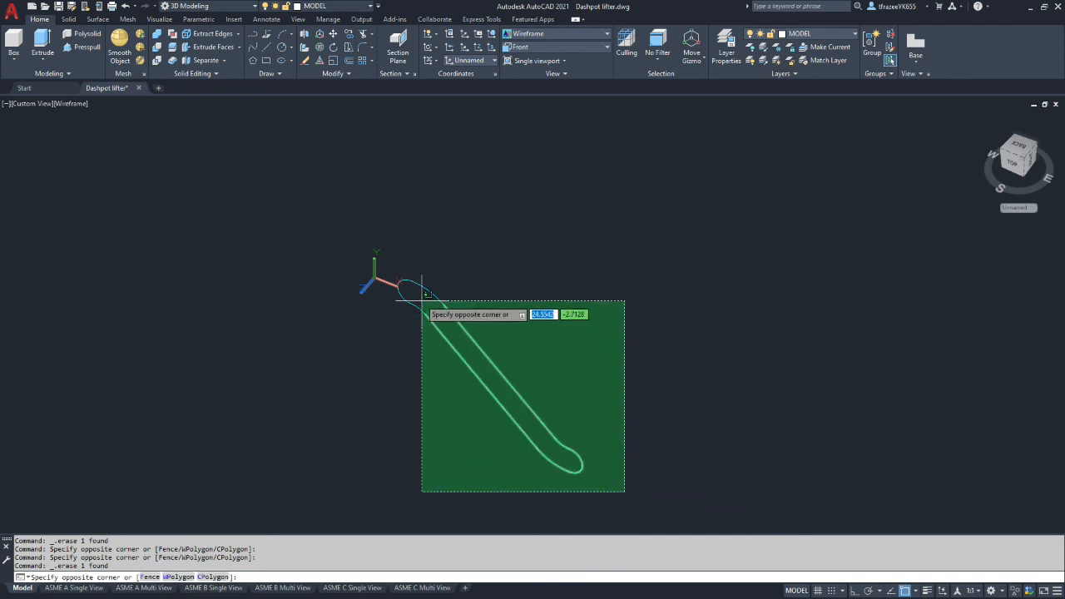
left_click(388, 264)
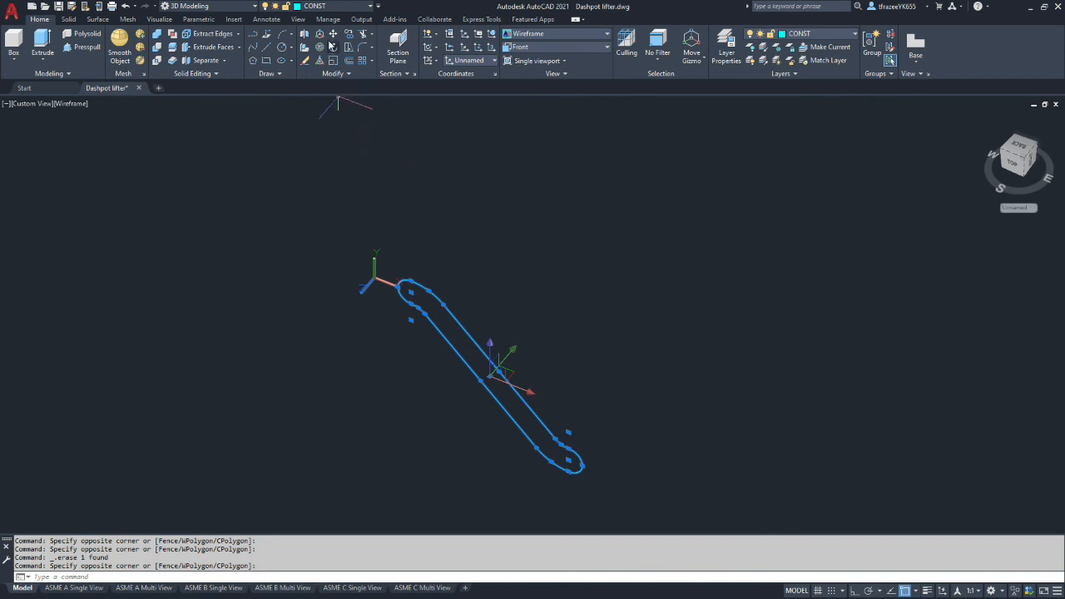
left_click(333, 35)
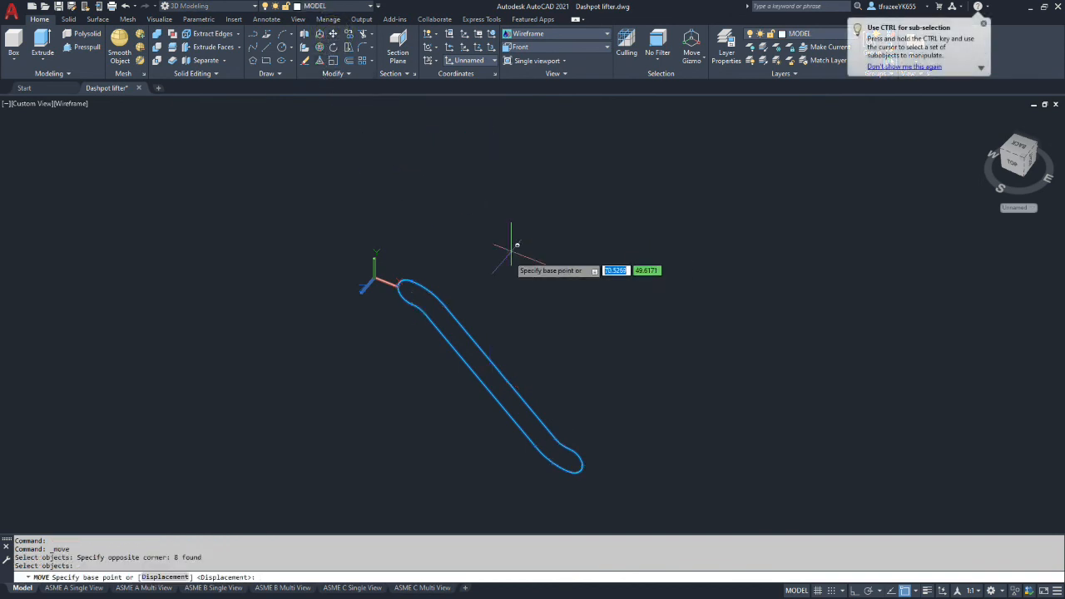
left_click(429, 287)
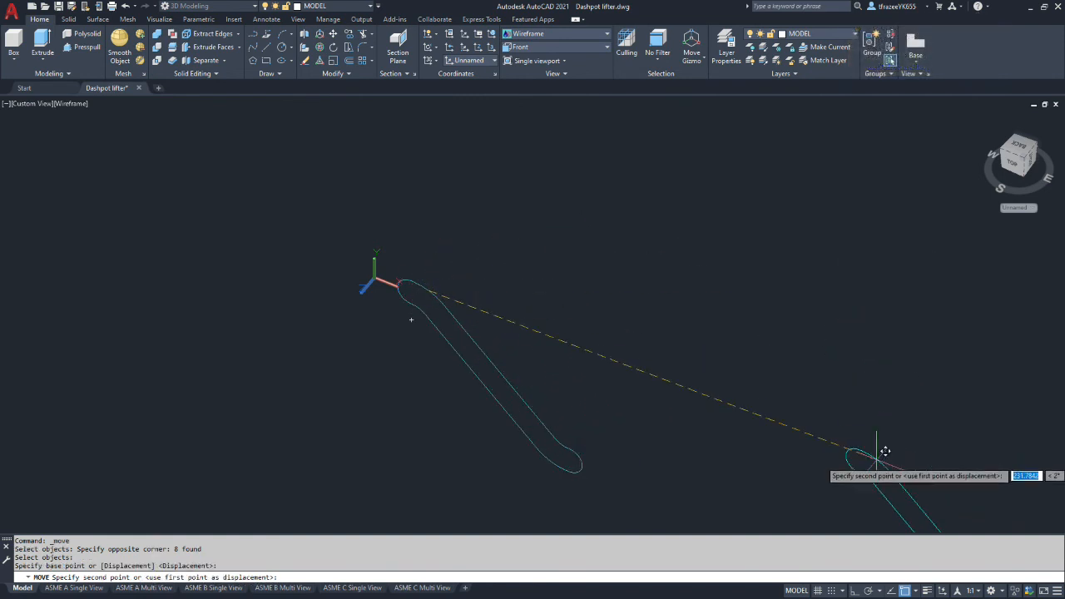
left_click(856, 591)
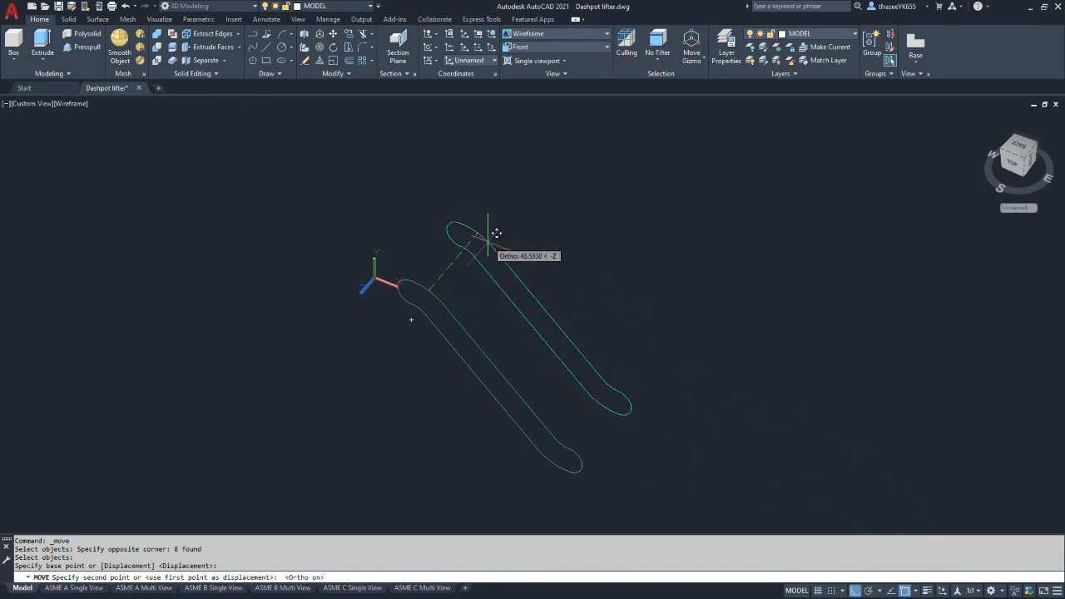
type("14")
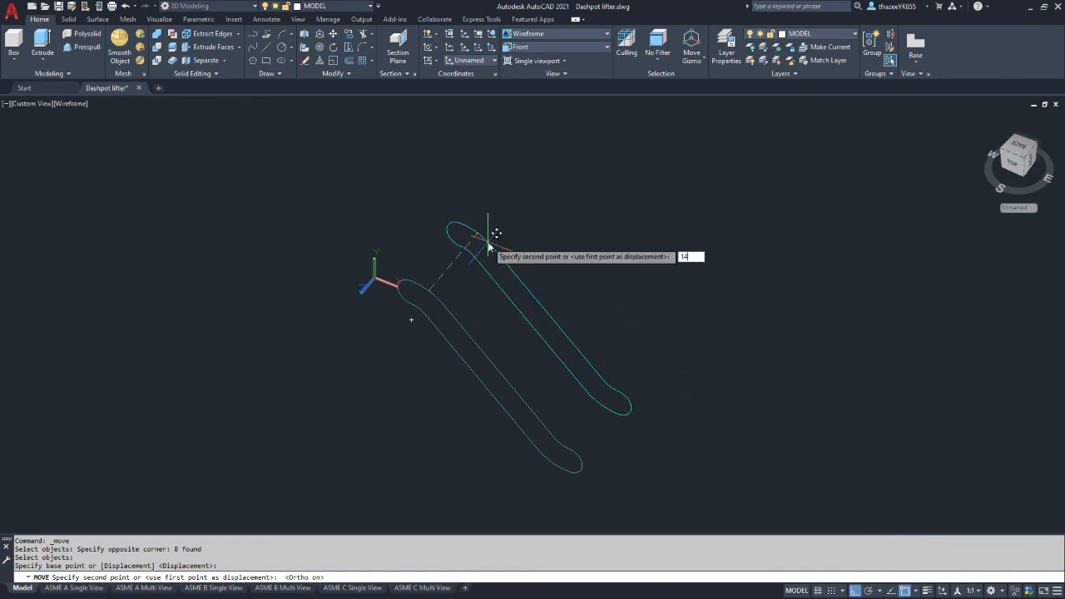
key("Return")
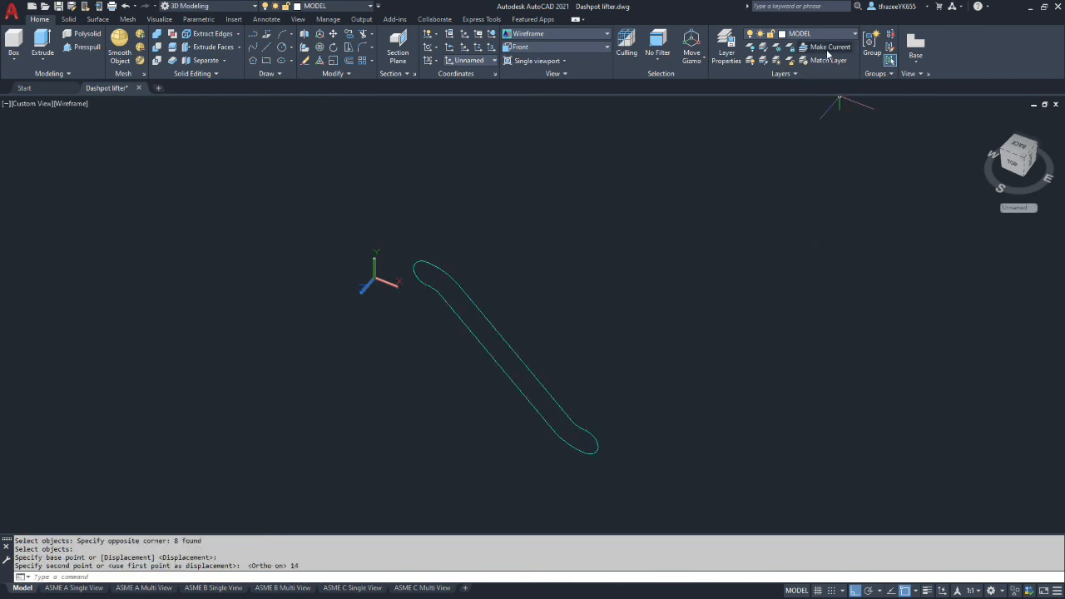
Step: Turn the PICTORIAL VIEW DIMENSIONS layer back on and return the lifter solid to the MODEL layer
left_click(852, 35)
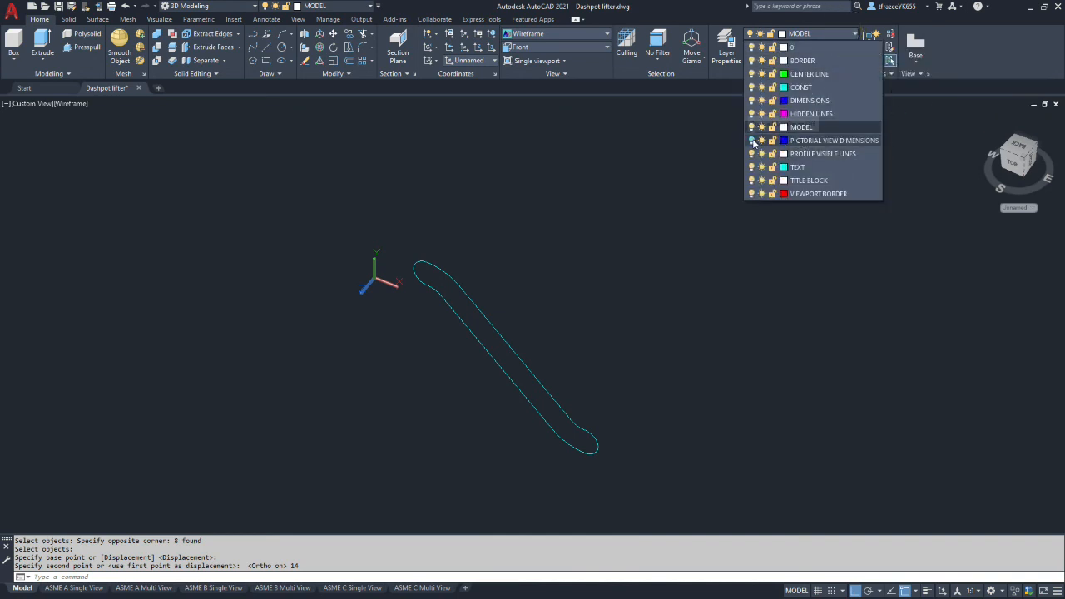
left_click(752, 141)
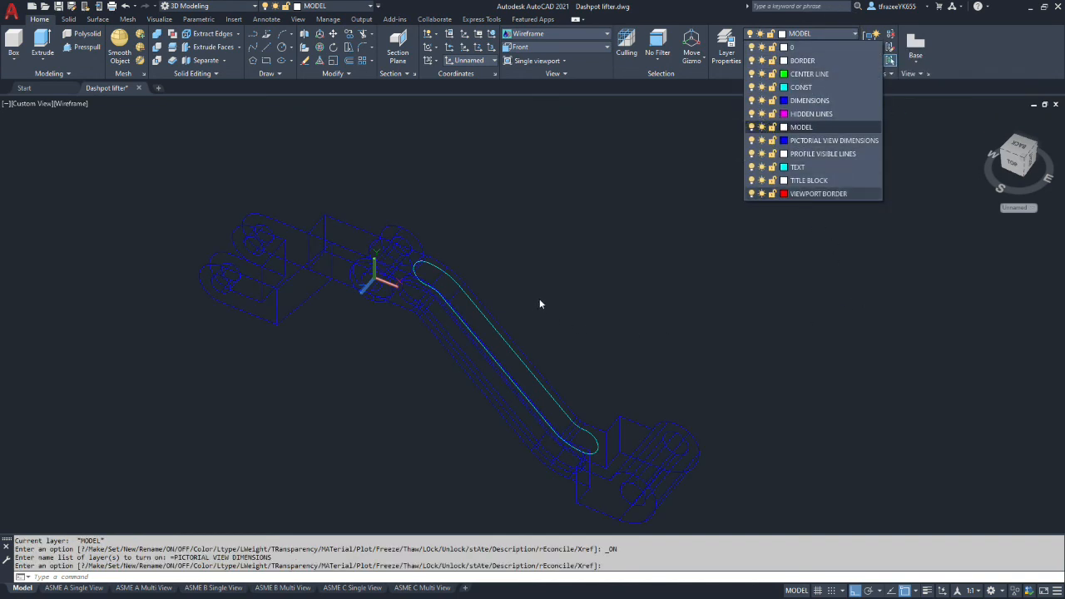
left_click(641, 237)
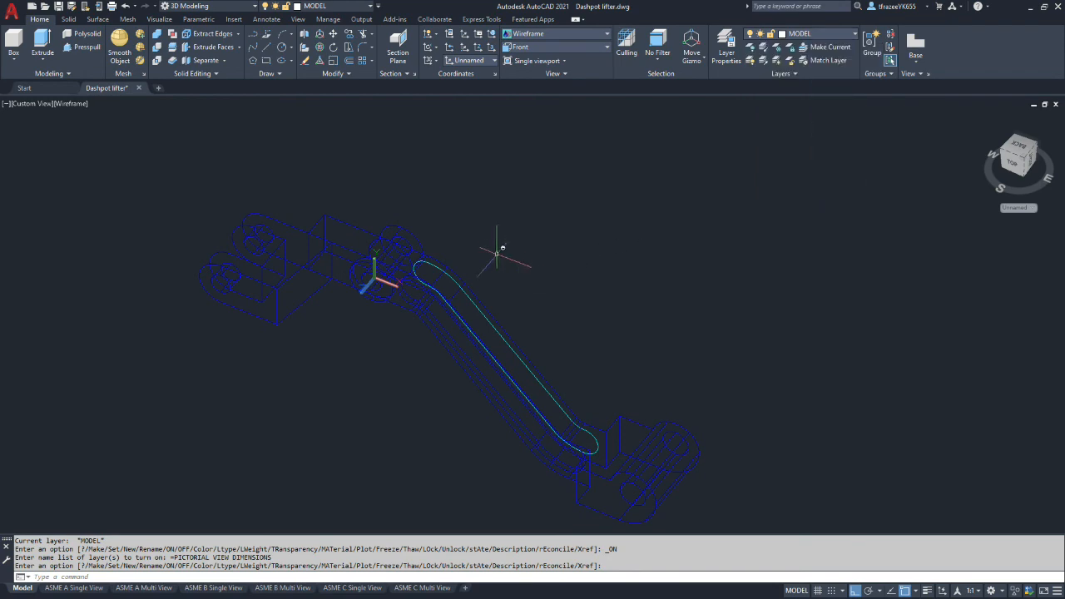
left_click(352, 225)
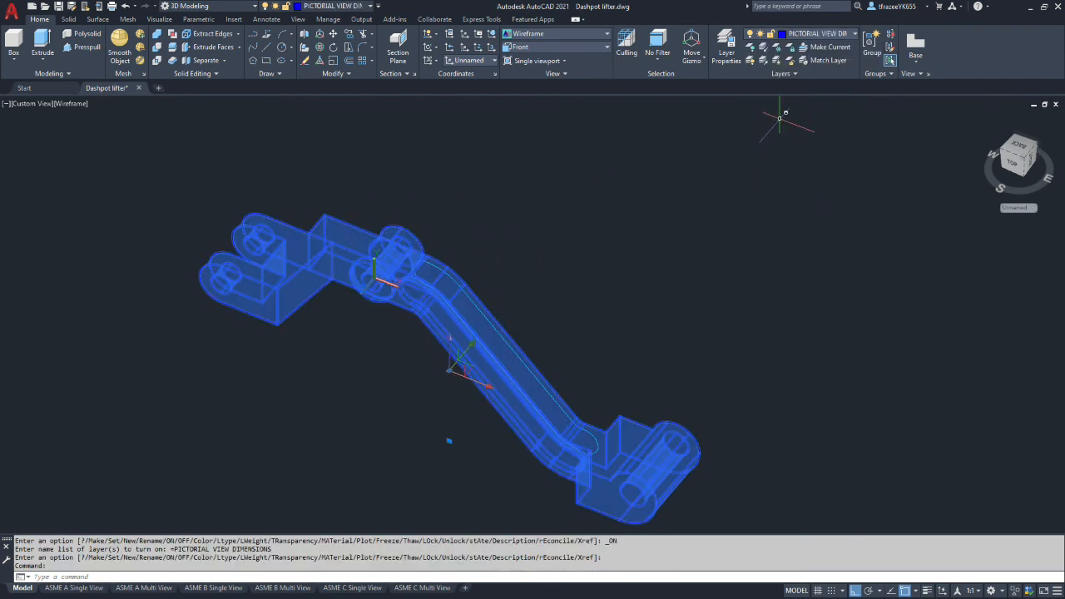
left_click(854, 34)
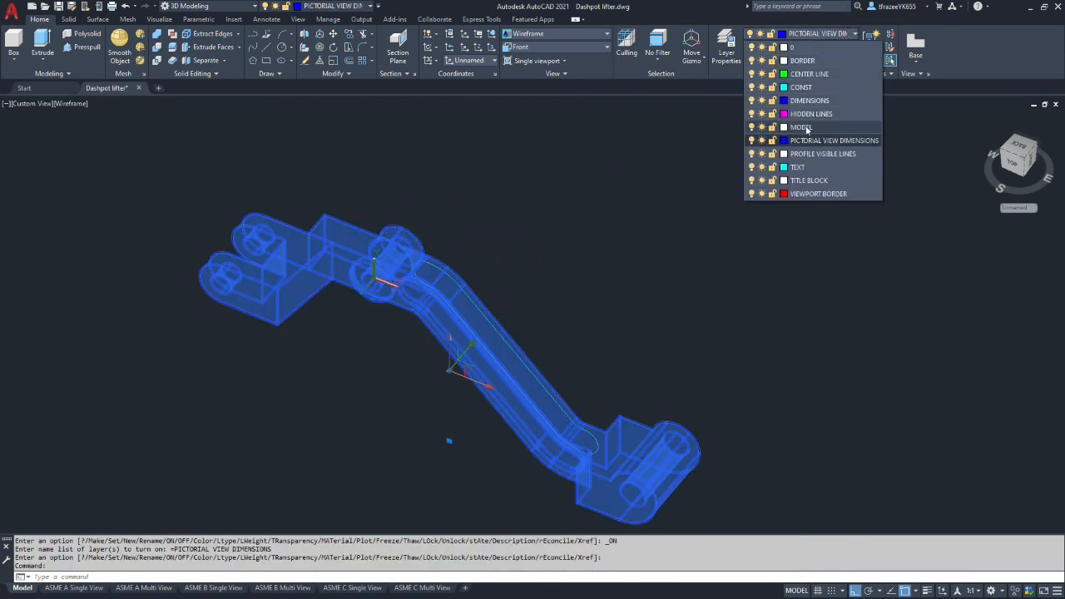
left_click(803, 128)
key("Escape")
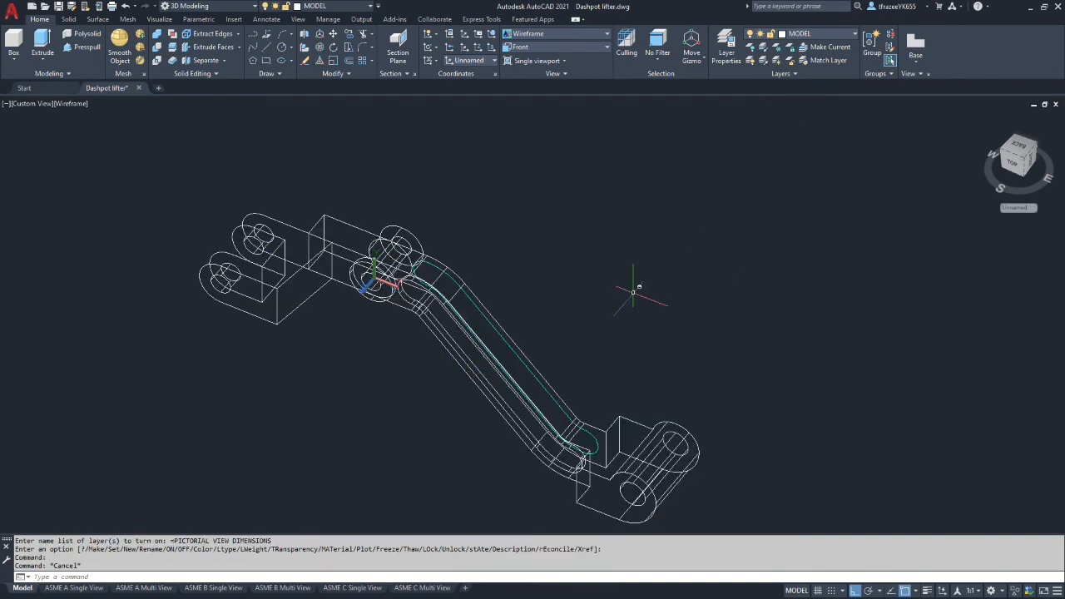
Step: Presspull the area inside the moved outline 3 units into the arm to cut the opposite recess
middle_click_drag(657, 298, 395, 163, "shift")
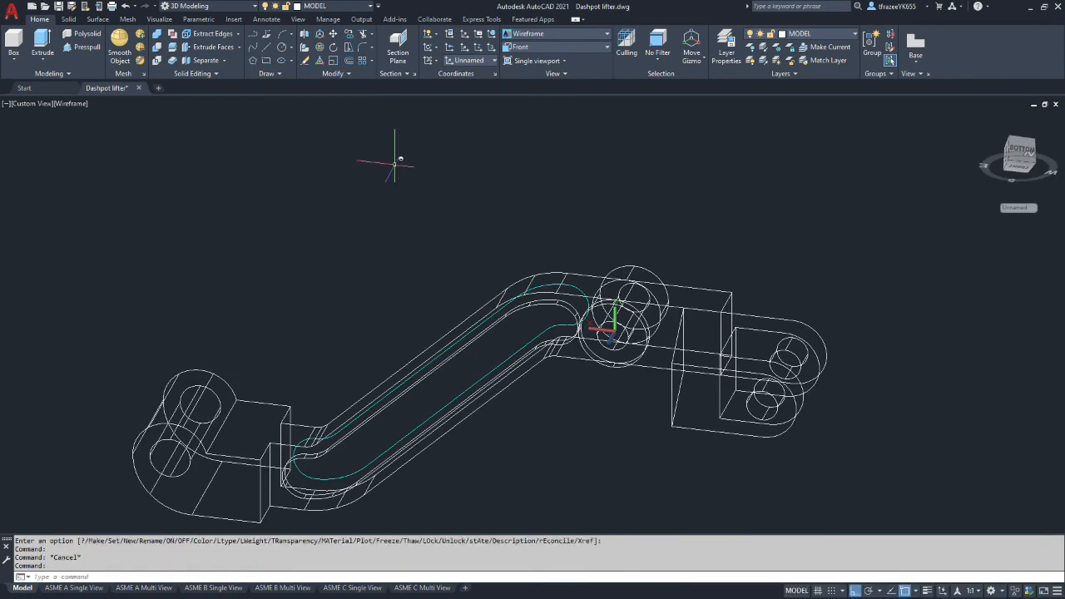
left_click(88, 48)
left_click(507, 337)
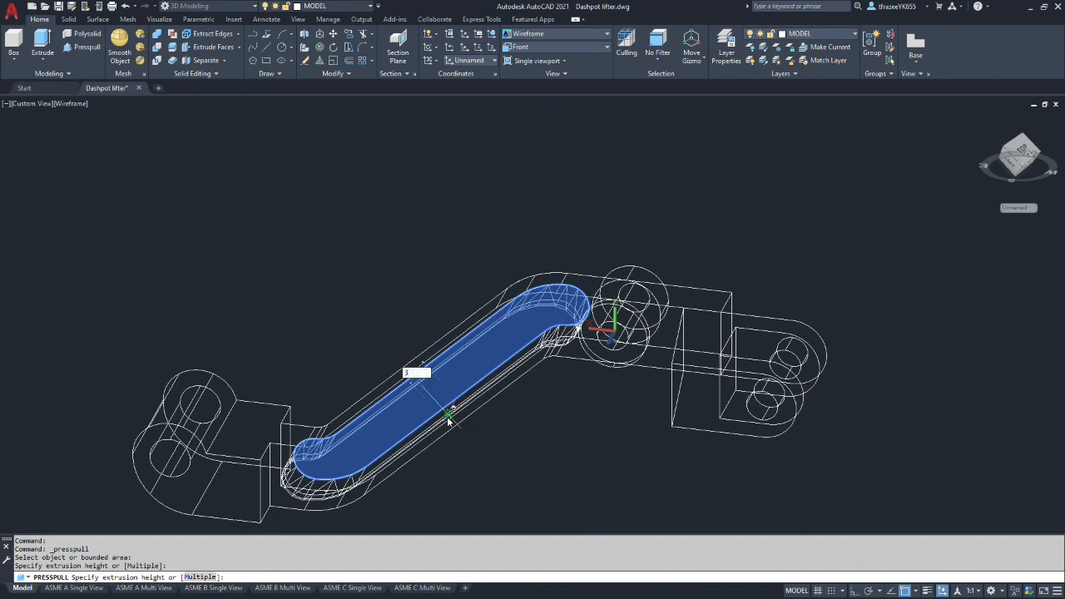
key("Return")
Step: End Presspull, set the visual style to Conceptual and inspect the arm's recesses
middle_click_drag(445, 392, 752, 506, "shift")
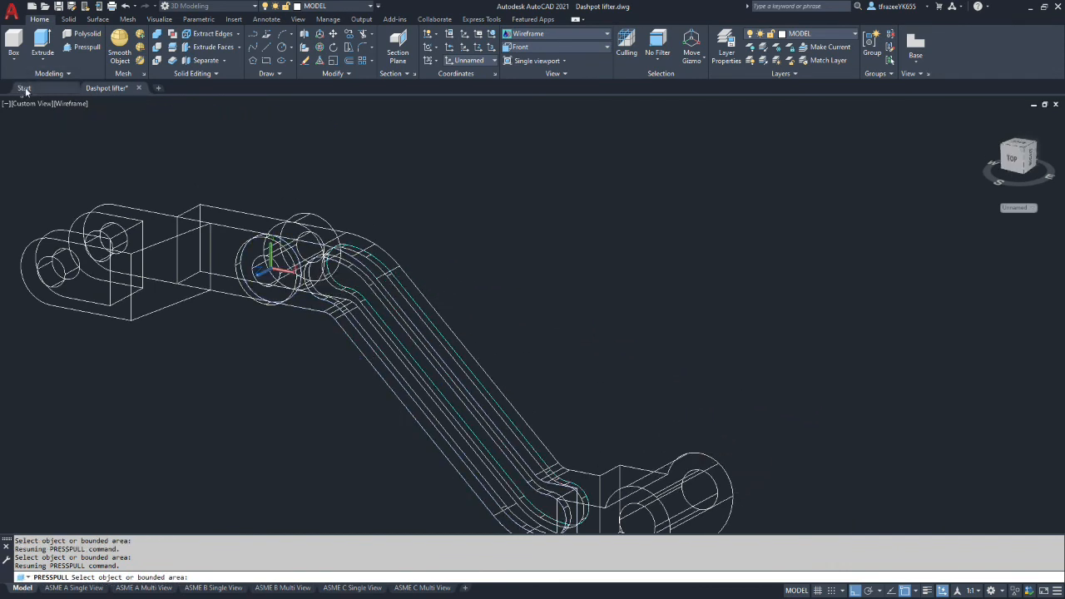
left_click(69, 103)
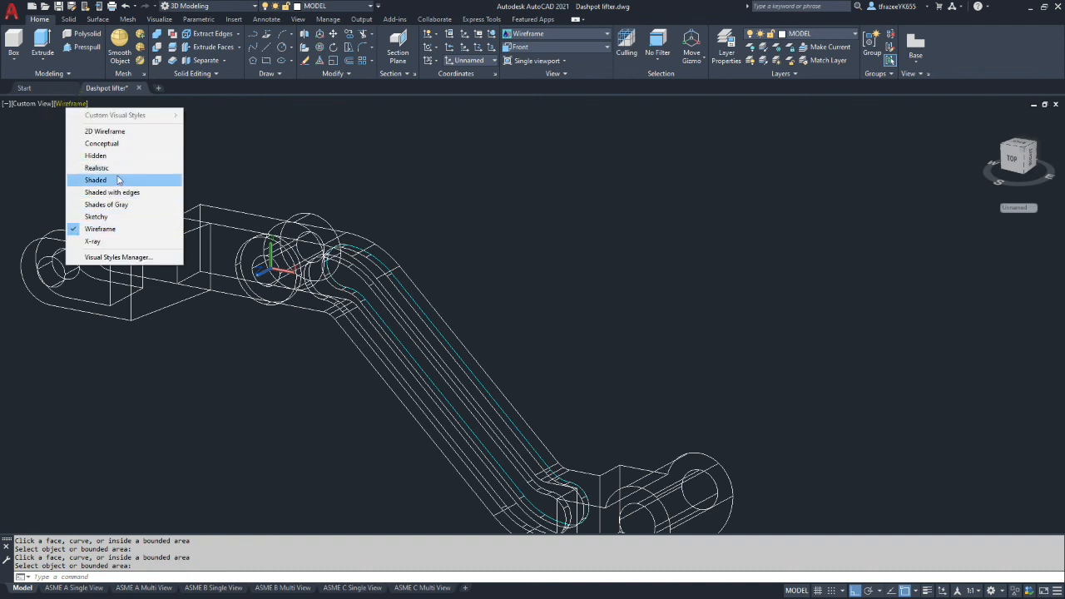
left_click(113, 145)
mouse_move(214, 181)
middle_mouse_down("shift")
mouse_move(369, 226)
mouse_move(158, 161)
mouse_move(125, 179)
mouse_move(221, 235)
mouse_move(500, 234)
mouse_move(418, 230)
middle_mouse_up("shift")
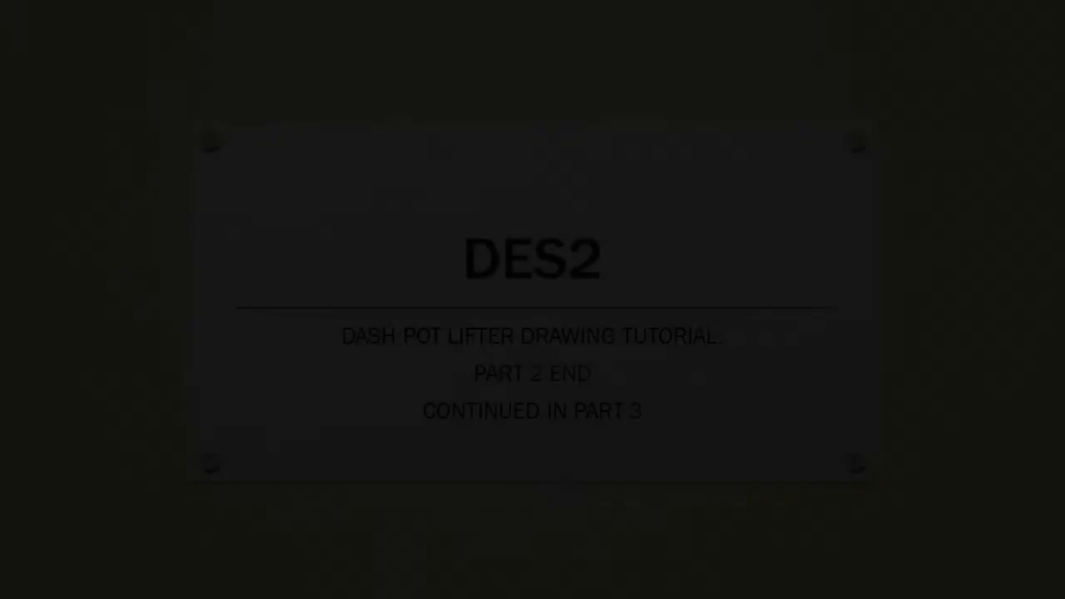